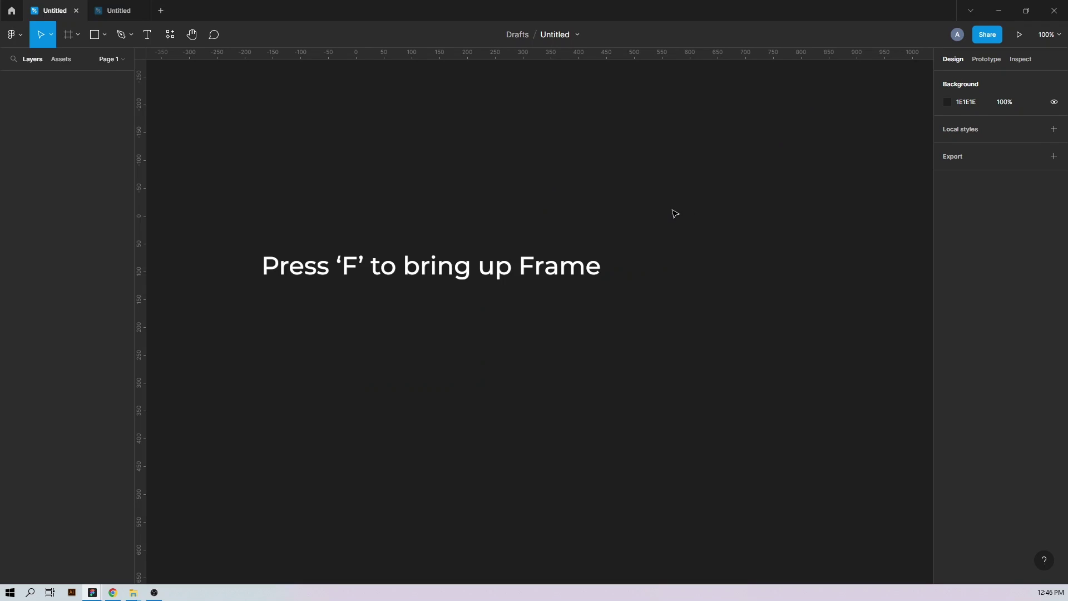
# Step: Create a Slide 16:9 frame (1920×1080) and place guides about 100 px inside each of its four edges
pyautogui.press('f')
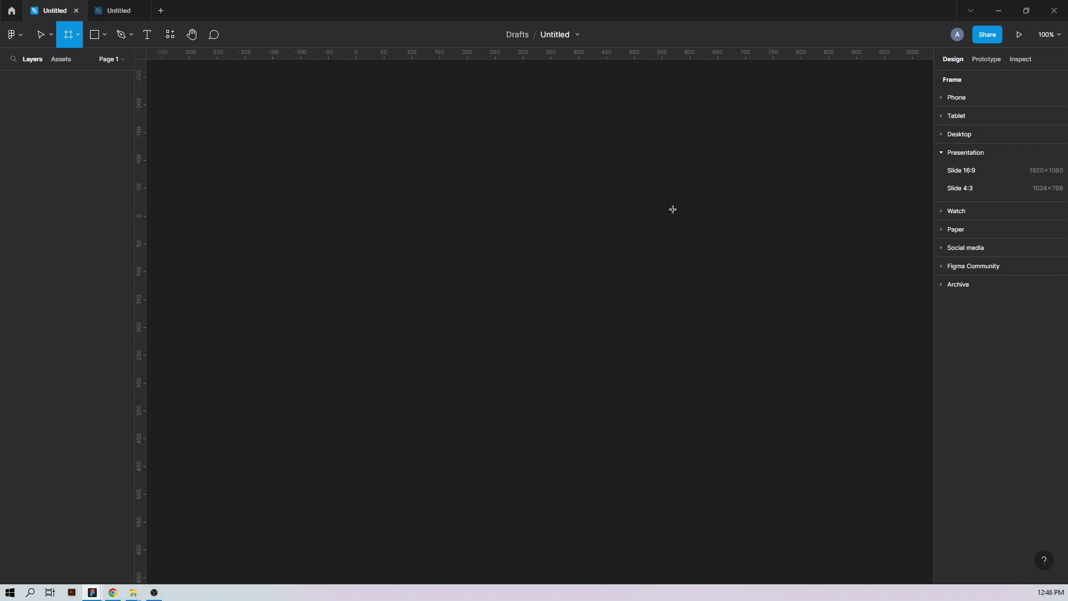
pyautogui.click(977, 171)
pyautogui.moveTo(361, 53); pyautogui.dragTo(361, 144)
pyautogui.moveTo(353, 52); pyautogui.dragTo(281, 499)
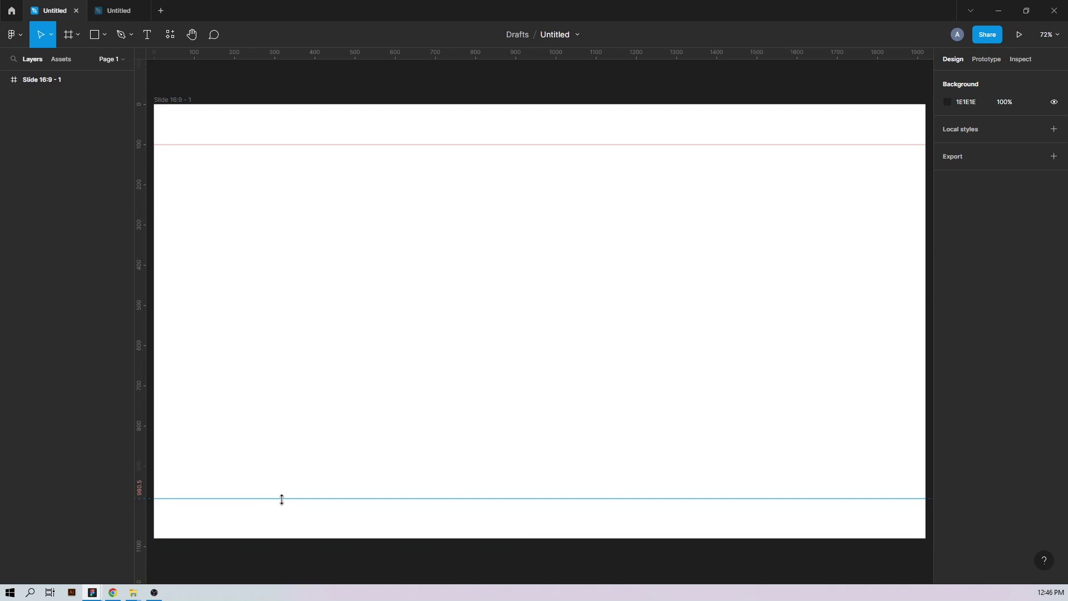
pyautogui.moveTo(143, 292); pyautogui.dragTo(921, 381)
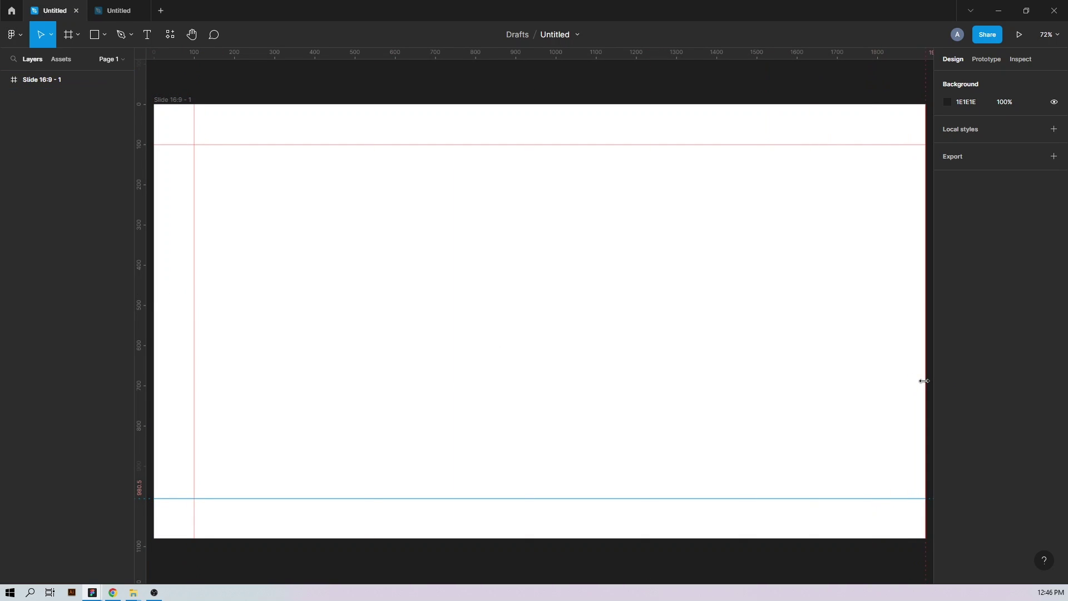
pyautogui.moveTo(928, 342); pyautogui.dragTo(822, 126)
pyautogui.moveTo(142, 336); pyautogui.dragTo(783, 378)
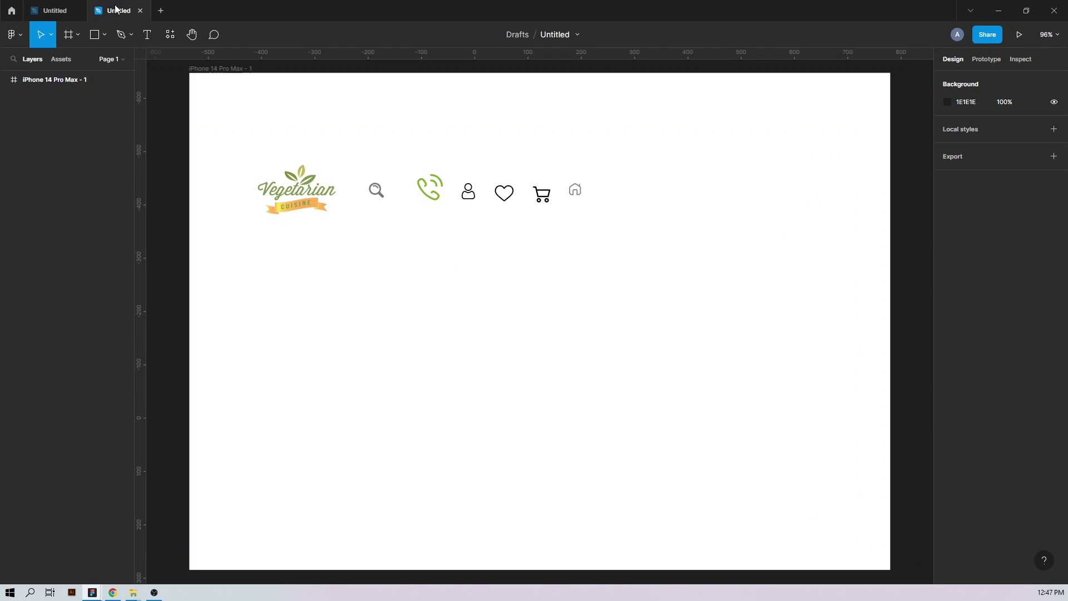
# Step: Copy the Vegetarian Cuisine logo from the other Untitled file into the slide and place it at the slide's upper-left margin
pyautogui.click(297, 190)
pyautogui.hotkey('ctrl', 'c')
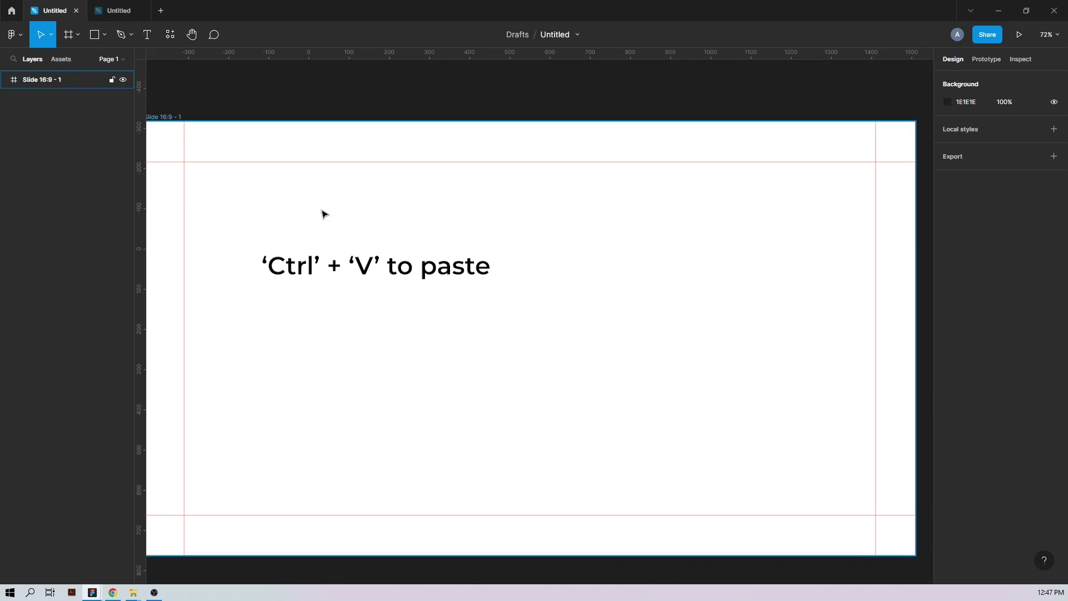
pyautogui.hotkey('ctrl', 'v')
pyautogui.moveTo(529, 322)
pyautogui.mouseDown()
pyautogui.moveTo(233, 188)
pyautogui.moveTo(249, 173)
pyautogui.moveTo(491, 194)
pyautogui.mouseUp()
# Step: Draw a rectangle about 448 by 60 px beside the logo and set its corner radius to 35
pyautogui.press('r')
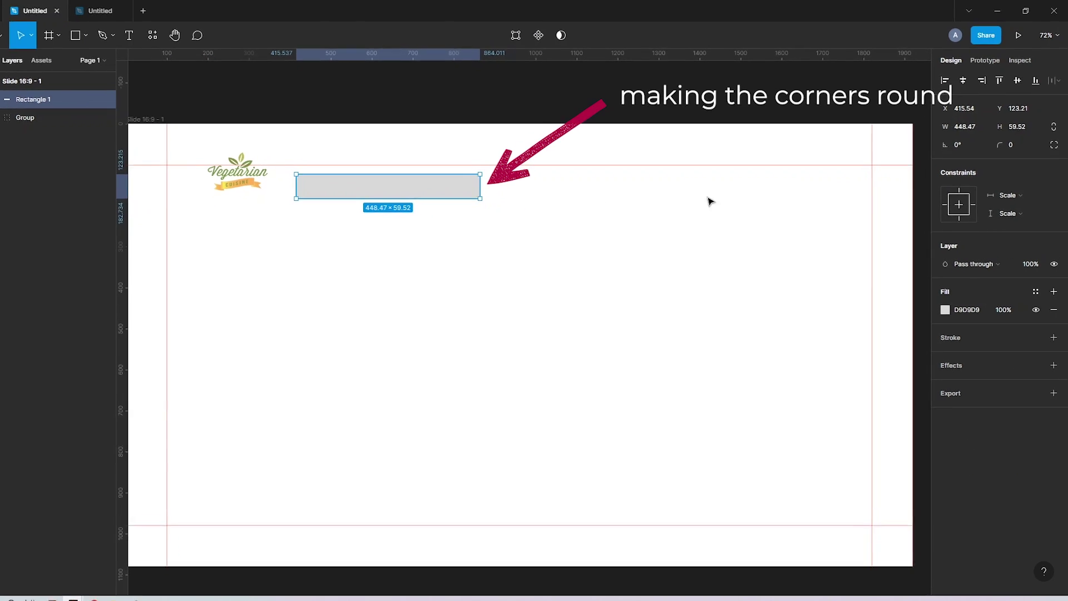
pyautogui.click(1008, 145)
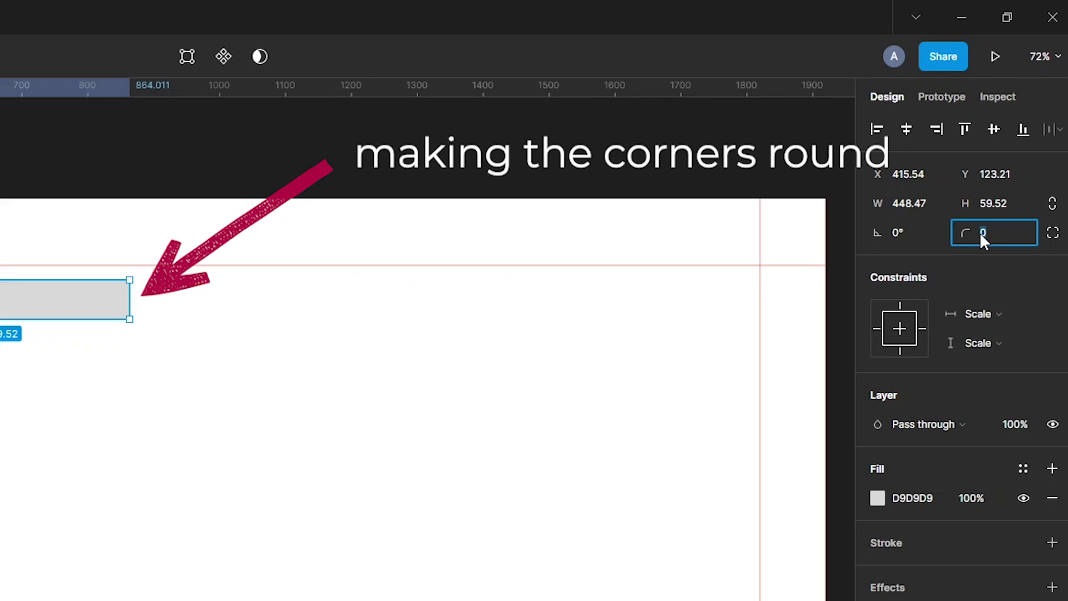
pyautogui.write('35')
pyautogui.press('Return')
# Step: Set the rounded bar's fill to D3E88B and move the bar to a free area below and beyond the logo
pyautogui.click(908, 498)
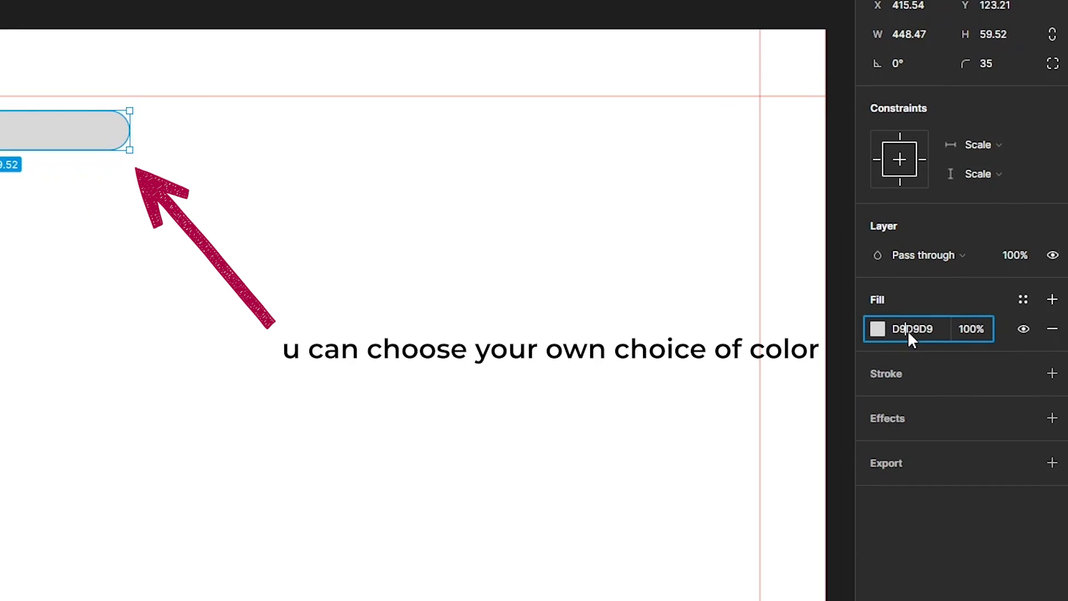
pyautogui.write('D3E88B')
pyautogui.press('Return')
pyautogui.moveTo(368, 190); pyautogui.dragTo(383, 176)
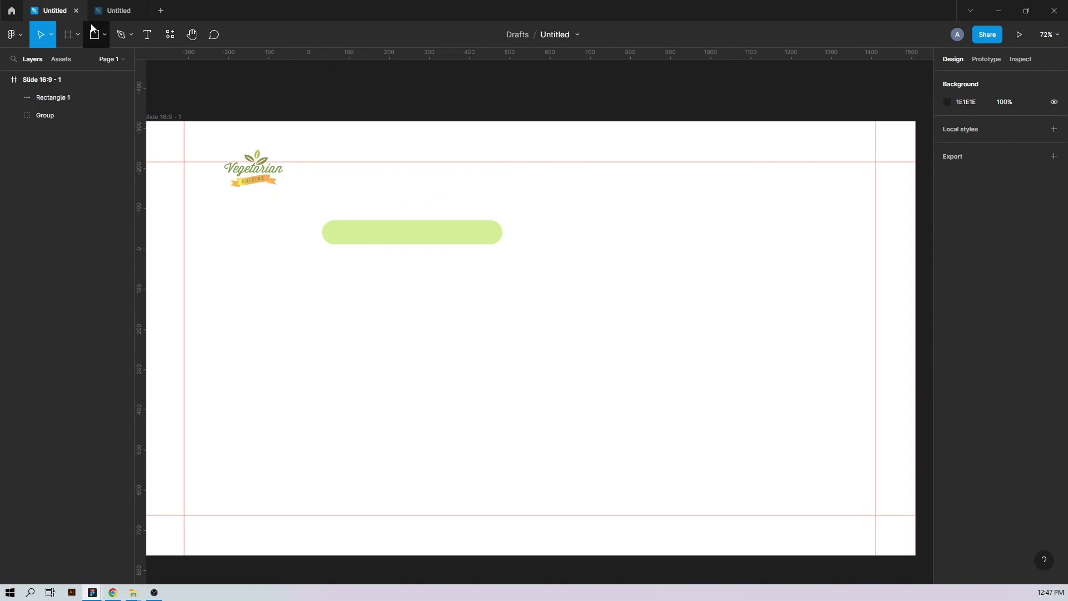
# Step: Copy the magnifying glass icon from the other Untitled file and place it inside the left end of the green bar
pyautogui.click(114, 11)
pyautogui.click(376, 190)
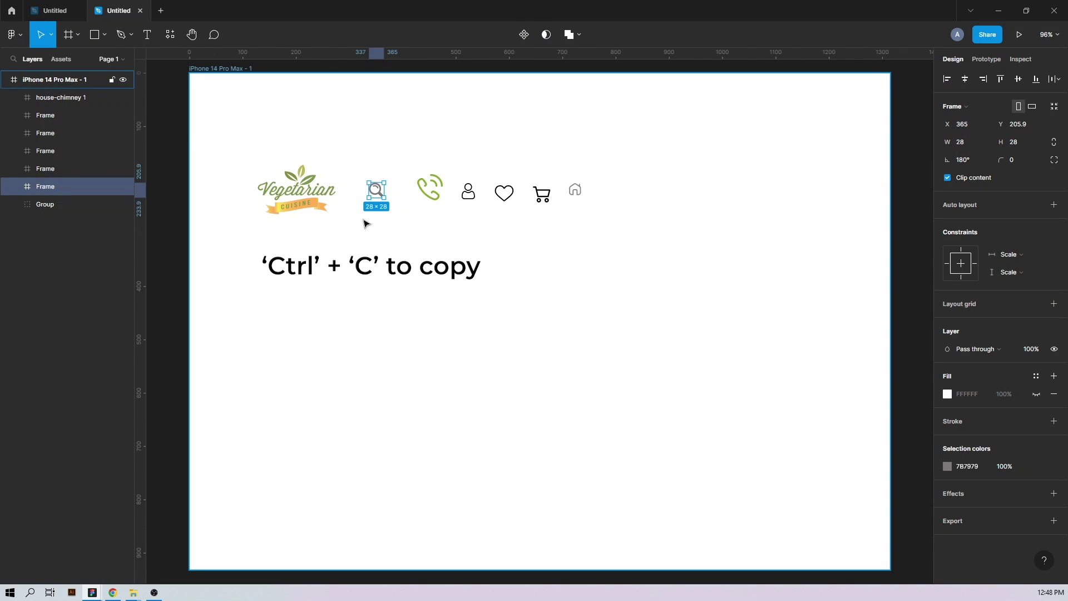
pyautogui.click(64, 18)
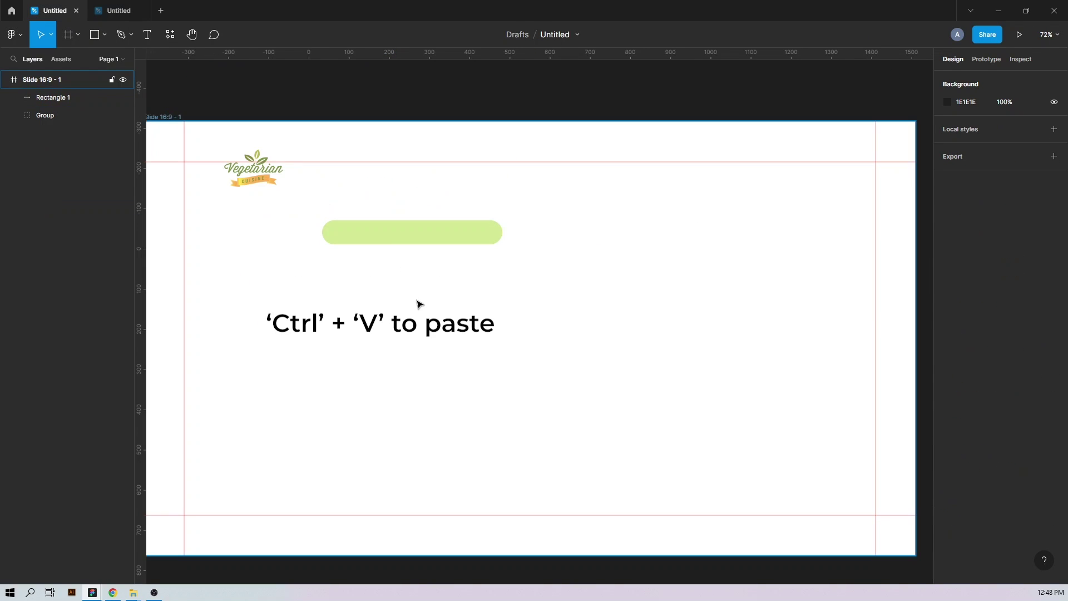
pyautogui.hotkey('ctrl', 'v')
pyautogui.moveTo(538, 321); pyautogui.dragTo(346, 232)
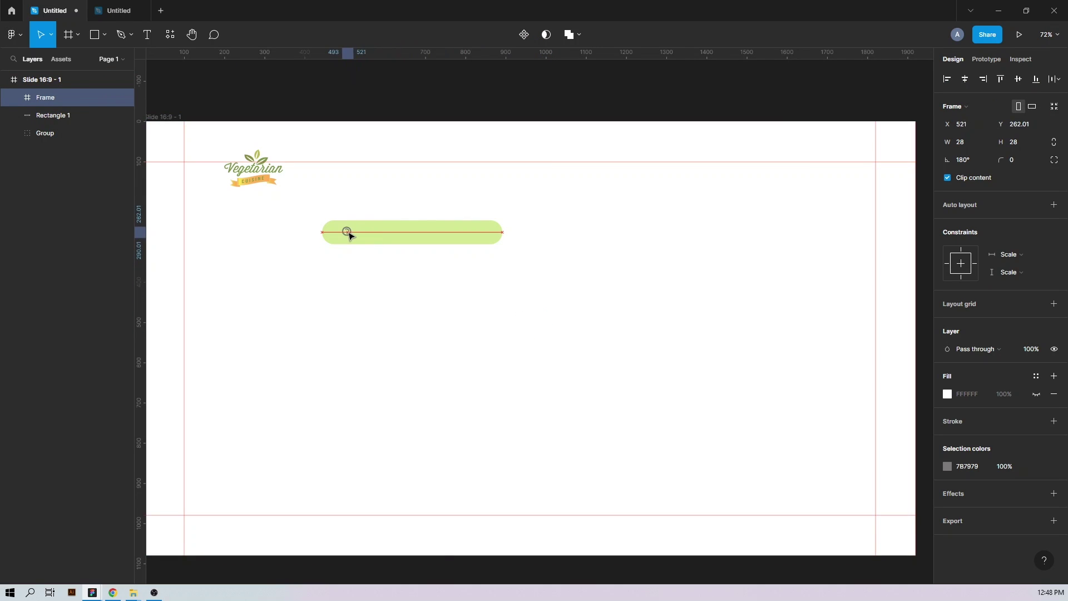
# Step: Add the text "Search Products" at size 18 and place it in the green bar beside the magnifying glass
pyautogui.press('t')
pyautogui.click(308, 301)
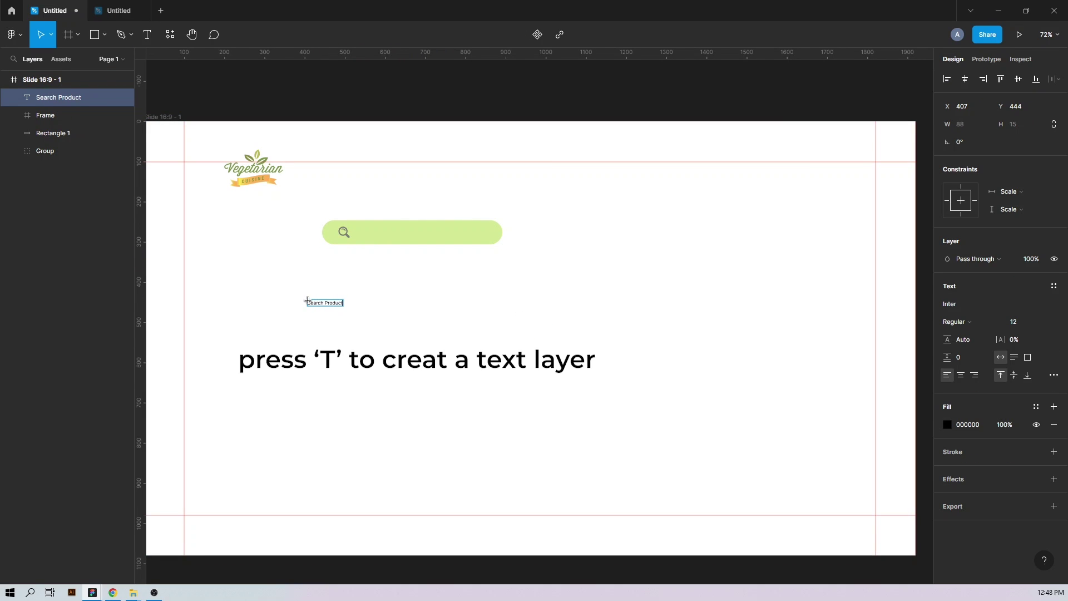
pyautogui.hotkey('ctrl', 'a')
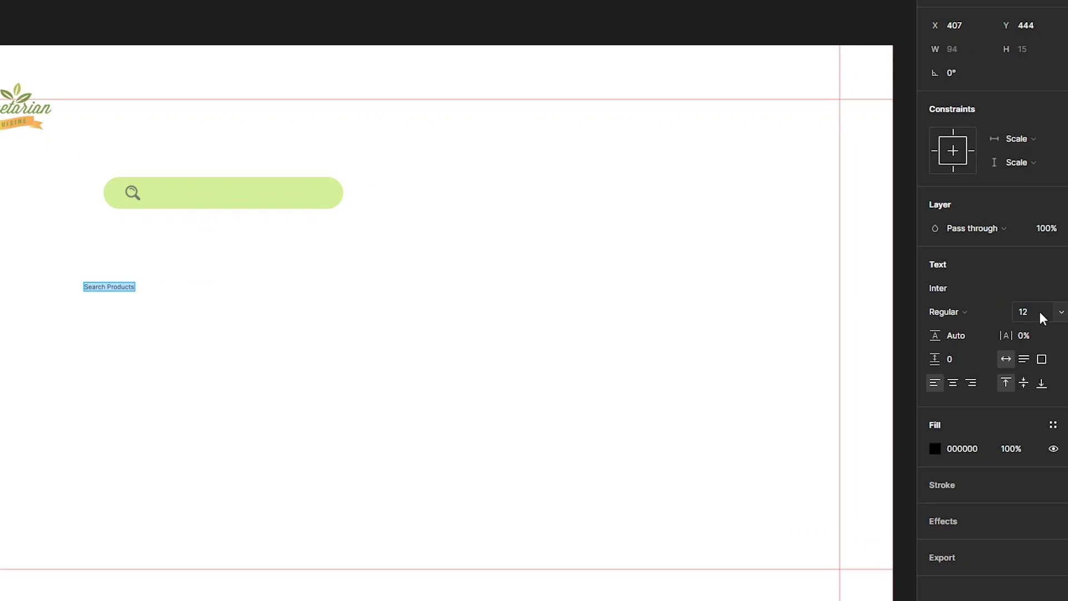
pyautogui.click(1029, 314)
pyautogui.write('18')
pyautogui.press('Return')
pyautogui.moveTo(124, 289); pyautogui.dragTo(207, 202)
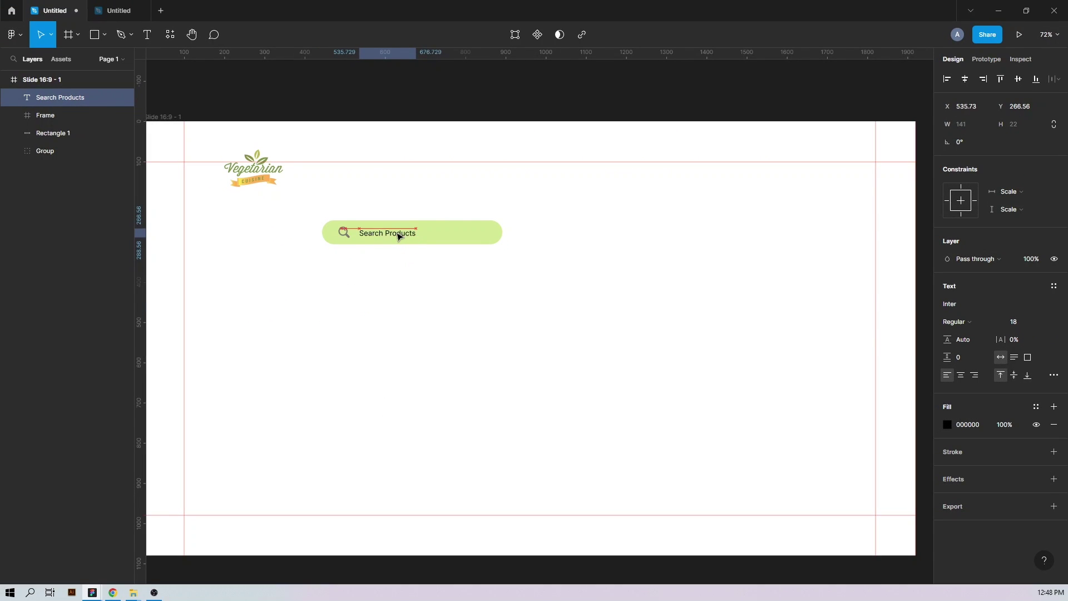
# Step: Set the Search Products text fill to 706868 at 70% opacity
pyautogui.click(966, 425)
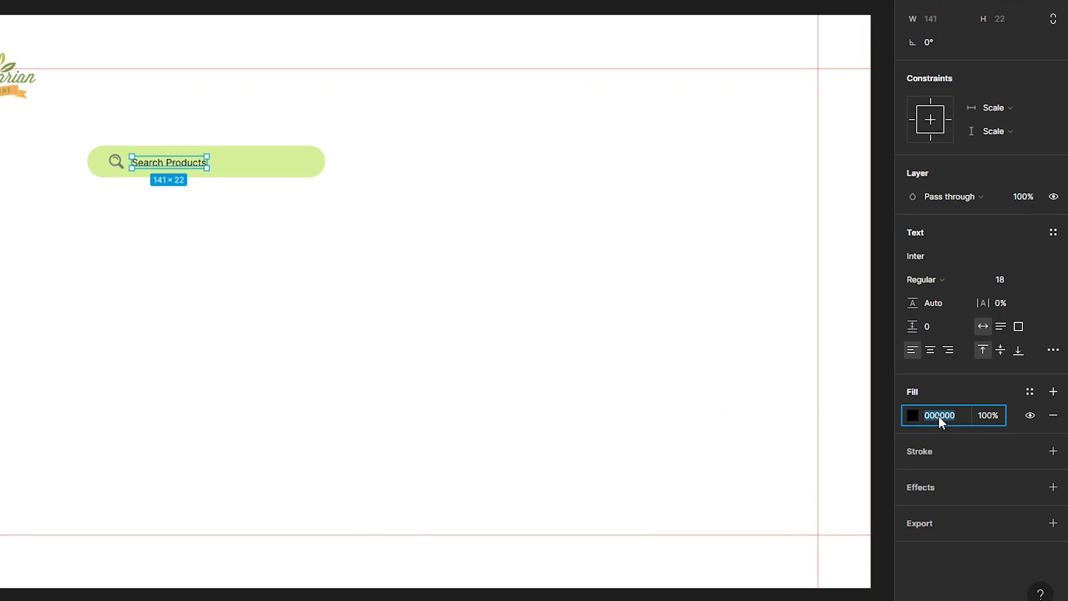
pyautogui.click(983, 415)
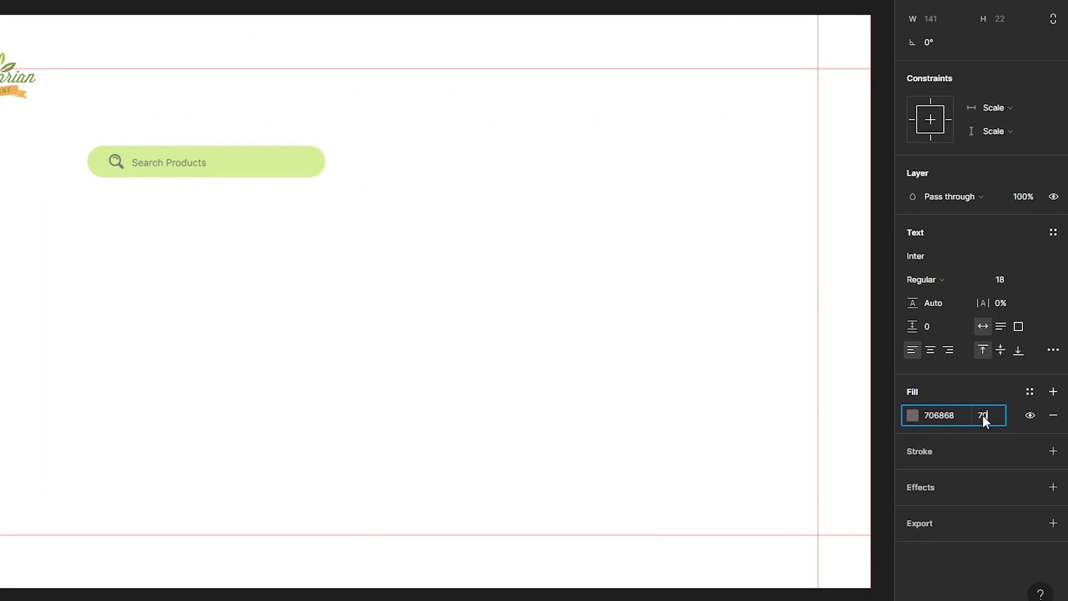
pyautogui.press('Return')
pyautogui.click(470, 432)
# Step: Align the magnifying glass icon and the Search Products text on their vertical centers
pyautogui.scroll(5, 400, 222)
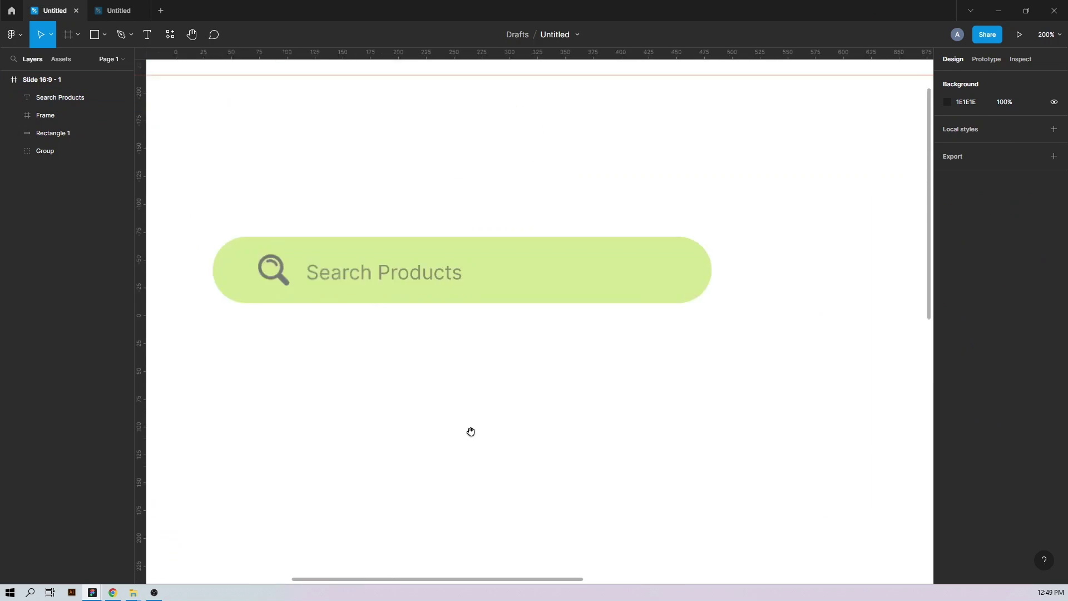
pyautogui.moveTo(470, 431); pyautogui.dragTo(483, 443)
pyautogui.click(384, 282)
pyautogui.keyDown('shift'); pyautogui.click(287, 281); pyautogui.keyUp('shift')
pyautogui.click(1017, 79)
pyautogui.keyDown('shift'); pyautogui.click(582, 301); pyautogui.keyUp('shift')
pyautogui.click(285, 353)
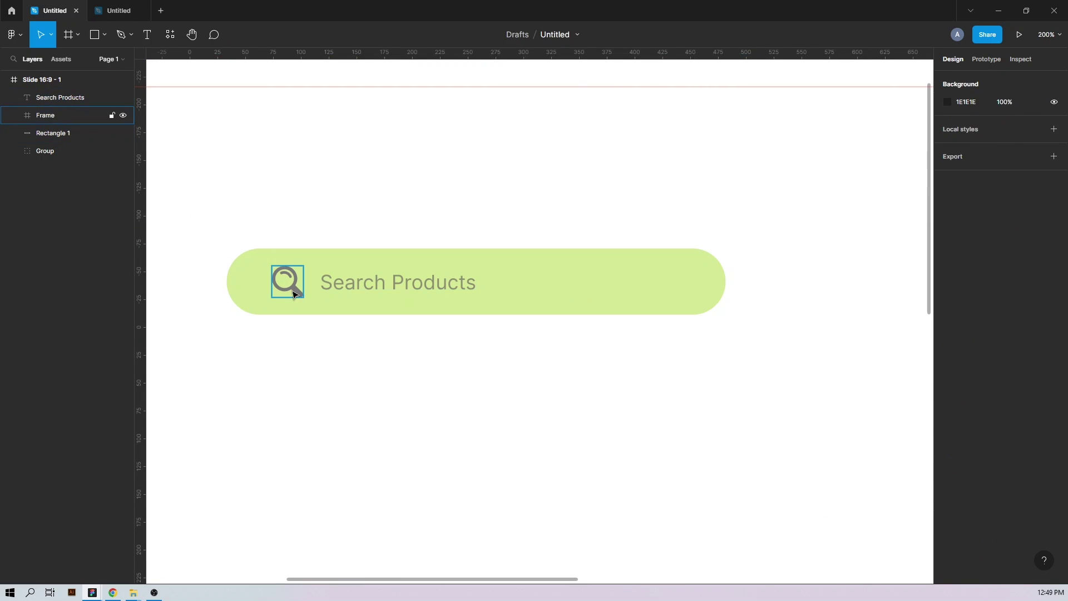
# Step: Shift the magnifying glass and Search Products text together about 10 px toward the bar's left end
pyautogui.click(292, 287)
pyautogui.keyDown('shift'); pyautogui.click(348, 287); pyautogui.keyUp('shift')
pyautogui.moveTo(348, 287); pyautogui.dragTo(335, 285)
pyautogui.press('Right')
pyautogui.press('Right')
pyautogui.press('Right')
# Step: Group the green bar, icon and text as "Search Bar" and move the group up level with the logo
pyautogui.moveTo(219, 222); pyautogui.dragTo(484, 418)
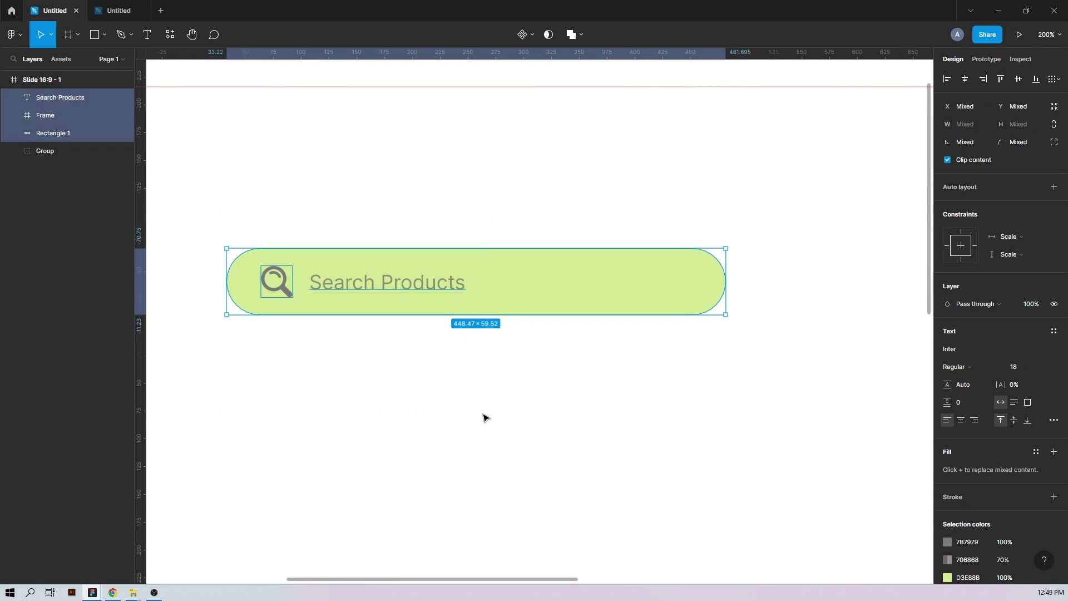
pyautogui.hotkey('ctrl', 'g')
pyautogui.click(45, 97)
pyautogui.write('Search Bar')
pyautogui.press('Return')
pyautogui.hotkey('ctrl', '-')
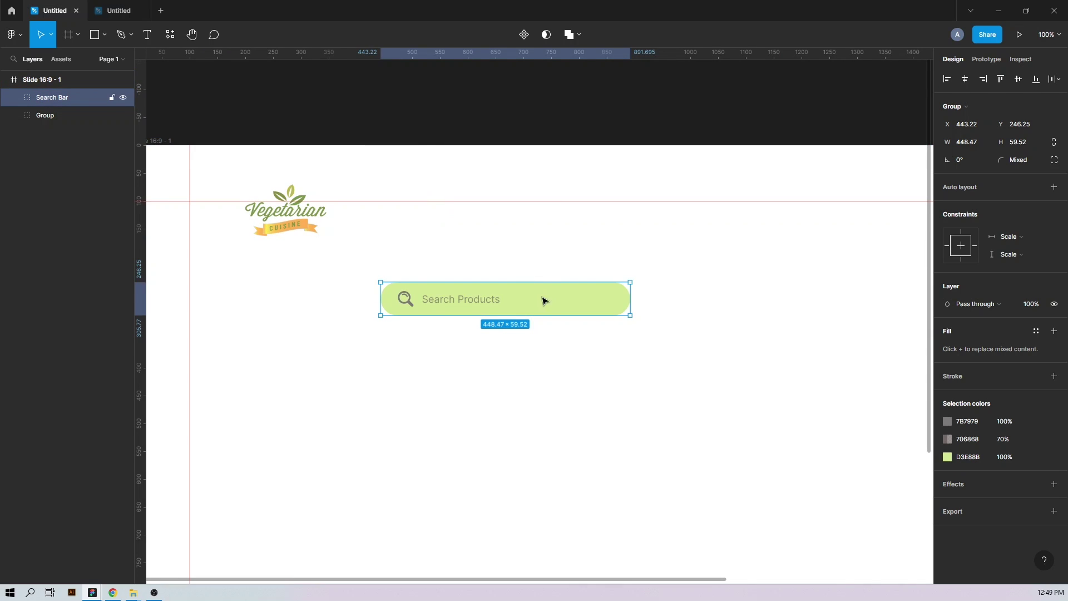
pyautogui.moveTo(542, 297); pyautogui.dragTo(525, 212)
# Step: Copy the green phone icon from the other Untitled file and paste it into the slide's empty area beyond the search bar
pyautogui.moveTo(560, 290); pyautogui.dragTo(311, 318)
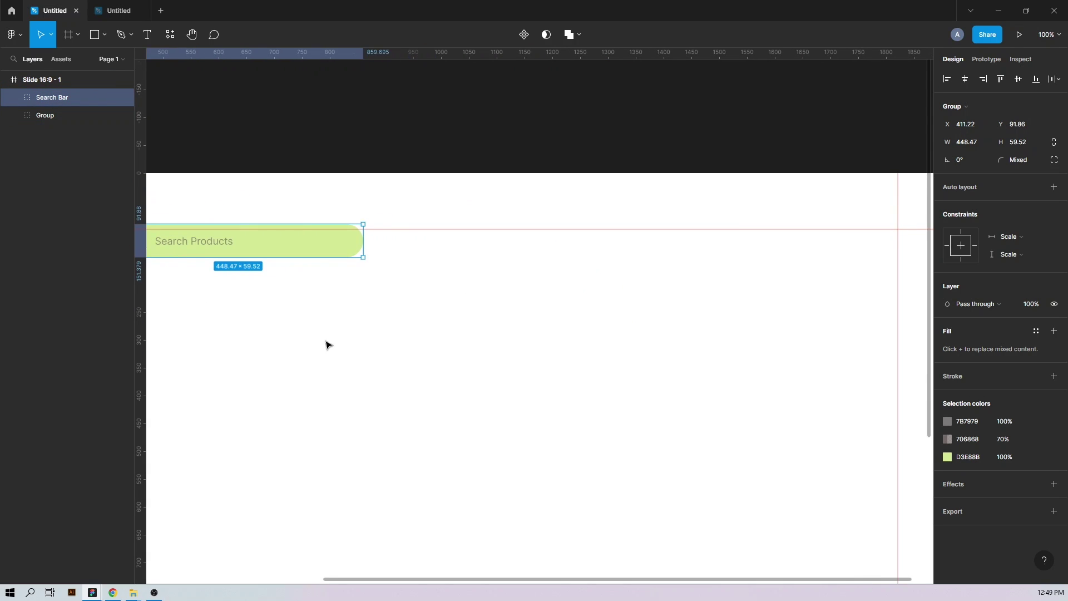
pyautogui.click(116, 15)
pyautogui.moveTo(403, 165); pyautogui.dragTo(441, 232)
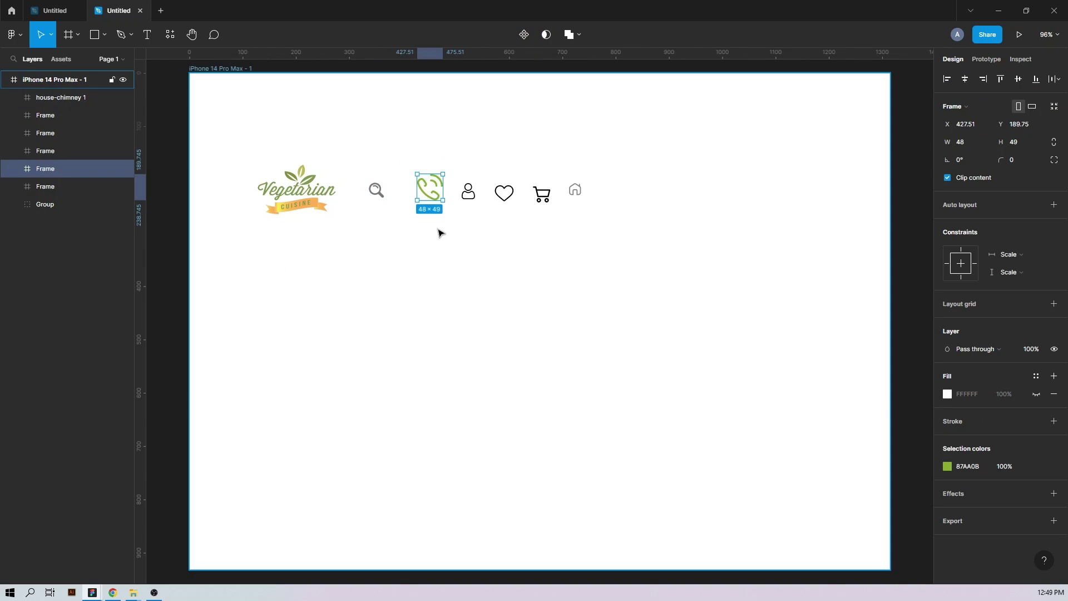
pyautogui.hotkey('ctrl', 'c')
pyautogui.click(58, 7)
pyautogui.click(538, 286)
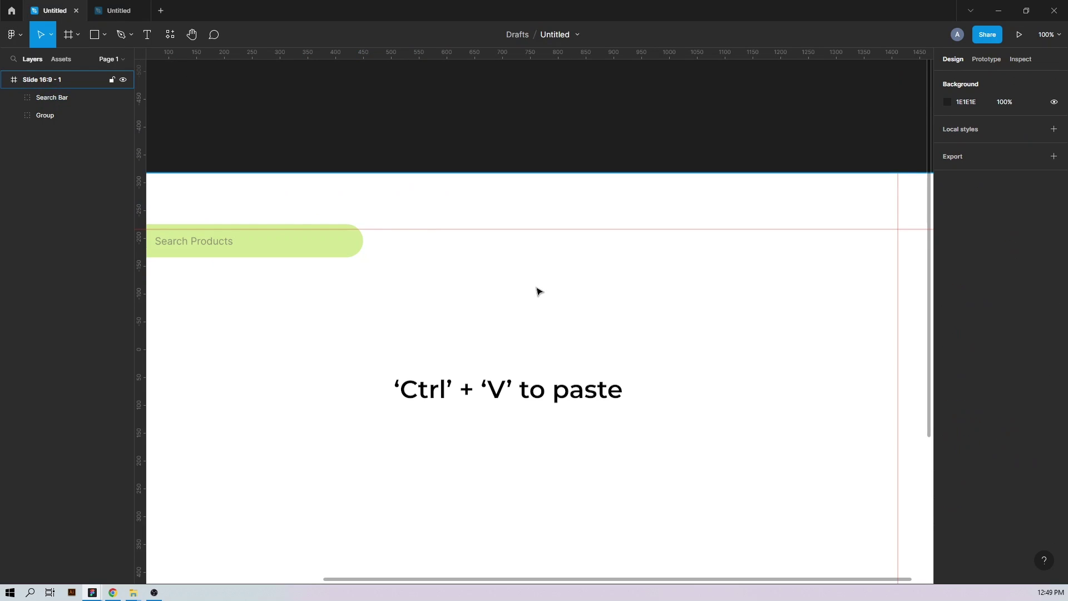
pyautogui.hotkey('ctrl', 'v')
pyautogui.click(582, 332)
# Step: Add the text "Call Us" beside the phone icon and set its weight to Semi Bold
pyautogui.press('t')
pyautogui.click(578, 312)
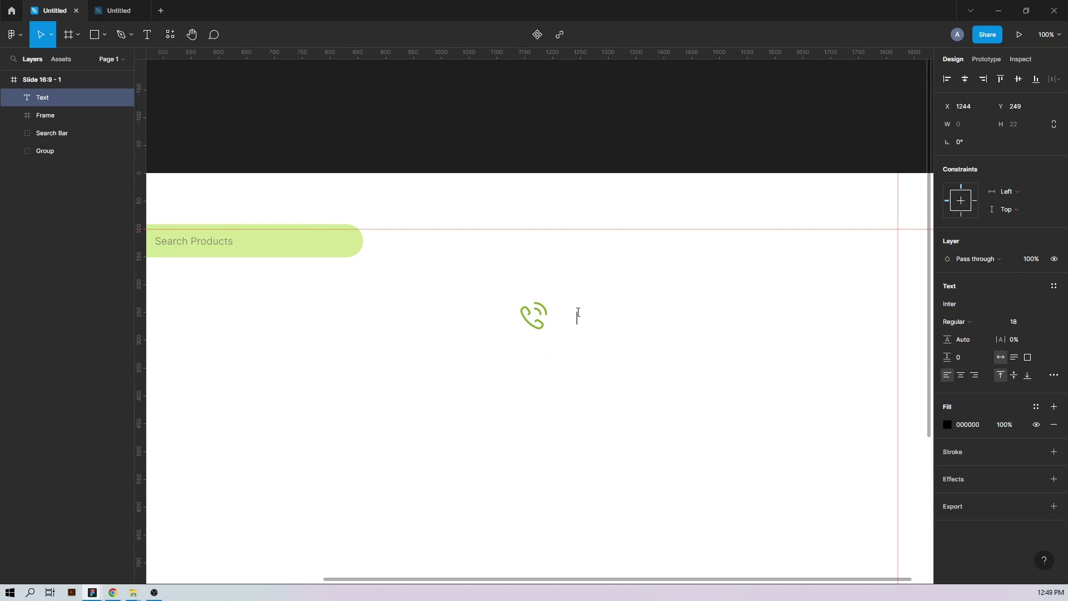
pyautogui.click(976, 321)
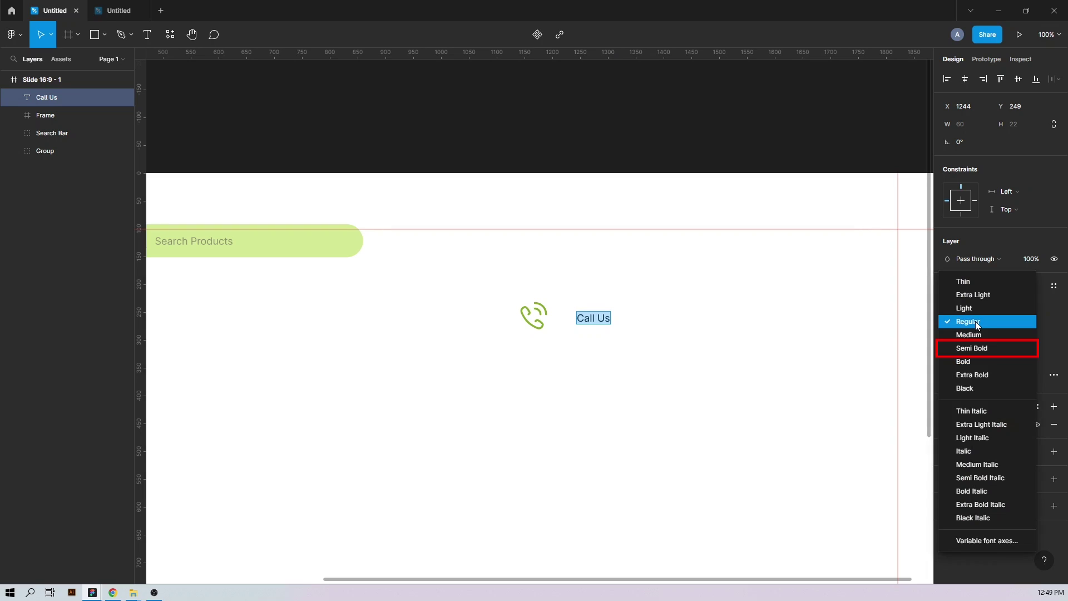
pyautogui.click(977, 347)
# Step: Duplicate the Call Us text directly below, replace the copy with a placeholder phone number and set its weight to Medium
pyautogui.moveTo(593, 321); pyautogui.dragTo(595, 336)
pyautogui.doubleClick(595, 336)
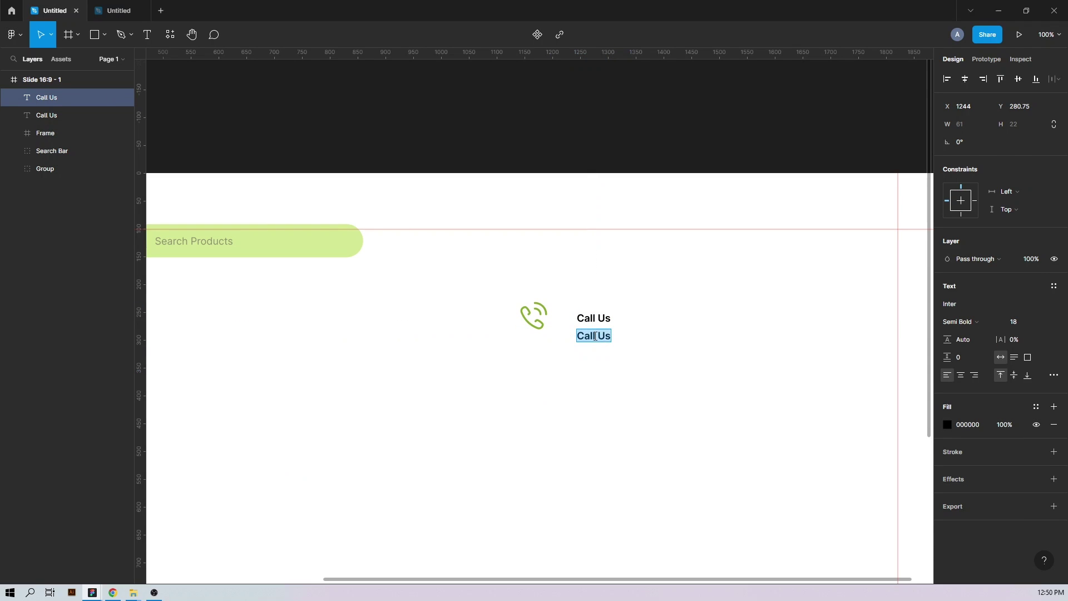
pyautogui.click(981, 321)
pyautogui.click(968, 305)
pyautogui.click(595, 382)
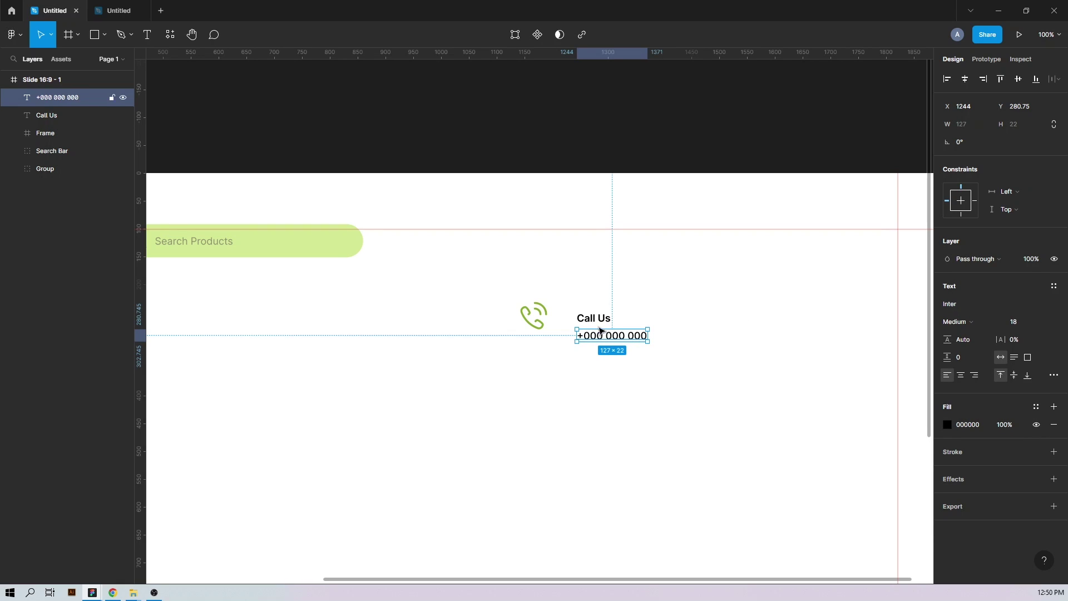
# Step: Move the Call Us and phone number lines closer to the phone icon and tighten the gap between them
pyautogui.keyDown('shift'); pyautogui.click(596, 320); pyautogui.keyUp('shift')
pyautogui.moveTo(606, 336); pyautogui.dragTo(589, 325)
pyautogui.click(589, 328)
# Step: Try to align the phone icon and both text lines on their vertical centers
pyautogui.keyDown('shift'); pyautogui.click(533, 315); pyautogui.keyUp('shift')
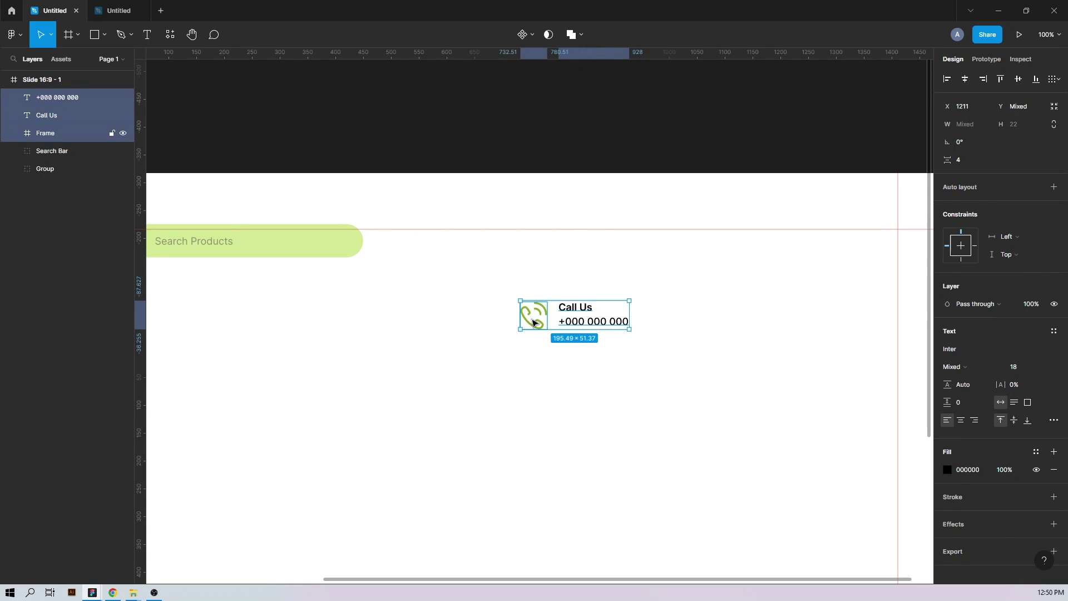
pyautogui.click(1018, 79)
pyautogui.hotkey('ctrl', 'z')
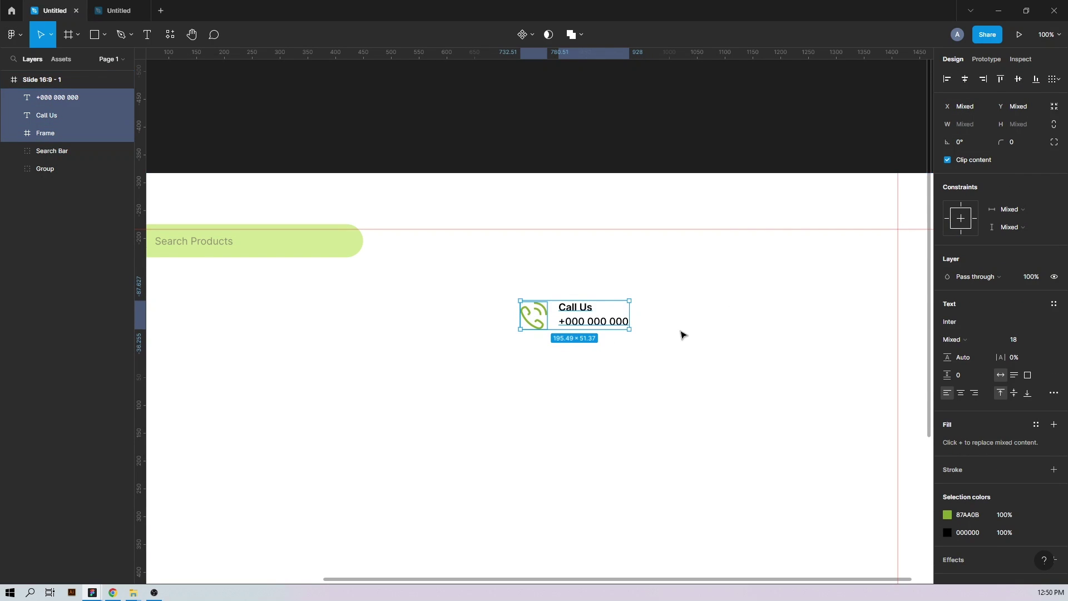
pyautogui.click(627, 339)
# Step: Group the two text lines as "Call us" and change the heading line's text to "Call us"
pyautogui.click(595, 323)
pyautogui.click(573, 308)
pyautogui.keyDown('shift'); pyautogui.click(615, 324); pyautogui.keyUp('shift')
pyautogui.hotkey('ctrl', 'g')
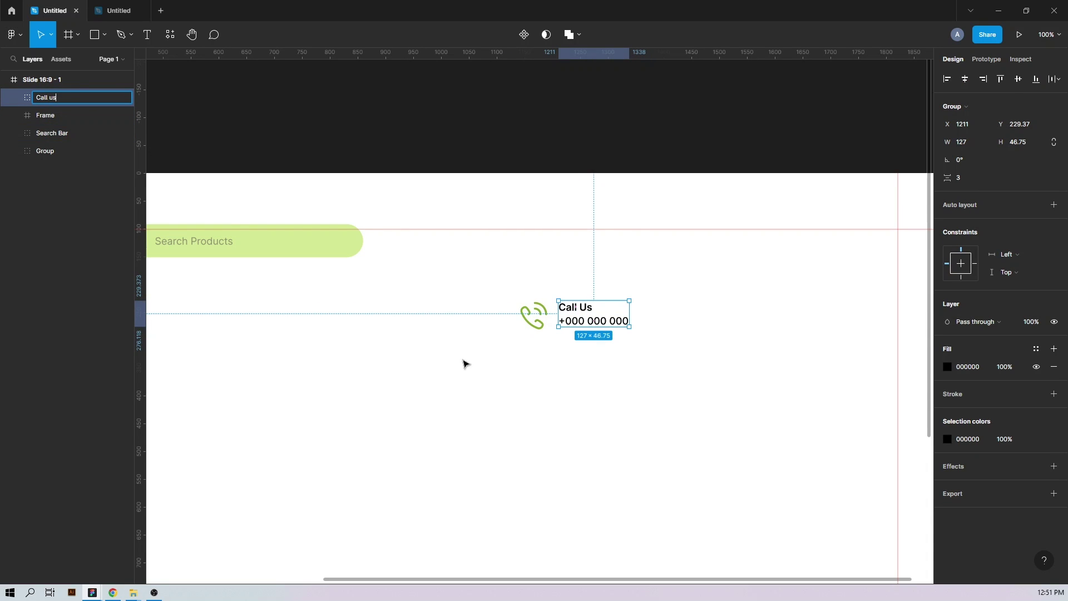
pyautogui.doubleClick(586, 306)
pyautogui.click(516, 334)
# Step: Align the Call us group with the phone icon on their vertical centers and move both up level with the search bar
pyautogui.click(582, 322)
pyautogui.keyDown('shift'); pyautogui.click(524, 318); pyautogui.keyUp('shift')
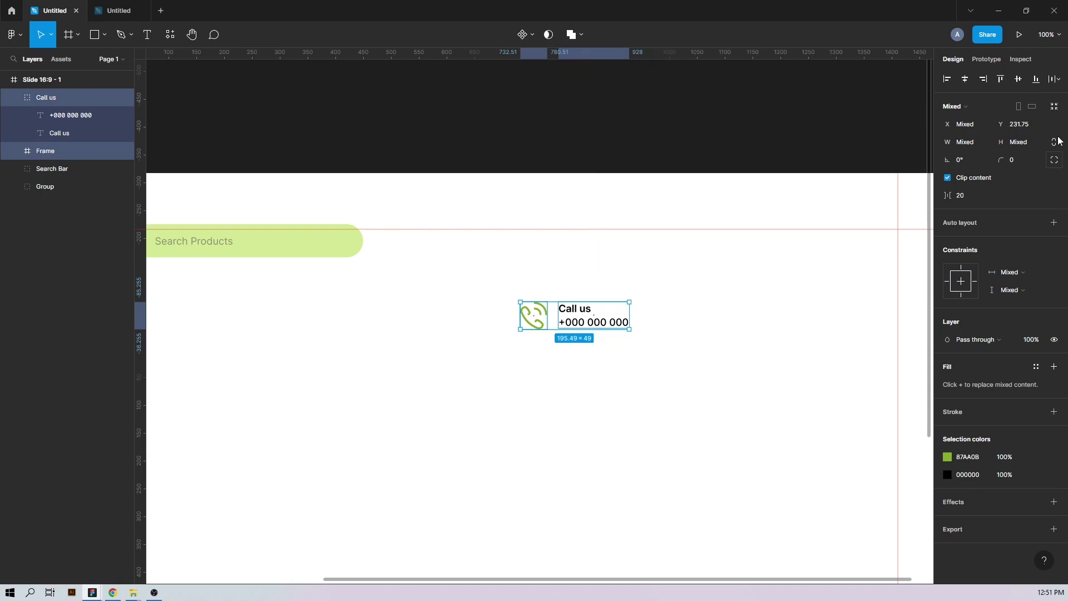
pyautogui.click(1017, 81)
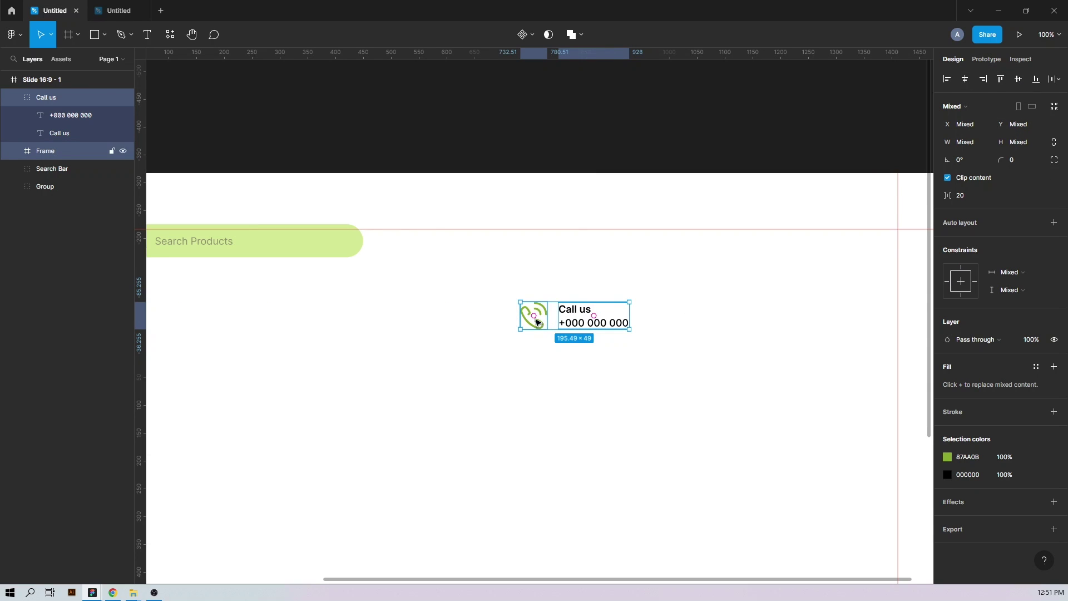
pyautogui.moveTo(538, 322); pyautogui.dragTo(529, 245)
pyautogui.click(541, 343)
# Step: Group the phone icon with the Call us group and name the new group "Call Us with icon"
pyautogui.hscroll(5, 445, 375)
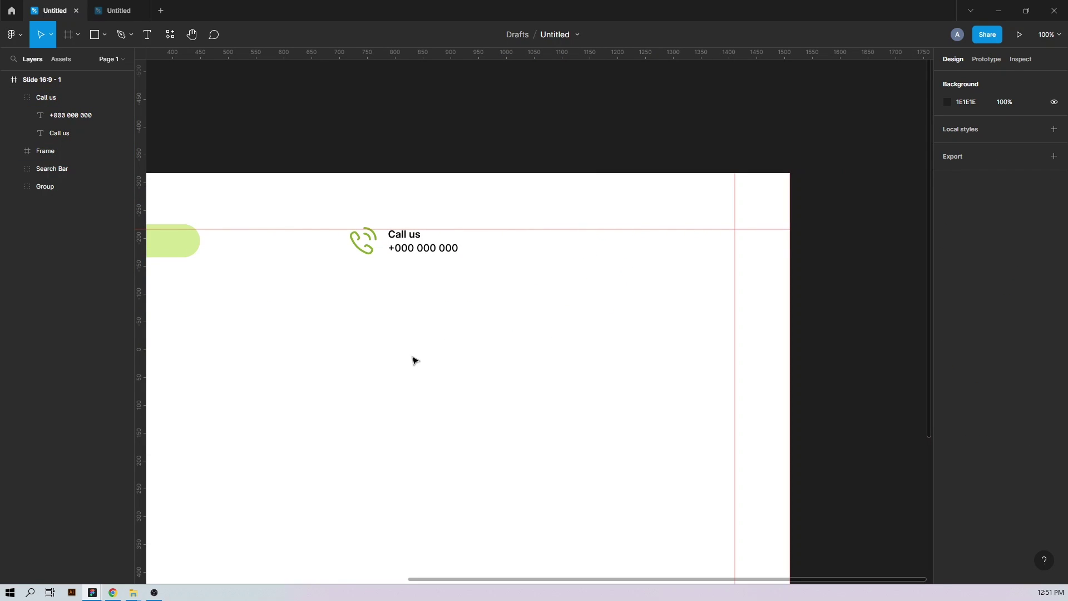
pyautogui.click(13, 98)
pyautogui.click(8, 97)
pyautogui.keyDown('shift'); pyautogui.click(8, 115); pyautogui.keyUp('shift')
pyautogui.hotkey('ctrl', 'g')
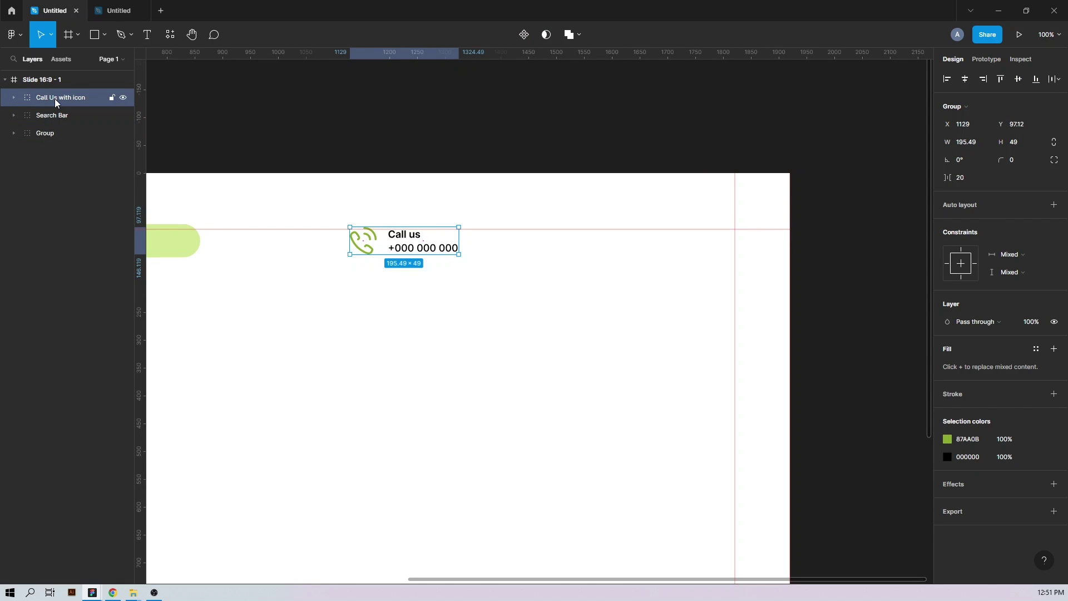
# Step: Move the Call Us with icon group a little closer to the search bar
pyautogui.moveTo(391, 242); pyautogui.dragTo(366, 242)
pyautogui.click(334, 368)
# Step: Draw a 48 × 48 circle with fill C4E454 and line up three of them 25 apart beside the call-us block
pyautogui.press('o')
pyautogui.moveTo(288, 369); pyautogui.dragTo(301, 382)
pyautogui.click(972, 305)
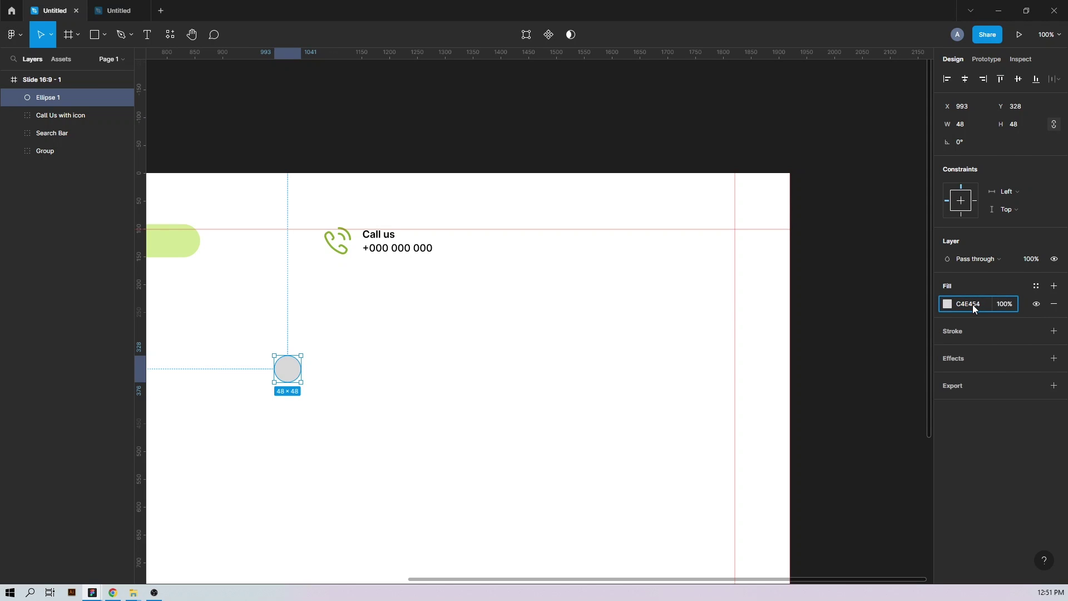
pyautogui.hotkey('ctrl', 'v')
pyautogui.press('Return')
pyautogui.moveTo(292, 370); pyautogui.dragTo(559, 244)
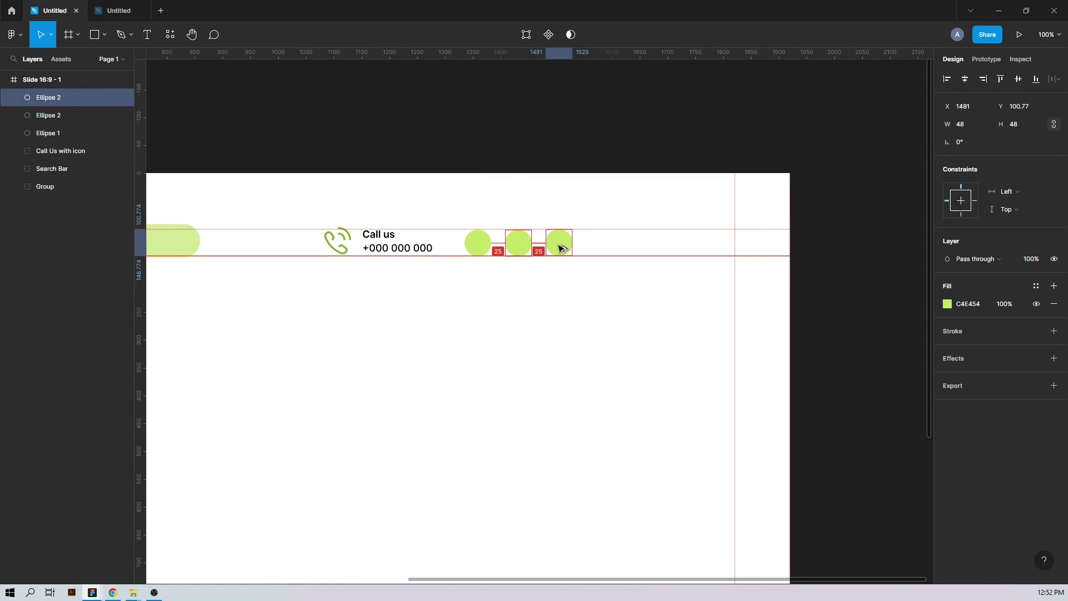
pyautogui.click(536, 245)
# Step: Copy the person, heart and cart icons from the other design file and paste them into the header frame
pyautogui.click(119, 10)
pyautogui.hotkey('ctrl', 'c')
pyautogui.click(54, 10)
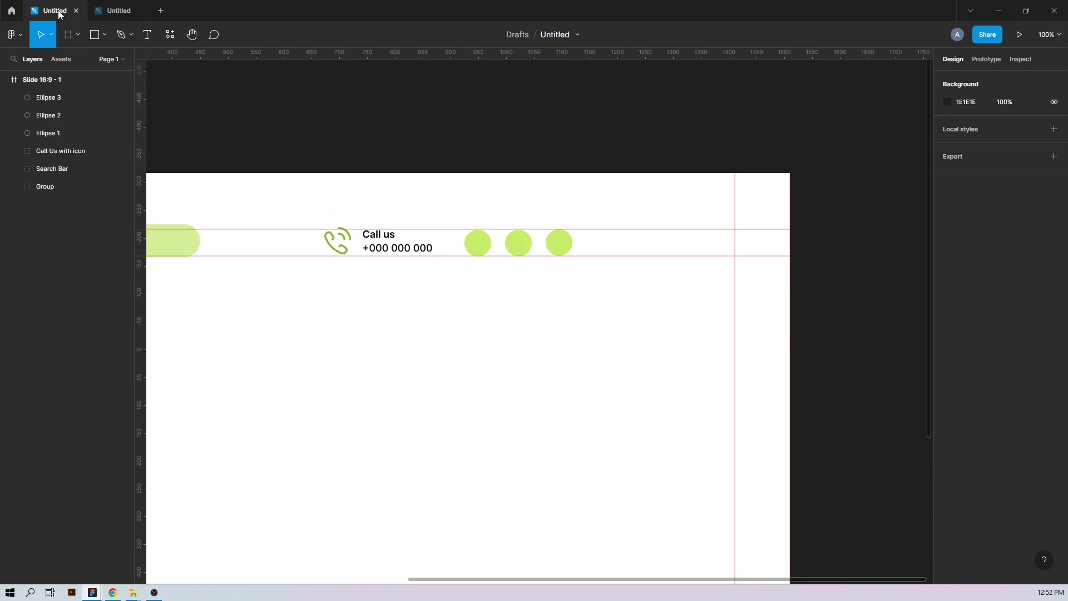
pyautogui.hotkey('ctrl', 'v')
# Step: Place the person, heart and cart icons on the three green circles and center each icon on its circle
pyautogui.moveTo(493, 313); pyautogui.dragTo(481, 249)
pyautogui.keyDown('shift'); pyautogui.click(483, 232); pyautogui.keyUp('shift')
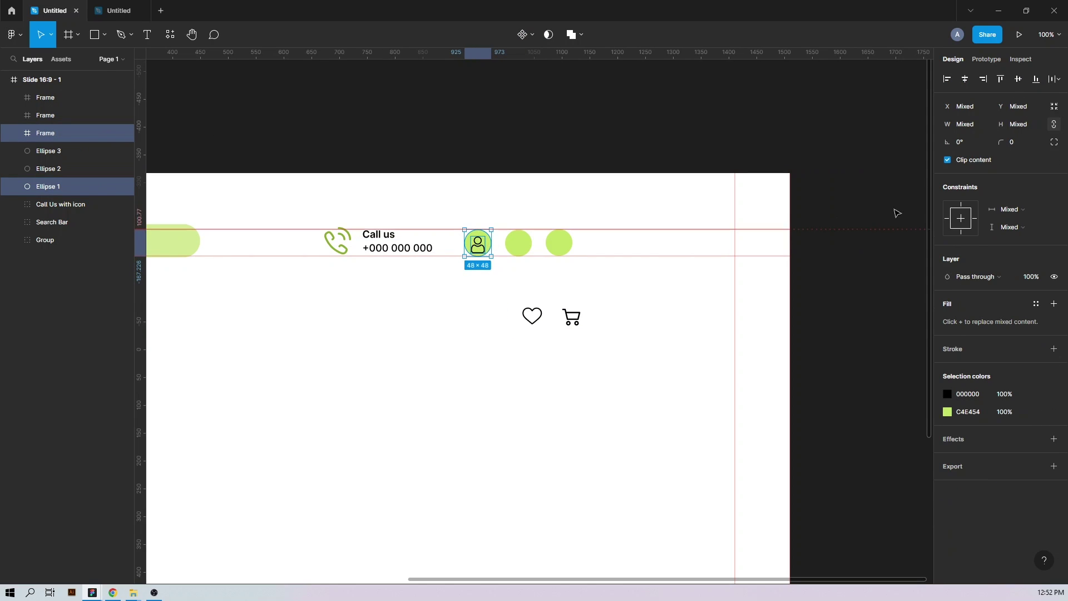
pyautogui.press('Escape')
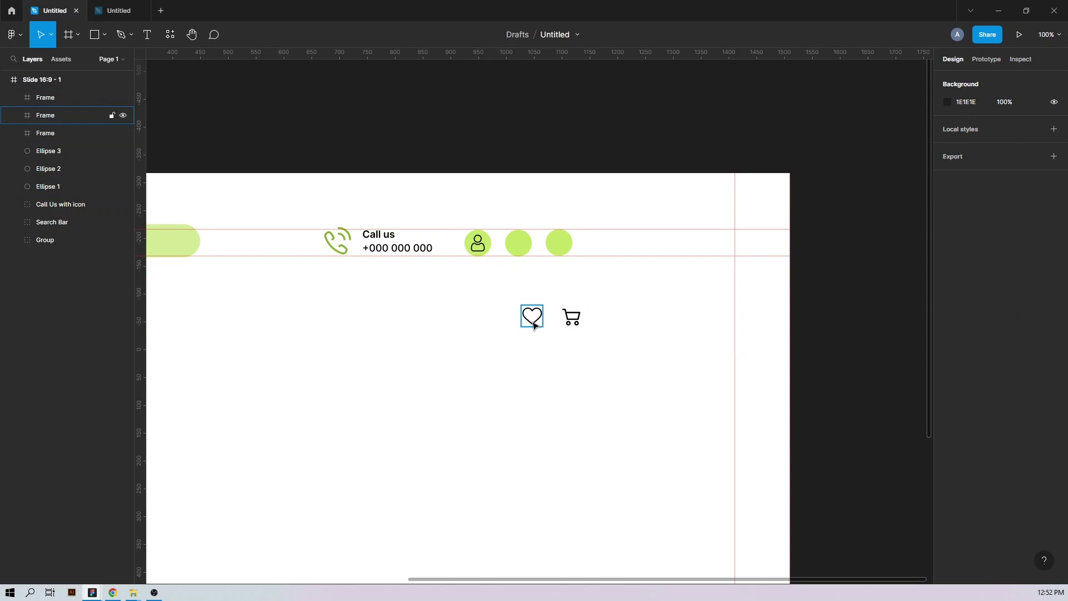
pyautogui.moveTo(532, 317); pyautogui.dragTo(518, 243)
pyautogui.keyDown('shift'); pyautogui.click(517, 233); pyautogui.keyUp('shift')
pyautogui.moveTo(570, 322); pyautogui.dragTo(555, 252)
pyautogui.keyDown('shift'); pyautogui.click(559, 232); pyautogui.keyUp('shift')
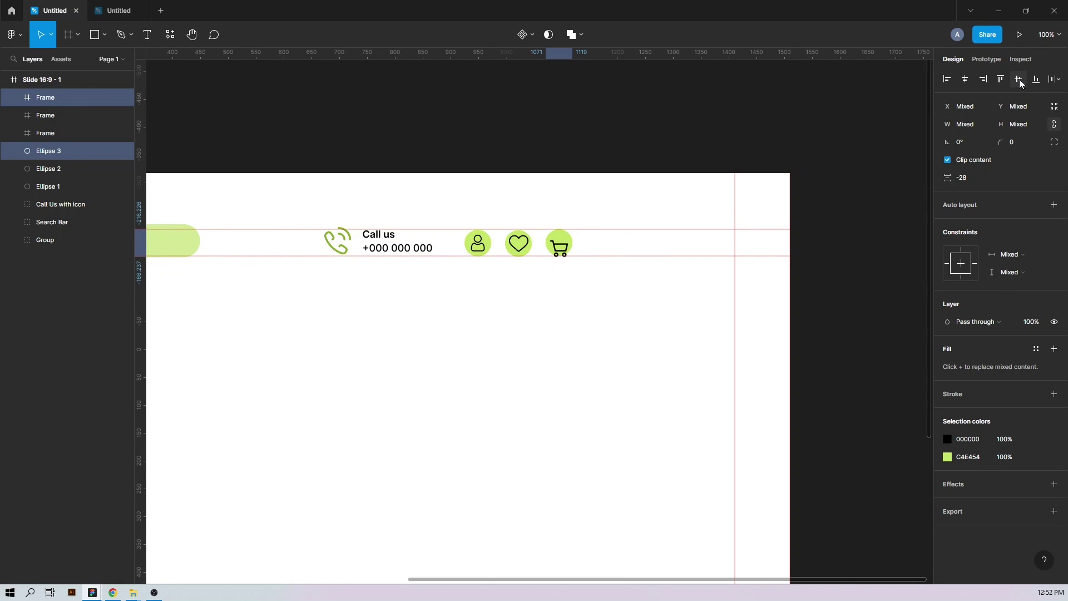
# Step: Group the three circles with their icons and name the group "Icon"
pyautogui.moveTo(638, 357); pyautogui.dragTo(479, 248)
pyautogui.hotkey('ctrl', 'g')
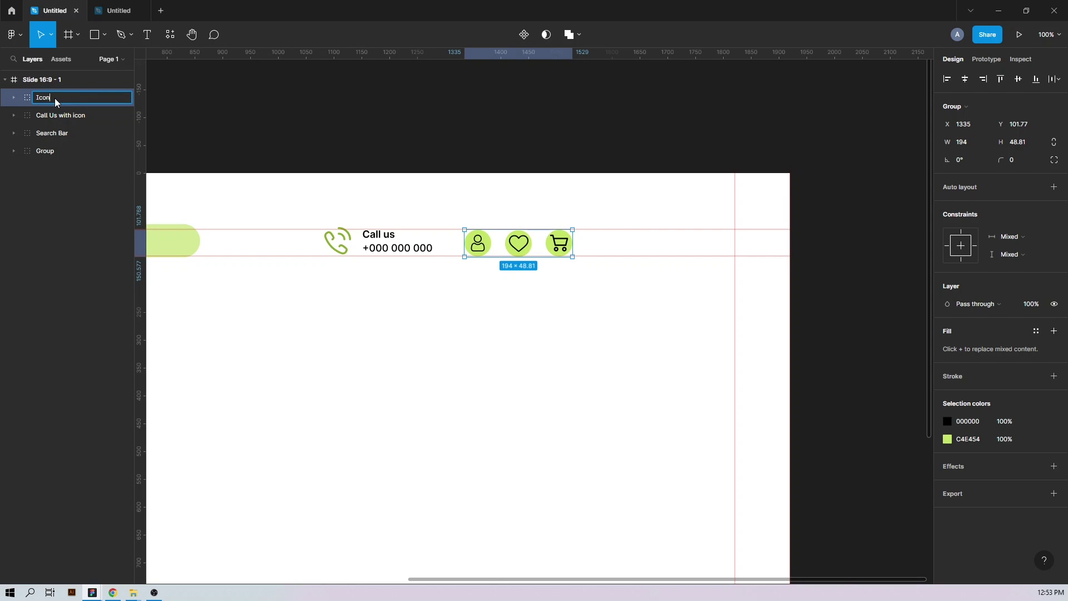
pyautogui.press('Return')
# Step: Space the Icon group 94 from the call-us block and align it, call-us, search bar and logo on their vertical centers
pyautogui.moveTo(592, 241); pyautogui.dragTo(498, 248)
pyautogui.moveTo(383, 245); pyautogui.dragTo(381, 245)
pyautogui.keyDown('shift'); pyautogui.click(498, 248); pyautogui.keyUp('shift')
pyautogui.scroll(-2, 498, 248)
pyautogui.moveTo(314, 311); pyautogui.dragTo(437, 394)
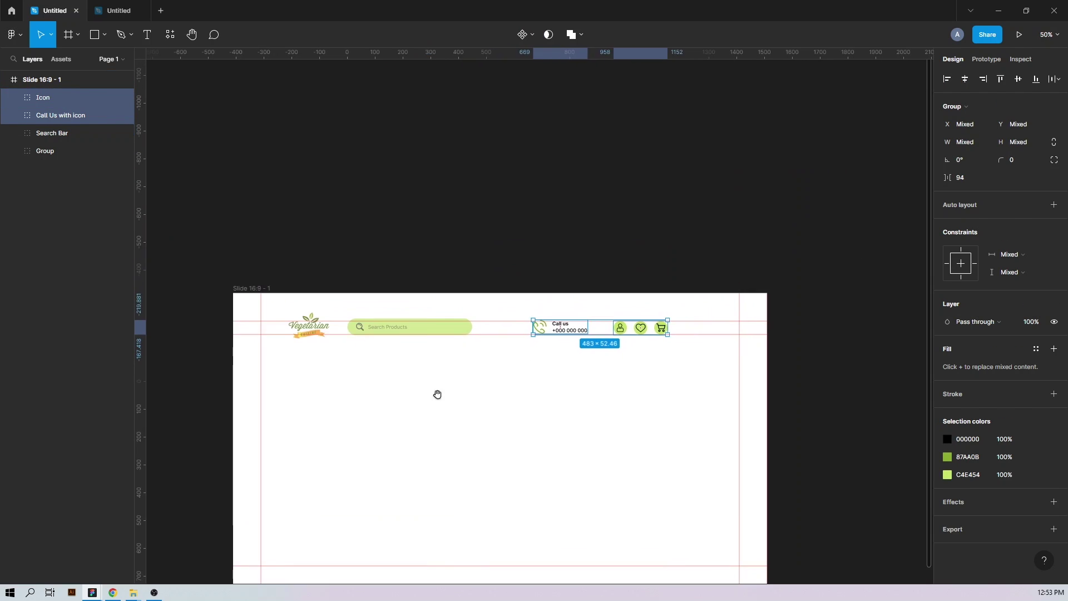
pyautogui.keyDown('shift'); pyautogui.click(402, 328); pyautogui.keyUp('shift')
pyautogui.keyDown('shift'); pyautogui.click(302, 331); pyautogui.keyUp('shift')
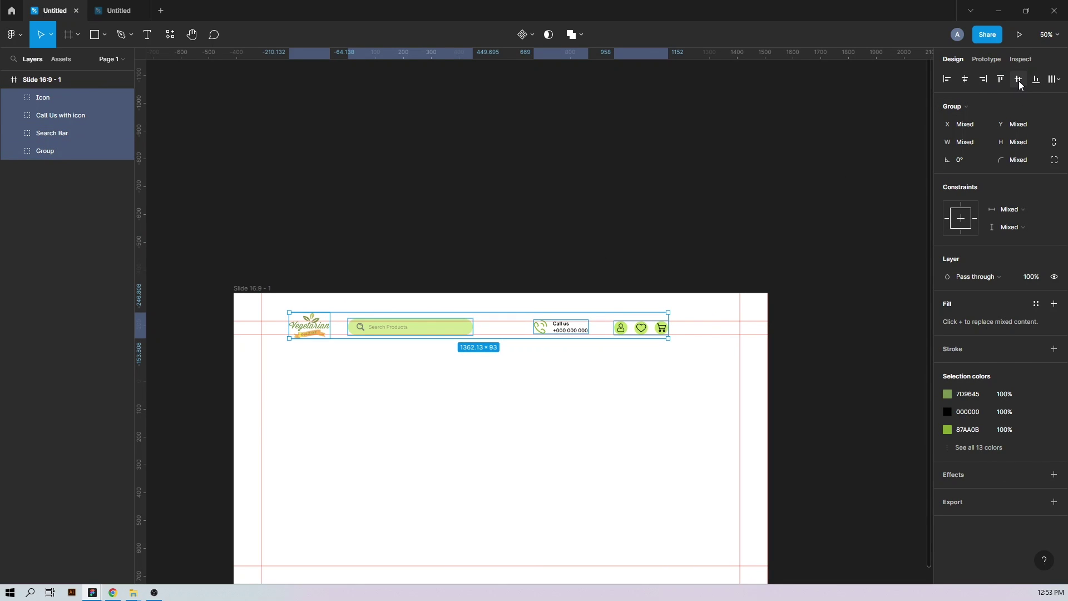
pyautogui.click(1019, 81)
pyautogui.click(568, 403)
# Step: Nudge all four header groups right and slightly down, and check the layout in the prototype preview
pyautogui.click(81, 149)
pyautogui.keyDown('shift'); pyautogui.click(81, 102); pyautogui.keyUp('shift')
pyautogui.press('Down')
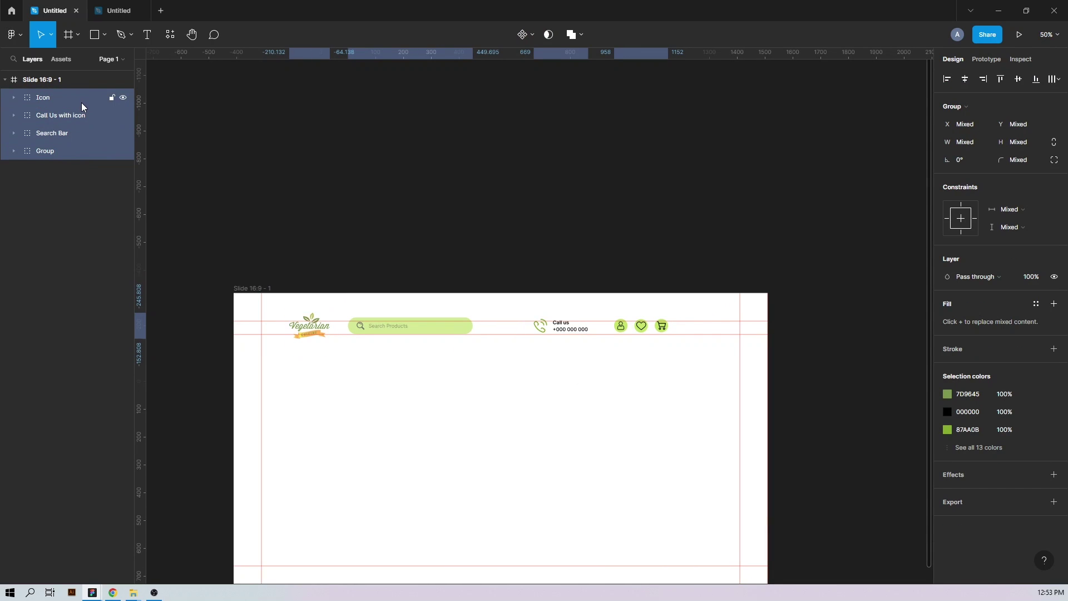
pyautogui.press('Right')
pyautogui.press('Right')
pyautogui.press('Right')
pyautogui.hotkey('shift', 'Right')
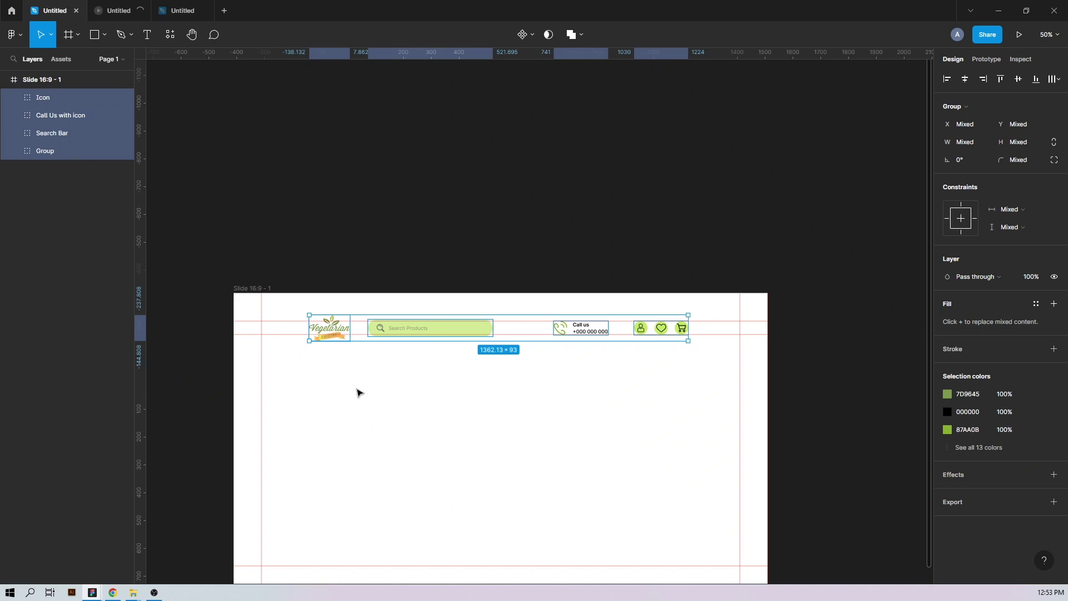
pyautogui.click(115, 10)
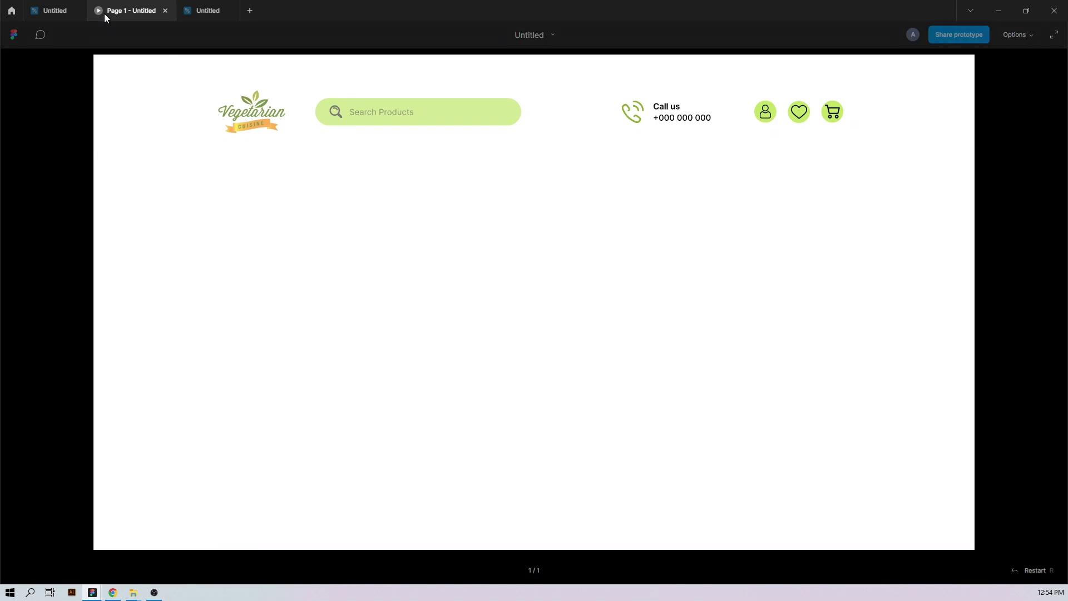
pyautogui.click(54, 11)
# Step: Draw a 1920 × 88 rectangle across the full frame width beneath the header row and fill it with C4E454
pyautogui.moveTo(327, 243); pyautogui.dragTo(811, 273)
pyautogui.moveTo(815, 277); pyautogui.dragTo(824, 270)
pyautogui.moveTo(833, 277); pyautogui.dragTo(860, 263)
pyautogui.hotkey('ctrl', 'z')
pyautogui.hotkey('ctrl', 'z')
pyautogui.moveTo(751, 273); pyautogui.dragTo(741, 241)
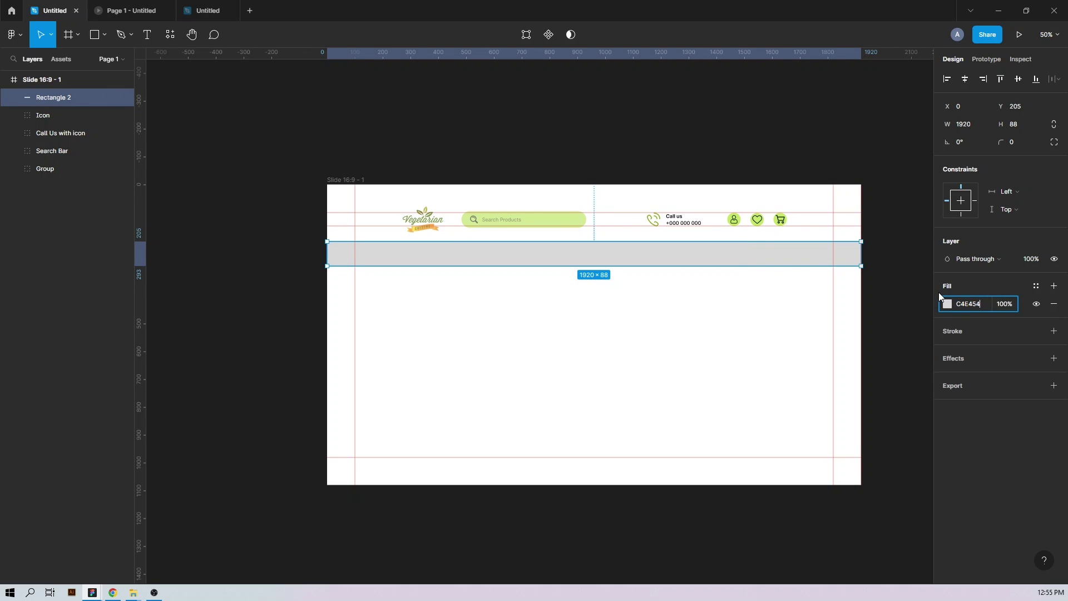
pyautogui.press('Escape')
# Step: Add a vertical guide at about x 300 and draw a 452 × 64 rectangle filled with EFF400 below the green bar
pyautogui.moveTo(139, 300)
pyautogui.mouseDown()
pyautogui.moveTo(412, 330)
pyautogui.moveTo(410, 295)
pyautogui.mouseUp()
pyautogui.press('r')
pyautogui.moveTo(446, 291)
pyautogui.mouseDown()
pyautogui.moveTo(545, 315)
pyautogui.moveTo(572, 308)
pyautogui.mouseUp()
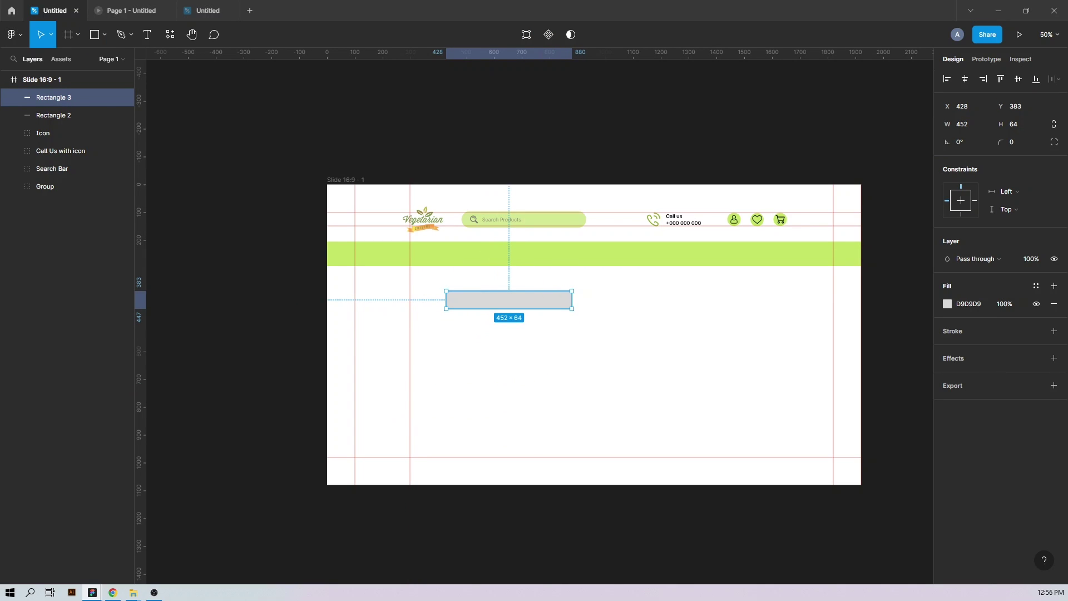
pyautogui.click(967, 303)
pyautogui.hotkey('ctrl', 'v')
pyautogui.press('Return')
# Step: Set the yellow rectangle's corner radius to 40
pyautogui.click(1010, 144)
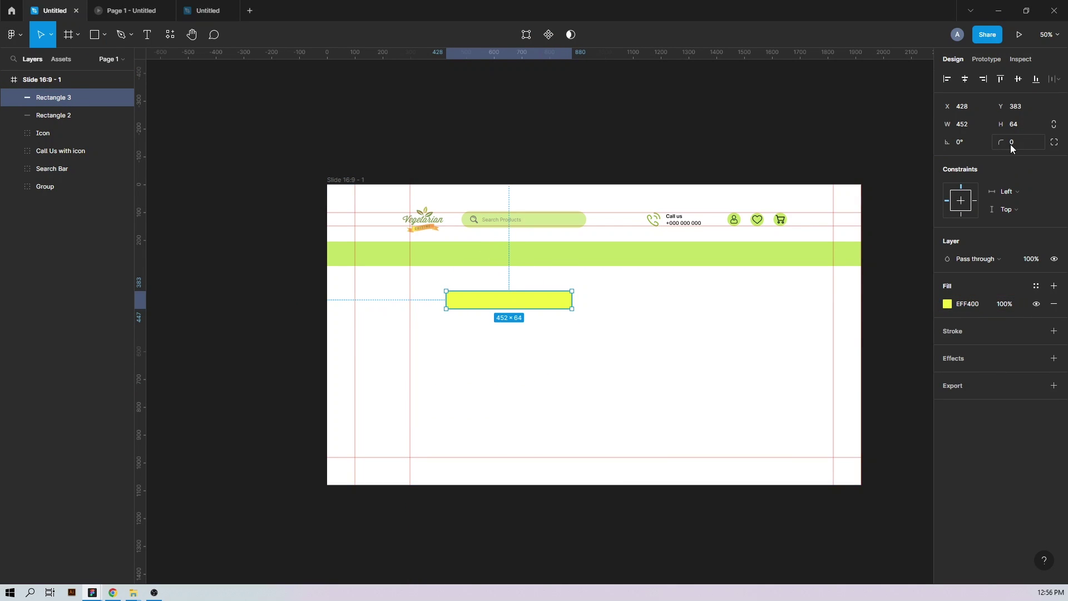
pyautogui.write('20')
pyautogui.press('Return')
pyautogui.click(1010, 144)
pyautogui.write('50')
pyautogui.press('Return')
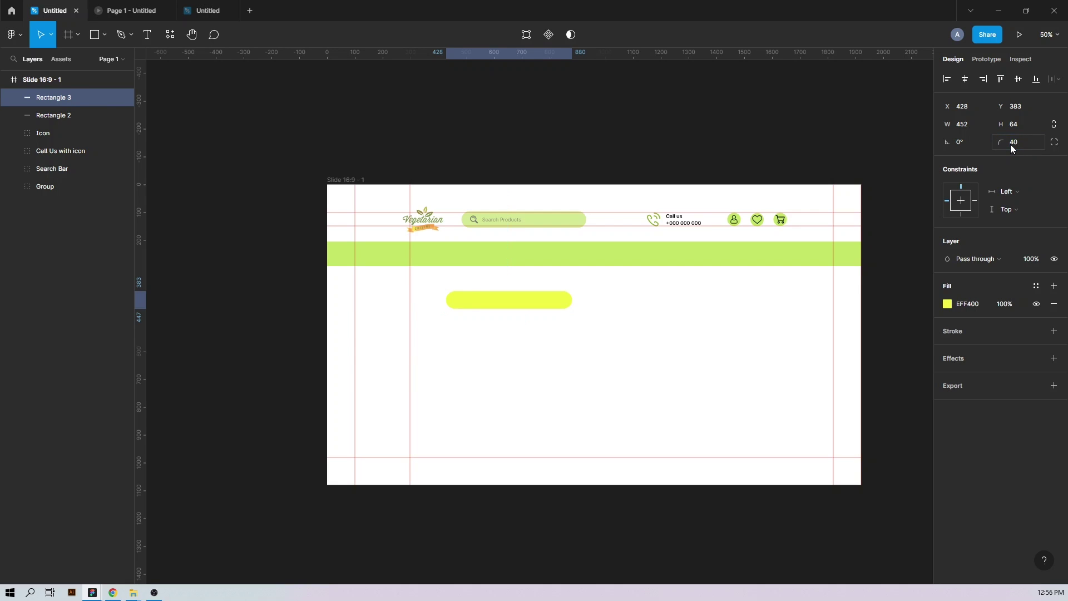
# Step: Place the yellow rounded rectangle inside the green bar, vertically centered, near the vertical guide below the logo
pyautogui.click(580, 297)
pyautogui.moveTo(477, 302)
pyautogui.mouseDown()
pyautogui.moveTo(455, 256)
pyautogui.moveTo(557, 400)
pyautogui.mouseUp()
pyautogui.click(476, 316)
pyautogui.hotkey('ctrl', '0')
# Step: Build a menu icon on the yellow shape from three stacked 39.25 × 5 bars, fill AAAAAA, corner radius 15, spacing 9
pyautogui.press('r')
pyautogui.moveTo(468, 382)
pyautogui.mouseDown()
pyautogui.moveTo(505, 384)
pyautogui.moveTo(453, 303)
pyautogui.moveTo(471, 294)
pyautogui.moveTo(460, 310)
pyautogui.mouseUp()
pyautogui.click(1012, 143)
pyautogui.press('Escape')
pyautogui.keyDown('shift'); pyautogui.click(461, 301); pyautogui.keyUp('shift')
pyautogui.keyDown('shift'); pyautogui.click(464, 294); pyautogui.keyUp('shift')
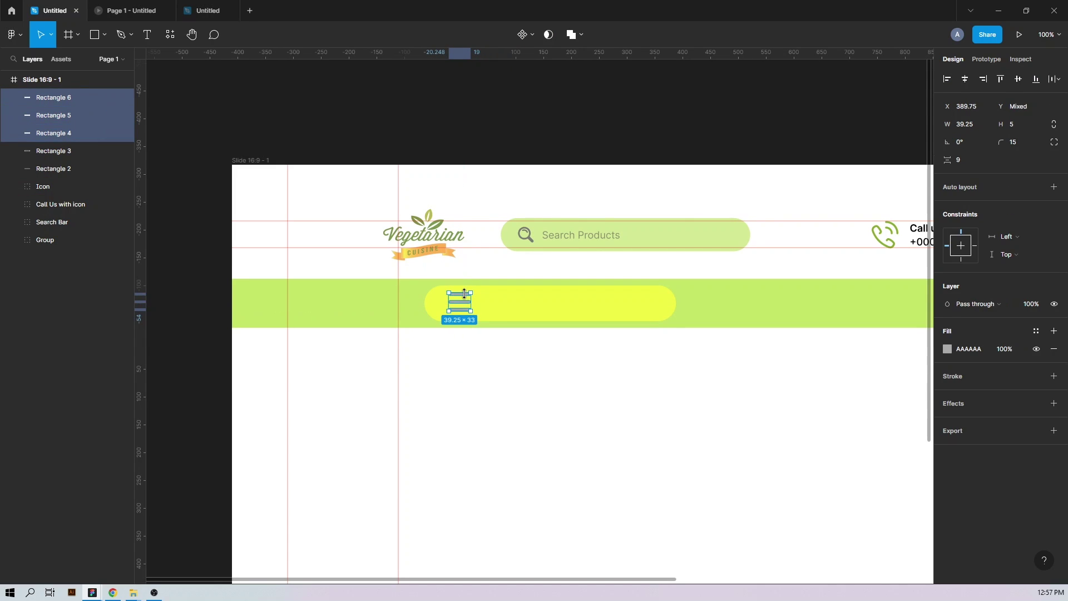
# Step: Group the three bars as "More" and align the group to the yellow shape's vertical center
pyautogui.hotkey('ctrl', 'g')
pyautogui.click(56, 101)
pyautogui.write('More')
pyautogui.press('Return')
pyautogui.keyDown('shift'); pyautogui.click(541, 308); pyautogui.keyUp('shift')
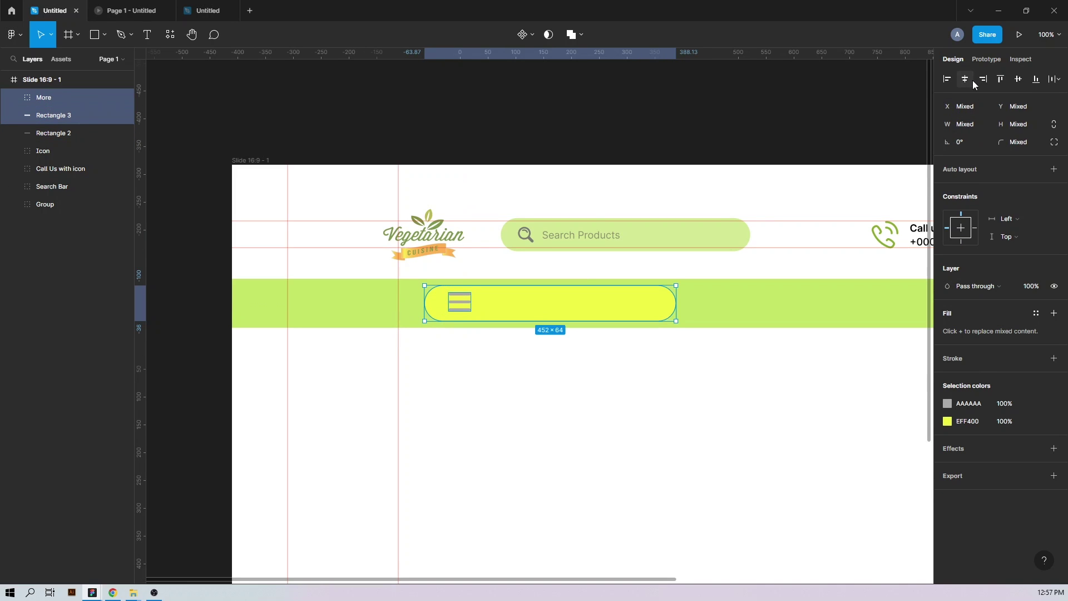
pyautogui.click(1018, 78)
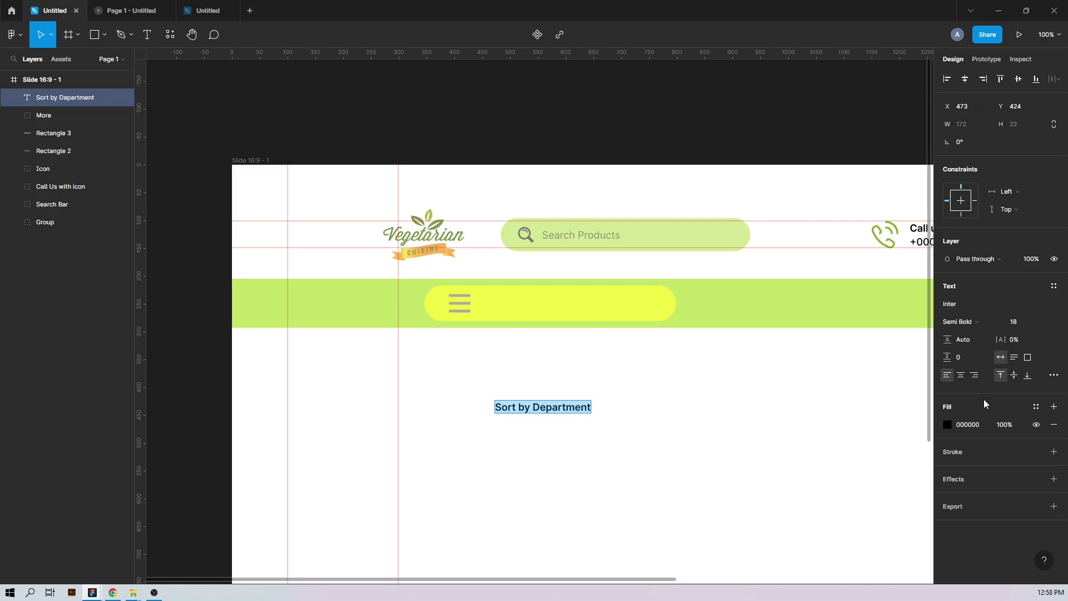
# Step: Set the "Sort by Department" text to Regular weight, size 20 and fill 438439
pyautogui.click(973, 322)
pyautogui.click(979, 293)
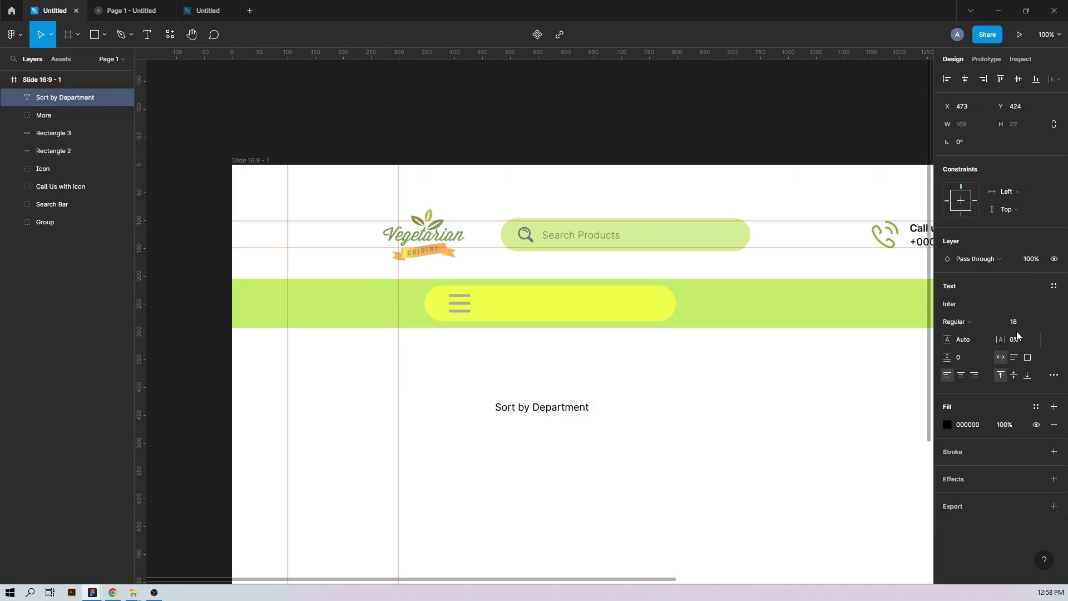
pyautogui.write('20')
pyautogui.press('Return')
pyautogui.click(970, 425)
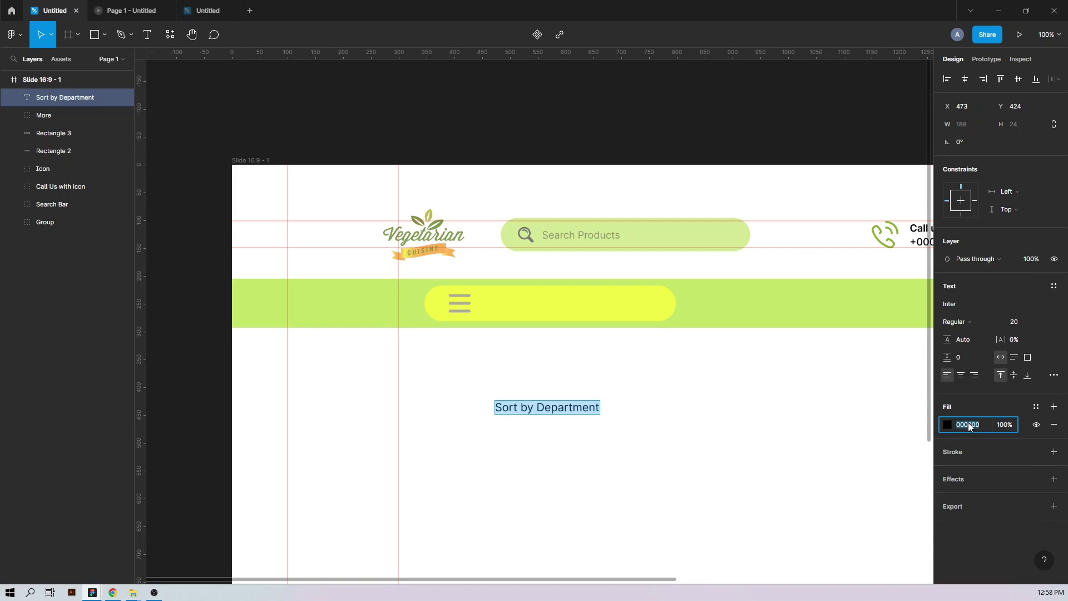
pyautogui.write('438439')
pyautogui.press('Return')
# Step: Move the Sort by Department text onto the yellow shape beside the menu icon and shrink the shape to about 359 × 44
pyautogui.moveTo(535, 412); pyautogui.dragTo(522, 309)
pyautogui.click(616, 313)
pyautogui.moveTo(676, 304); pyautogui.dragTo(624, 303)
pyautogui.moveTo(571, 321); pyautogui.dragTo(572, 315)
pyautogui.moveTo(568, 285); pyautogui.dragTo(568, 290)
# Step: Scale the More icon down to about 24.6 high and nudge it together with the Sort by Department text to the left
pyautogui.click(459, 303)
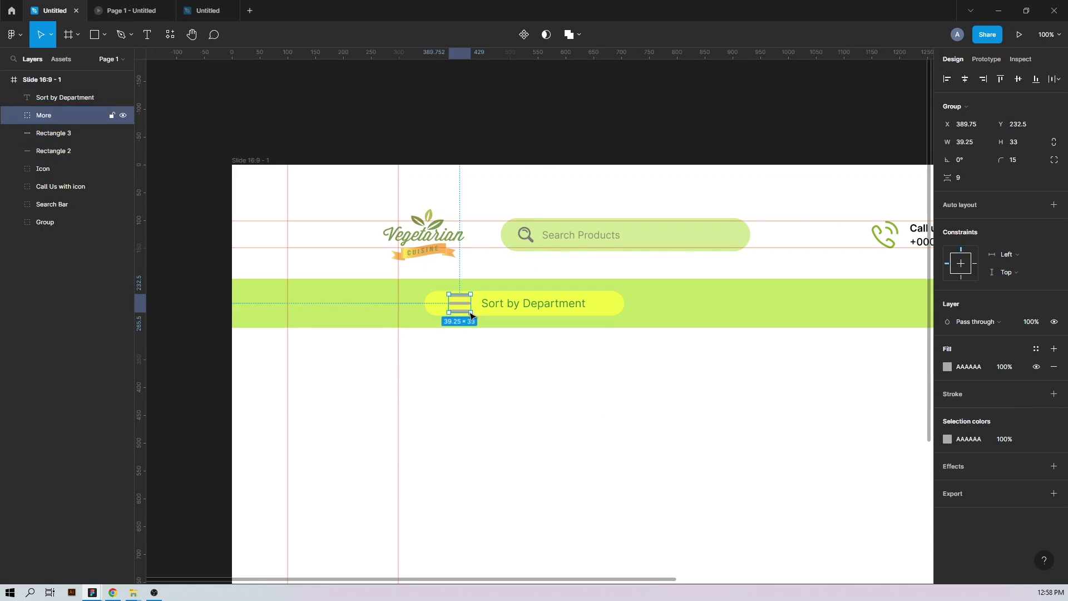
pyautogui.keyDown('shift'); pyautogui.click(532, 304); pyautogui.keyUp('shift')
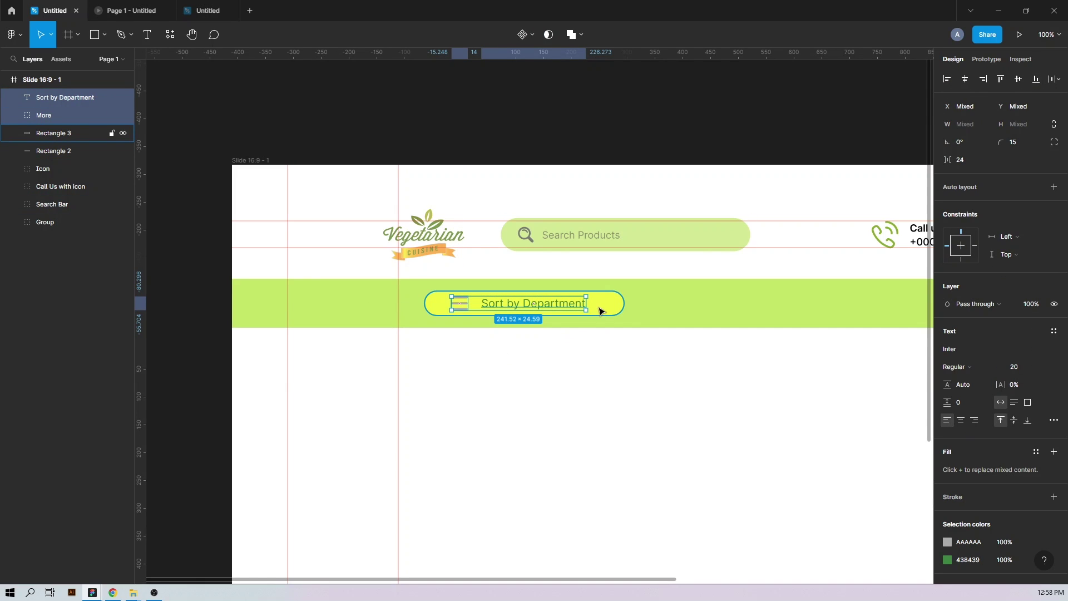
pyautogui.press('Left')
pyautogui.press('Left')
pyautogui.press('Left')
pyautogui.press('Left')
pyautogui.press('Left')
pyautogui.press('Left')
pyautogui.click(576, 400)
# Step: Group the yellow shape, More icon and text as "Sort by Department" and move the group left to the vertical guide
pyautogui.moveTo(667, 369); pyautogui.dragTo(448, 385)
pyautogui.click(365, 322)
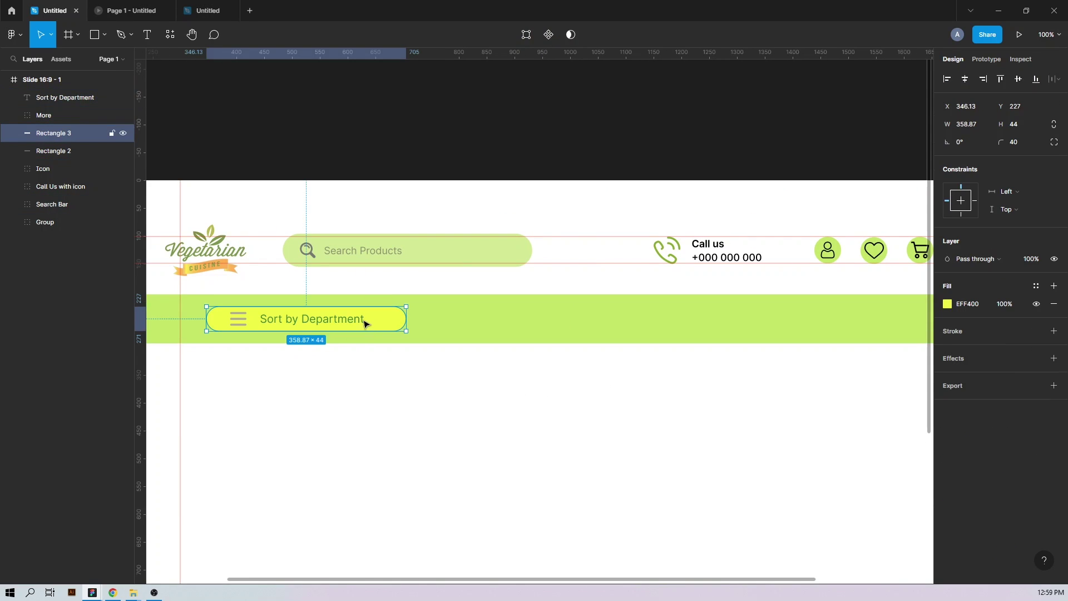
pyautogui.keyDown('shift'); pyautogui.click(55, 115); pyautogui.keyUp('shift')
pyautogui.keyDown('shift'); pyautogui.click(50, 100); pyautogui.keyUp('shift')
pyautogui.hotkey('ctrl', 'g')
pyautogui.doubleClick(45, 97)
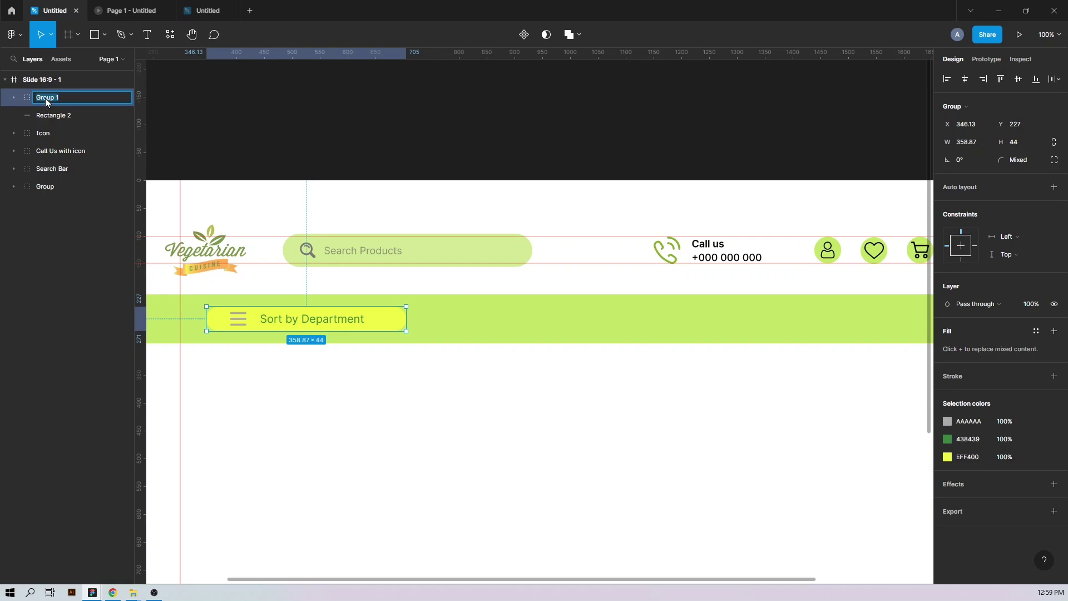
pyautogui.write('Sort by Department')
pyautogui.click(278, 283)
# Step: Add the text "Home" below the green bar in Semi Bold, size 20, with fill 438439
pyautogui.hscroll(3, 284, 282)
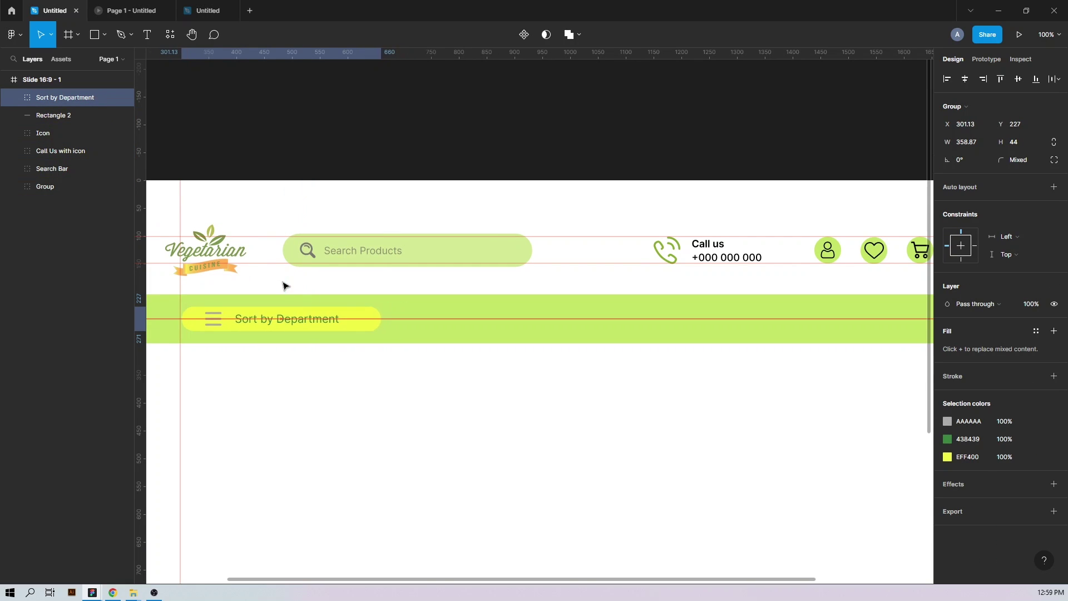
pyautogui.press('t')
pyautogui.click(345, 438)
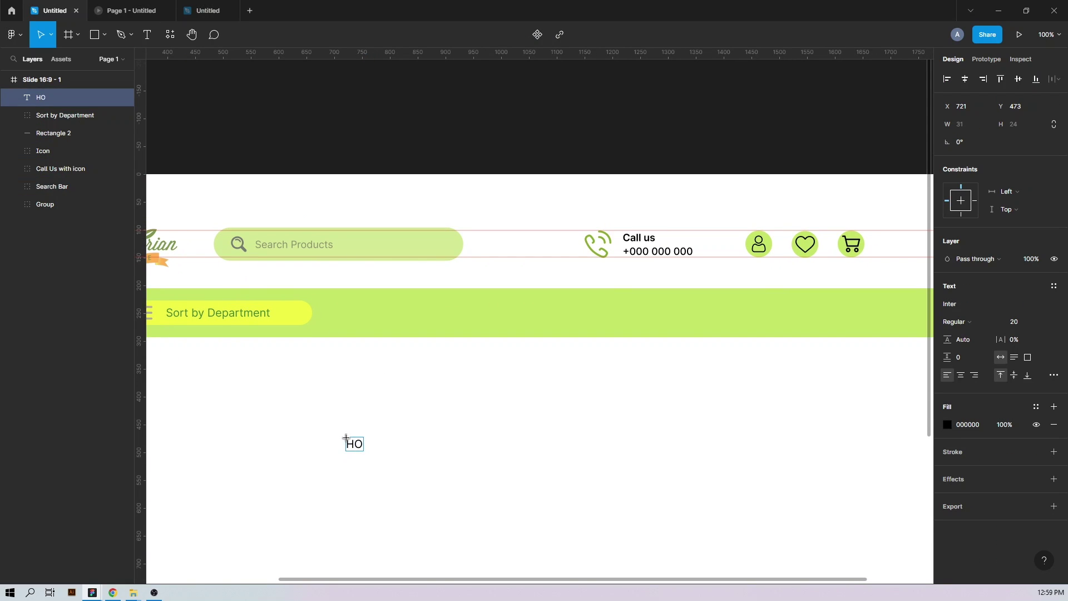
pyautogui.click(961, 320)
pyautogui.click(972, 346)
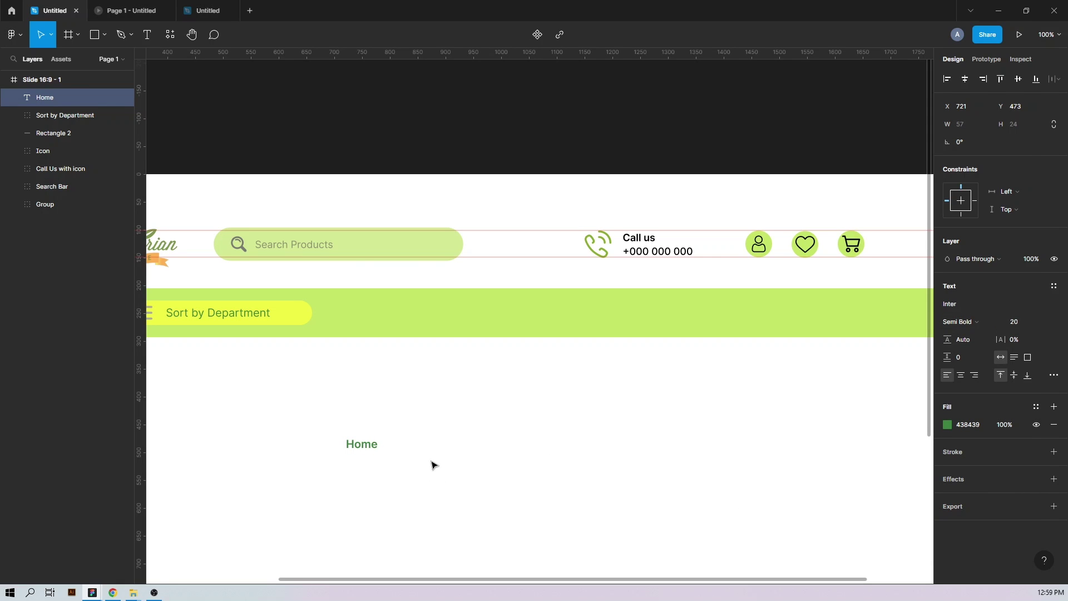
# Step: Place the Home label and a copy of it on the green bar, levelling the copy against a horizontal guide
pyautogui.moveTo(363, 446); pyautogui.dragTo(476, 315)
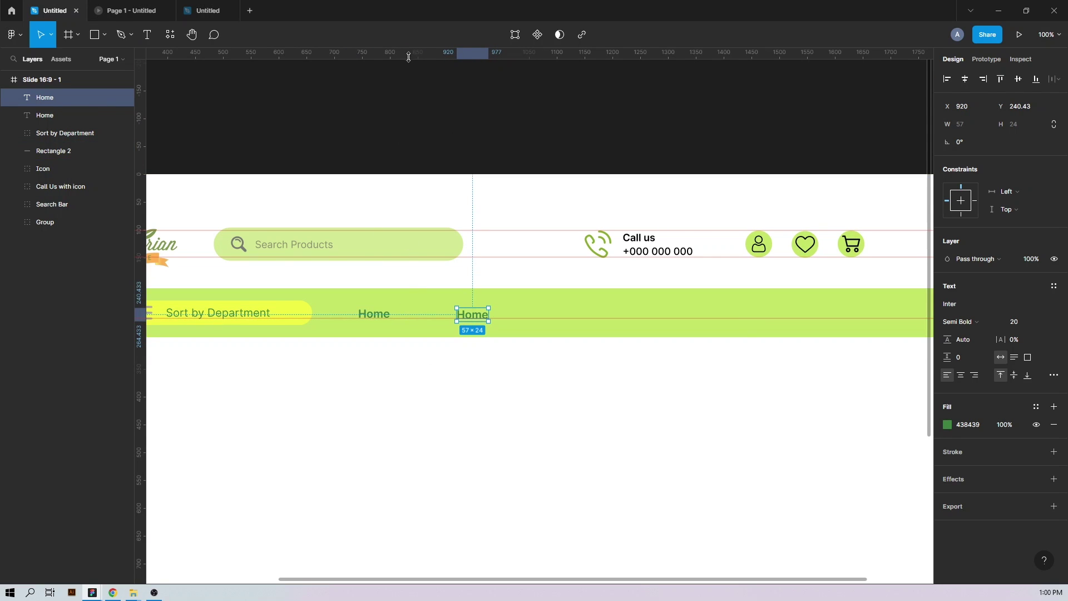
pyautogui.moveTo(408, 57); pyautogui.dragTo(410, 307)
pyautogui.click(417, 372)
pyautogui.hotkey('ctrl', '+')
pyautogui.click(407, 314)
pyautogui.press('Up')
# Step: Change the copied Home label's text to "Shop"
pyautogui.doubleClick(404, 310)
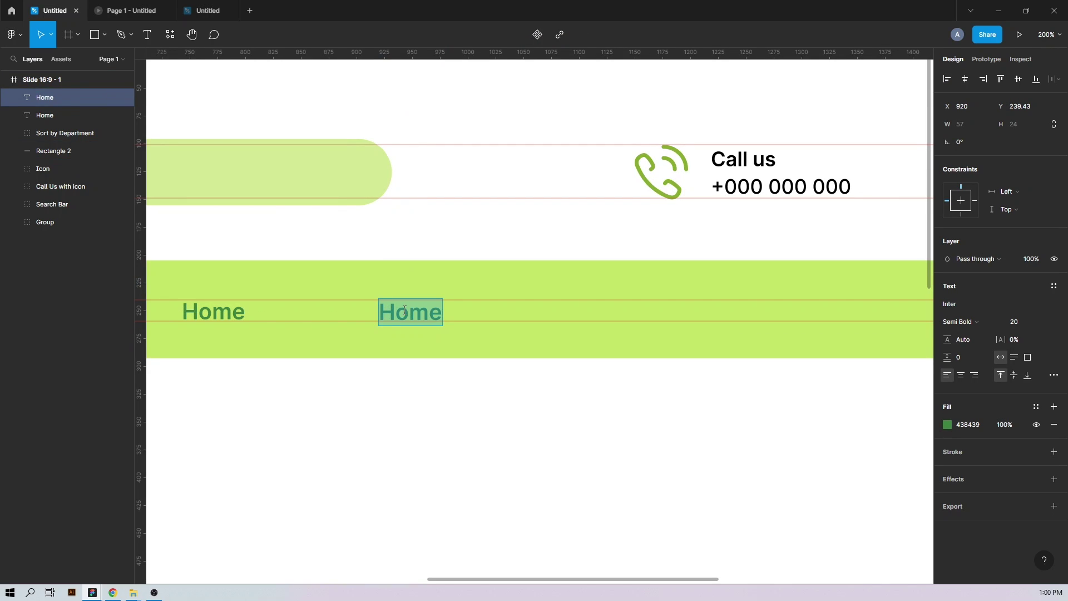
pyautogui.write('Shop')
pyautogui.press('Escape')
pyautogui.press('Escape')
# Step: Draw a diagonal line 19 long below the green bar and give it the Shop label's green color
pyautogui.press('l')
pyautogui.moveTo(352, 412); pyautogui.dragTo(359, 438)
pyautogui.click(354, 427)
pyautogui.press('i')
pyautogui.click(410, 317)
pyautogui.click(392, 440)
# Step: Duplicate the line into a mirrored second arm forming a downward chevron, and set both strokes to weight 2
pyautogui.click(354, 426)
pyautogui.hotkey('ctrl', 'd')
pyautogui.moveTo(332, 408); pyautogui.dragTo(383, 446)
pyautogui.moveTo(379, 439); pyautogui.dragTo(390, 422)
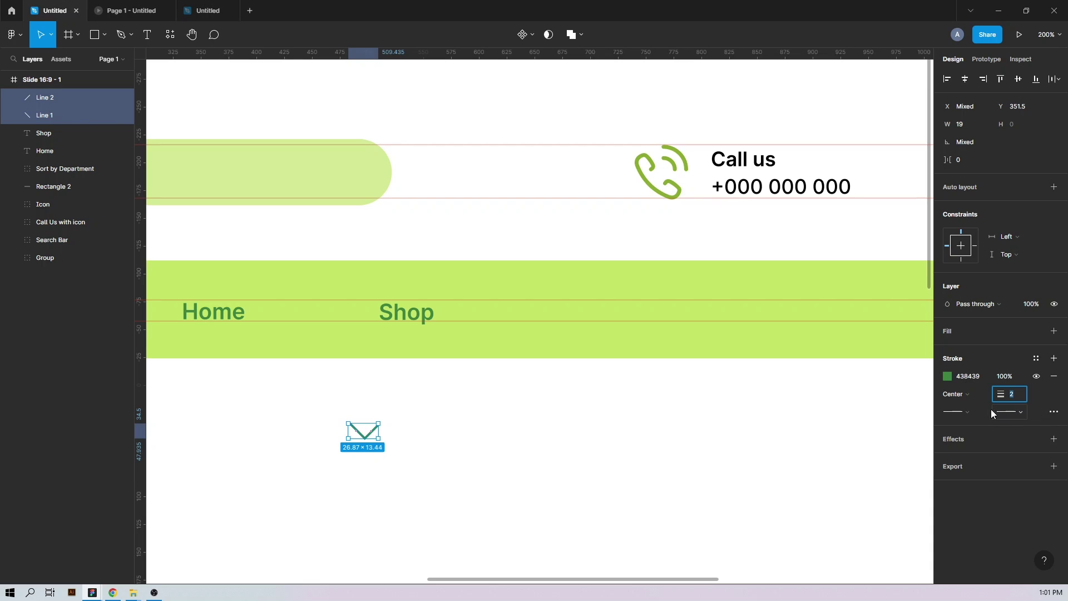
# Step: Set the start and end points of both chevron lines to Round
pyautogui.click(970, 413)
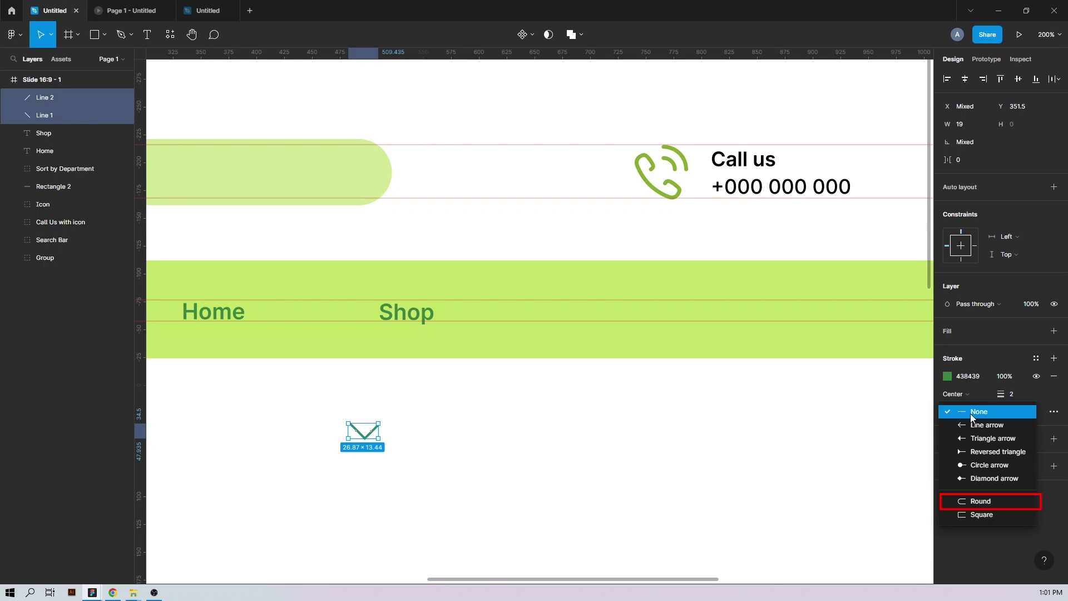
pyautogui.click(963, 503)
pyautogui.click(1021, 412)
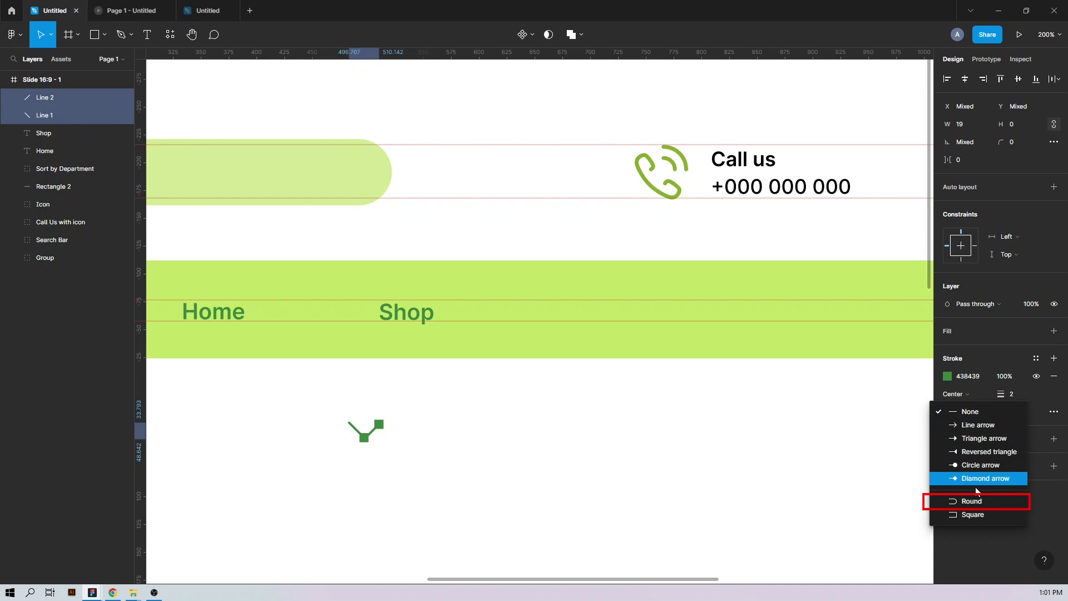
pyautogui.click(971, 502)
pyautogui.click(549, 425)
# Step: Move the chevron's left line so that its lower end meets the right line exactly
pyautogui.click(356, 430)
pyautogui.click(407, 467)
pyautogui.scroll(5, 337, 432)
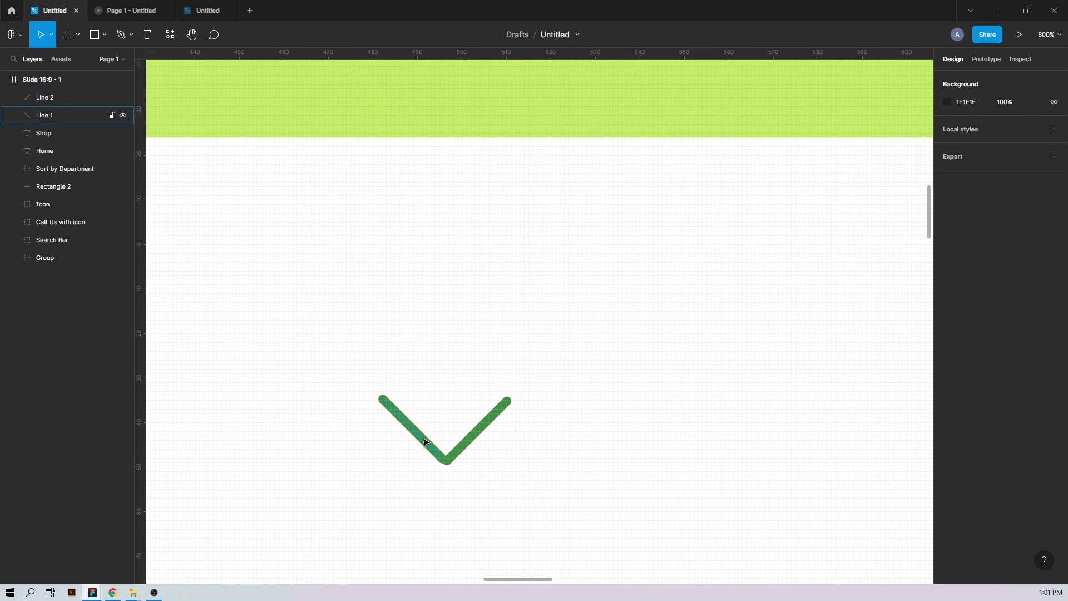
pyautogui.moveTo(424, 438); pyautogui.dragTo(429, 441)
# Step: Group the two chevron lines and name the group "Arrow"
pyautogui.moveTo(355, 352); pyautogui.dragTo(528, 484)
pyautogui.hotkey('ctrl', 'g')
pyautogui.click(48, 100)
pyautogui.write('Arrow')
pyautogui.press('Return')
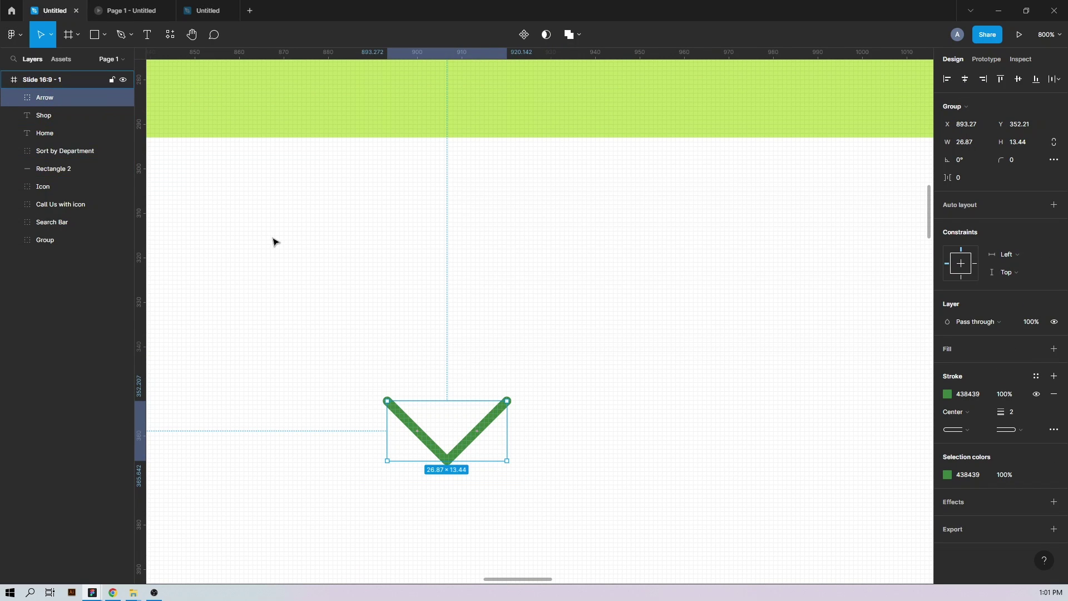
# Step: Place the Arrow group beside the Shop label in the green bar, scaled down to about 17 × 8.6
pyautogui.hotkey('ctrl', '-')
pyautogui.moveTo(494, 383); pyautogui.dragTo(657, 145)
pyautogui.moveTo(671, 149)
pyautogui.mouseDown()
pyautogui.moveTo(681, 153)
pyautogui.moveTo(669, 149)
pyautogui.mouseUp()
pyautogui.moveTo(687, 152); pyautogui.dragTo(683, 150)
pyautogui.moveTo(666, 145); pyautogui.dragTo(661, 149)
pyautogui.click(646, 242)
# Step: Duplicate the Shop label with its arrow further along the green bar and change the copy's text to "Page"
pyautogui.click(658, 150)
pyautogui.keyDown('shift'); pyautogui.click(598, 143); pyautogui.keyUp('shift')
pyautogui.hotkey('ctrl', '-')
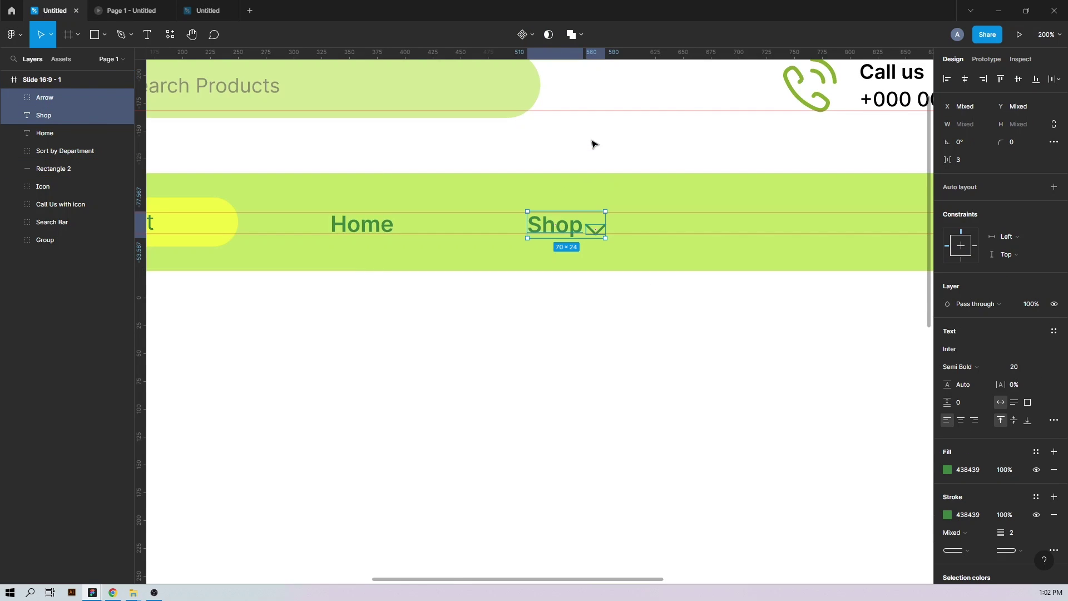
pyautogui.moveTo(563, 292); pyautogui.dragTo(277, 290)
pyautogui.hotkey('ctrl', '-')
pyautogui.keyDown('alt'); pyautogui.moveTo(406, 274); pyautogui.dragTo(512, 272); pyautogui.keyUp('alt')
pyautogui.doubleClick(508, 269)
pyautogui.write('Pag')
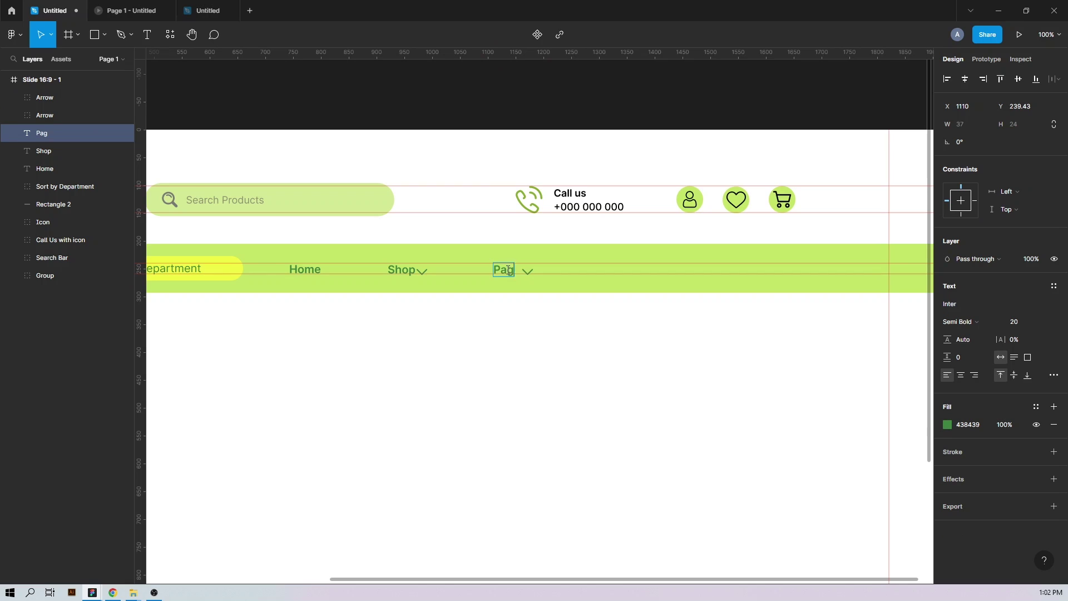
pyautogui.write('e')
pyautogui.press('Escape')
# Step: Group the Shop text with its arrow and name the group "Shop"
pyautogui.click(59, 115)
pyautogui.keyDown('shift'); pyautogui.click(44, 154); pyautogui.keyUp('shift')
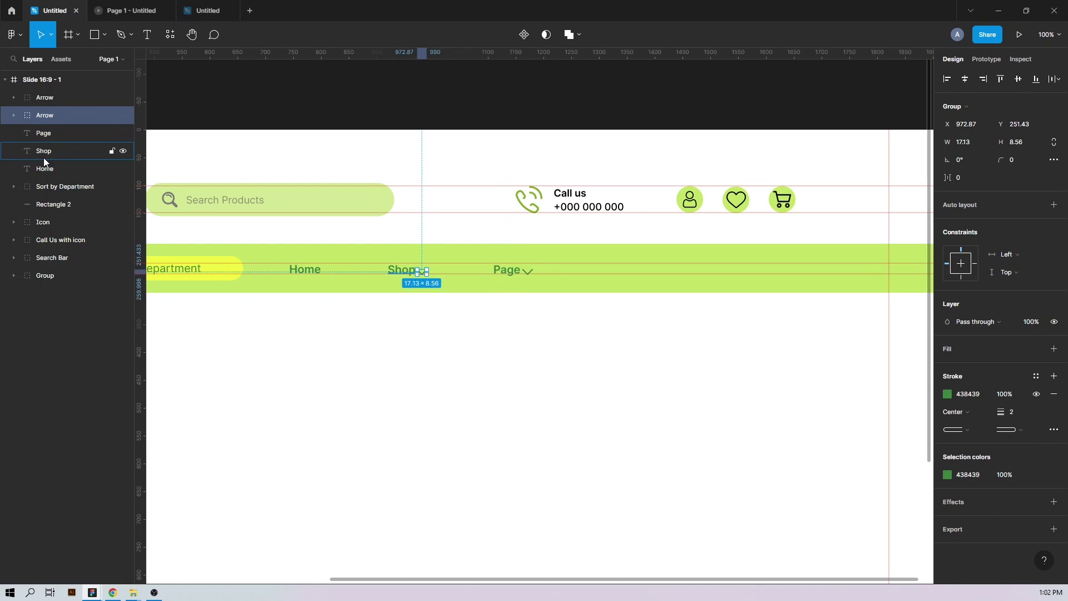
pyautogui.hotkey('ctrl', 'g')
pyautogui.doubleClick(44, 115)
pyautogui.write('Shop')
# Step: Group the Page text with its arrow and name the group "Page"
pyautogui.click(54, 132)
pyautogui.keyDown('shift'); pyautogui.click(59, 102); pyautogui.keyUp('shift')
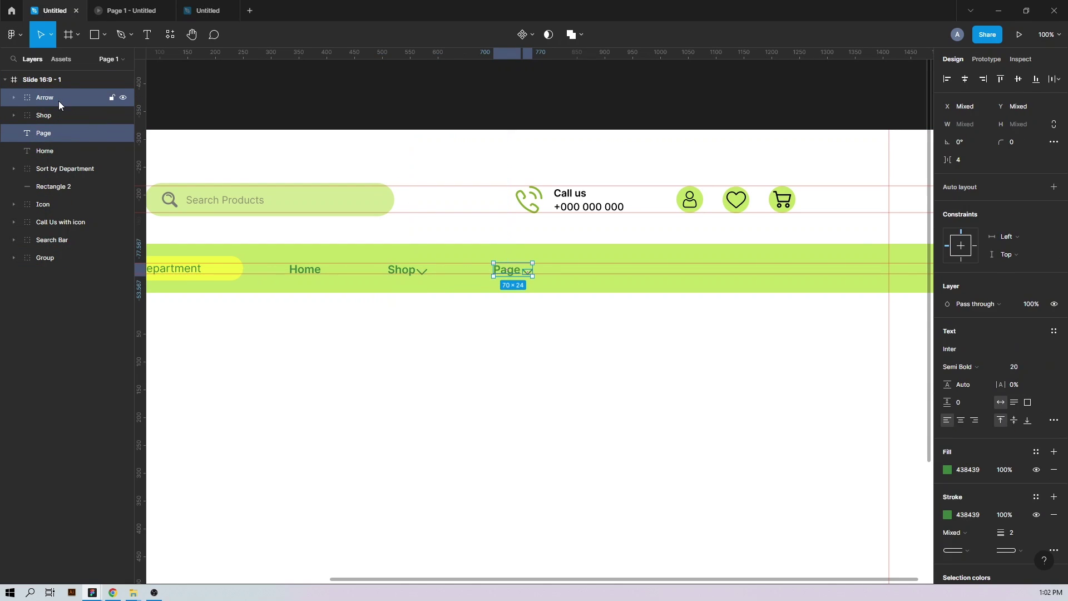
pyautogui.hotkey('ctrl', 'g')
pyautogui.doubleClick(47, 98)
pyautogui.write('Page')
pyautogui.press('Return')
# Step: Duplicate the Page group along the bar, change its text to "Blog", and remove the copy's arrow and grouping
pyautogui.moveTo(504, 269); pyautogui.dragTo(611, 273)
pyautogui.doubleClick(612, 268)
pyautogui.write('Blog')
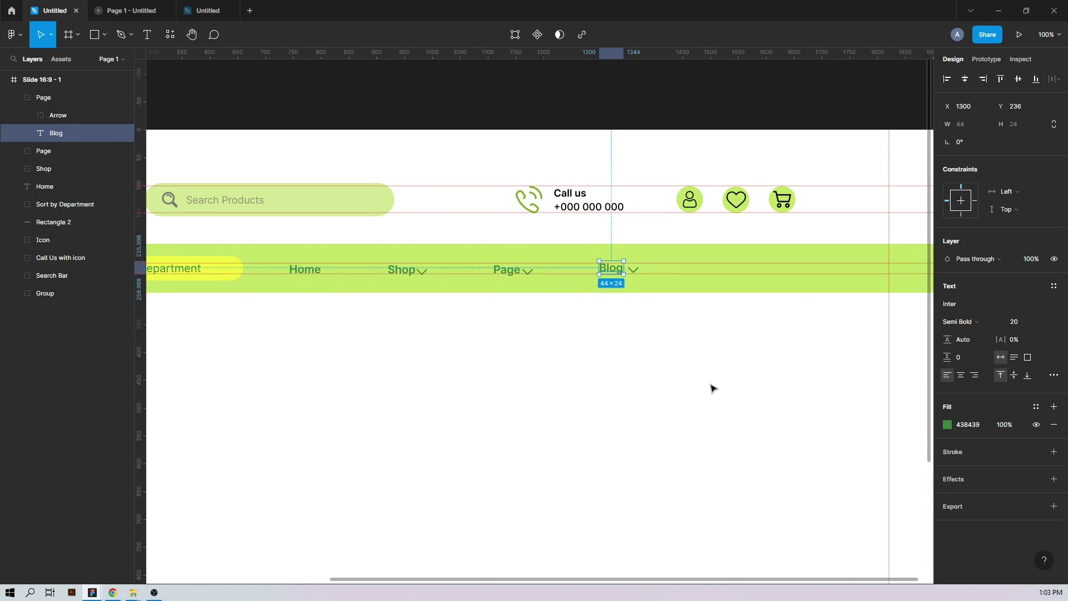
pyautogui.click(633, 270)
pyautogui.press('Delete')
pyautogui.click(56, 100)
pyautogui.hotkey('ctrl', 'shift', 'g')
pyautogui.click(537, 321)
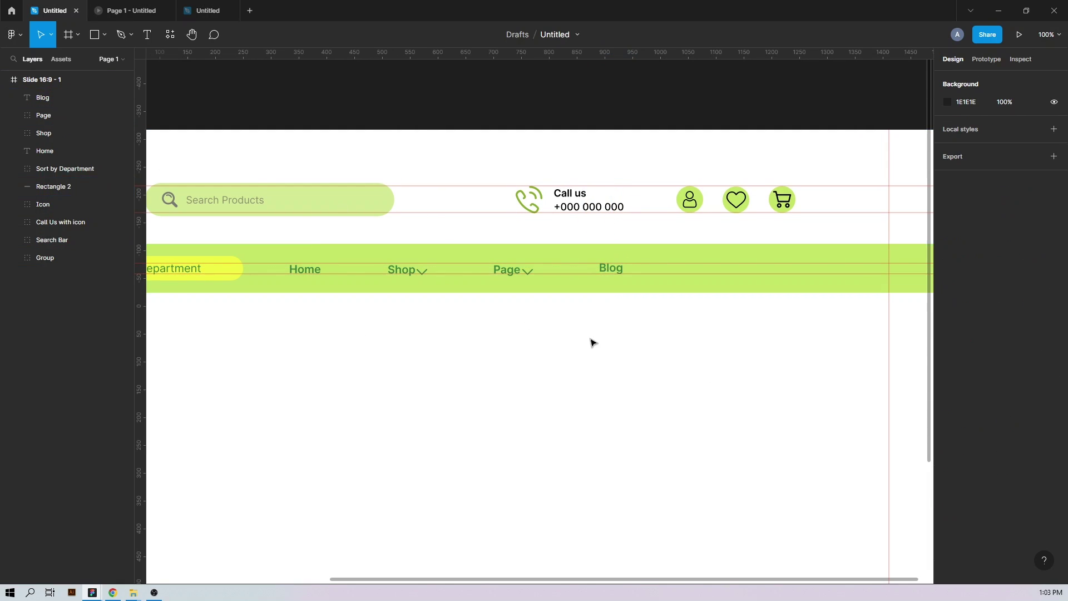
# Step: Move the Blog label down slightly to line up with the other navigation labels
pyautogui.hotkey('ctrl', '+')
pyautogui.moveTo(684, 221); pyautogui.dragTo(684, 226)
pyautogui.click(435, 347)
# Step: Duplicate the Blog label to its right and change the copy's text to "Contact"
pyautogui.hscroll(5, 437, 349)
pyautogui.moveTo(412, 230); pyautogui.dragTo(593, 233)
pyautogui.doubleClick(593, 231)
pyautogui.write('Contact')
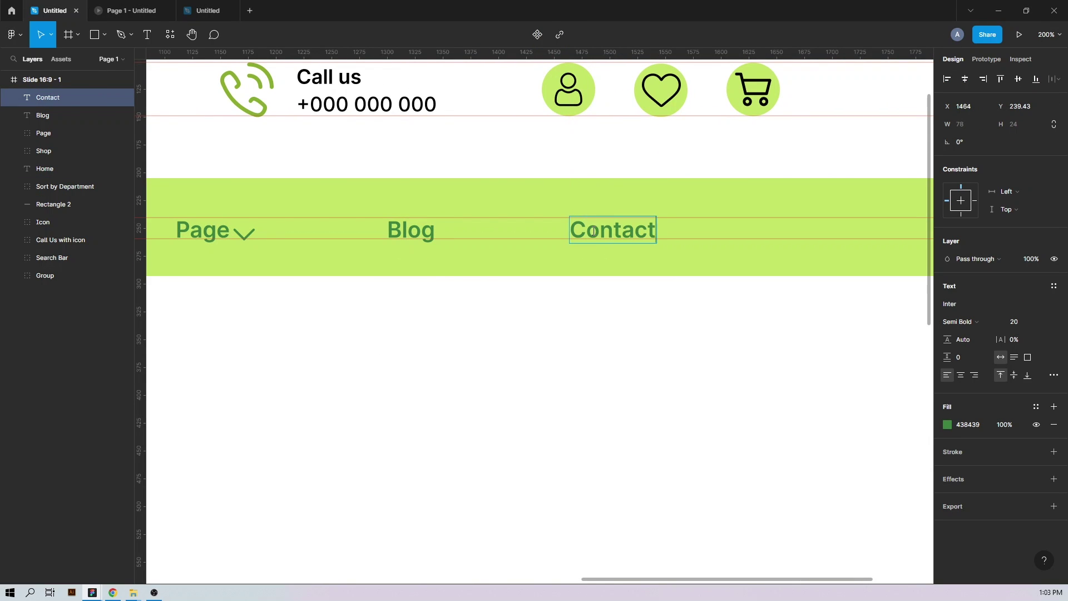
pyautogui.click(567, 355)
# Step: Shift the Shop, Page, Blog and Contact items together 30 px left, closer to Home
pyautogui.scroll(-5, 567, 355)
pyautogui.click(516, 195)
pyautogui.keyDown('shift'); pyautogui.click(623, 191); pyautogui.keyUp('shift')
pyautogui.keyDown('shift'); pyautogui.click(727, 191); pyautogui.keyUp('shift')
pyautogui.keyDown('shift'); pyautogui.click(823, 191); pyautogui.keyUp('shift')
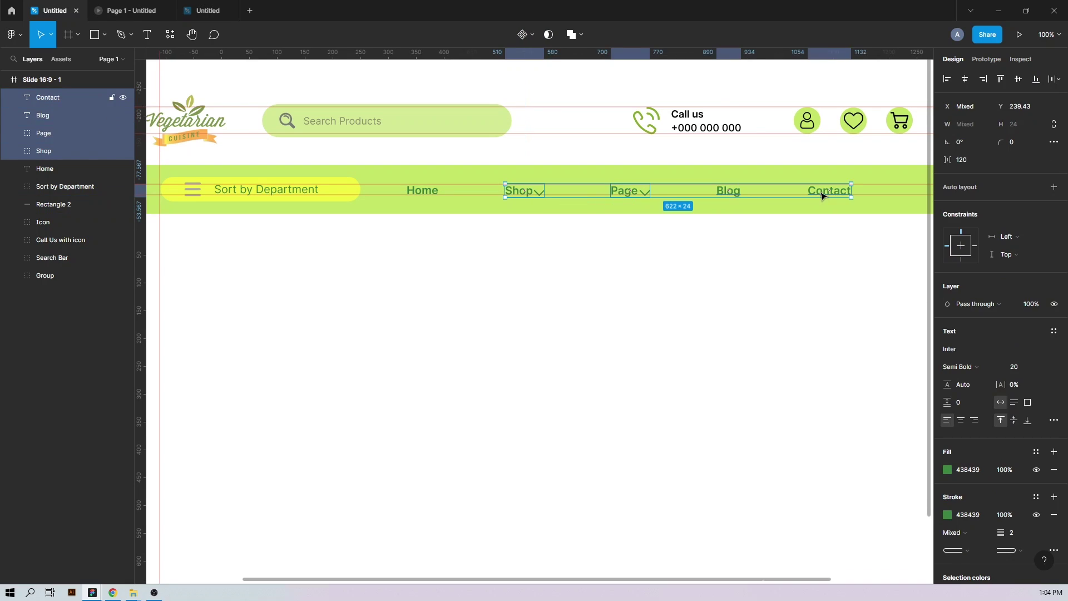
pyautogui.hotkey('ctrl', 'alt', 'shift', 't')
pyautogui.hotkey('shift', 'Left')
pyautogui.hotkey('shift', 'Left')
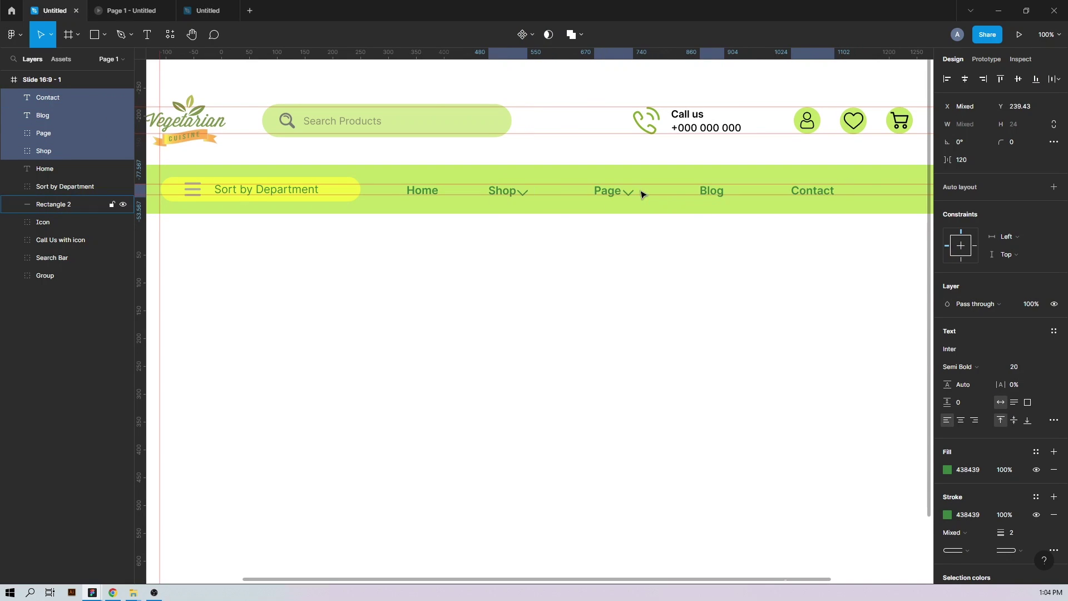
# Step: Shift the Page, Blog and Contact items together 30 px left, closer to Shop
pyautogui.click(618, 262)
pyautogui.click(611, 192)
pyautogui.keyDown('shift'); pyautogui.click(711, 194); pyautogui.keyUp('shift')
pyautogui.keyDown('shift'); pyautogui.click(803, 193); pyautogui.keyUp('shift')
pyautogui.hotkey('shift', 'Left')
pyautogui.hotkey('shift', 'Left')
pyautogui.hotkey('shift', 'Left')
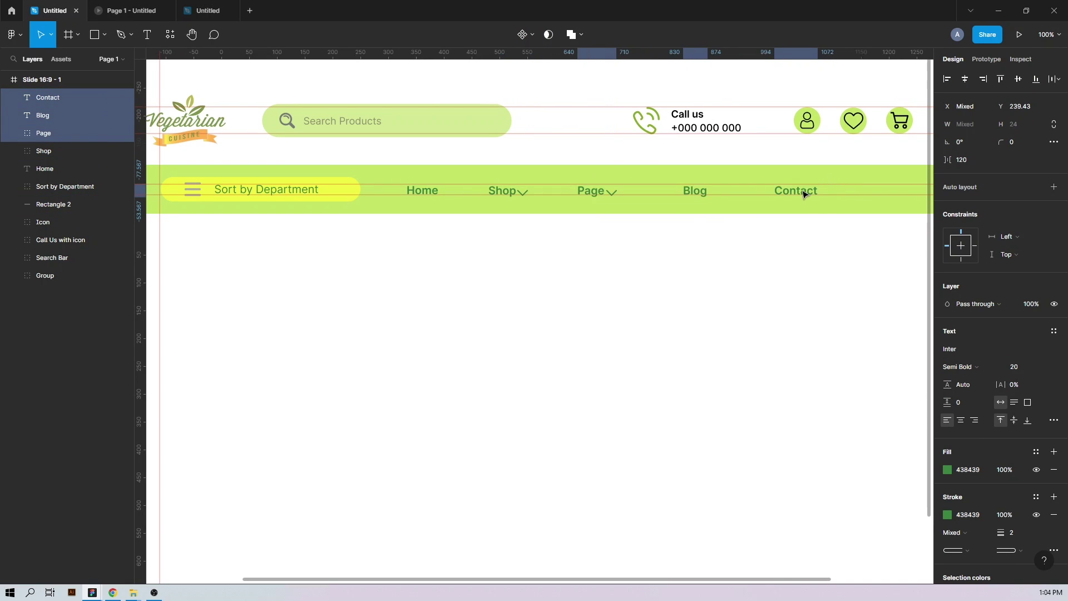
# Step: Shift the Blog and Contact labels together 30 px left, closer to Page
pyautogui.click(695, 192)
pyautogui.keyDown('shift'); pyautogui.click(793, 193); pyautogui.keyUp('shift')
pyautogui.hotkey('shift', 'Left')
pyautogui.hotkey('shift', 'Left')
pyautogui.hotkey('shift', 'Left')
pyautogui.press('Escape')
# Step: Shift the Contact label alone 30 px left, closer to Blog
pyautogui.click(774, 192)
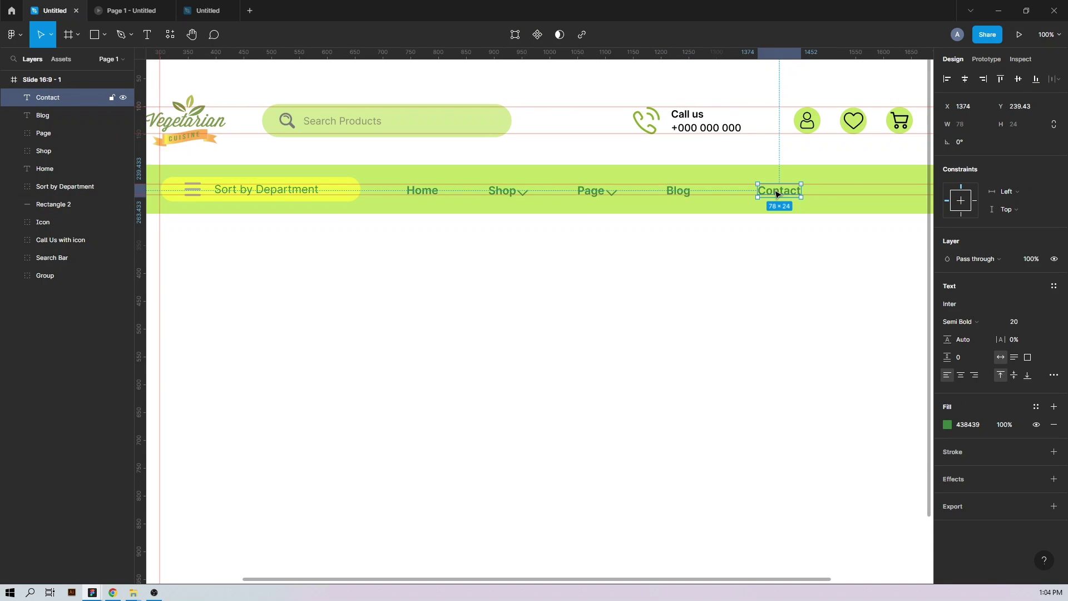
pyautogui.hotkey('shift', 'Left')
pyautogui.hotkey('shift', 'Left')
pyautogui.hotkey('shift', 'Left')
pyautogui.click(672, 287)
# Step: Check the navigation spacing in the presentation preview and return to the design file
pyautogui.hotkey('ctrl', '-')
pyautogui.hotkey('ctrl', '+')
pyautogui.click(129, 7)
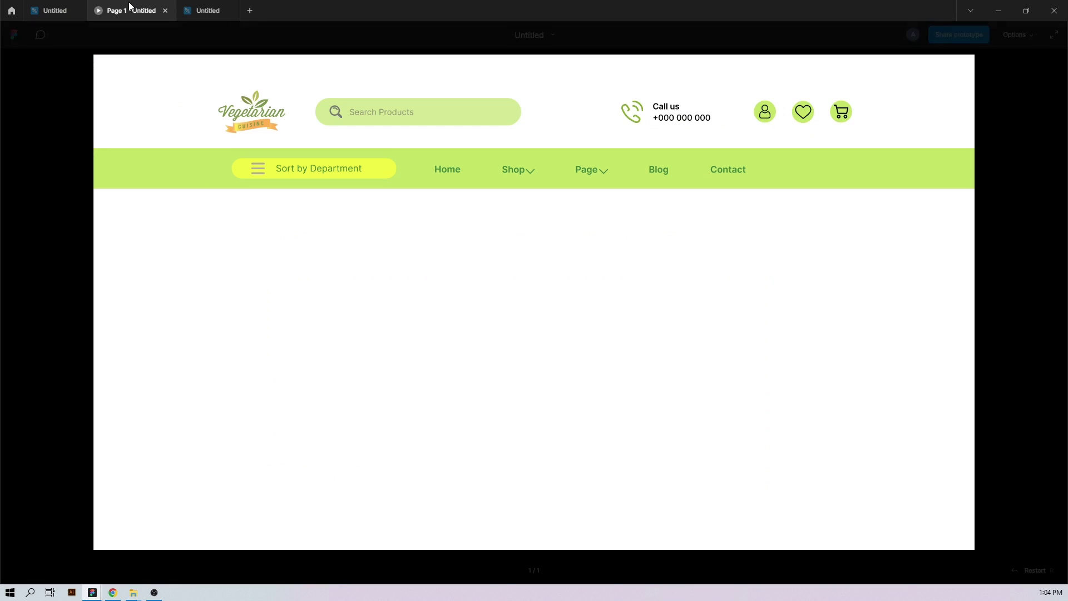
pyautogui.click(55, 12)
# Step: Tighten the gap after Home by moving Shop, Page, Blog and Contact another 30 px left, checking the preview
pyautogui.click(490, 203)
pyautogui.keyDown('shift'); pyautogui.click(580, 203); pyautogui.keyUp('shift')
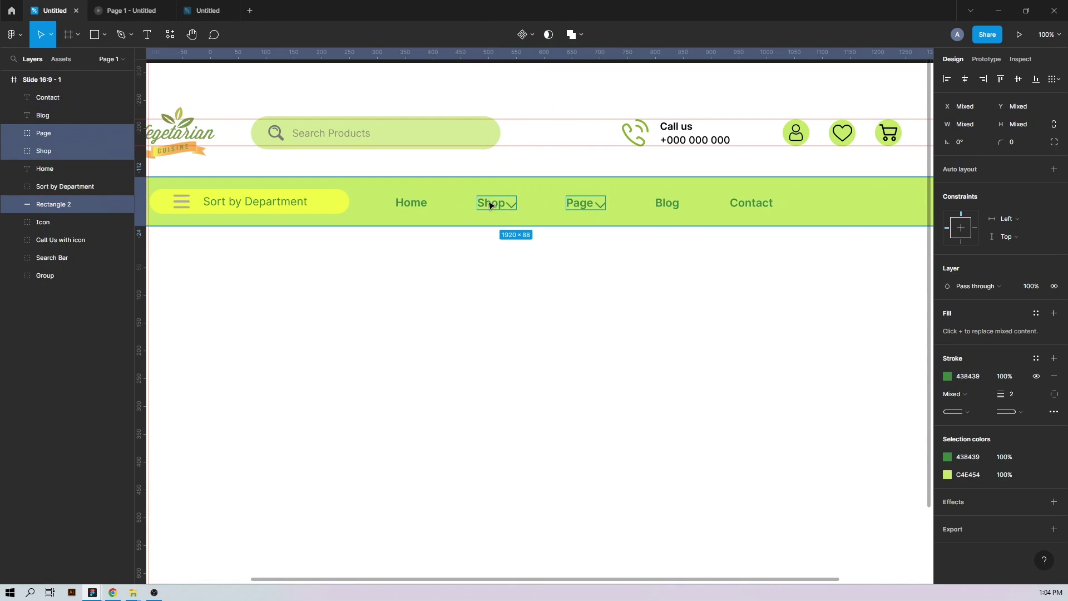
pyautogui.keyDown('shift'); pyautogui.click(667, 203); pyautogui.keyUp('shift')
pyautogui.keyDown('shift'); pyautogui.click(748, 205); pyautogui.keyUp('shift')
pyautogui.click(141, 11)
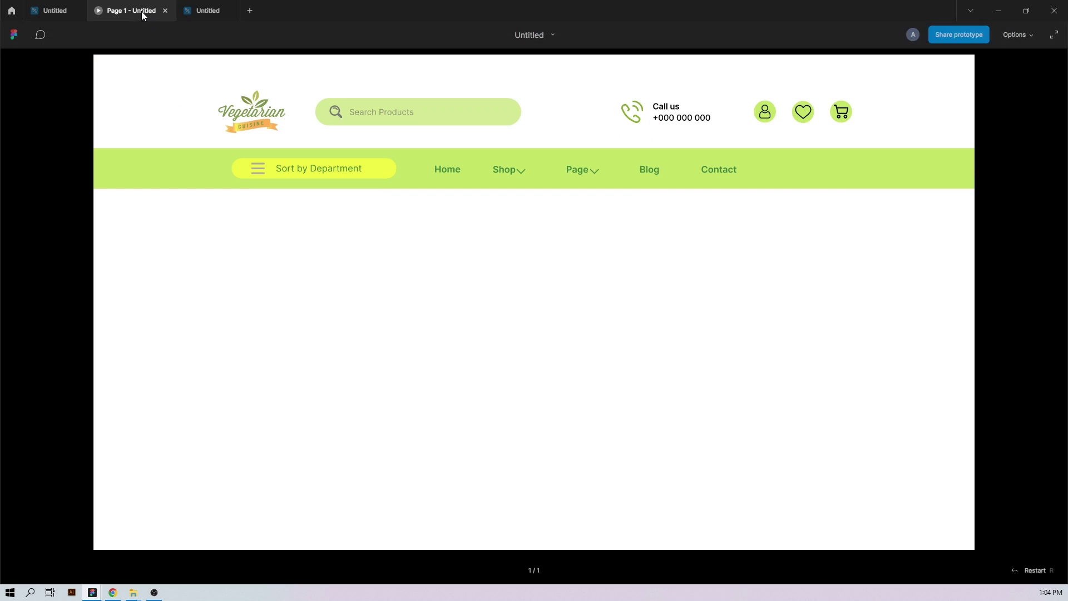
pyautogui.click(60, 11)
pyautogui.hotkey('shift', 'Left')
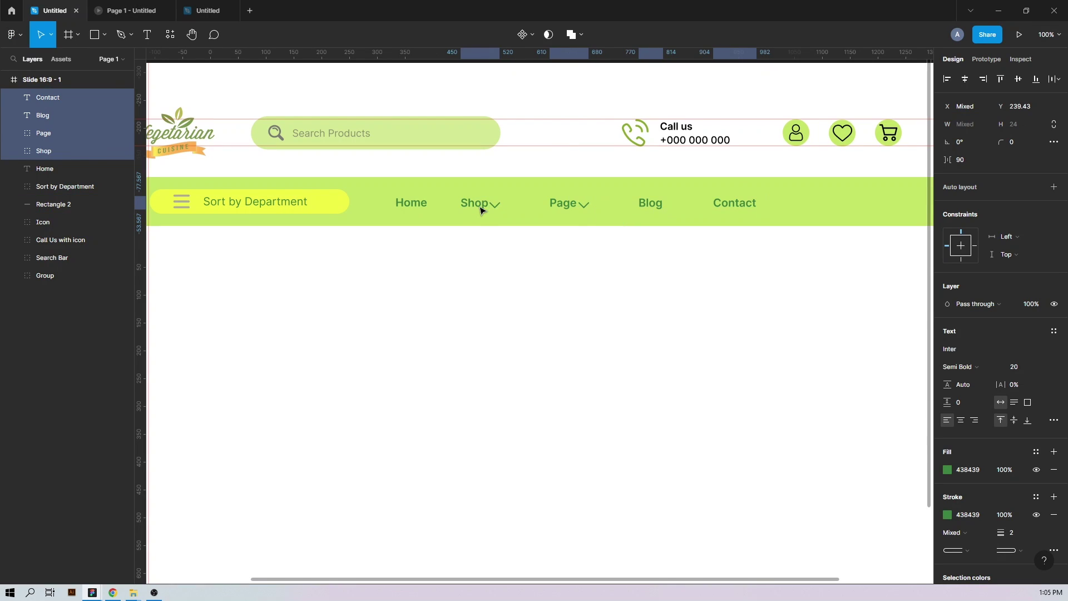
# Step: Tighten the gap after Shop by moving Page, Blog and Contact another 30 px left
pyautogui.click(563, 204)
pyautogui.keyDown('shift'); pyautogui.click(650, 204); pyautogui.keyUp('shift')
pyautogui.keyDown('shift'); pyautogui.click(731, 206); pyautogui.keyUp('shift')
pyautogui.hotkey('shift', 'Left')
pyautogui.hotkey('shift', 'Left')
pyautogui.hotkey('shift', 'Left')
# Step: Tighten the gap after Page by moving Blog and Contact another 30 px left
pyautogui.click(630, 204)
pyautogui.keyDown('shift'); pyautogui.click(706, 205); pyautogui.keyUp('shift')
pyautogui.hotkey('shift', 'Left')
pyautogui.hotkey('shift', 'Left')
pyautogui.hotkey('shift', 'Left')
# Step: Move Contact another 30 px left towards Blog and check the header in the presentation preview
pyautogui.click(706, 204)
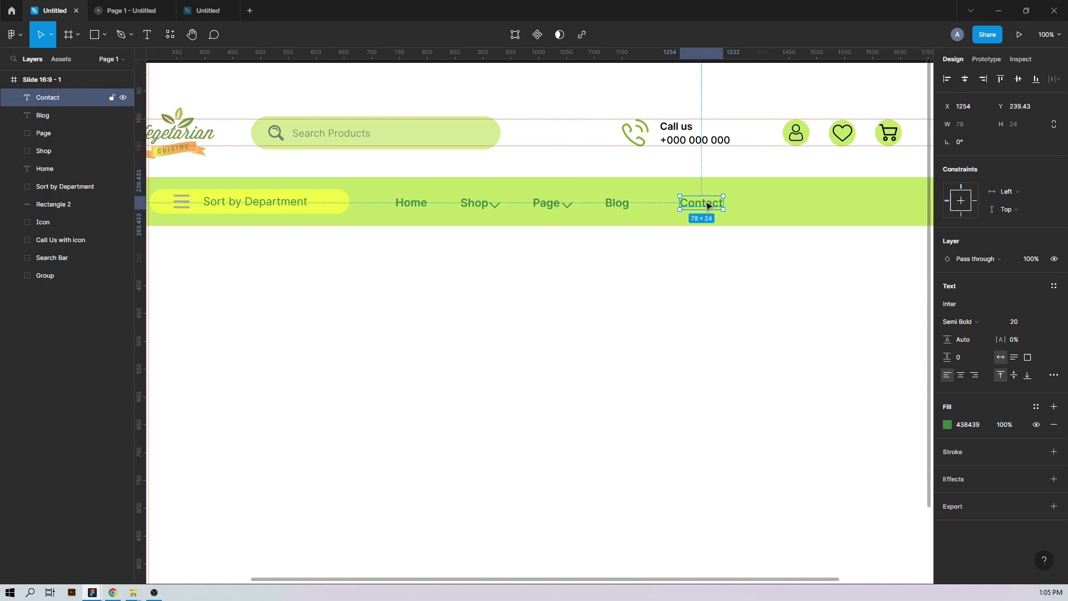
pyautogui.hotkey('shift', 'Left')
pyautogui.hotkey('shift', 'Left')
pyautogui.hotkey('shift', 'Left')
pyautogui.click(137, 10)
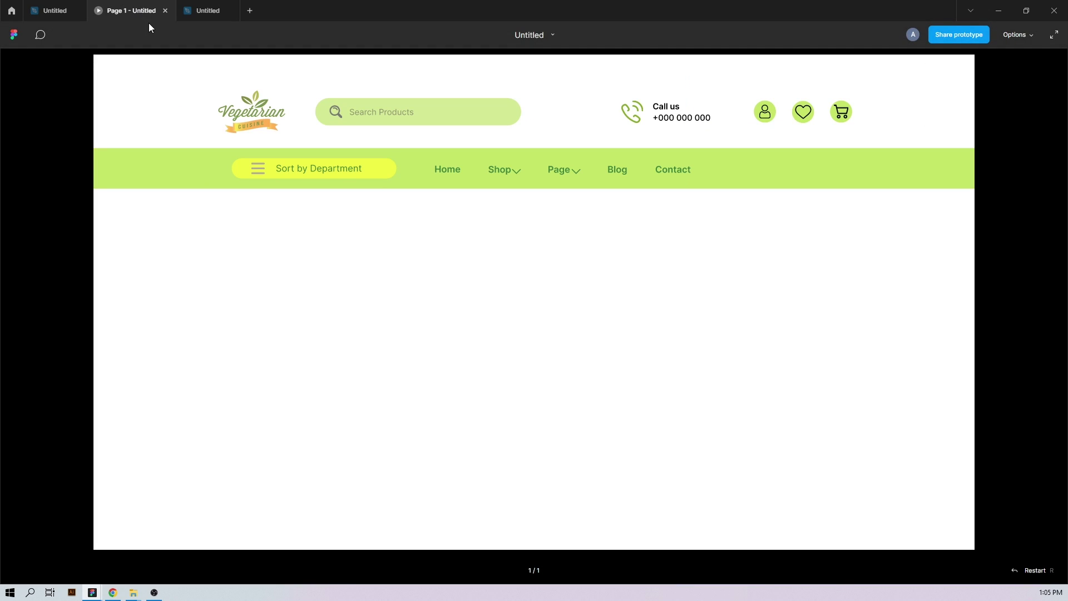
pyautogui.click(54, 10)
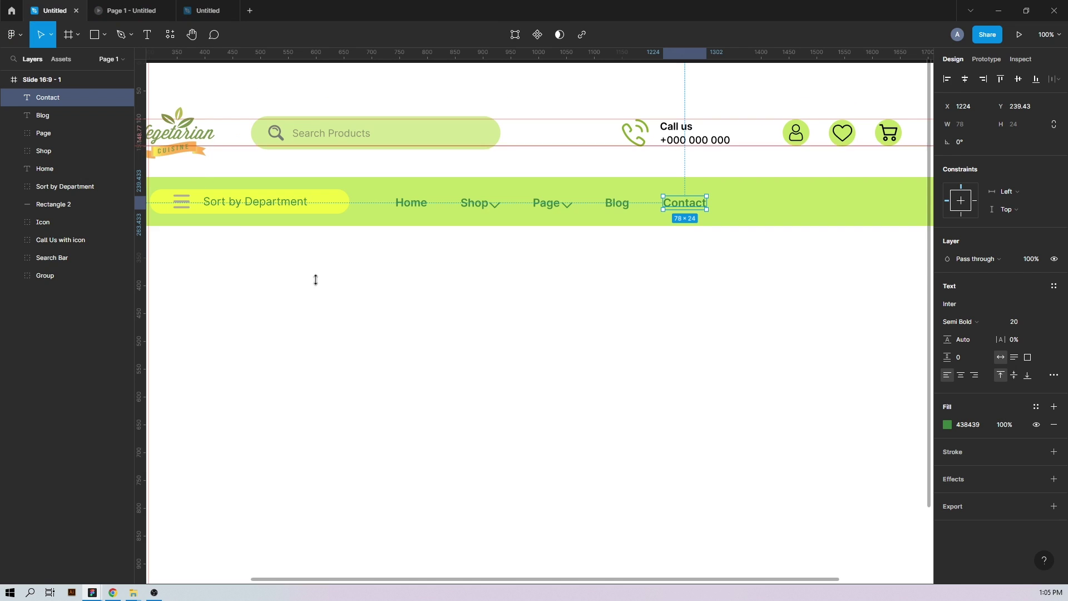
# Step: Paste the house-chimney icon into the frame and place it at the leftmost vertical guide just below the green bar
pyautogui.click(315, 278)
pyautogui.hotkey('ctrl', '-')
pyautogui.moveTo(319, 327); pyautogui.dragTo(354, 333)
pyautogui.hotkey('shift', '0')
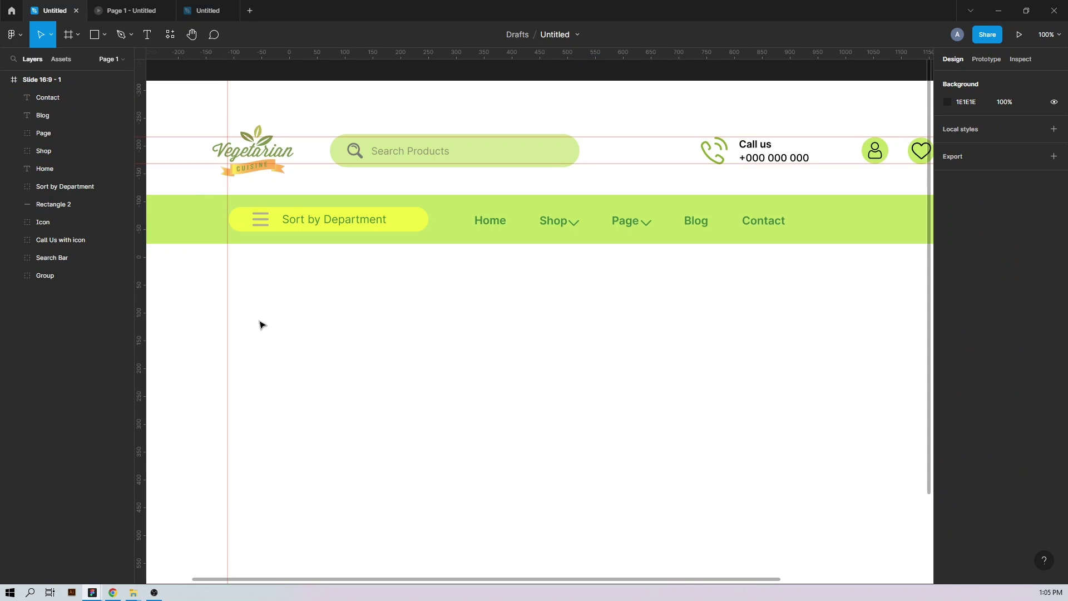
pyautogui.hotkey('ctrl', 'v')
pyautogui.click(510, 328)
pyautogui.hotkey('ctrl', '-')
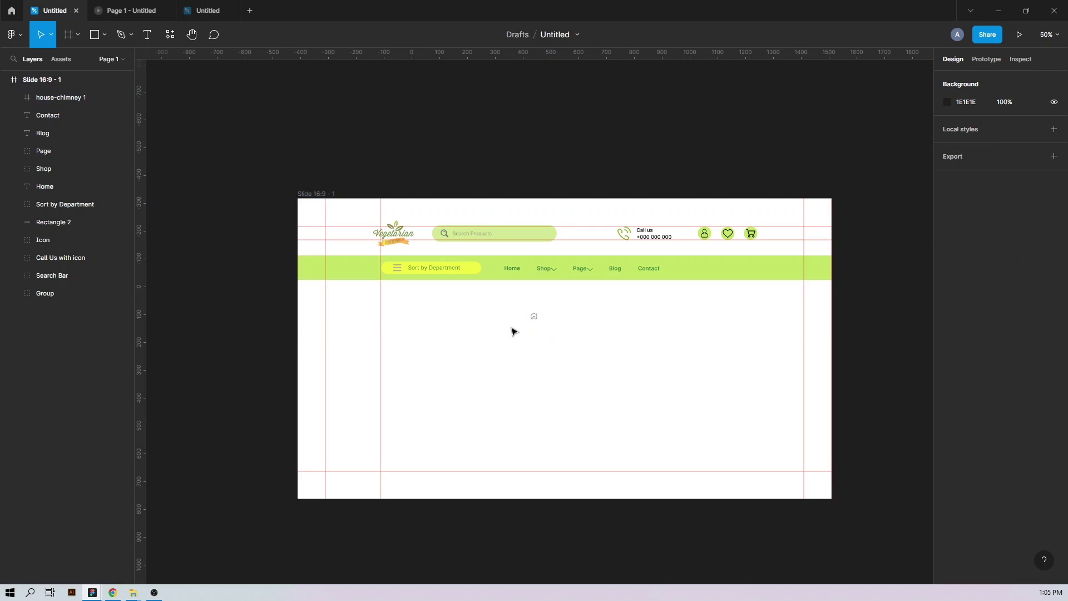
pyautogui.hotkey('ctrl', '+')
pyautogui.moveTo(405, 360); pyautogui.dragTo(594, 362)
pyautogui.moveTo(725, 318); pyautogui.dragTo(312, 275)
pyautogui.click(353, 323)
# Step: Add the breadcrumb text "/ online store / cart" in Poppins Light, size 20, below the green bar
pyautogui.press('t')
pyautogui.click(353, 321)
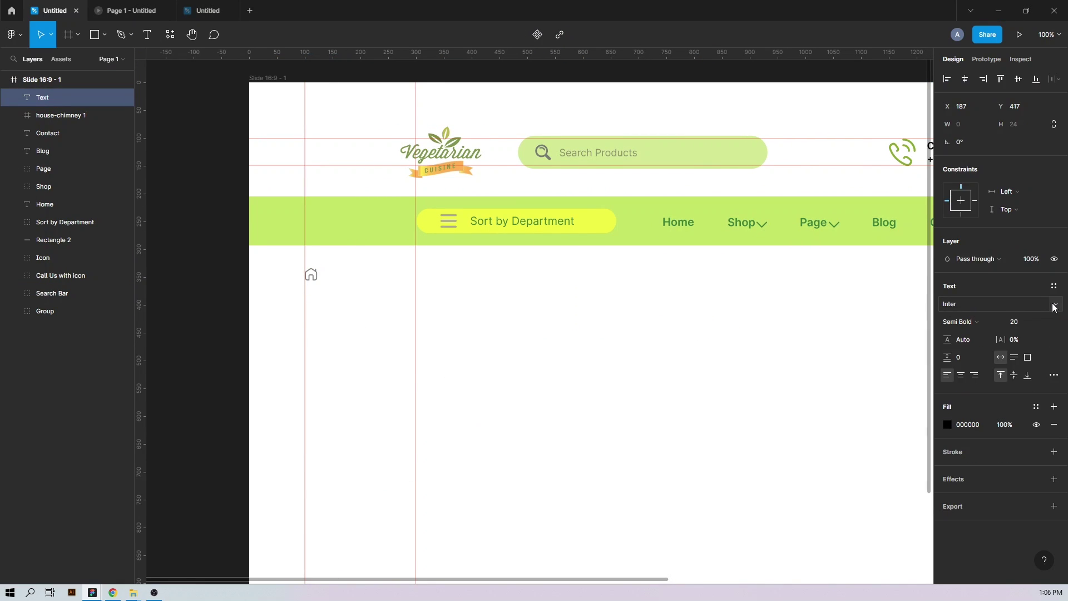
pyautogui.click(1054, 305)
pyautogui.click(979, 304)
pyautogui.click(968, 322)
pyautogui.click(967, 281)
pyautogui.click(1014, 322)
pyautogui.press('t')
pyautogui.click(500, 328)
pyautogui.write('/ online store / cart')
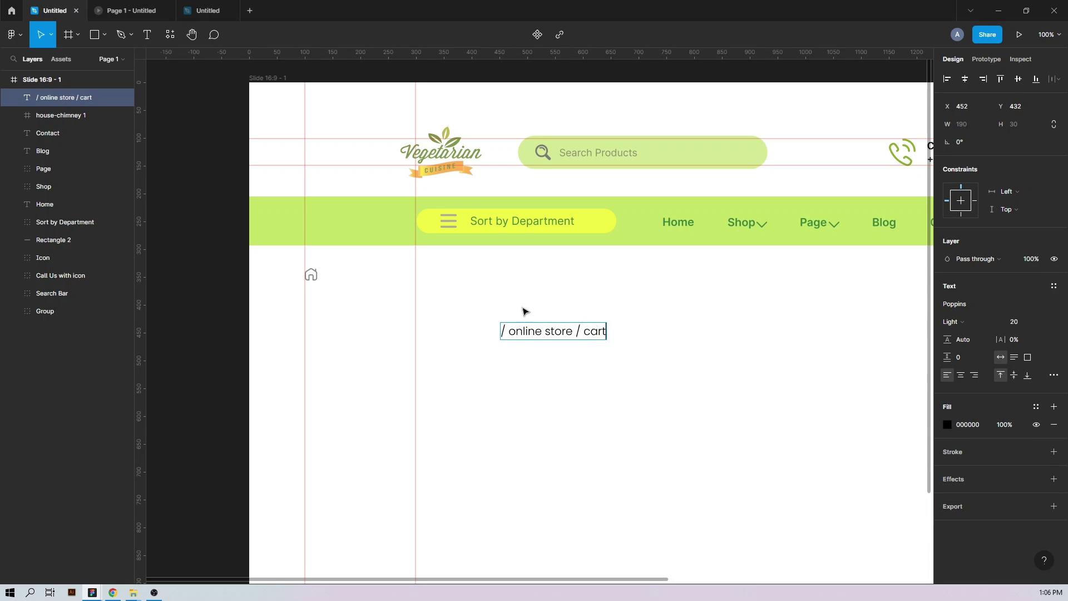
# Step: Set the breadcrumb text's fill opacity to 40% and move the text beside the house icon
pyautogui.hotkey('ctrl', 'a')
pyautogui.write('40')
pyautogui.press('Return')
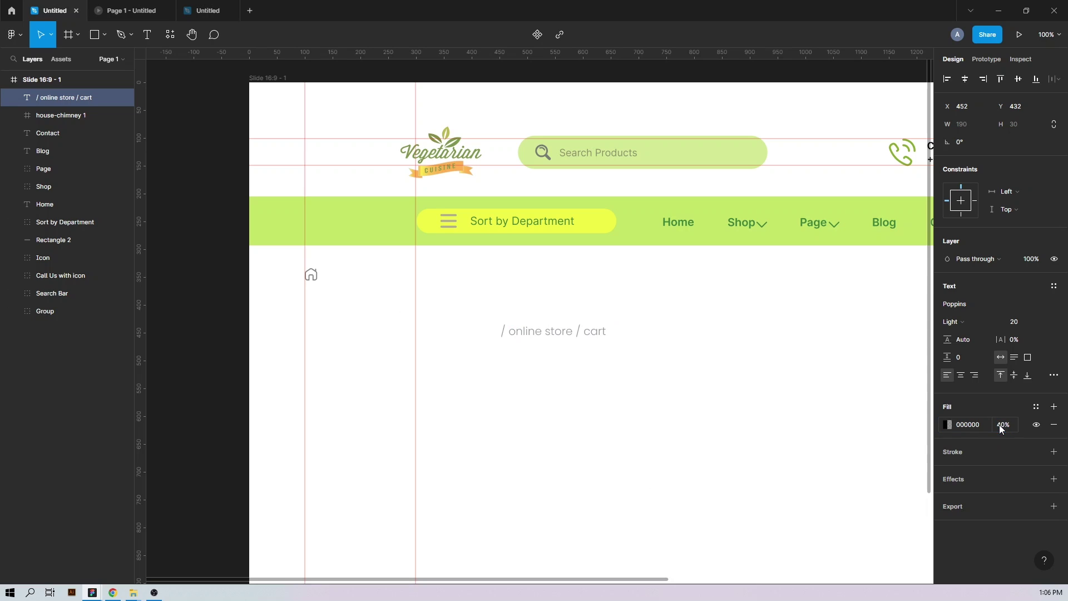
pyautogui.press('Escape')
pyautogui.moveTo(526, 331); pyautogui.dragTo(365, 282)
pyautogui.click(425, 290)
# Step: Position the house icon and breadcrumb text 22 px apart at Y about 326, and check the preview
pyautogui.click(350, 279)
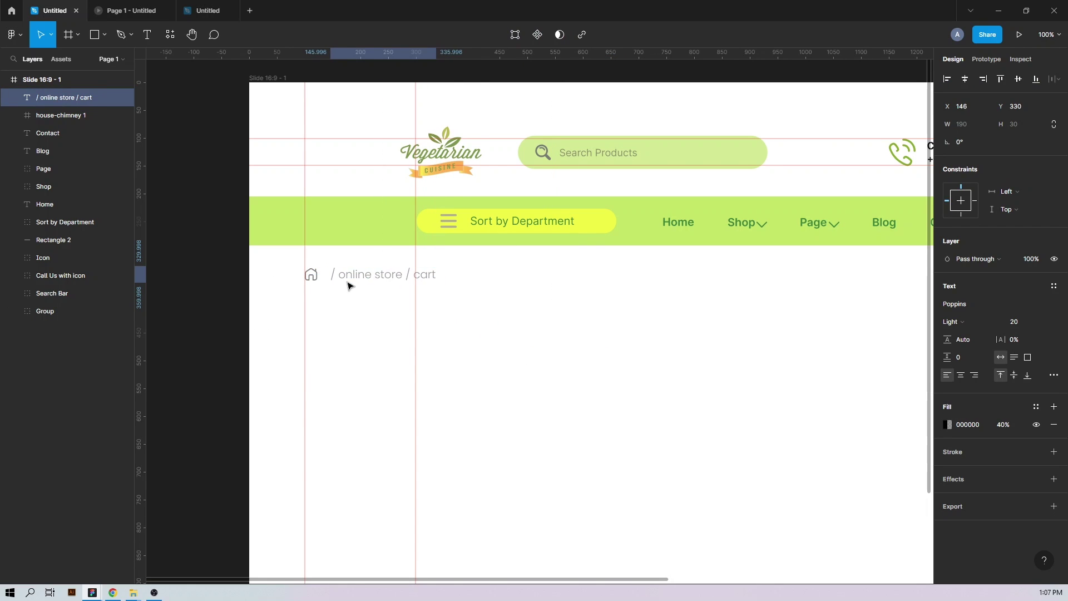
pyautogui.keyDown('shift'); pyautogui.click(311, 275); pyautogui.keyUp('shift')
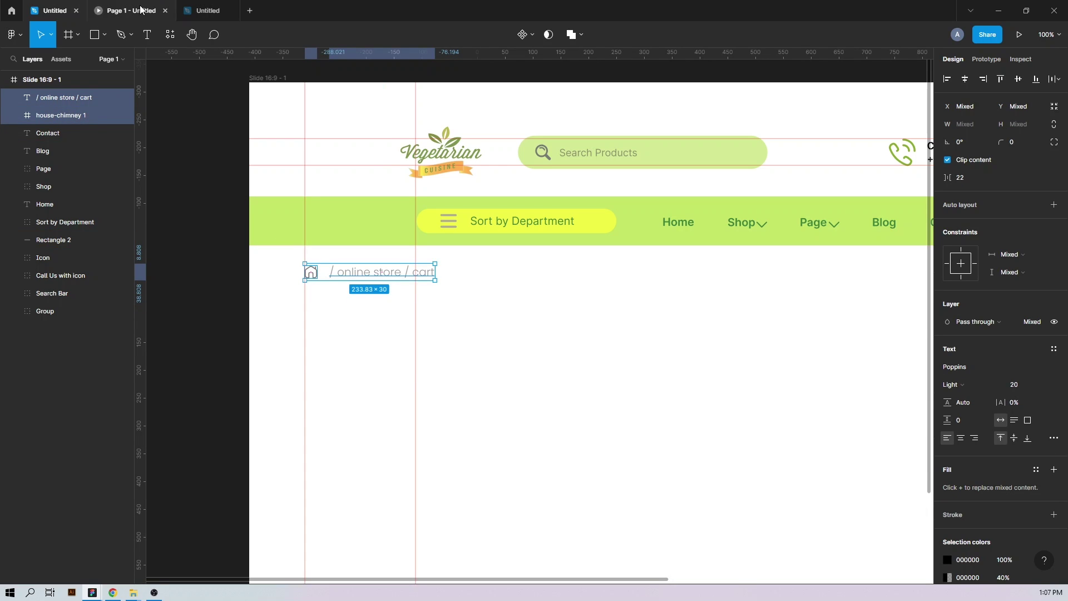
pyautogui.click(149, 11)
pyautogui.click(53, 11)
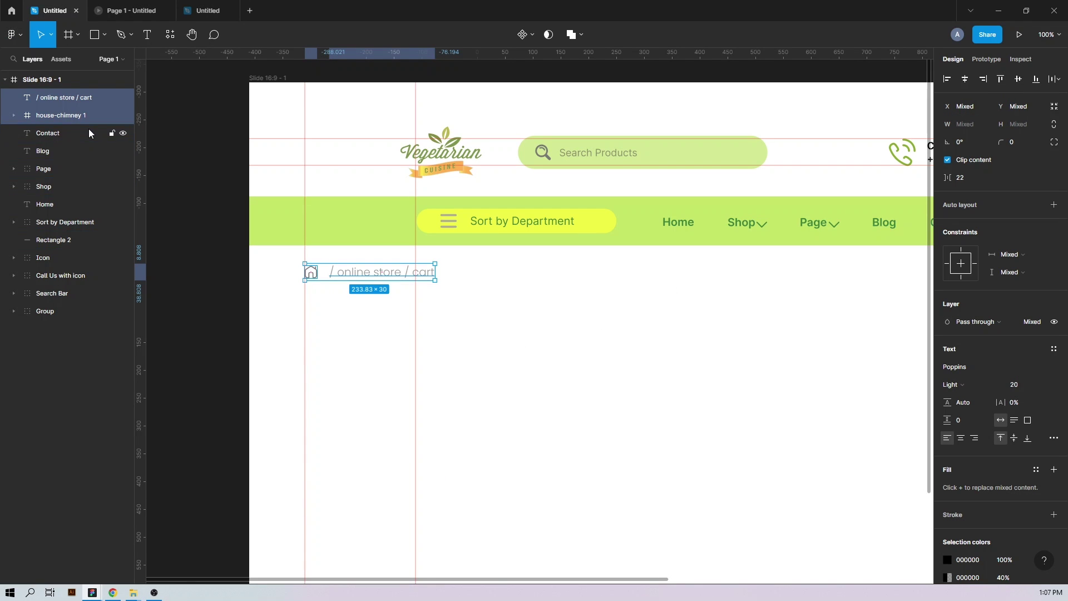
# Step: Group the house icon with the breadcrumb text and name the group "Online Store Cart with Icon"
pyautogui.hotkey('ctrl', 'g')
pyautogui.doubleClick(59, 98)
pyautogui.write('Online Store')
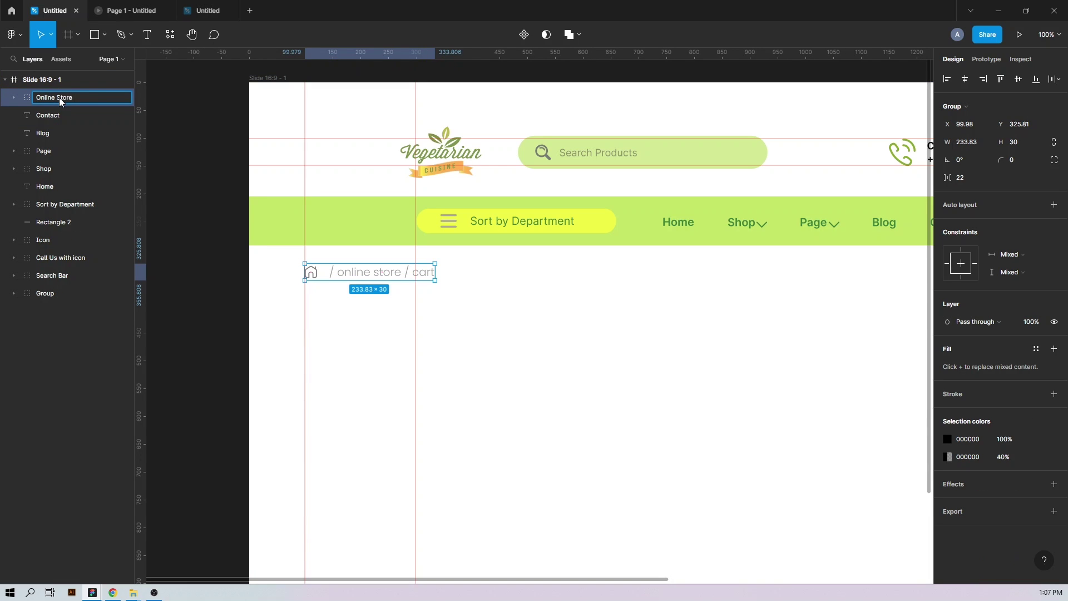
pyautogui.write(' Cart with Icon')
pyautogui.press('Return')
# Step: Add a "Shopping Cart" text in the empty area below the breadcrumb
pyautogui.click(539, 382)
pyautogui.moveTo(539, 381); pyautogui.dragTo(567, 350)
pyautogui.press('t')
pyautogui.click(542, 341)
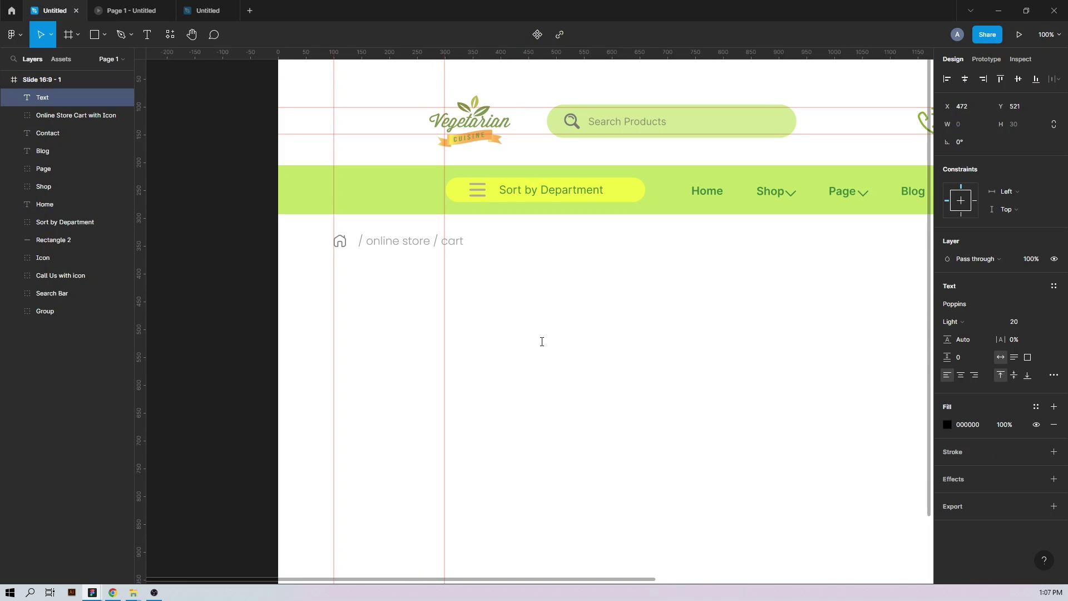
pyautogui.hotkey('ctrl', 'a')
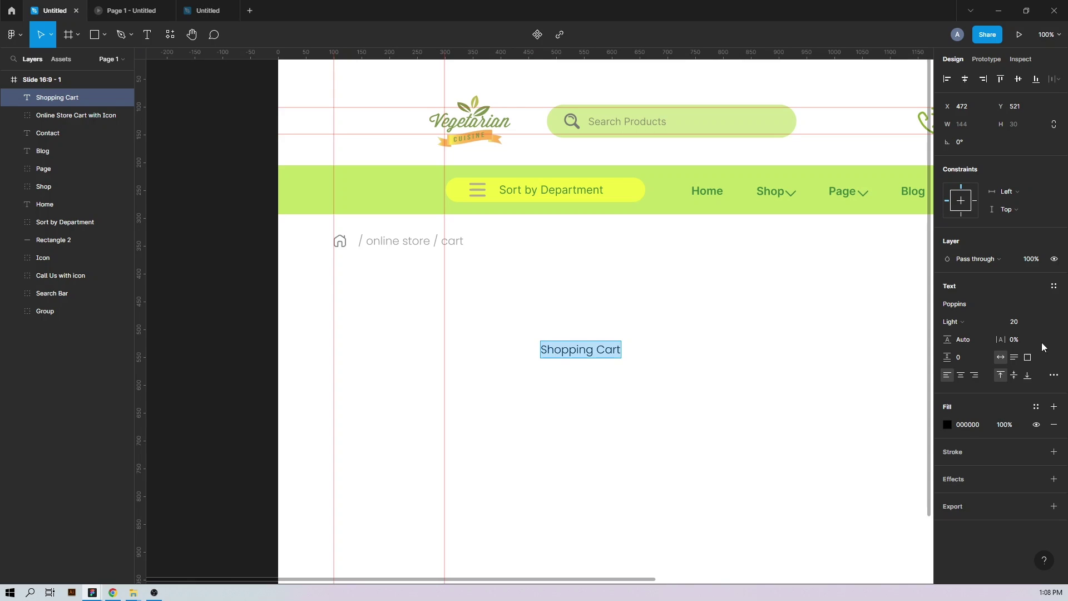
# Step: Set the Shopping Cart text to Inter Bold, size 45
pyautogui.click(967, 305)
pyautogui.write('Inter')
pyautogui.press('Return')
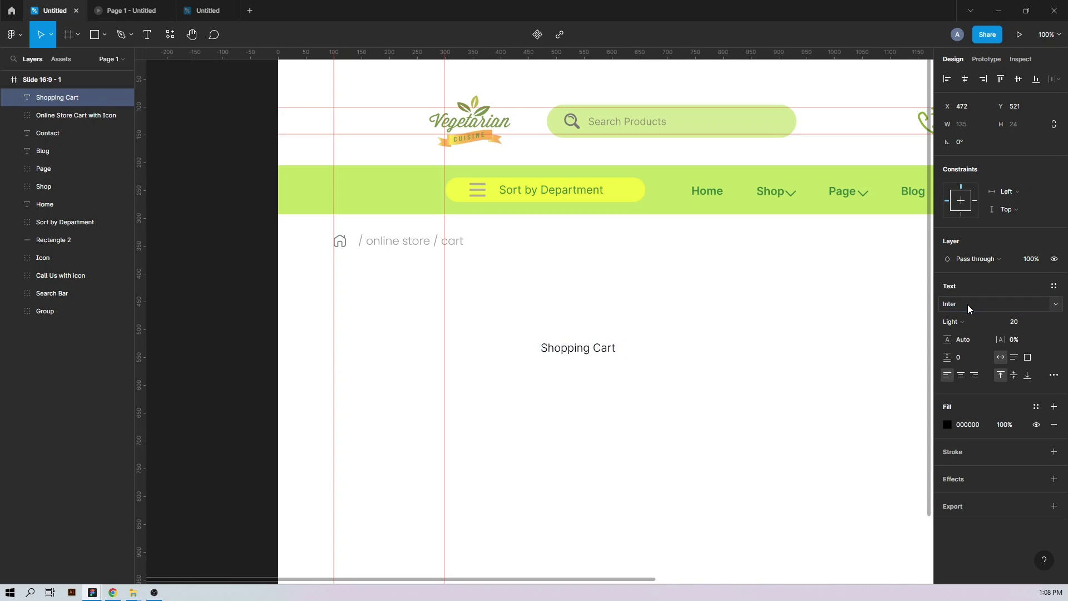
pyautogui.click(953, 322)
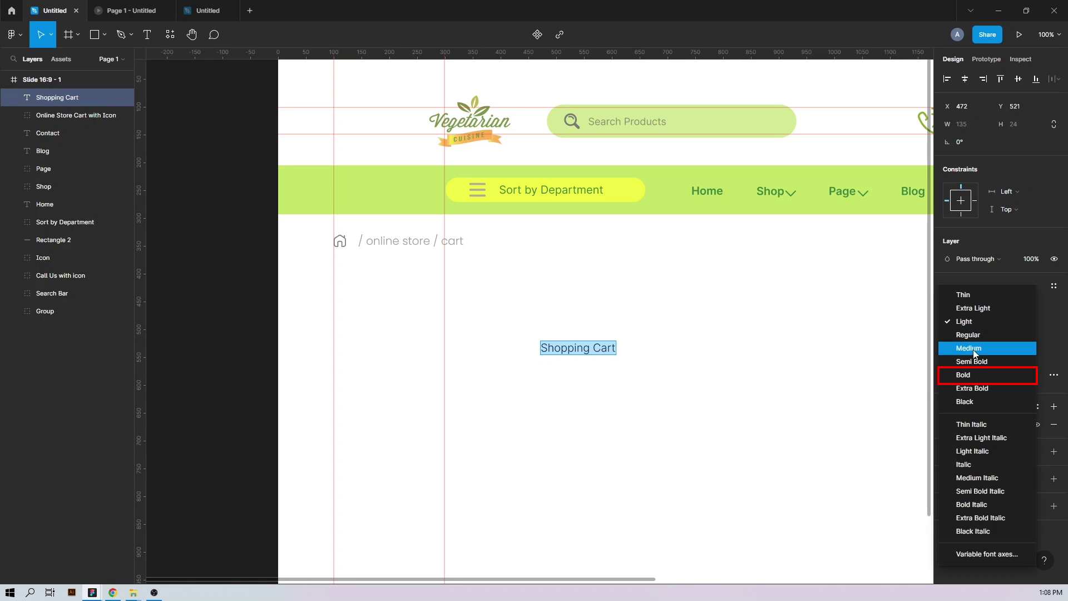
pyautogui.click(996, 374)
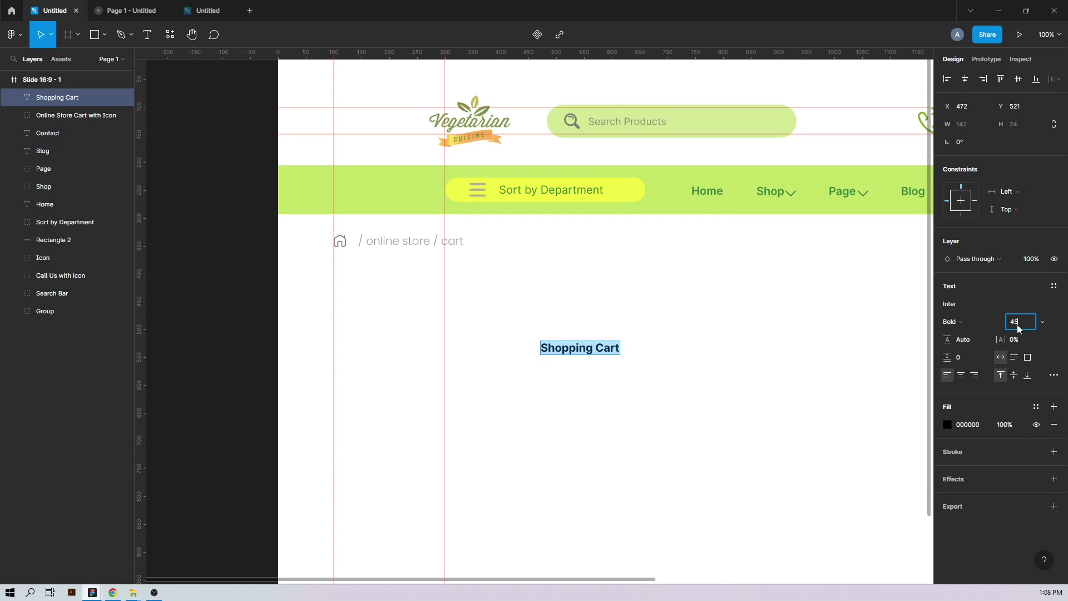
pyautogui.press('Return')
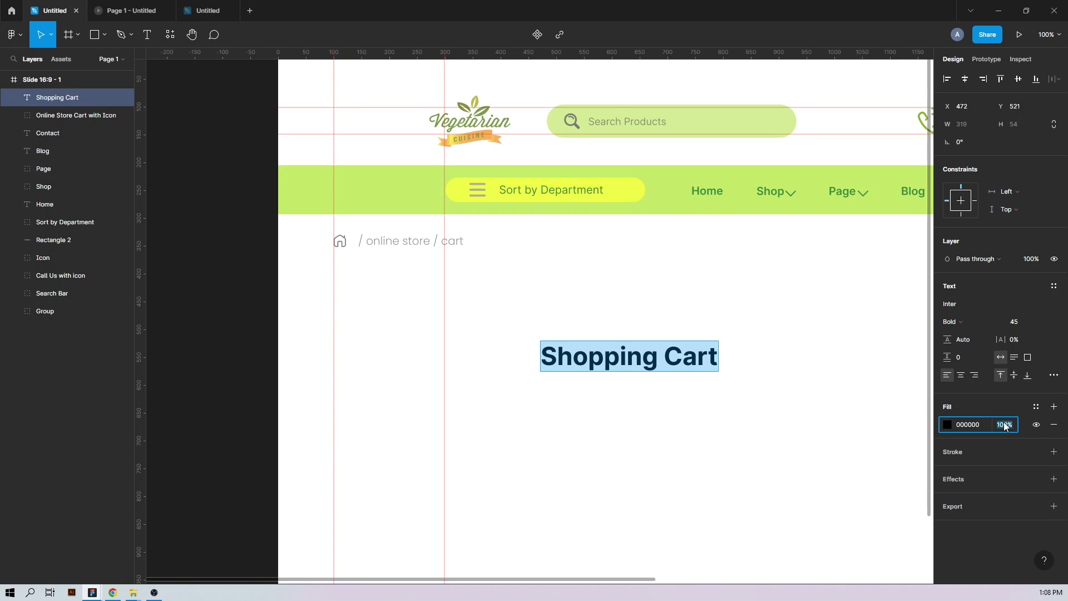
# Step: Set the Shopping Cart heading's fill opacity to 60% and place it at the leftmost guide under the breadcrumb
pyautogui.press('Return')
pyautogui.click(1004, 425)
pyautogui.write('60')
pyautogui.press('Return')
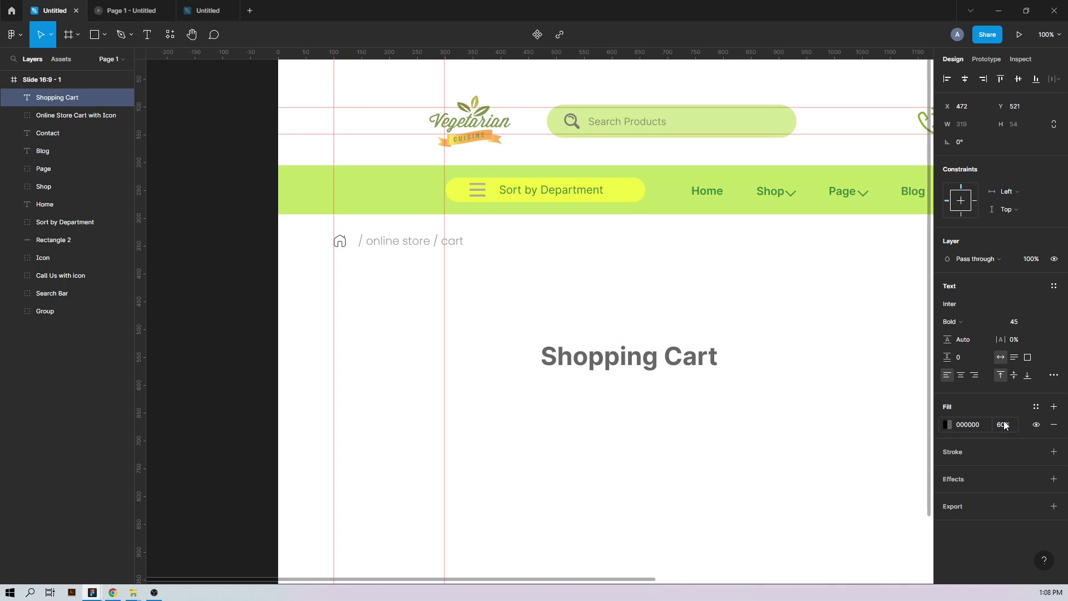
pyautogui.click(777, 451)
pyautogui.moveTo(625, 363); pyautogui.dragTo(419, 289)
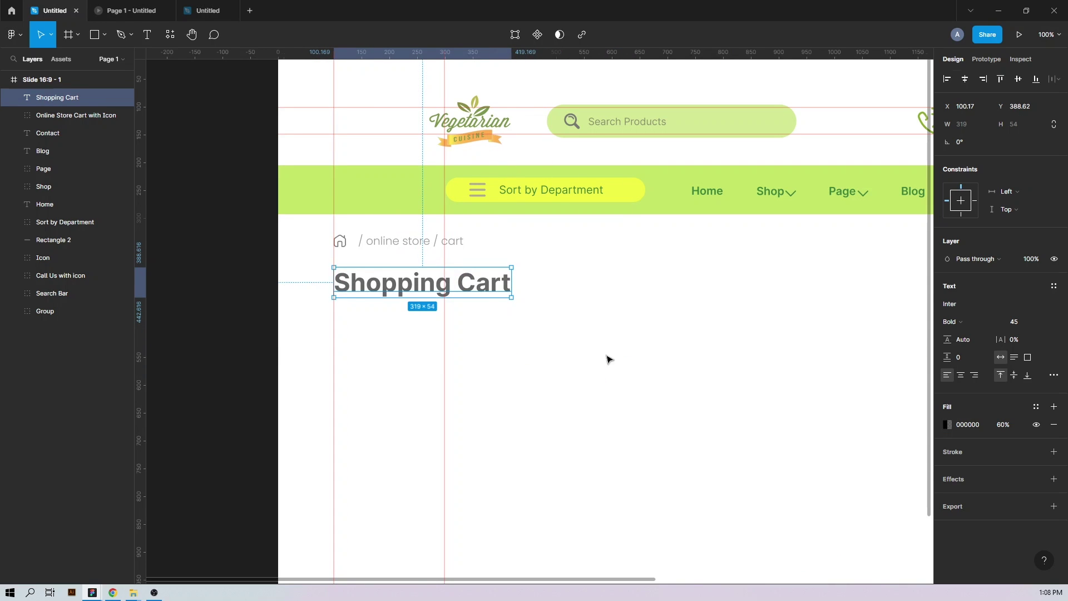
# Step: Draw a horizontal line about 319 wide beneath the Shopping Cart heading and set its stroke weight to 10
pyautogui.press('Escape')
pyautogui.hotkey('shift', 'l')
pyautogui.moveTo(334, 308); pyautogui.dragTo(511, 307)
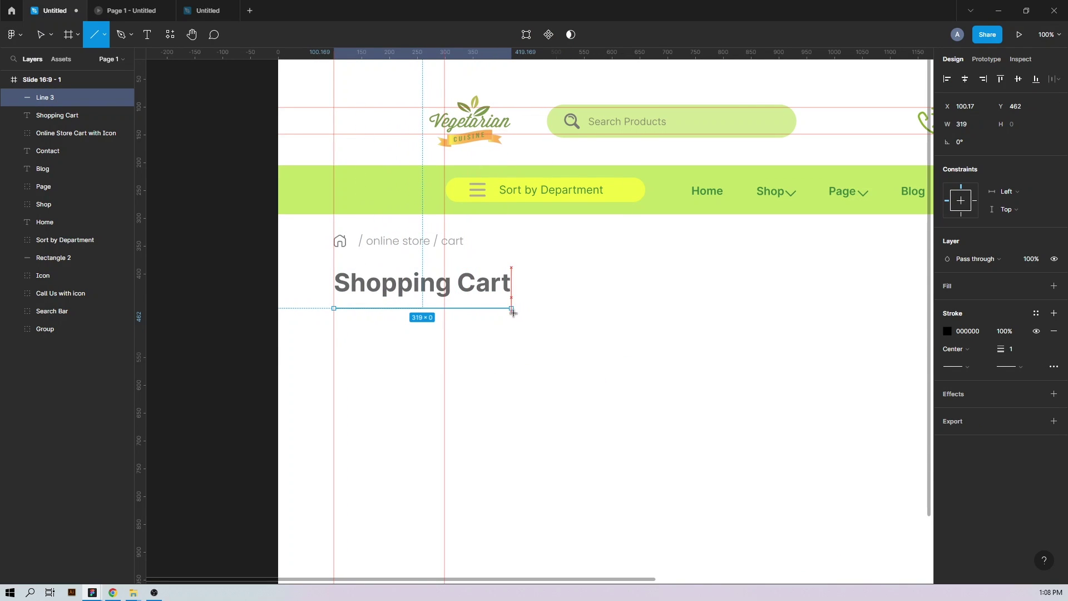
pyautogui.click(1014, 350)
pyautogui.write('10')
pyautogui.press('Return')
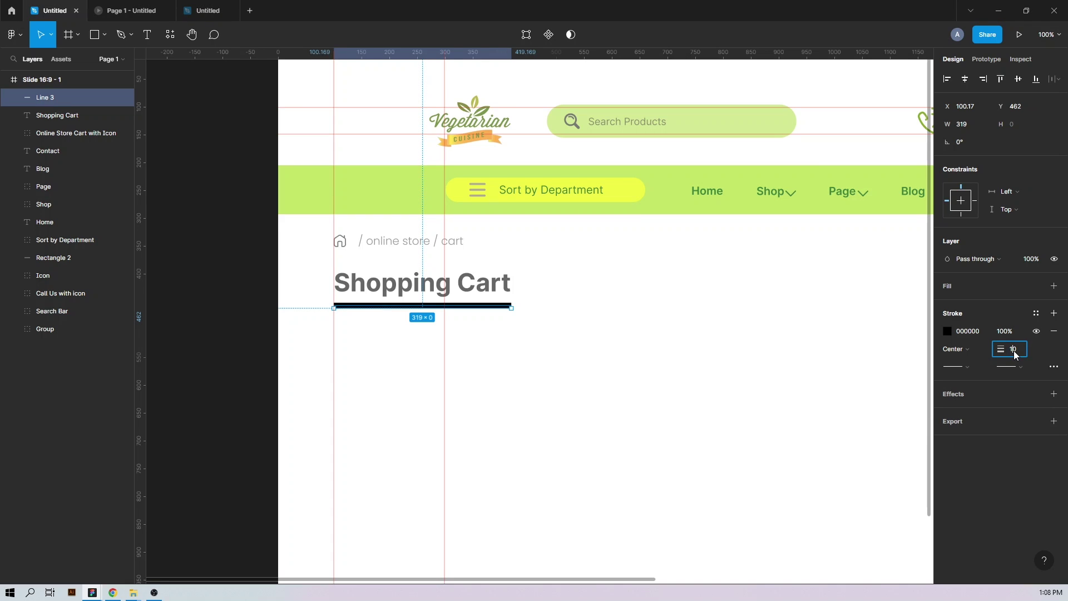
# Step: Increase the heading underline's stroke weight to 13 and give both of its ends round caps
pyautogui.click(968, 368)
pyautogui.click(976, 454)
pyautogui.click(1009, 367)
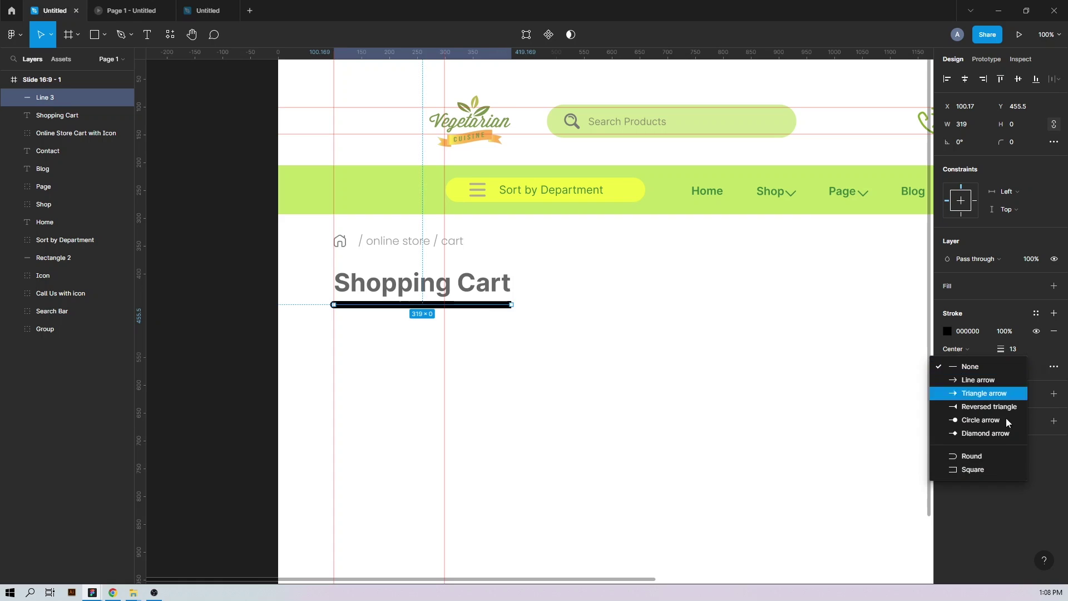
pyautogui.click(977, 455)
# Step: Change the underline's stroke to a linear gradient with 1E8E02 as its starting colour
pyautogui.click(949, 331)
pyautogui.click(956, 331)
pyautogui.click(950, 331)
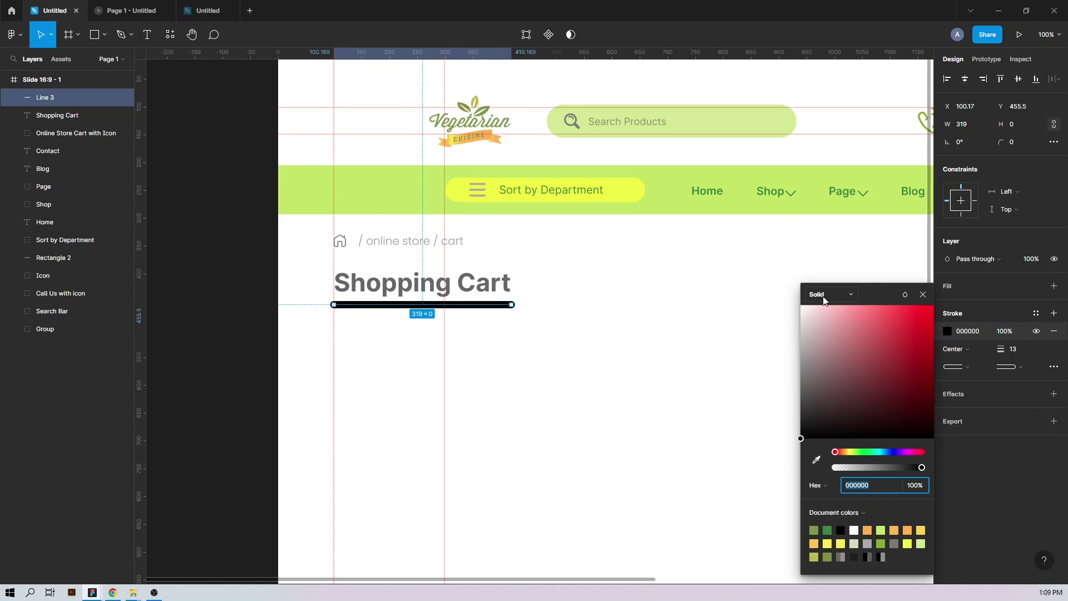
pyautogui.click(824, 300)
pyautogui.click(824, 318)
pyautogui.click(868, 485)
pyautogui.write('1E8E02')
pyautogui.press('Return')
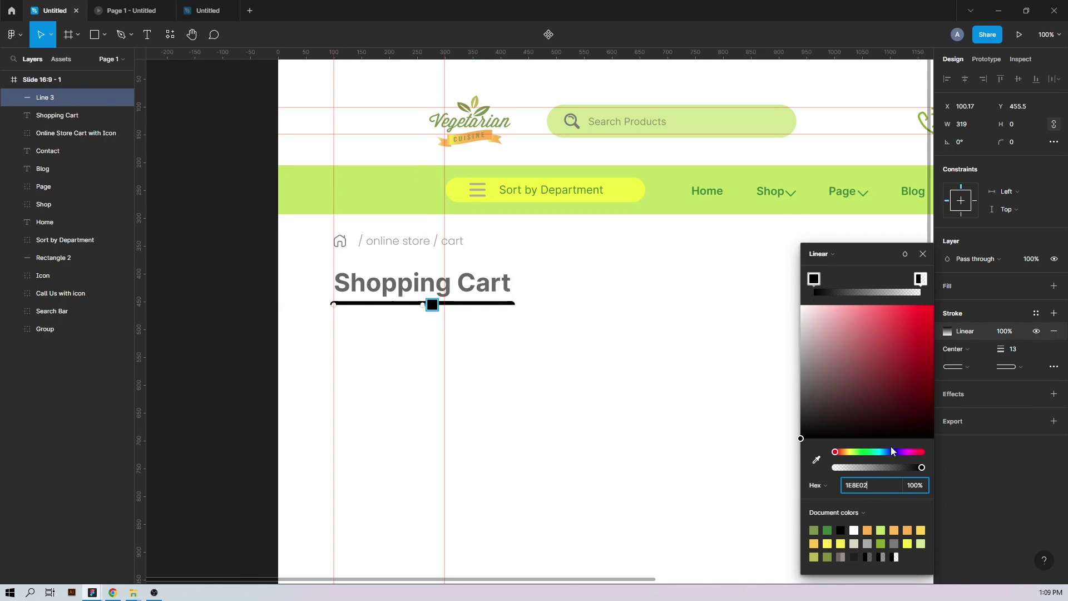
# Step: Run the gradient horizontally along the underline, fading to FFFFFF at 0%, and shift the line flush with the heading's start
pyautogui.click(920, 279)
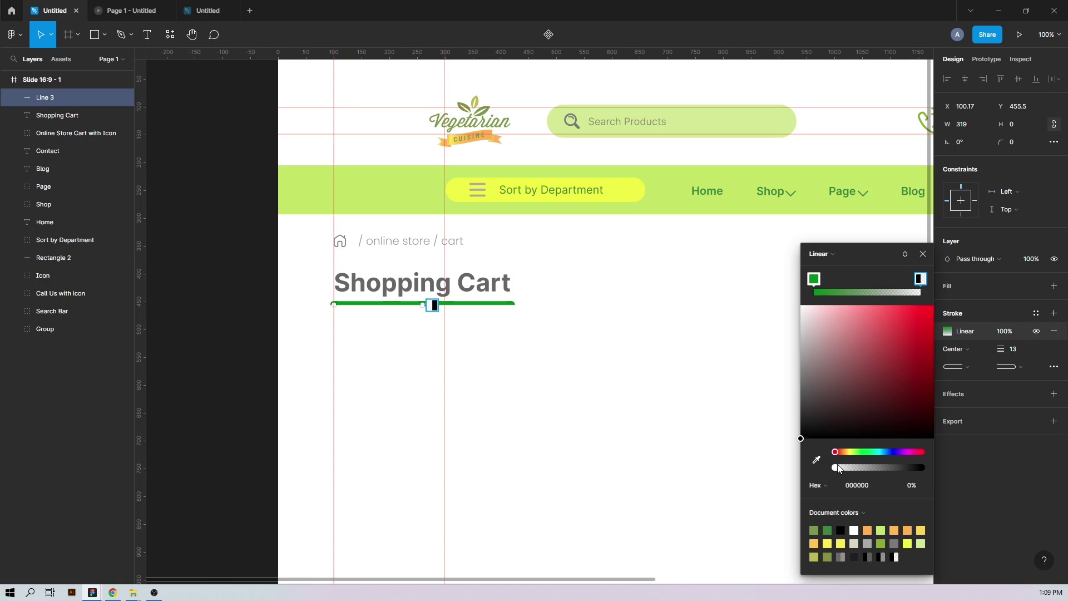
pyautogui.moveTo(421, 311)
pyautogui.mouseDown()
pyautogui.moveTo(417, 300)
pyautogui.moveTo(503, 305)
pyautogui.mouseUp()
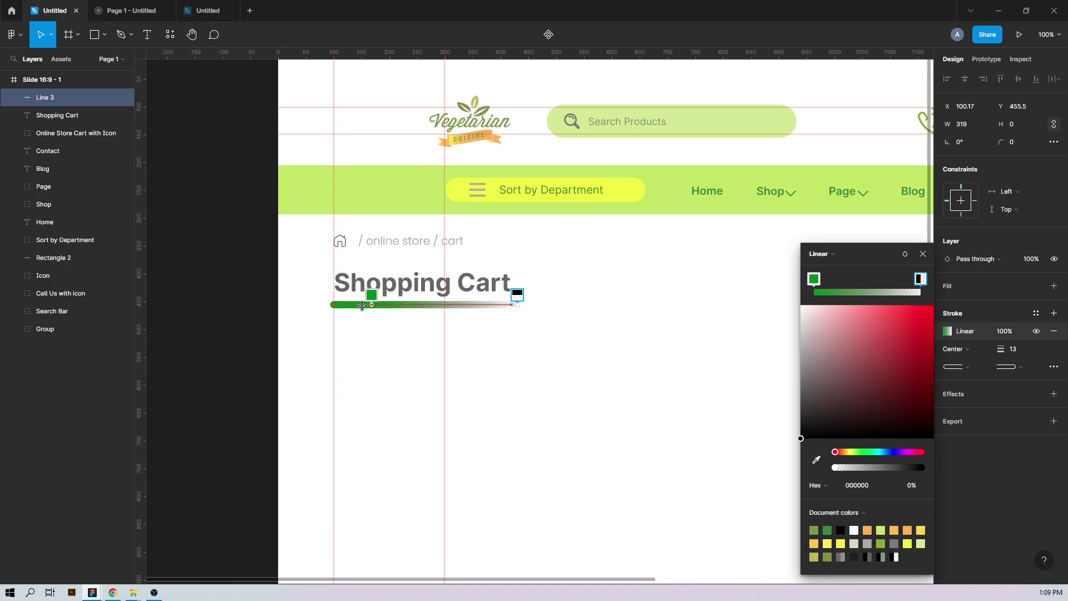
pyautogui.moveTo(362, 305); pyautogui.dragTo(334, 304)
pyautogui.moveTo(805, 327); pyautogui.dragTo(782, 305)
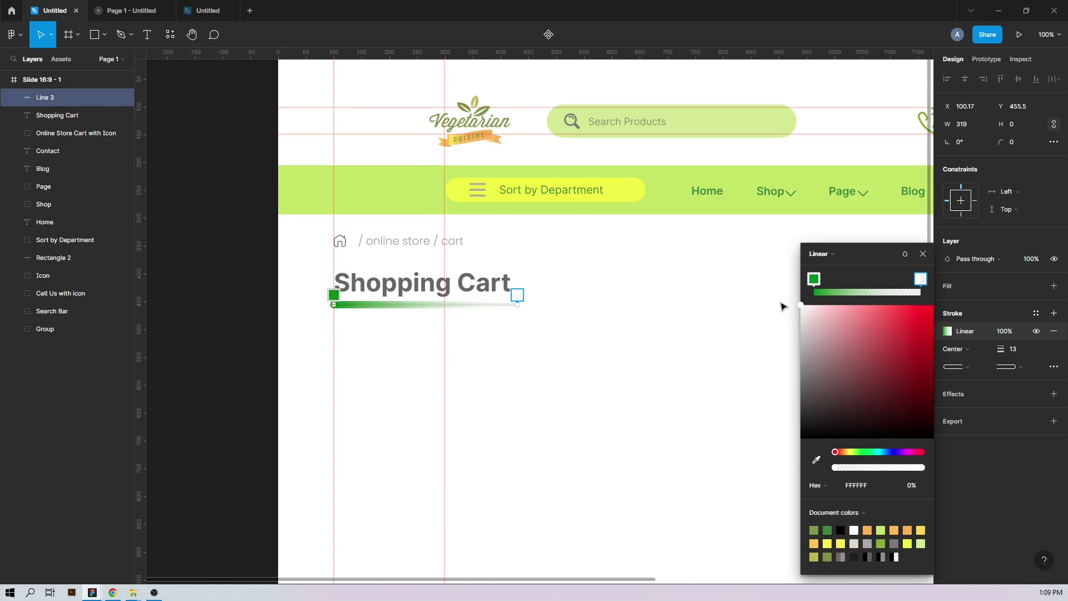
pyautogui.click(575, 354)
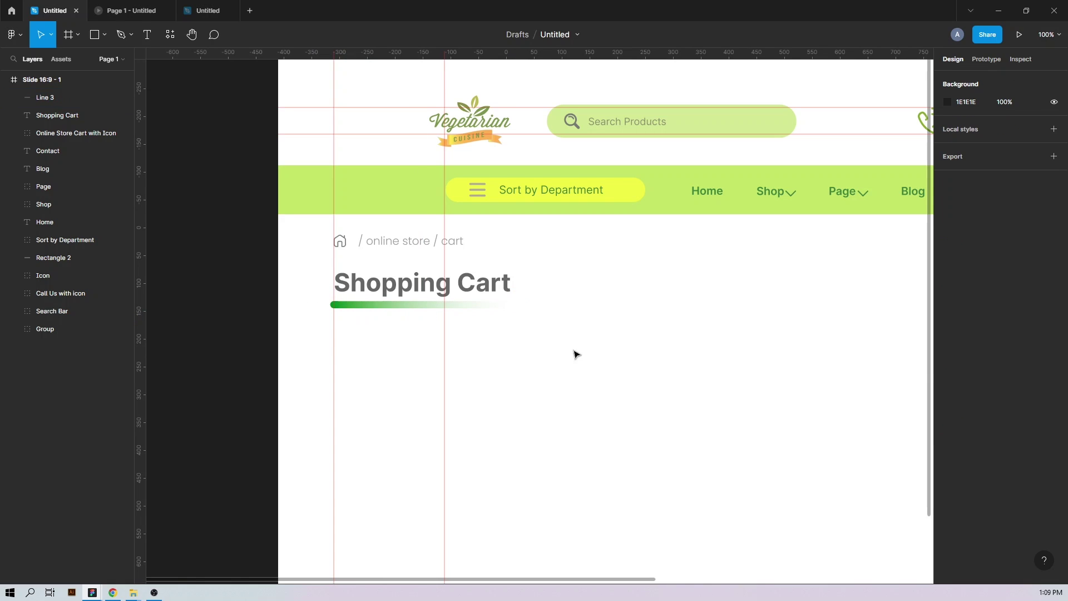
pyautogui.moveTo(386, 307); pyautogui.dragTo(406, 309)
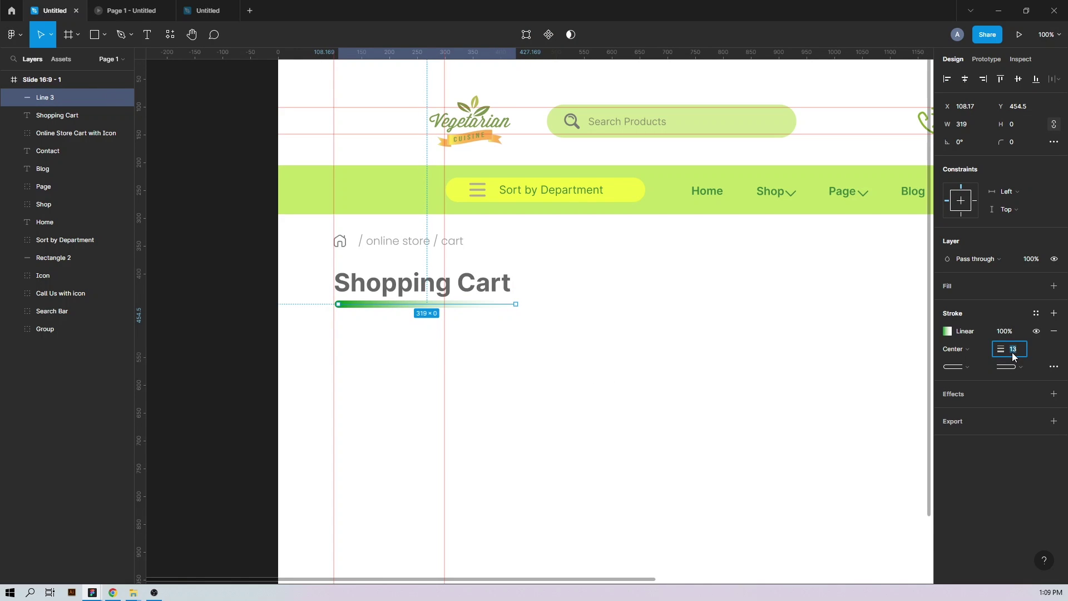
pyautogui.click(584, 489)
# Step: Add a "Product" text below the Shopping Cart heading in Inter Extra Bold, size 20
pyautogui.press('t')
pyautogui.click(568, 406)
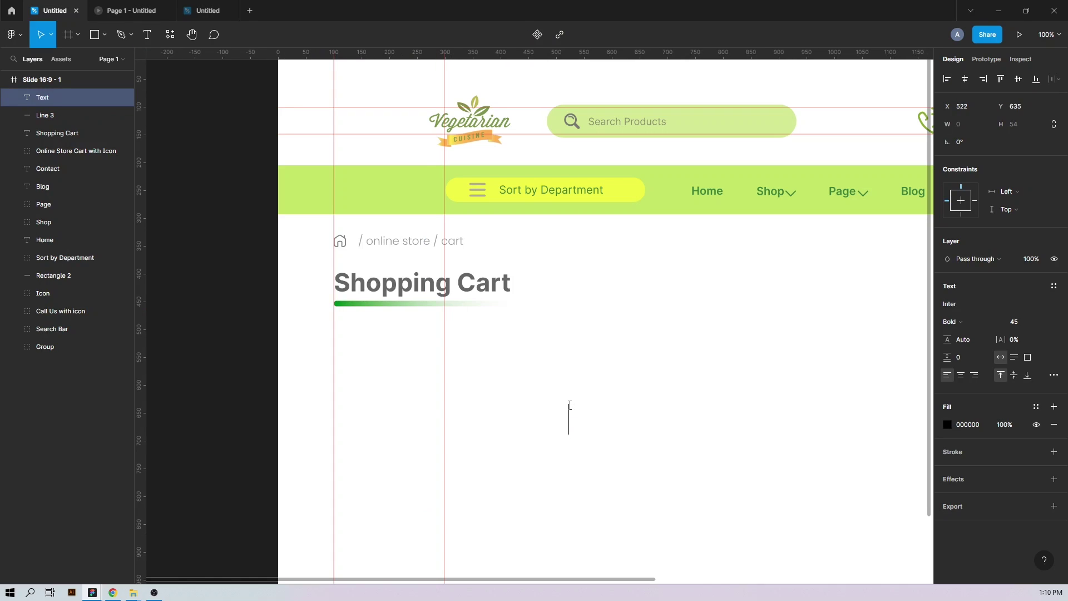
pyautogui.write('Product')
pyautogui.hotkey('ctrl', 'a')
pyautogui.click(965, 322)
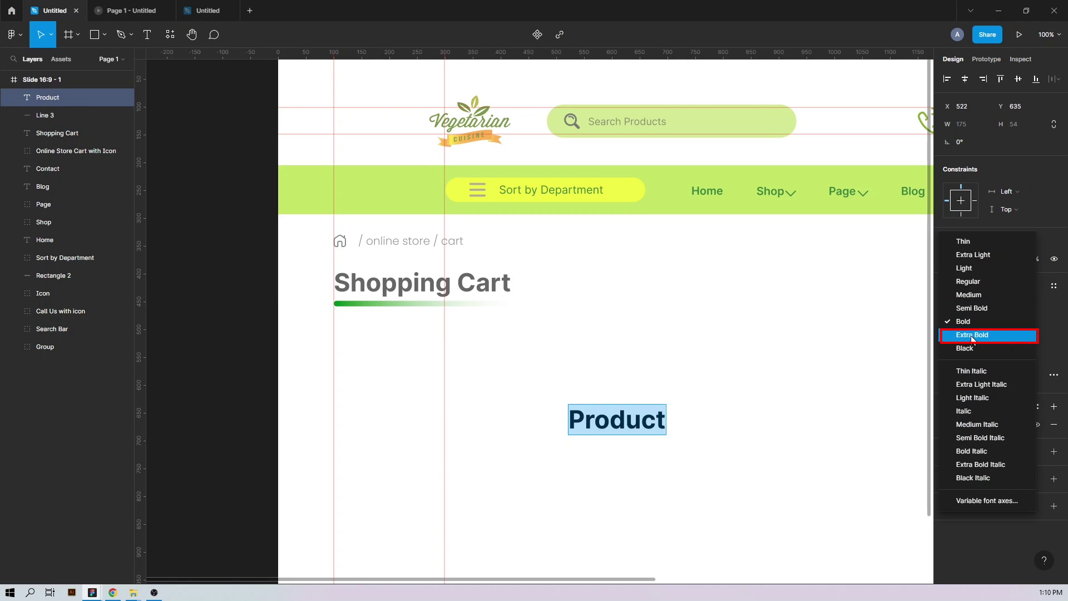
pyautogui.click(971, 335)
pyautogui.click(1015, 321)
pyautogui.write('20')
pyautogui.press('Return')
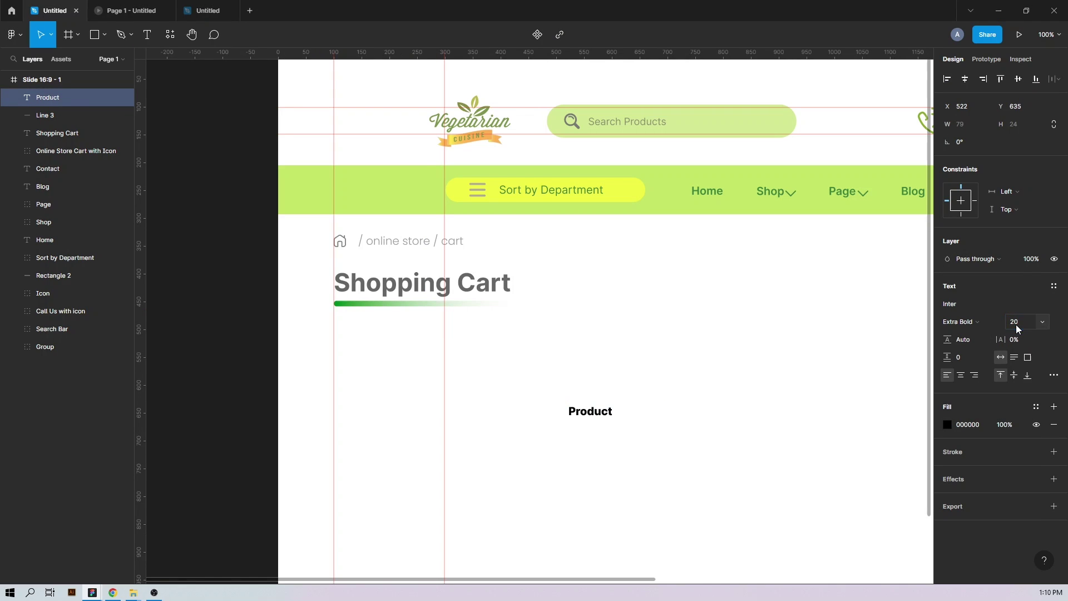
# Step: Set the Product text's fill to 59C349 and place it below the underline near the leftmost guide, at about Y 521
pyautogui.click(973, 423)
pyautogui.write('59C349')
pyautogui.press('Return')
pyautogui.press('Escape')
pyautogui.moveTo(590, 414); pyautogui.dragTo(358, 352)
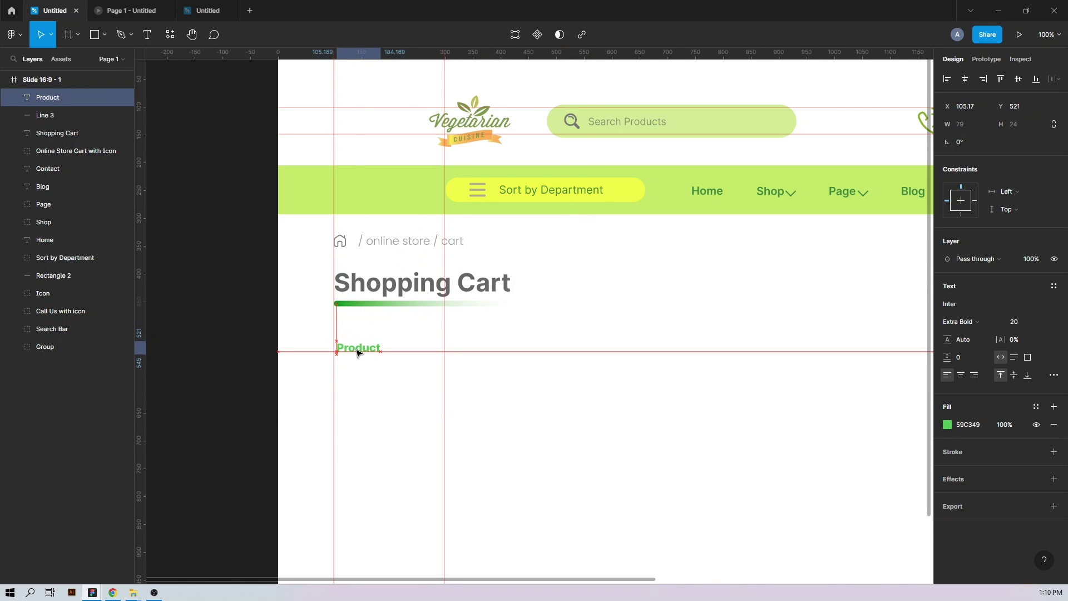
pyautogui.click(495, 406)
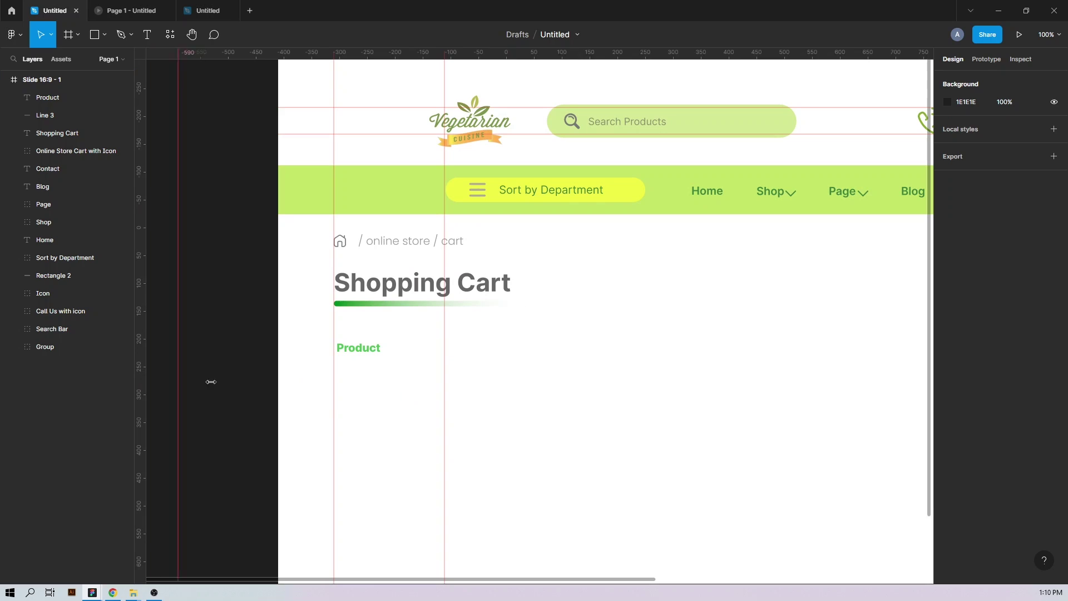
# Step: Add five vertical guides across the page to mark the cart table's columns, the last one at about X 1345
pyautogui.moveTo(210, 381); pyautogui.dragTo(584, 415)
pyautogui.moveTo(139, 406); pyautogui.dragTo(722, 405)
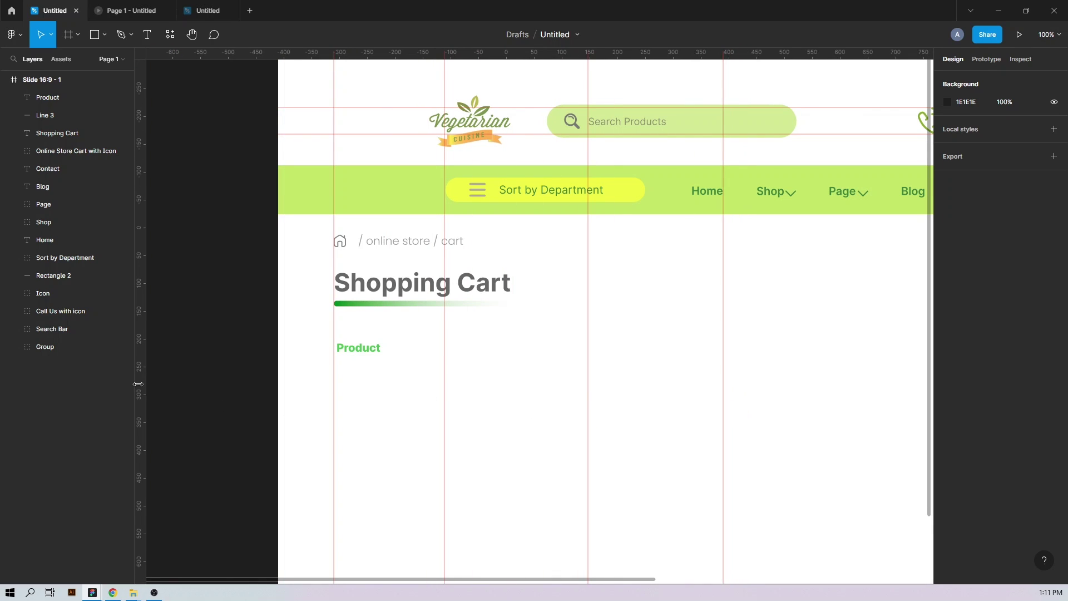
pyautogui.moveTo(138, 384); pyautogui.dragTo(822, 381)
pyautogui.moveTo(138, 365); pyautogui.dragTo(625, 348)
pyautogui.hotkey('ctrl', '-')
pyautogui.moveTo(332, 368); pyautogui.dragTo(404, 348)
pyautogui.moveTo(140, 343)
pyautogui.mouseDown()
pyautogui.moveTo(721, 338)
pyautogui.moveTo(620, 312)
pyautogui.mouseUp()
# Step: Draw a rectangle about 1245 × 154 below the Product label, spanning the column guides, with a corner radius of 35
pyautogui.press('r')
pyautogui.moveTo(325, 327); pyautogui.dragTo(672, 370)
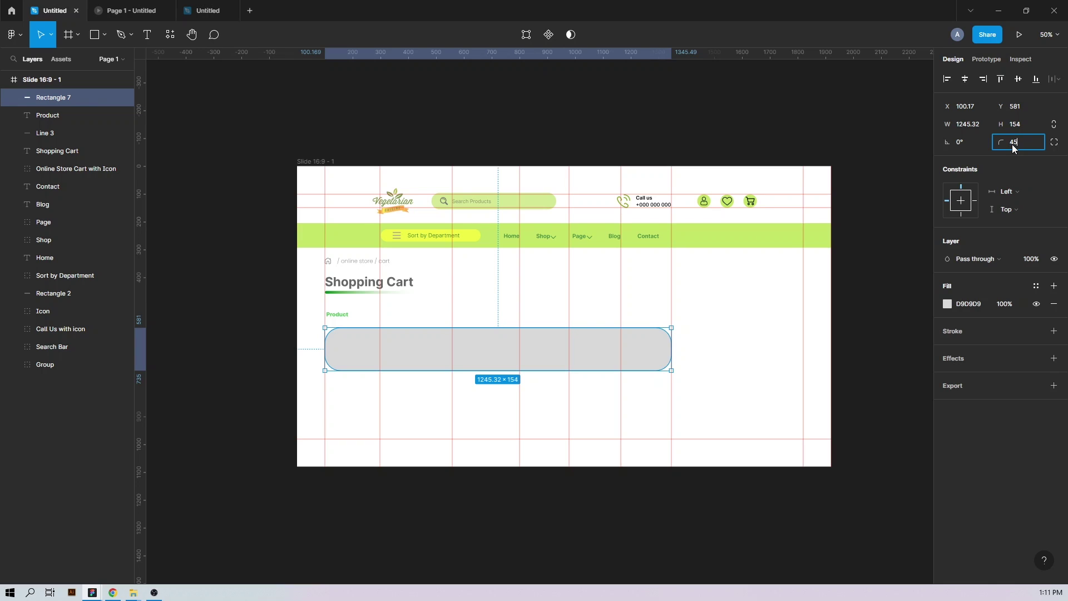
pyautogui.press('Return')
pyautogui.write('35')
pyautogui.press('Return')
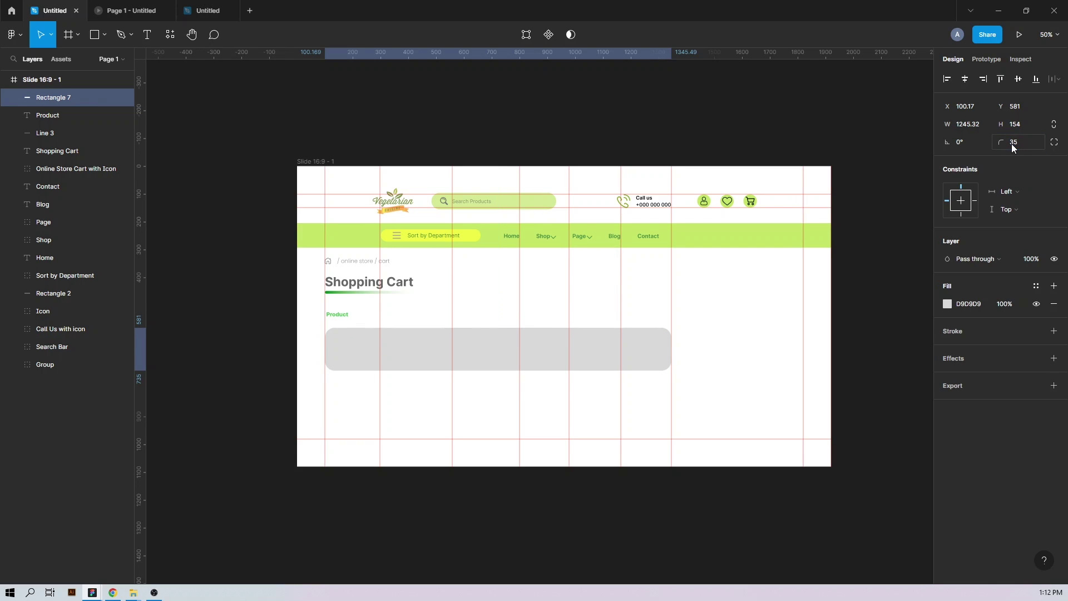
# Step: Replace the rounded rectangle's fill with a 1E8E02 stroke and reduce its height to 130
pyautogui.click(1053, 305)
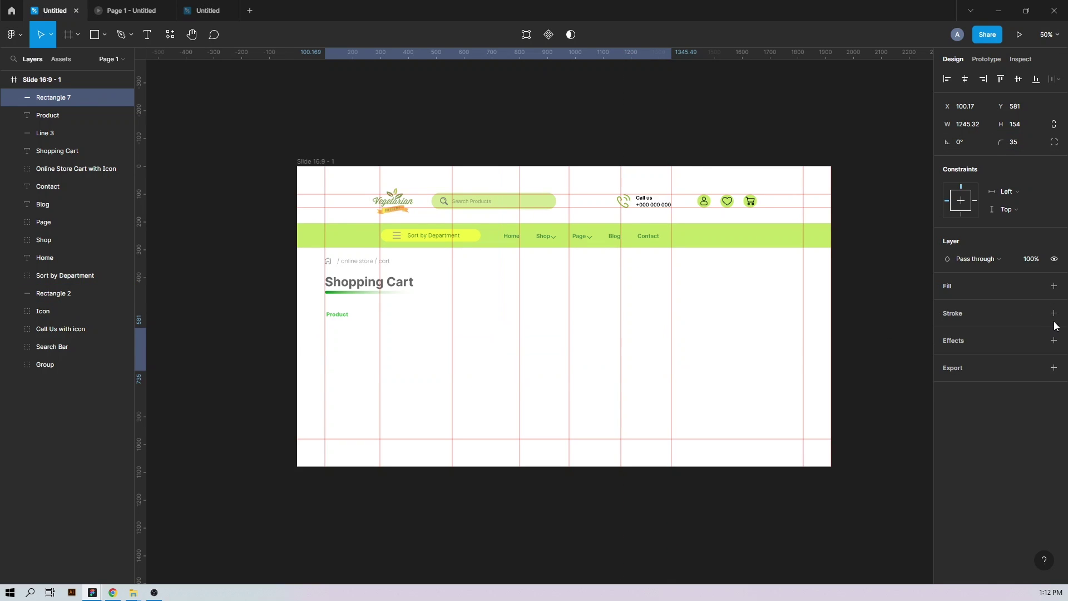
pyautogui.click(1053, 313)
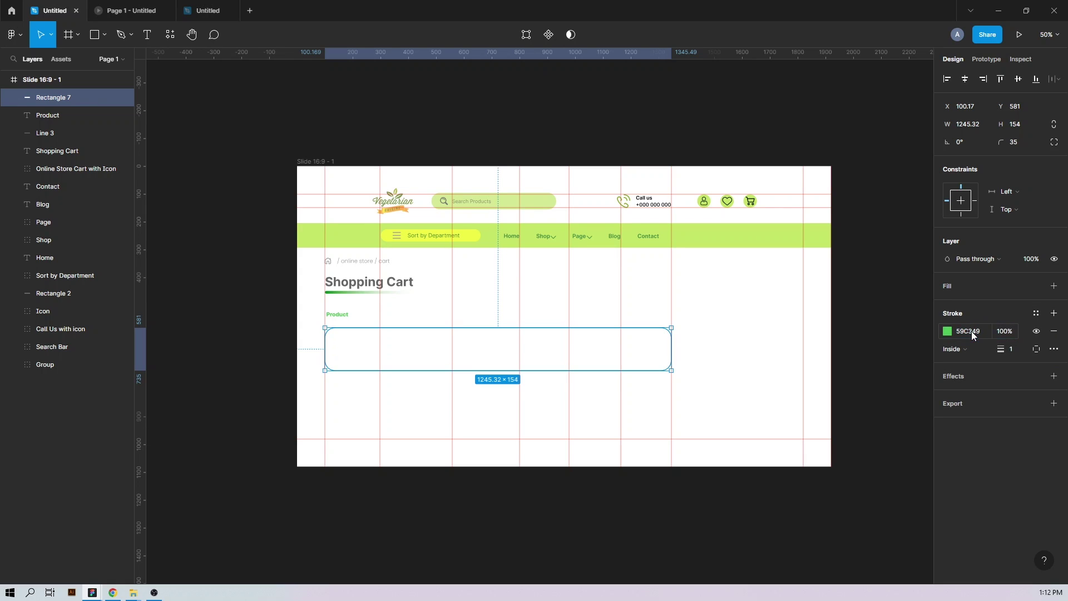
pyautogui.click(966, 329)
pyautogui.write('1E8E02')
pyautogui.press('Return')
pyautogui.moveTo(471, 371); pyautogui.dragTo(471, 365)
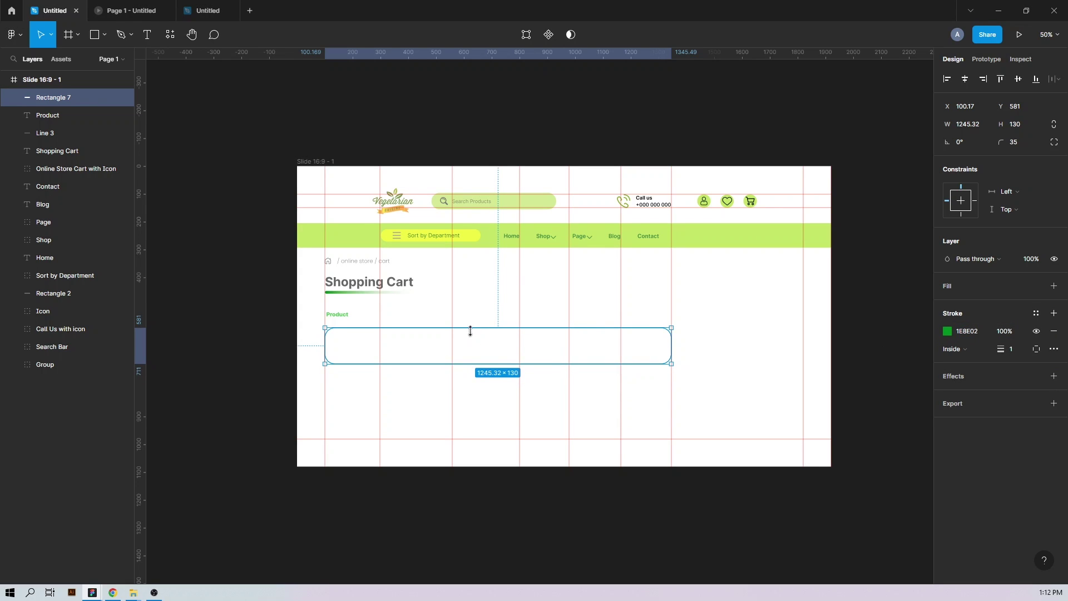
pyautogui.press('Escape')
# Step: Paste the tomato can image into the rounded row's left end and move the second vertical guide just beside it
pyautogui.press('t')
pyautogui.hotkey('ctrl', 'v')
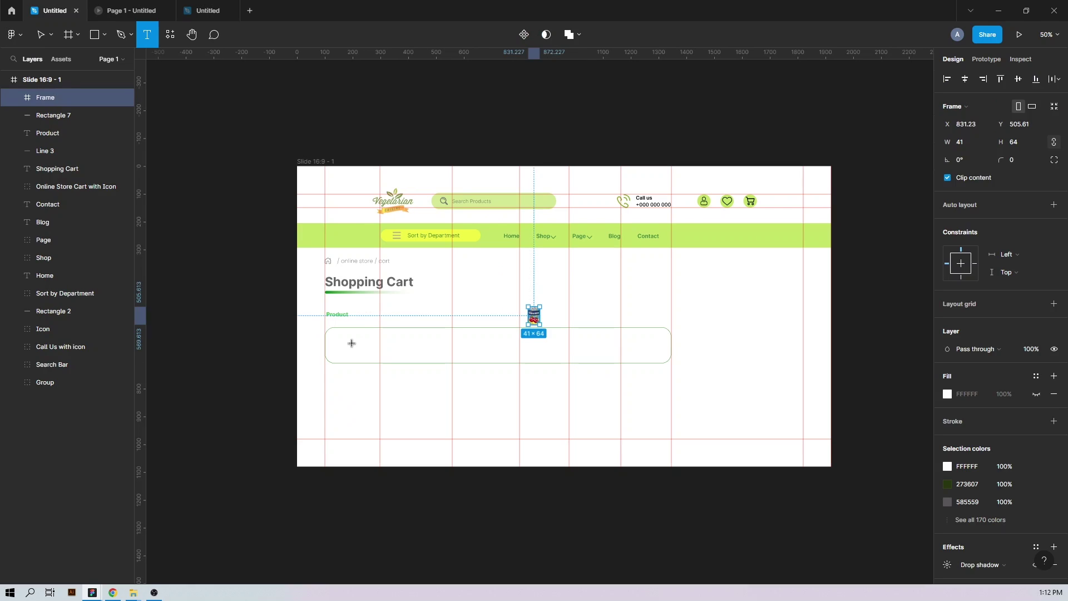
pyautogui.press('v')
pyautogui.moveTo(535, 315); pyautogui.dragTo(350, 356)
pyautogui.click(349, 408)
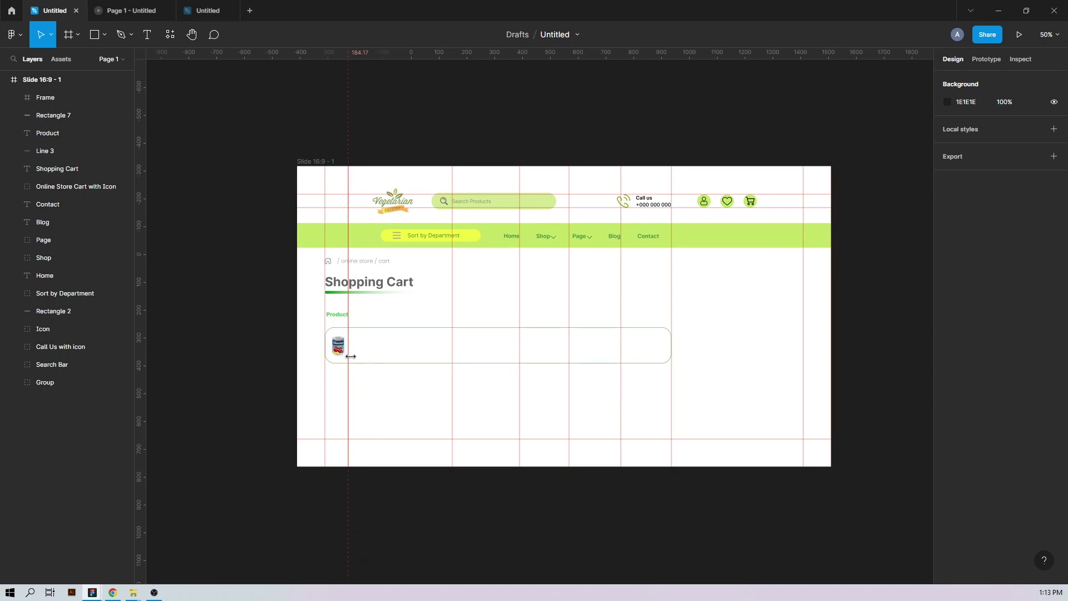
# Step: Add the text "Best Products One Name in Store" beside the can image and set its weight to Medium
pyautogui.hotkey('ctrl', 'v')
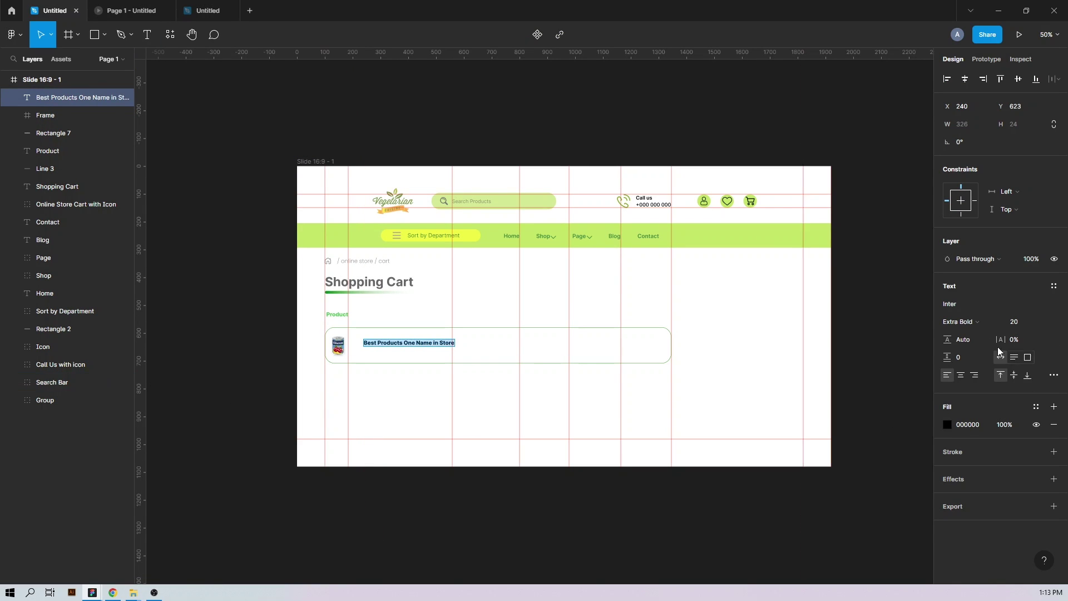
pyautogui.click(982, 322)
pyautogui.click(962, 285)
pyautogui.press('Escape')
pyautogui.moveTo(407, 345); pyautogui.dragTo(395, 350)
# Step: Align the product name, can image and rounded rectangle on their vertical centres
pyautogui.hotkey('ctrl', '+')
pyautogui.moveTo(312, 383); pyautogui.dragTo(436, 374)
pyautogui.moveTo(385, 365); pyautogui.dragTo(388, 368)
pyautogui.keyDown('shift'); pyautogui.click(274, 368); pyautogui.keyUp('shift')
pyautogui.keyDown('shift'); pyautogui.click(509, 323); pyautogui.keyUp('shift')
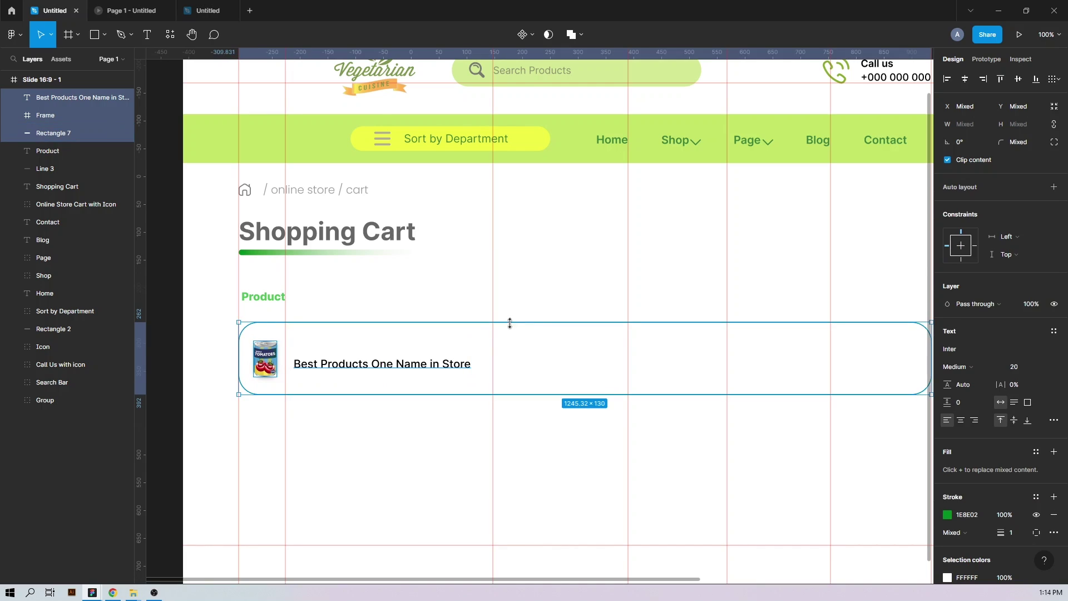
pyautogui.click(1020, 81)
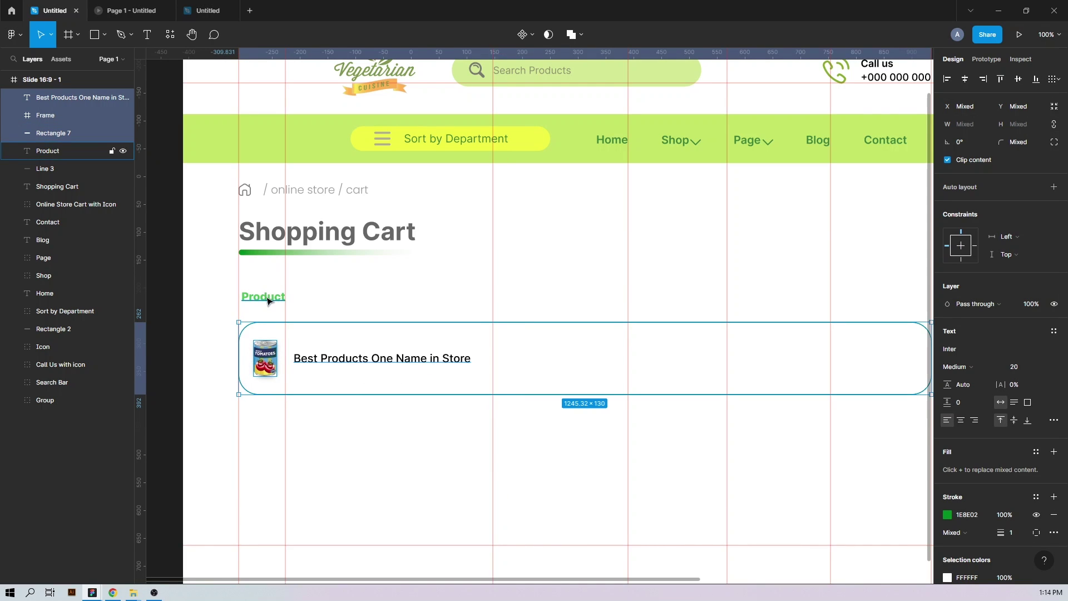
# Step: Duplicate the Product label, change the copy to "Price" and place it at about X 698, level with the original
pyautogui.moveTo(263, 296); pyautogui.dragTo(567, 298)
pyautogui.doubleClick(580, 295)
pyautogui.click(591, 264)
pyautogui.moveTo(628, 278); pyautogui.dragTo(586, 295)
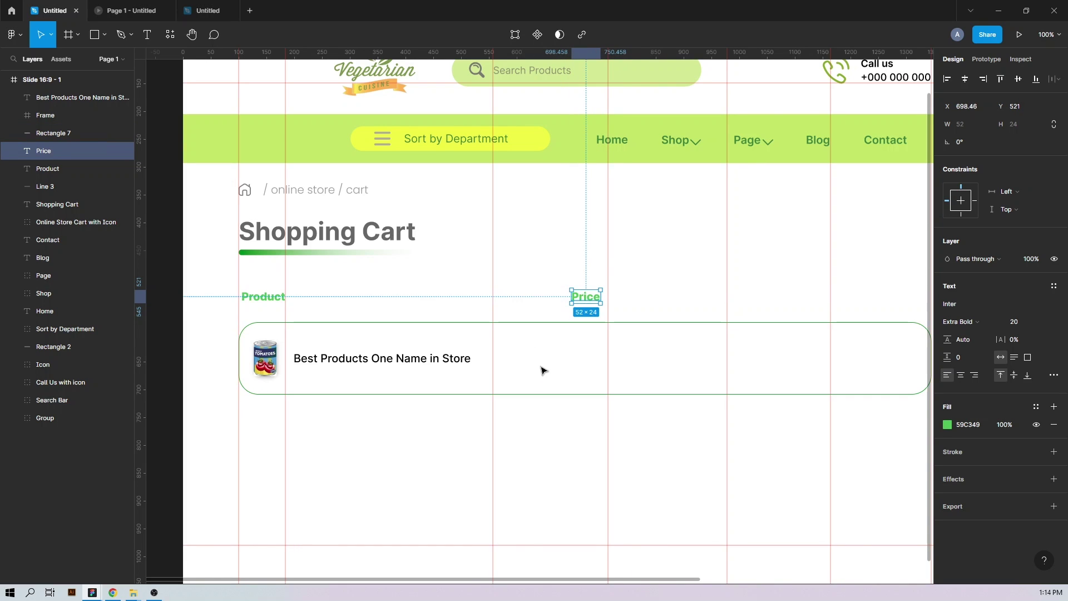
pyautogui.click(563, 366)
# Step: Duplicate the product name into the price column, change the copy to "$50.5" and make it Bold
pyautogui.moveTo(320, 359); pyautogui.dragTo(573, 359)
pyautogui.doubleClick(572, 357)
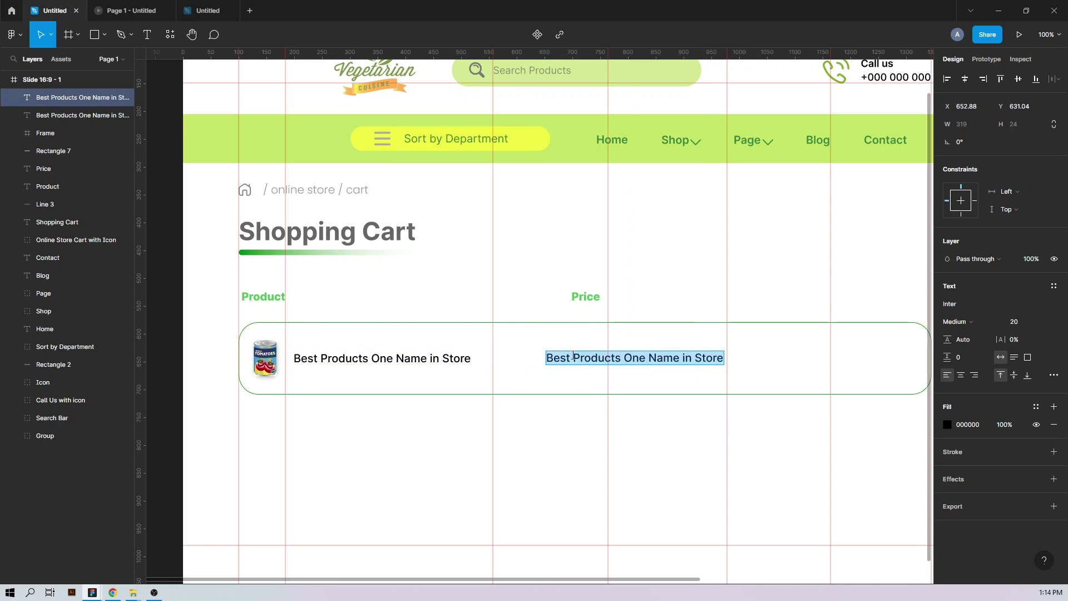
pyautogui.write('$50.5')
pyautogui.click(973, 321)
pyautogui.click(979, 349)
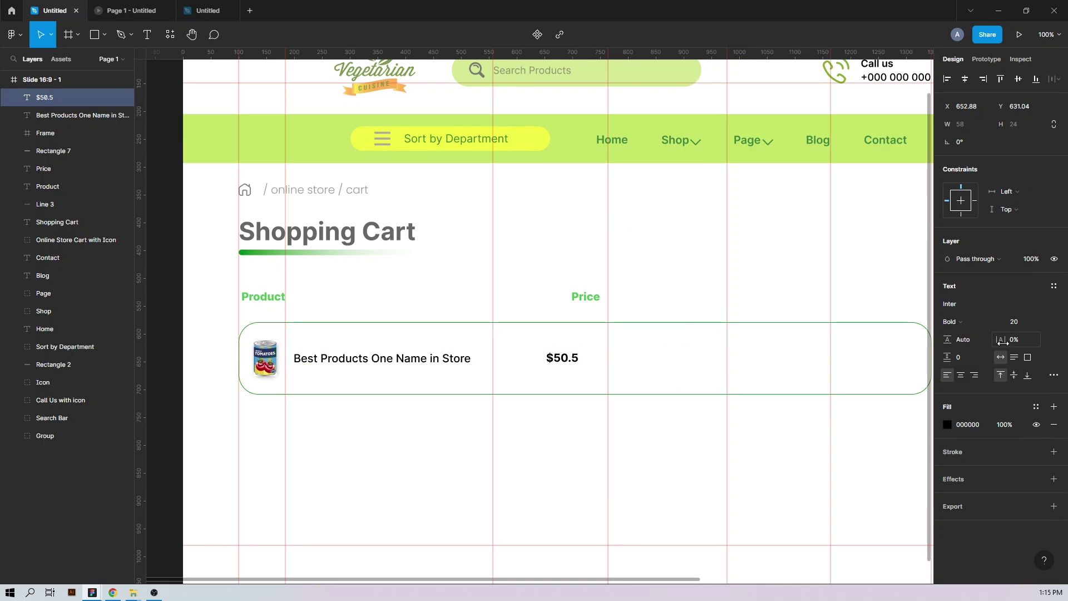
# Step: Set the price text to size 18 with fill 1E8E02 and move it beneath the Price label
pyautogui.click(1014, 322)
pyautogui.write('1E8E02')
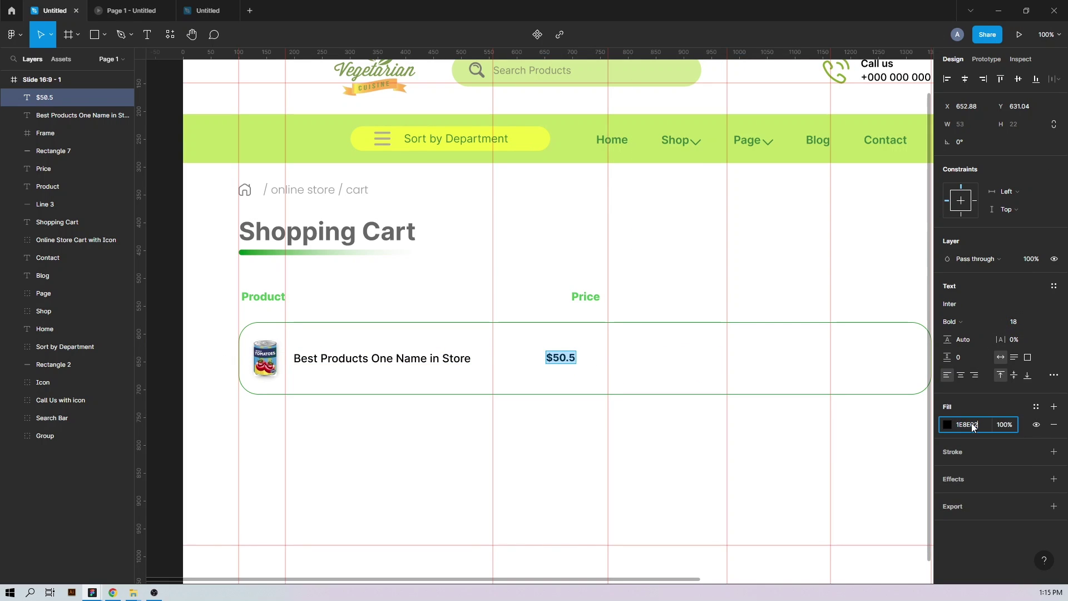
pyautogui.press('Return')
pyautogui.moveTo(561, 360); pyautogui.dragTo(592, 360)
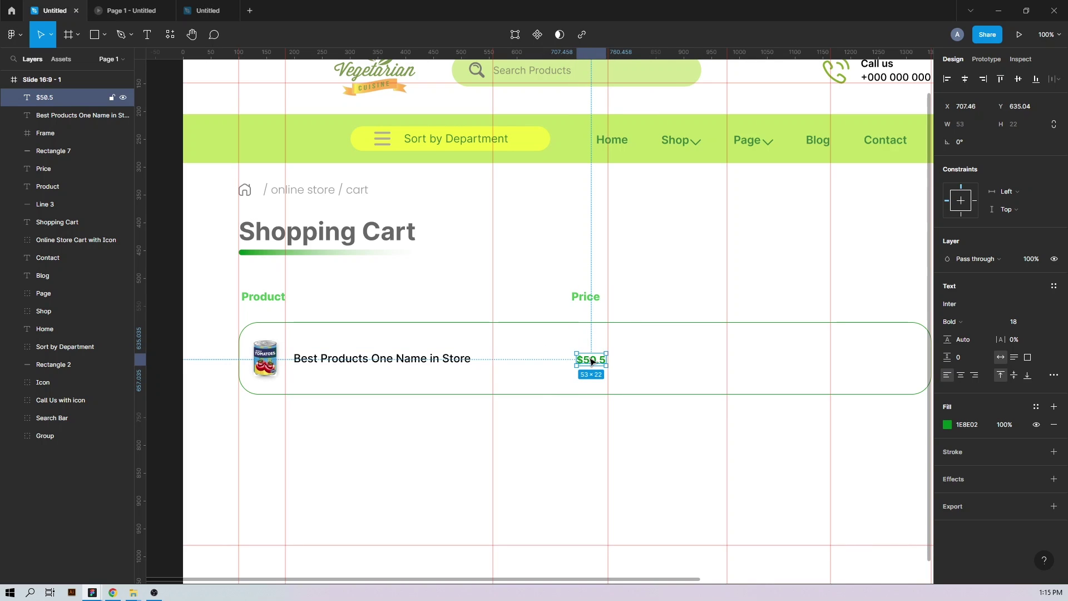
pyautogui.keyDown('shift'); pyautogui.click(394, 360); pyautogui.keyUp('shift')
pyautogui.keyDown('shift'); pyautogui.click(265, 358); pyautogui.keyUp('shift')
pyautogui.click(686, 363)
# Step: Change the product row's price text to "$50.00"
pyautogui.moveTo(698, 365); pyautogui.dragTo(542, 369)
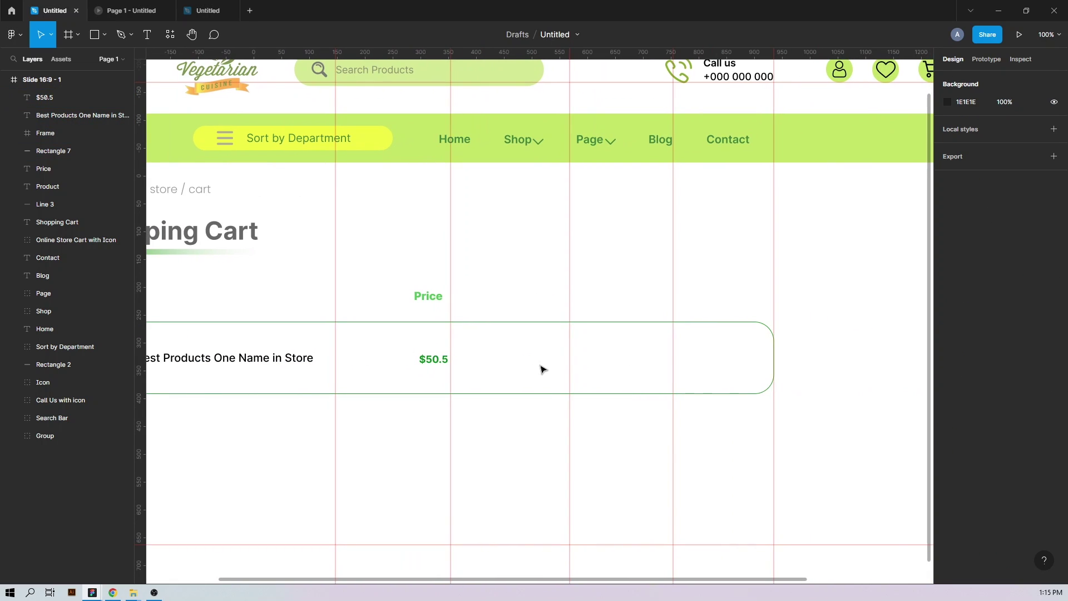
pyautogui.doubleClick(442, 360)
pyautogui.click(442, 360)
pyautogui.press('BackSpace')
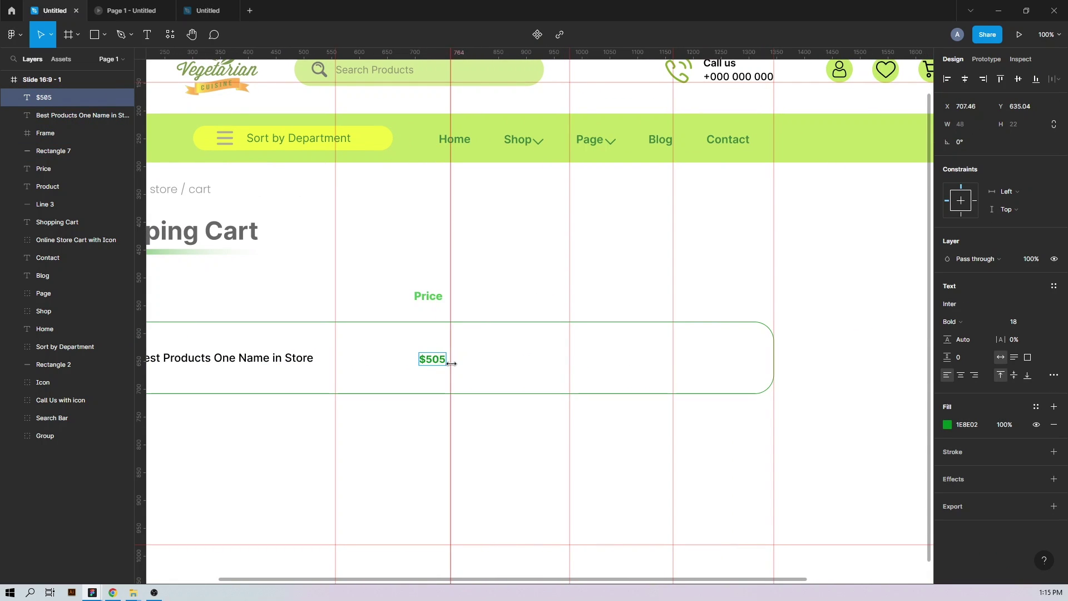
pyautogui.write('00')
pyautogui.press('Escape')
# Step: Reposition the $50.00 price beneath the Price label and align its vertical centre with the product name
pyautogui.moveTo(435, 365); pyautogui.dragTo(423, 359)
pyautogui.keyDown('shift'); pyautogui.click(294, 358); pyautogui.keyUp('shift')
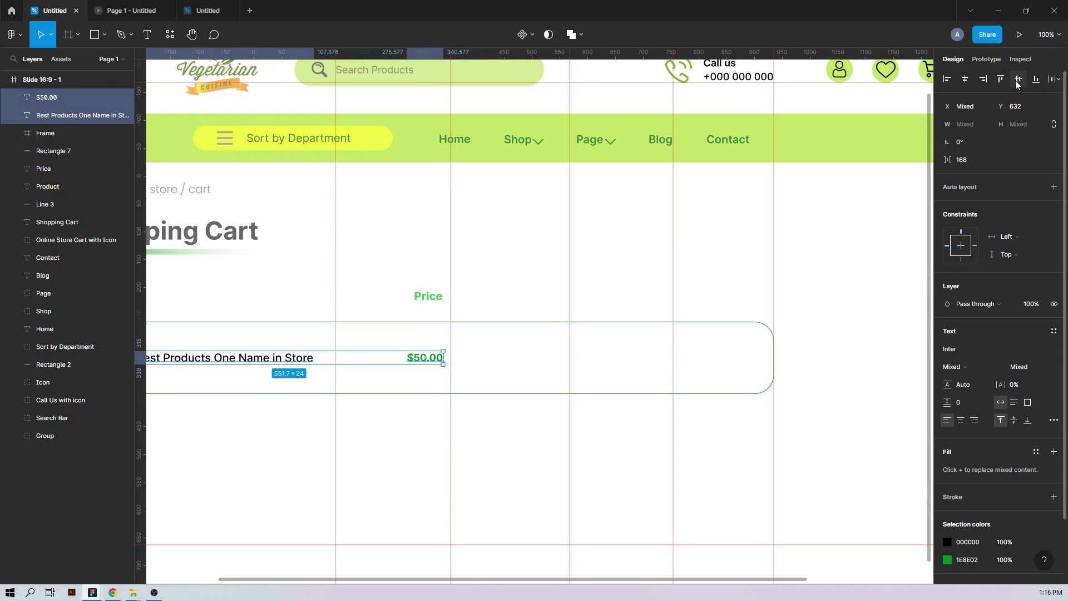
pyautogui.click(1018, 79)
pyautogui.press('Escape')
# Step: Duplicate the Price label and the $50.00 text together into the last column of the cart table
pyautogui.moveTo(650, 357); pyautogui.dragTo(509, 358)
pyautogui.click(284, 363)
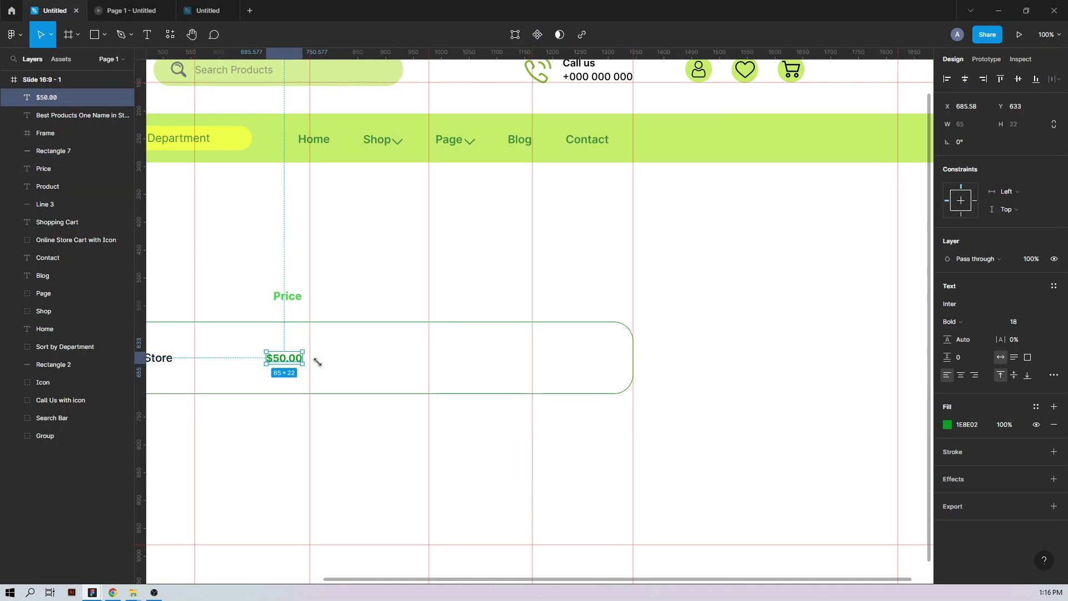
pyautogui.keyDown('shift'); pyautogui.click(284, 299); pyautogui.keyUp('shift')
pyautogui.moveTo(284, 298); pyautogui.dragTo(512, 299)
pyautogui.click(497, 379)
# Step: Duplicate the Price label into the middle column, change its text to "Quantity" and position it between the two Price labels
pyautogui.moveTo(287, 296); pyautogui.dragTo(408, 297)
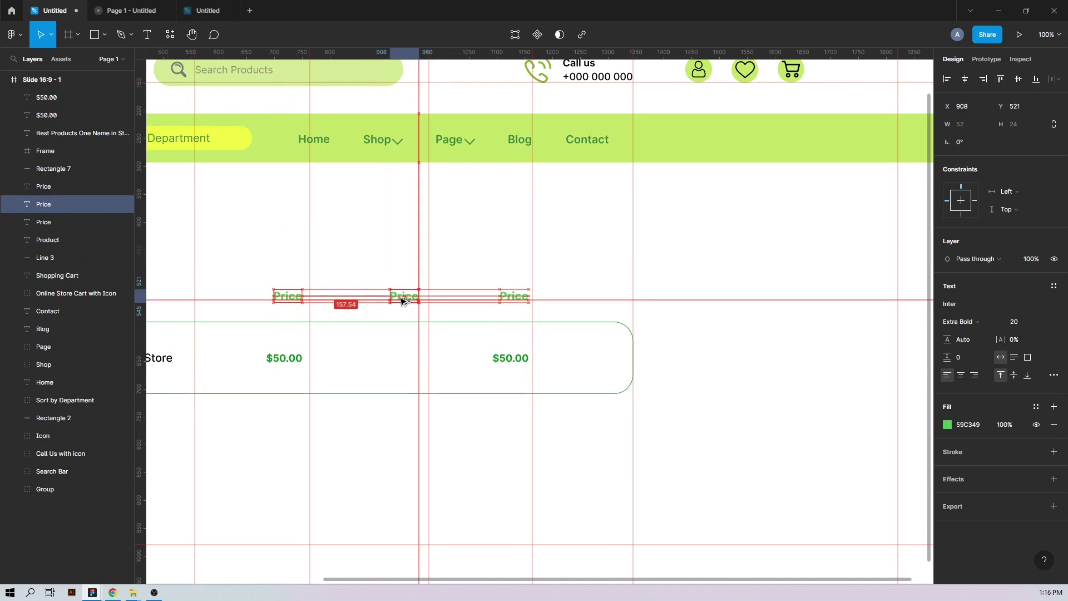
pyautogui.doubleClick(403, 297)
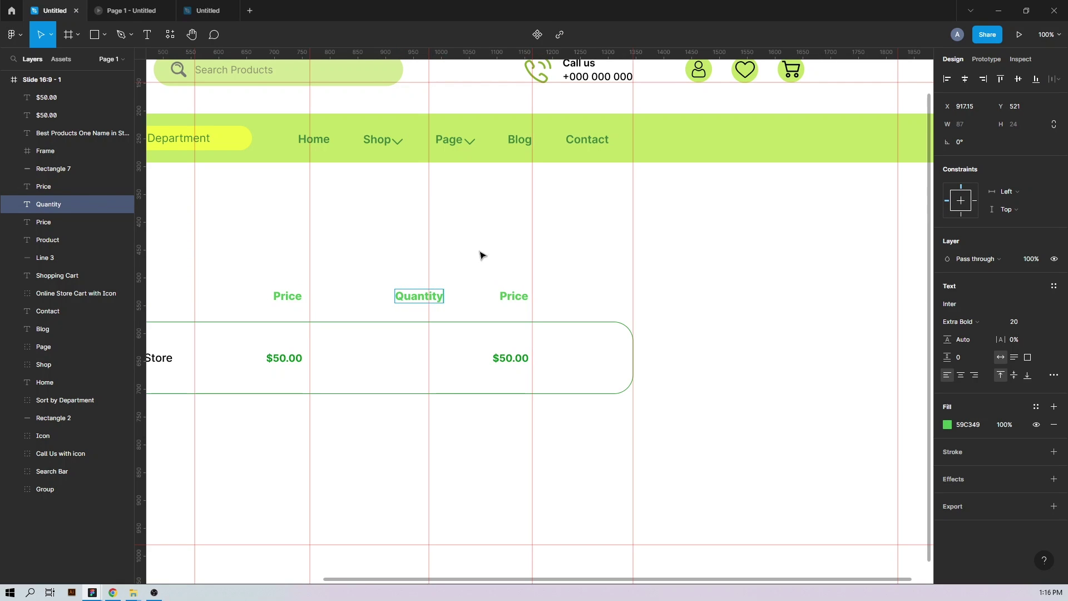
pyautogui.moveTo(426, 299); pyautogui.dragTo(409, 299)
# Step: Add horizontal guides along the upper and lower edges of the column labels, plus one above and one below the $50.00 row text
pyautogui.moveTo(461, 54); pyautogui.dragTo(446, 300)
pyautogui.moveTo(456, 53); pyautogui.dragTo(446, 289)
pyautogui.moveTo(379, 239); pyautogui.dragTo(628, 247)
pyautogui.hscroll(5, 627, 246)
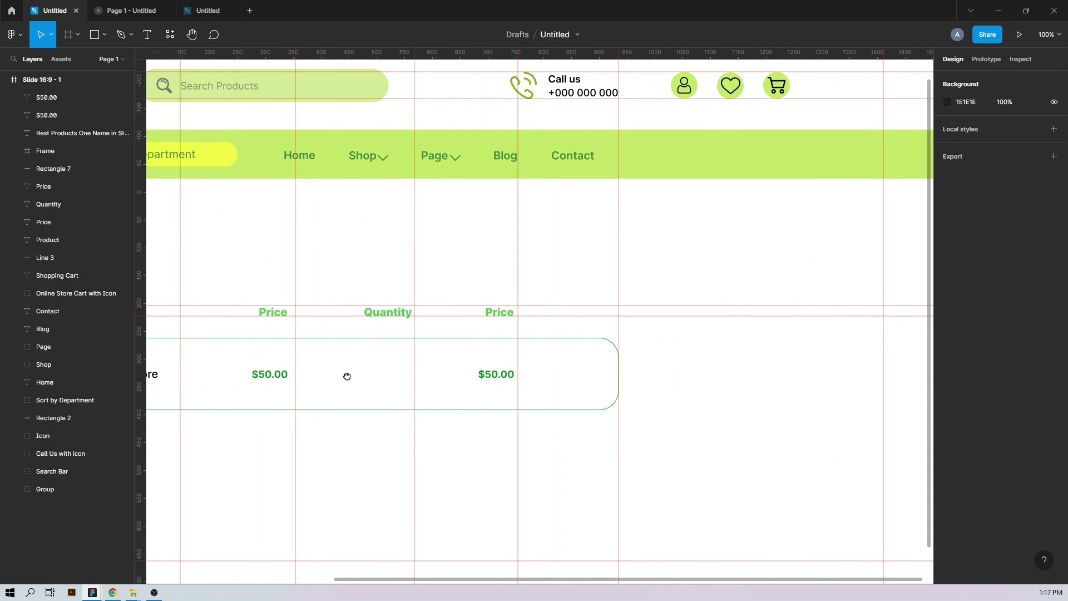
pyautogui.hotkey('ctrl', '-')
pyautogui.moveTo(448, 53); pyautogui.dragTo(412, 339)
pyautogui.moveTo(429, 53); pyautogui.dragTo(412, 351)
pyautogui.hotkey('ctrl', '+')
pyautogui.moveTo(310, 456); pyautogui.dragTo(381, 417)
pyautogui.hotkey('ctrl', '+')
pyautogui.moveTo(541, 417); pyautogui.dragTo(761, 402)
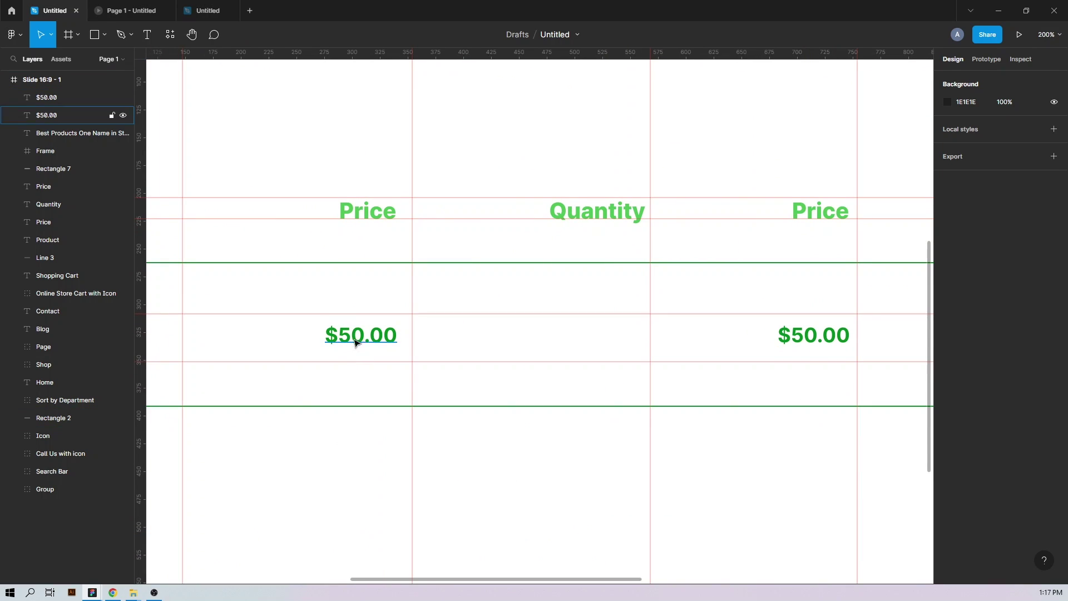
# Step: Draw a rectangle about 146 × 32.5 under the Quantity label and align it with the row's prices
pyautogui.press('r')
pyautogui.moveTo(468, 320); pyautogui.dragTo(630, 356)
pyautogui.moveTo(567, 348); pyautogui.dragTo(582, 344)
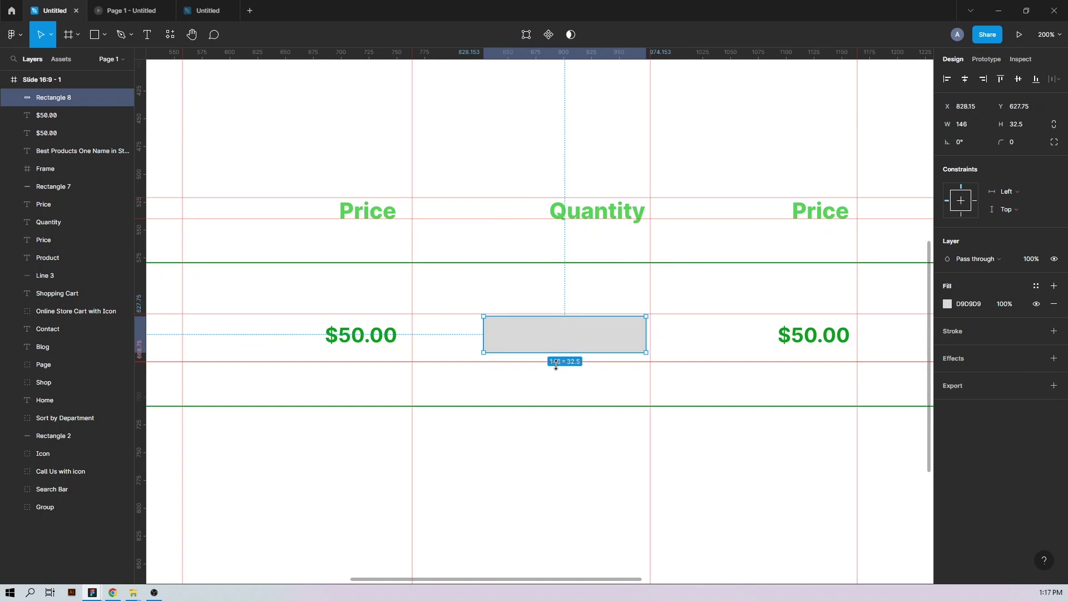
# Step: Remove the quantity rectangle's fill, give it a 1E8E02 stroke and set its corner radius to 35
pyautogui.click(1054, 303)
pyautogui.click(1053, 313)
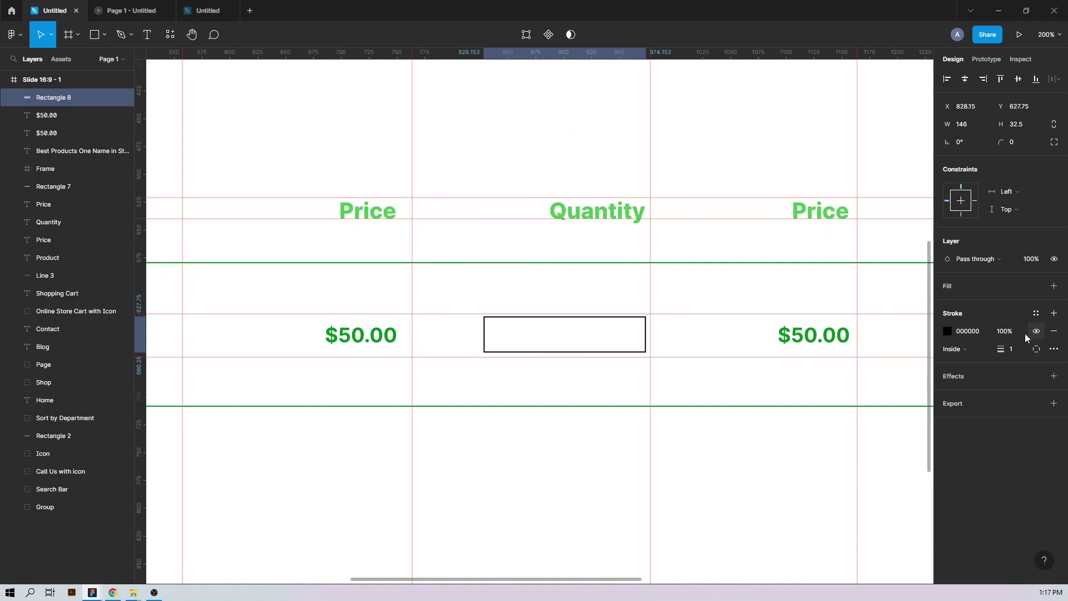
pyautogui.click(973, 331)
pyautogui.write('1E8E02')
pyautogui.press('Tab')
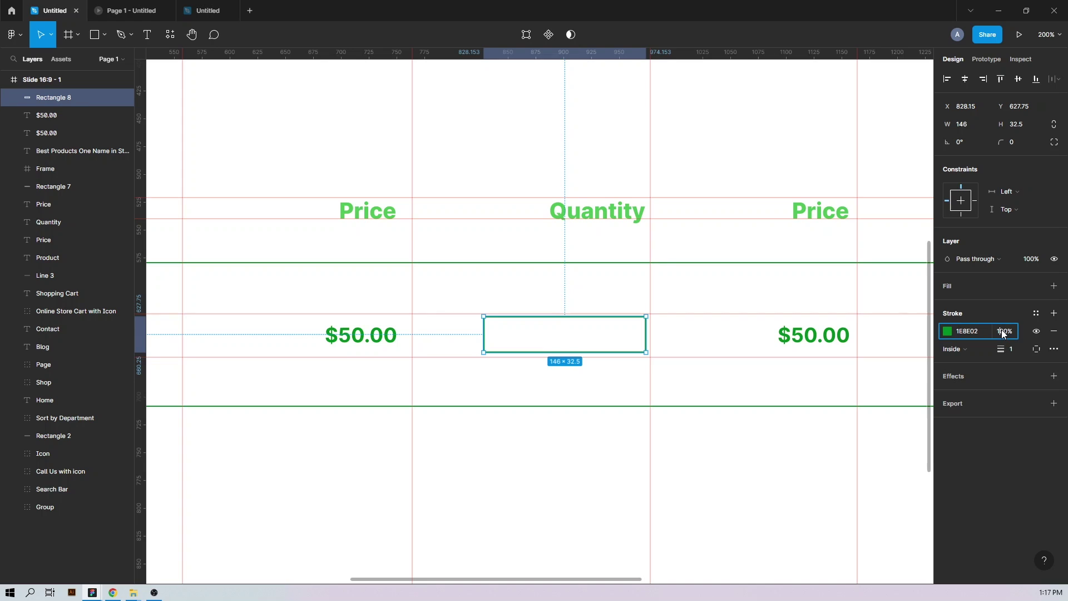
pyautogui.click(1009, 142)
pyautogui.write('35')
pyautogui.press('Return')
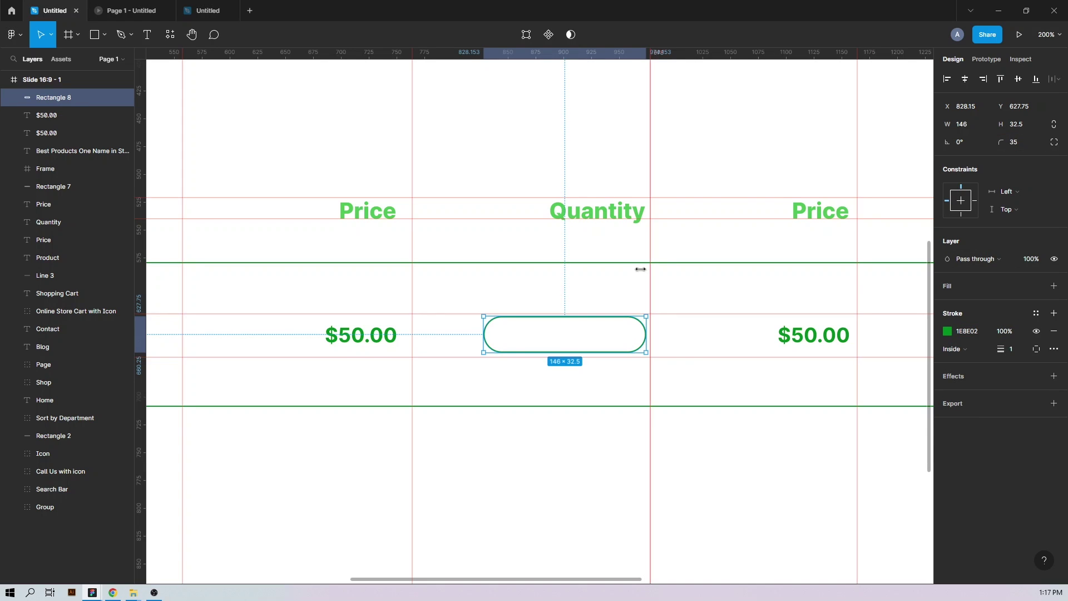
# Step: Draw a horizontal line about 21.5 wide below the product row with Round ends, and place a copy beside it
pyautogui.click(431, 436)
pyautogui.press('l')
pyautogui.moveTo(486, 483); pyautogui.dragTo(510, 485)
pyautogui.click(1008, 366)
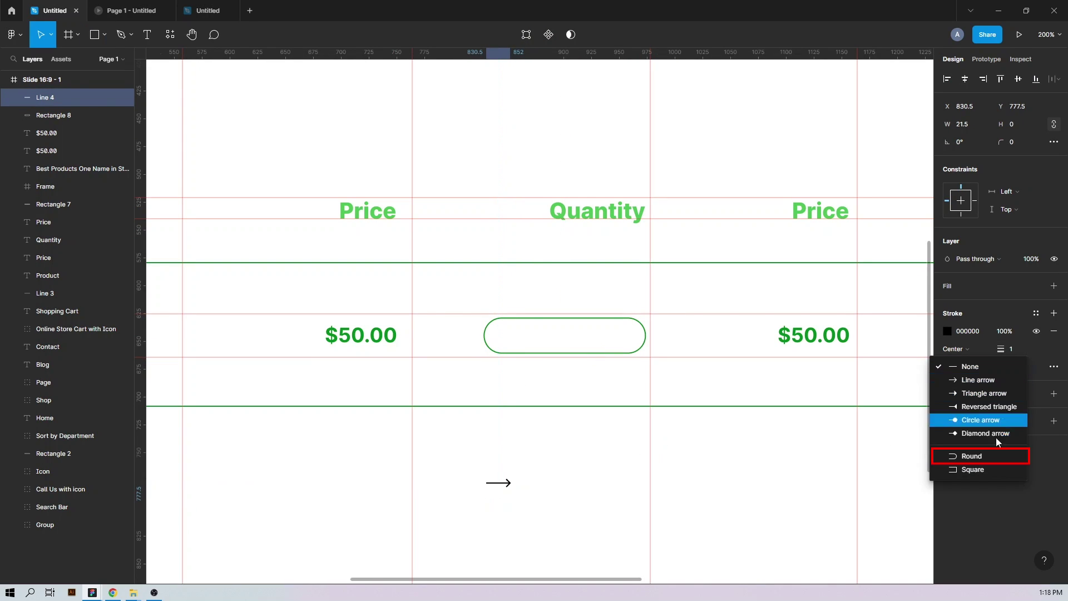
pyautogui.click(979, 450)
pyautogui.click(955, 366)
pyautogui.click(968, 452)
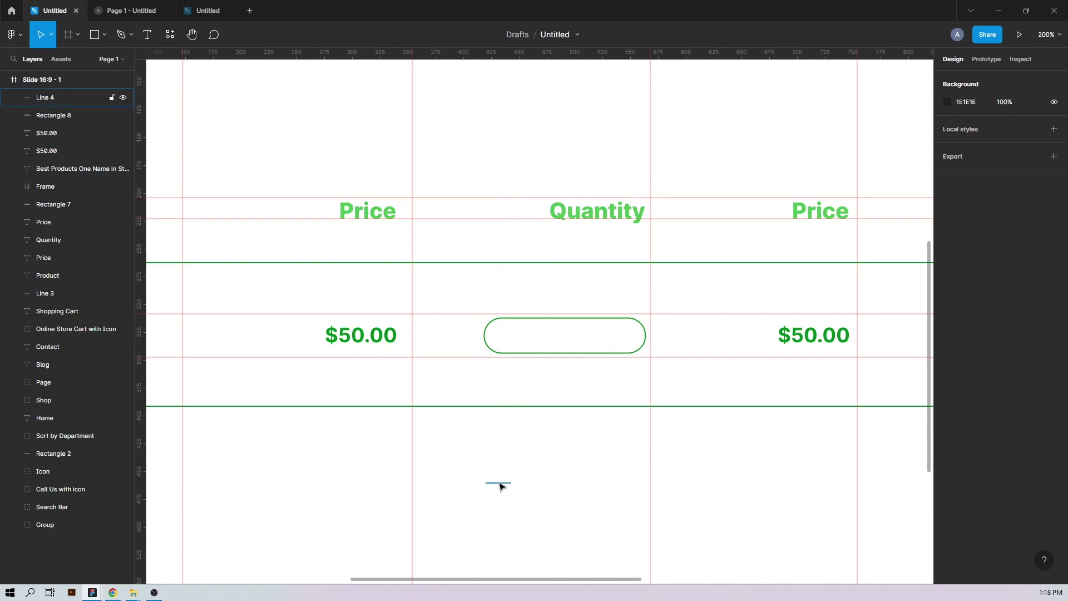
pyautogui.moveTo(489, 483); pyautogui.dragTo(540, 488)
# Step: Draw a vertical line about 23 long beside the horizontal ones, with stroke 1E8E02 and Round ends
pyautogui.press('l')
pyautogui.moveTo(448, 457); pyautogui.dragTo(448, 482)
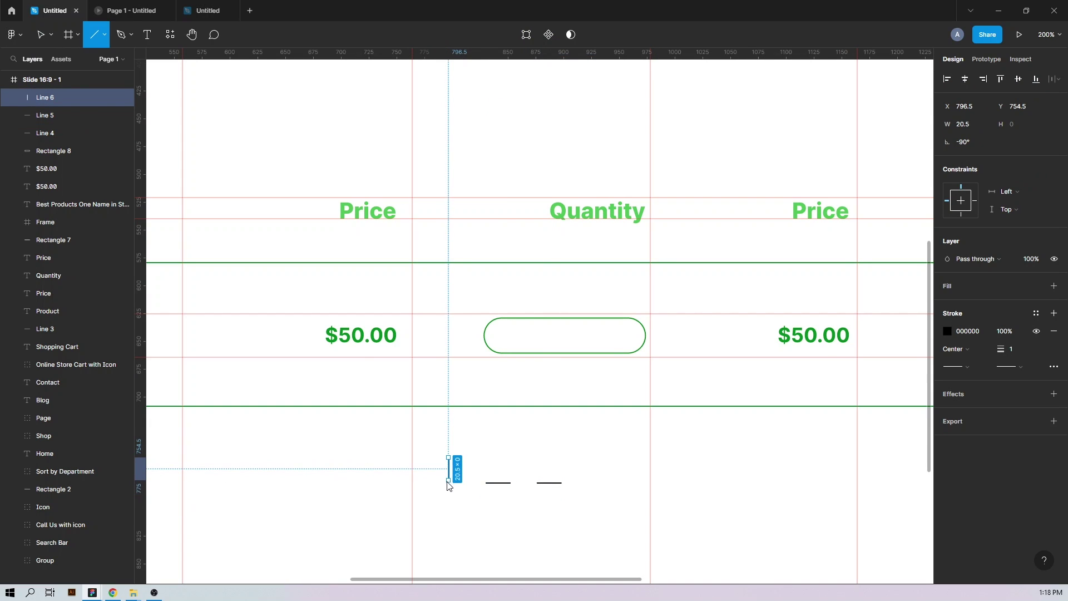
pyautogui.press('i')
pyautogui.click(644, 343)
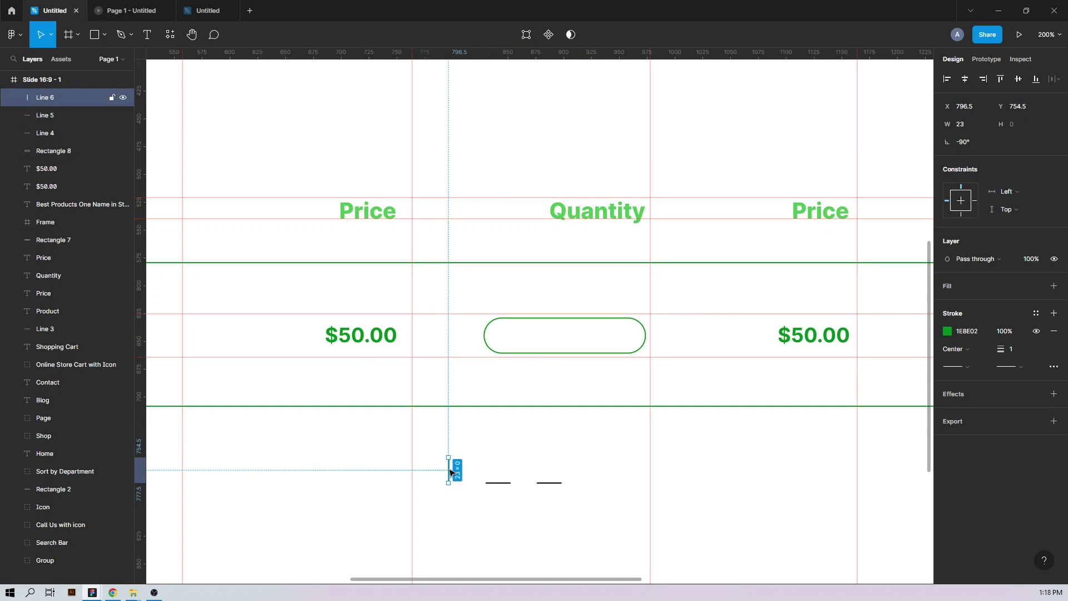
pyautogui.click(972, 366)
pyautogui.click(975, 354)
pyautogui.click(1020, 368)
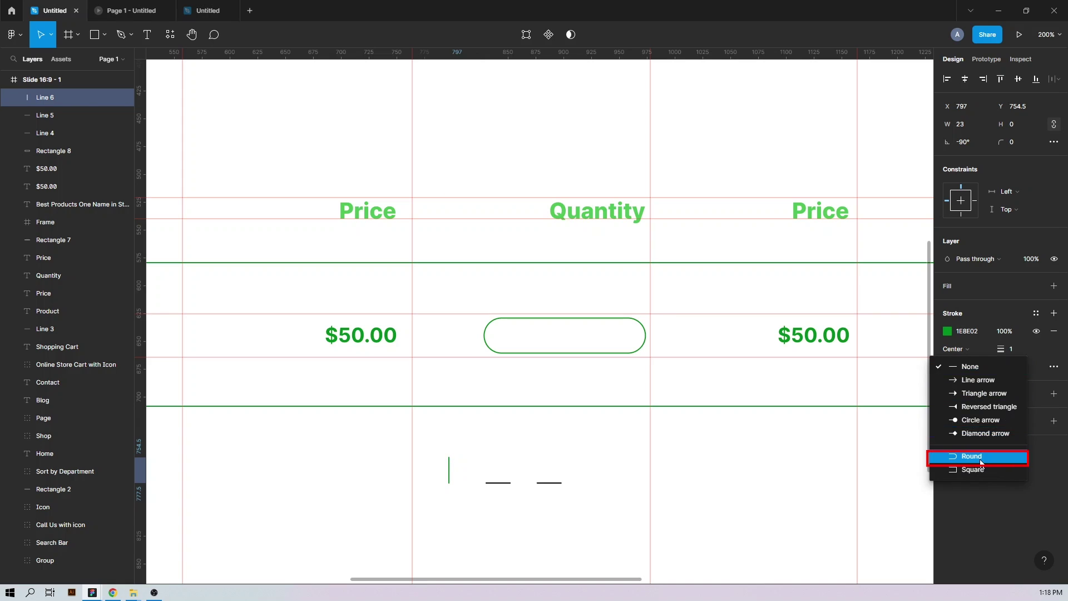
pyautogui.click(980, 459)
pyautogui.click(529, 444)
# Step: Place two vertical green dividers inside the quantity capsule and move the horizontal line into its left section as a minus sign
pyautogui.moveTo(449, 469); pyautogui.dragTo(605, 338)
pyautogui.click(495, 483)
pyautogui.moveTo(497, 482); pyautogui.dragTo(506, 336)
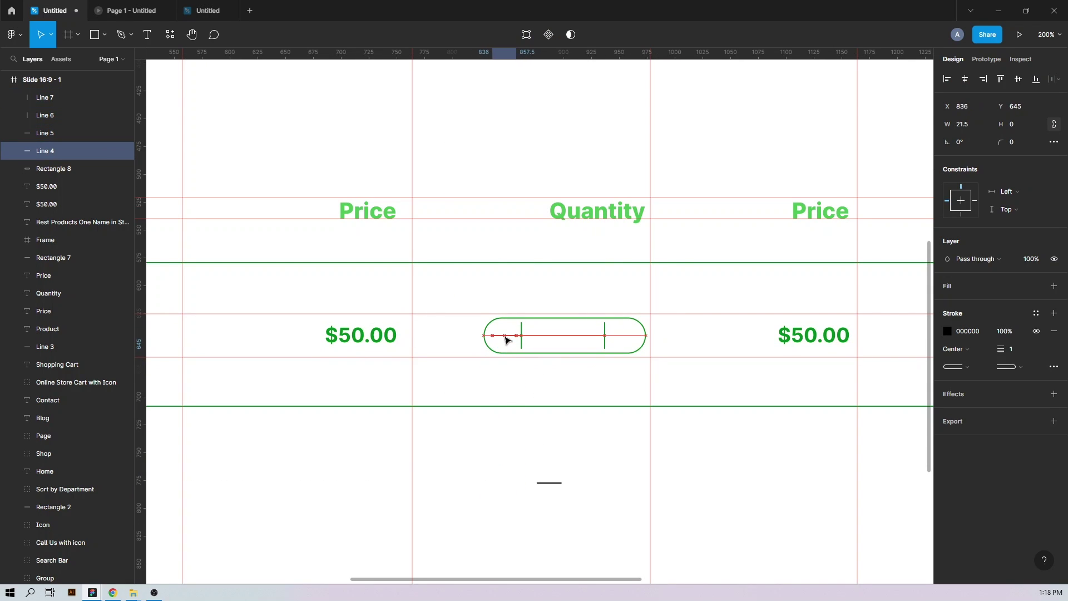
# Step: Shorten the minus line from both ends to a width of 10.5 and remove the spare horizontal line below the row
pyautogui.scroll(5, 504, 337)
pyautogui.keyDown('alt'); pyautogui.moveTo(461, 395); pyautogui.dragTo(449, 395); pyautogui.keyUp('alt')
pyautogui.click(546, 415)
pyautogui.press('-')
pyautogui.click(492, 355)
pyautogui.click(556, 364)
pyautogui.hotkey('shift', '0')
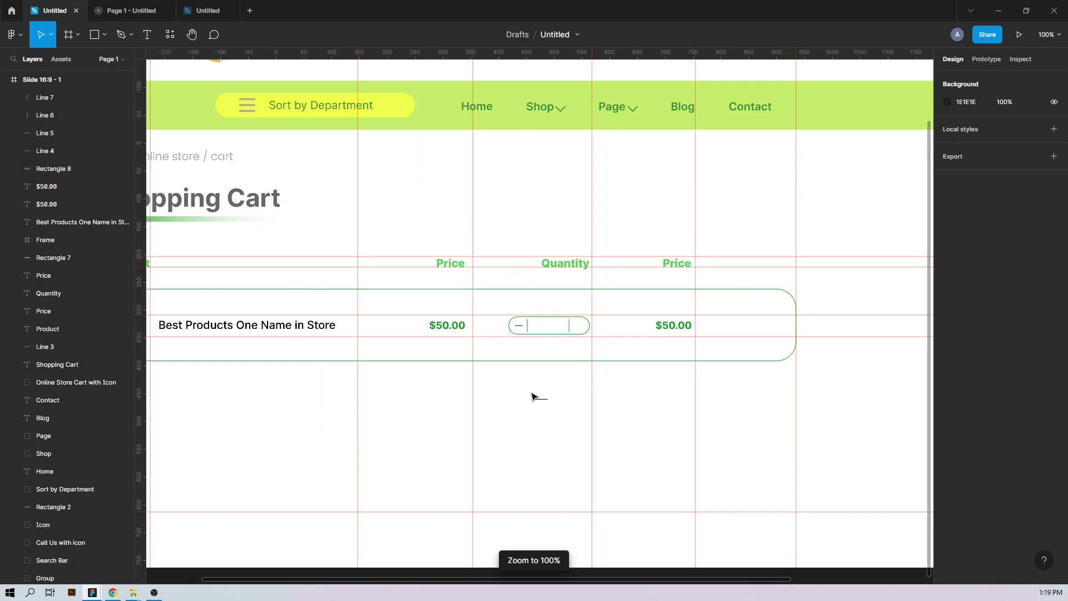
pyautogui.scroll(6, 506, 389)
pyautogui.click(435, 398)
pyautogui.scroll(-2, 508, 541)
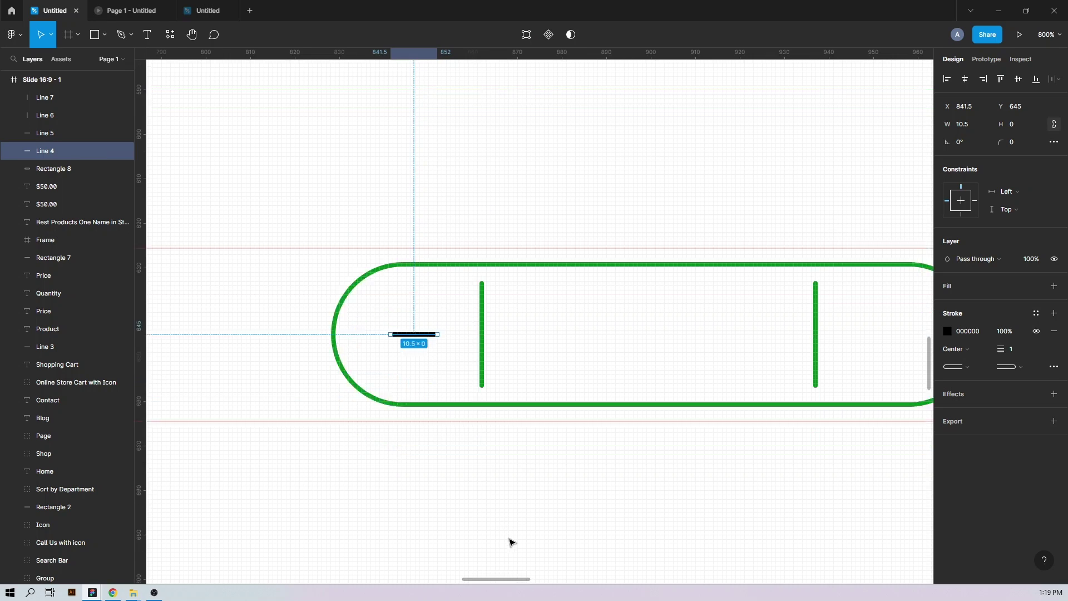
pyautogui.scroll(-5, 508, 542)
pyautogui.click(583, 477)
# Step: Build a plus sign from two crossed copies of the minus line and place it in the quantity capsule's right section
pyautogui.press('+')
pyautogui.keyDown('alt'); pyautogui.moveTo(479, 291); pyautogui.dragTo(519, 391); pyautogui.keyUp('alt')
pyautogui.rightClick(515, 392)
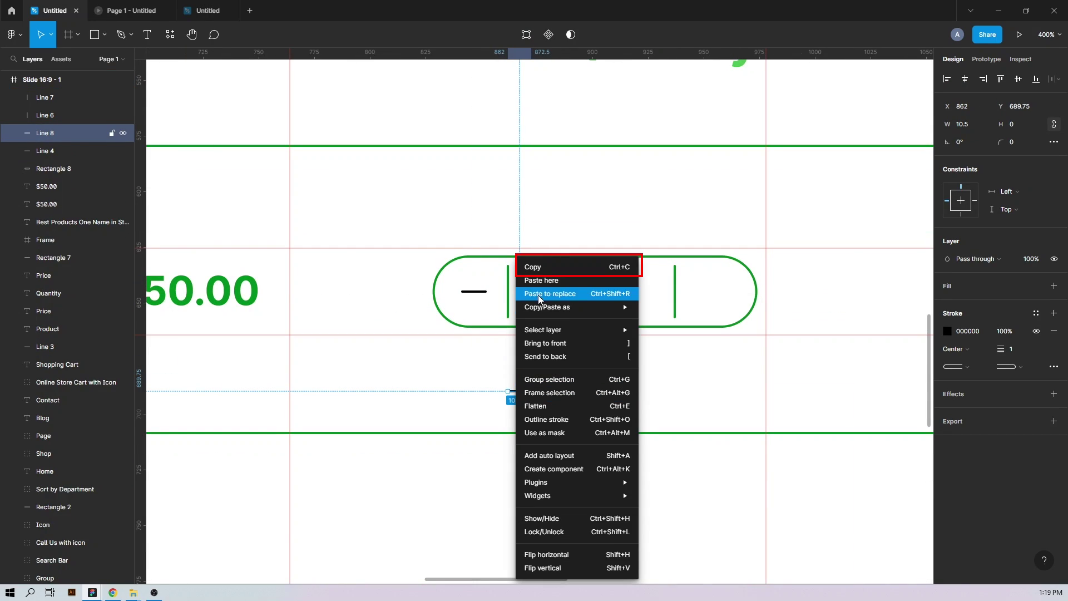
pyautogui.click(532, 267)
pyautogui.hotkey('ctrl', 'v')
pyautogui.moveTo(533, 394); pyautogui.dragTo(730, 310)
pyautogui.keyDown('shift'); pyautogui.click(511, 391); pyautogui.keyUp('shift')
pyautogui.click(718, 296)
pyautogui.click(706, 288)
# Step: Group the plus sign's lines, name the group "Plus" and rename the minus line's layer "Minus"
pyautogui.hotkey('ctrl', 'g')
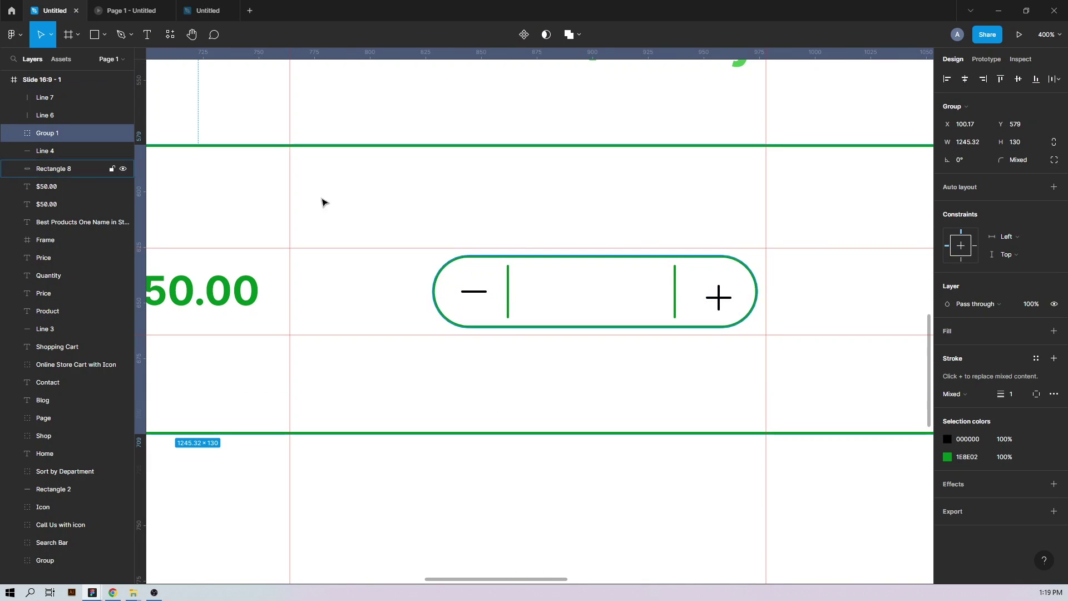
pyautogui.doubleClick(58, 137)
pyautogui.write('Plus')
pyautogui.click(479, 294)
pyautogui.click(49, 150)
pyautogui.write('Mi')
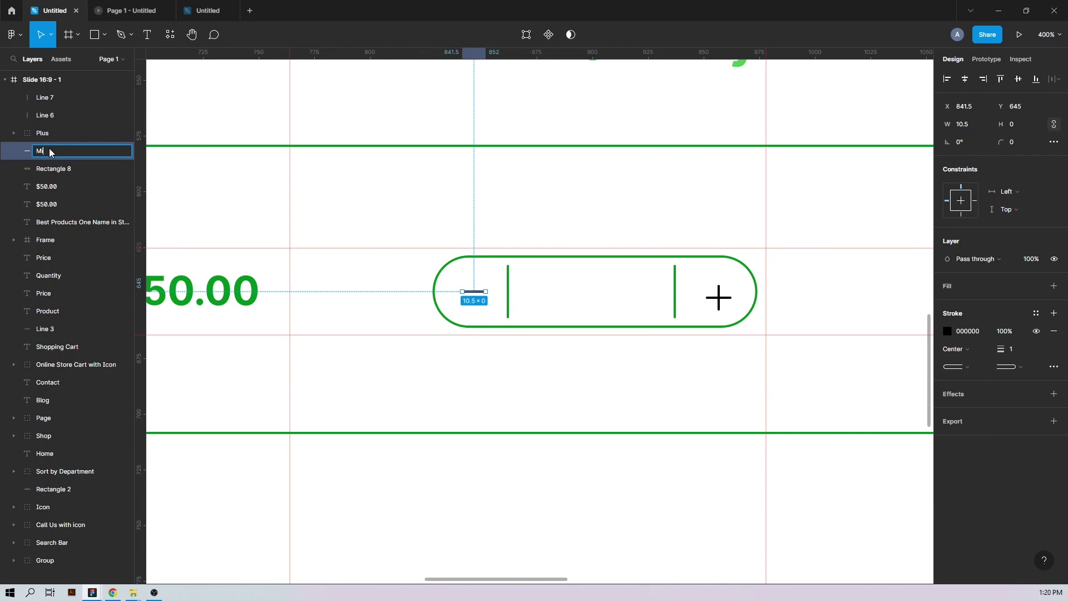
pyautogui.write('nus')
pyautogui.press('Return')
# Step: Align the vertical centres of the minus and plus signs inside the quantity capsule
pyautogui.keyDown('shift'); pyautogui.click(45, 137); pyautogui.keyUp('shift')
pyautogui.click(1018, 79)
pyautogui.click(333, 234)
pyautogui.click(473, 290)
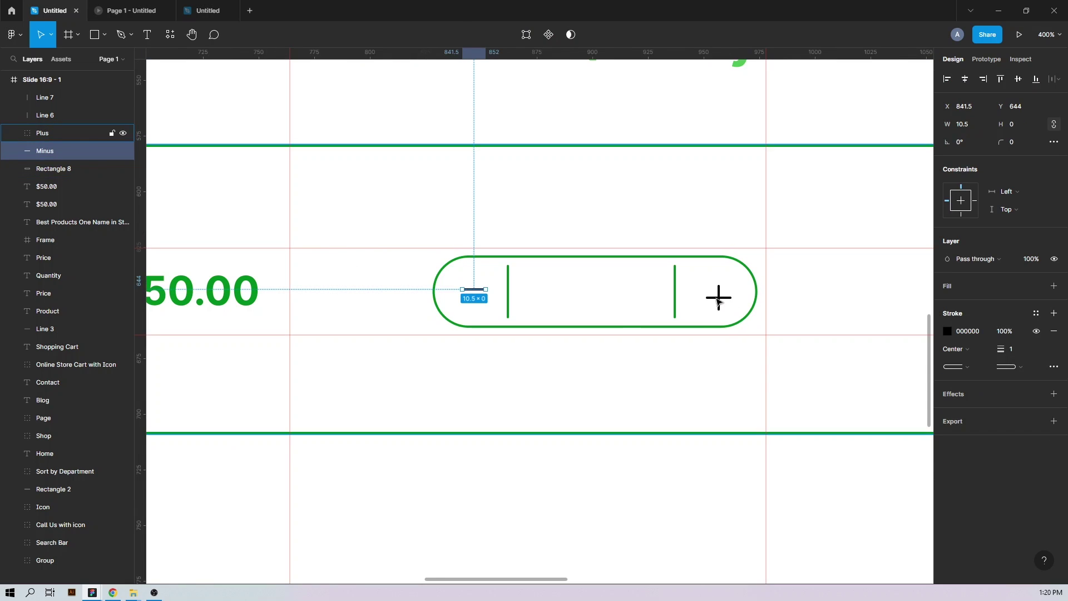
pyautogui.moveTo(703, 279); pyautogui.dragTo(729, 311)
pyautogui.keyDown('shift'); pyautogui.click(468, 291); pyautogui.keyUp('shift')
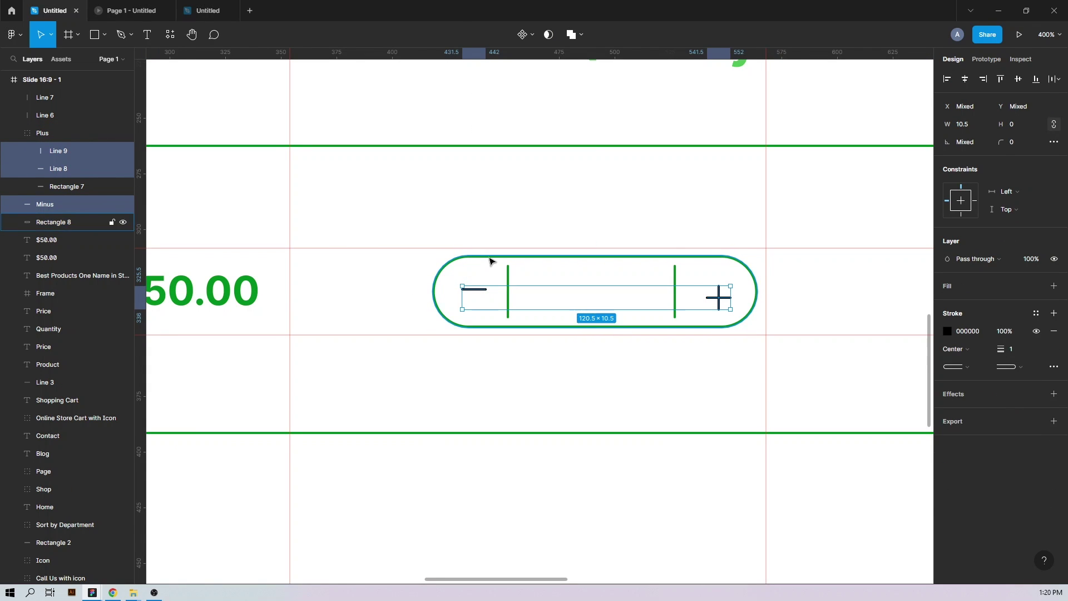
pyautogui.click(809, 258)
pyautogui.moveTo(401, 261); pyautogui.dragTo(389, 277)
pyautogui.click(383, 283)
# Step: Add the text "3" below the quantity capsule and format it in Poppins Bold, size 15
pyautogui.press('t')
pyautogui.click(444, 394)
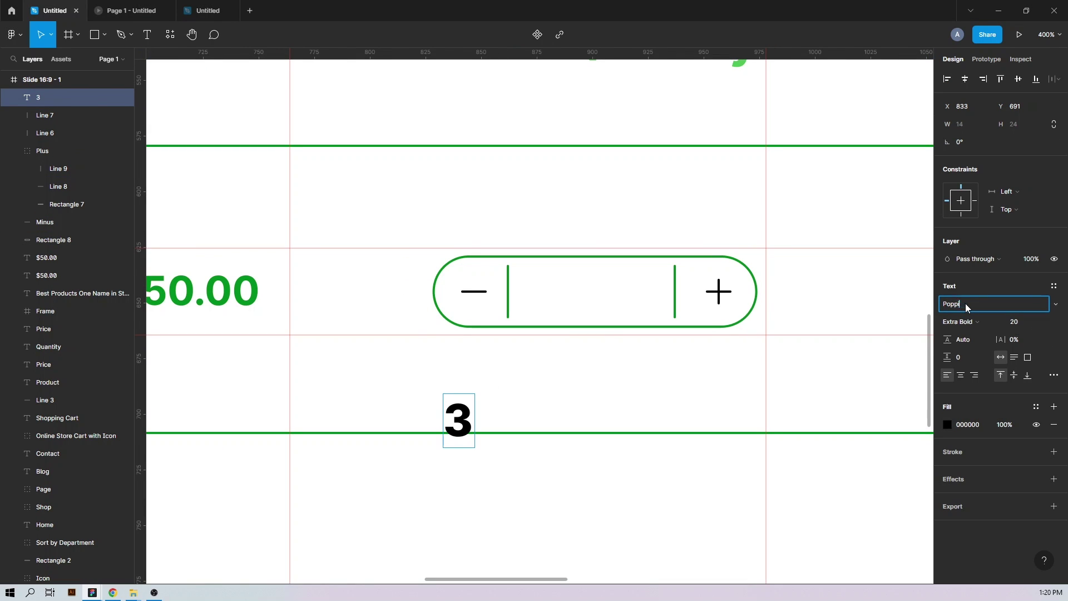
pyautogui.hotkey('ctrl', 'a')
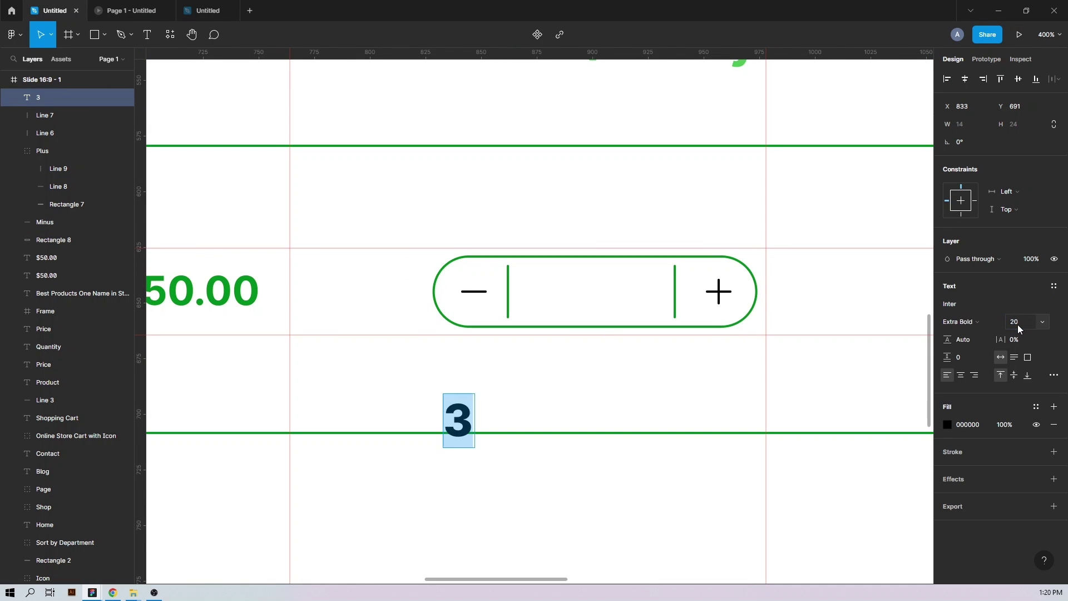
pyautogui.click(960, 305)
pyautogui.write('F')
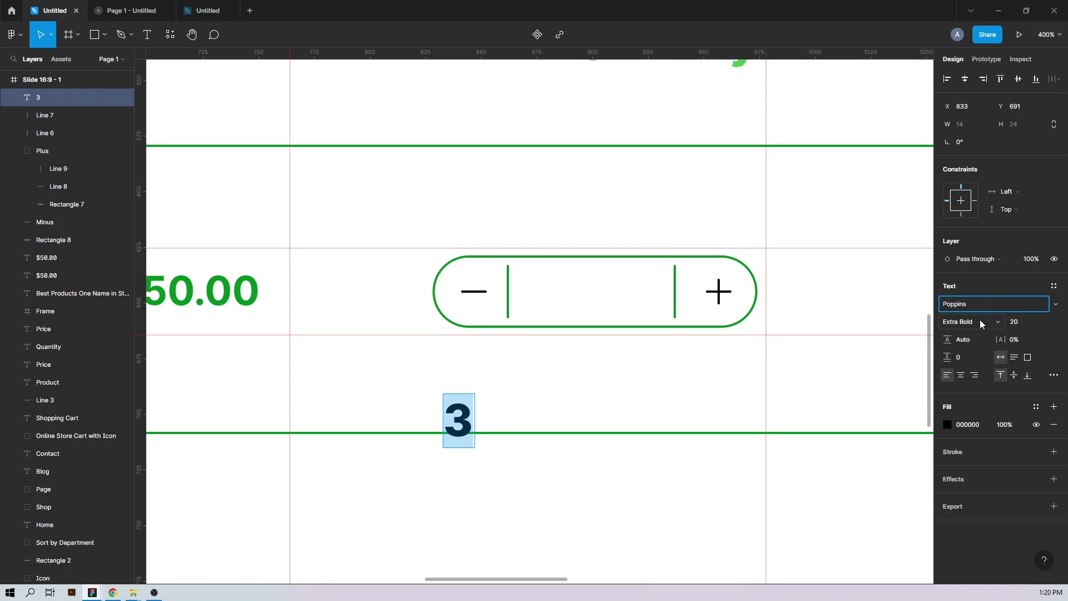
pyautogui.click(977, 322)
pyautogui.click(890, 305)
pyautogui.click(1017, 321)
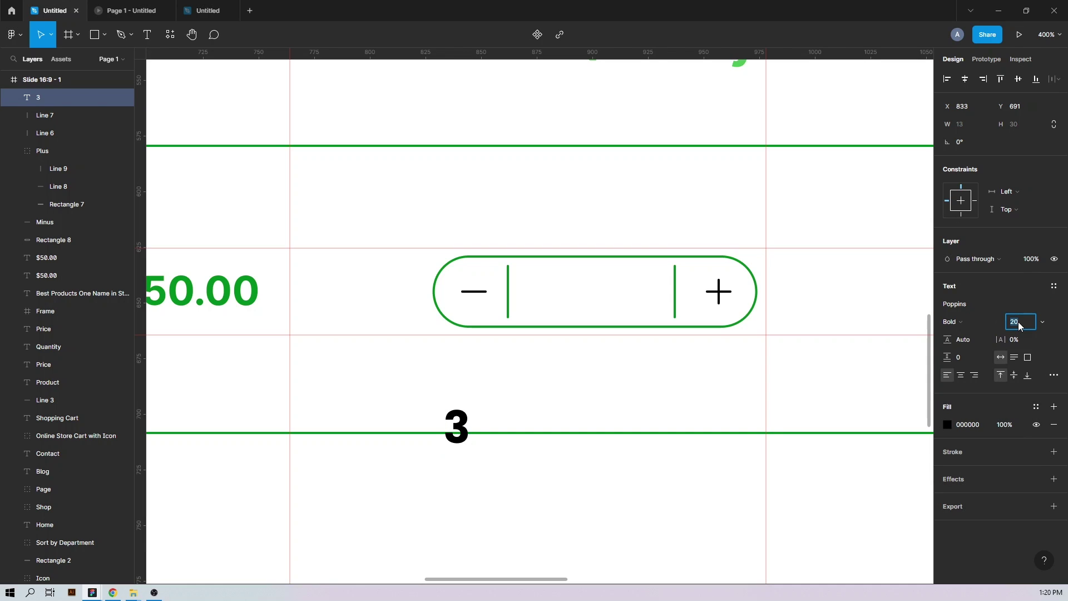
# Step: Sample the price's green 1E8E02 as the fill of the "3" and centre the number in the quantity capsule
pyautogui.click(947, 424)
pyautogui.click(816, 460)
pyautogui.click(245, 291)
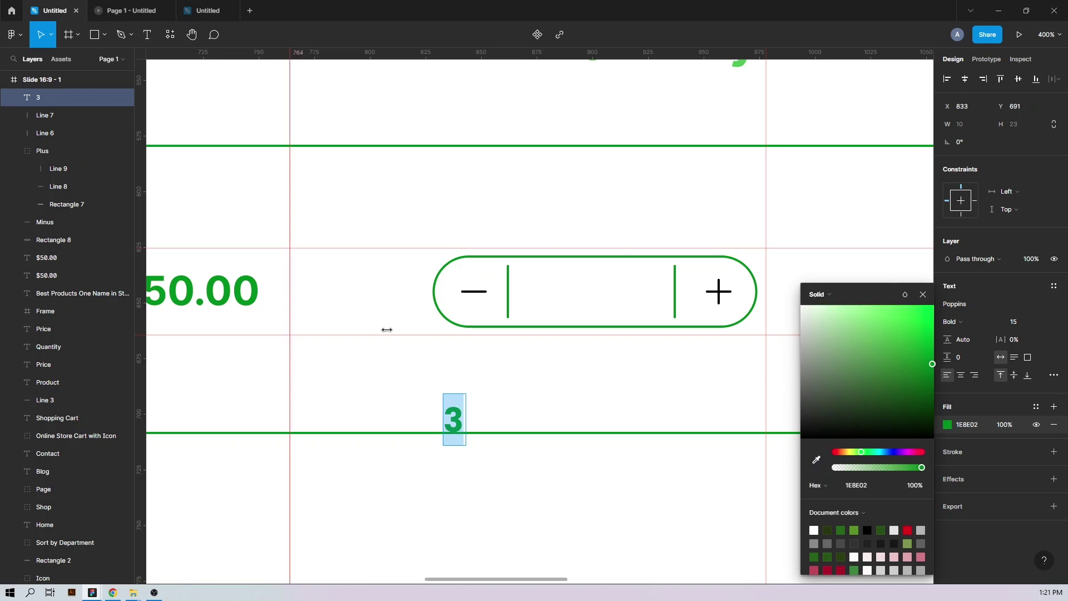
pyautogui.press('Escape')
pyautogui.press('Escape')
pyautogui.moveTo(454, 417); pyautogui.dragTo(596, 297)
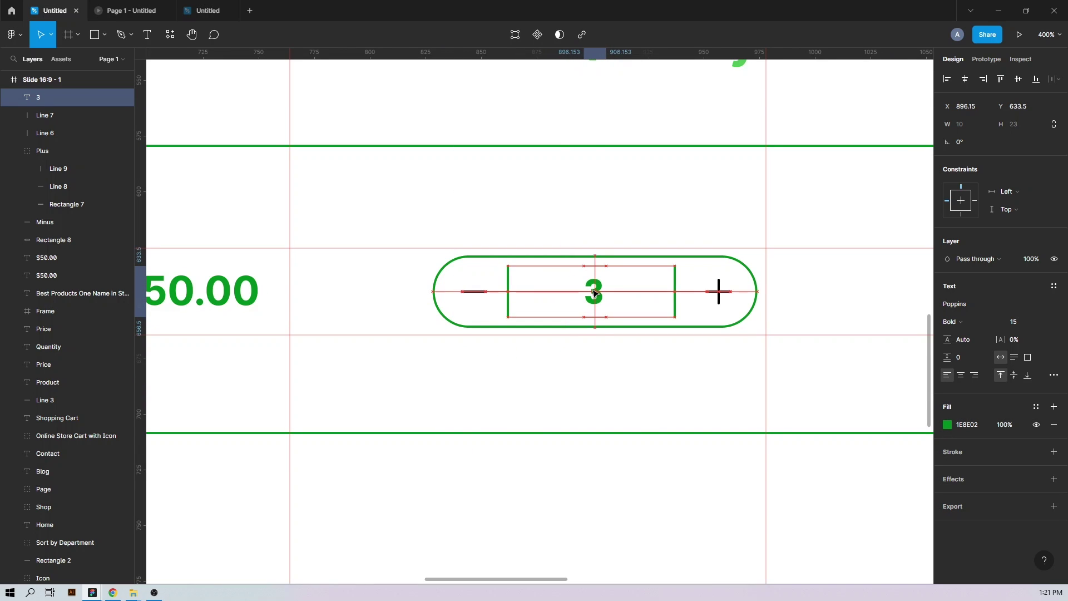
# Step: Try to distribute the quantity capsule's elements with equal horizontal spacing
pyautogui.moveTo(398, 252); pyautogui.dragTo(742, 336)
pyautogui.click(1055, 82)
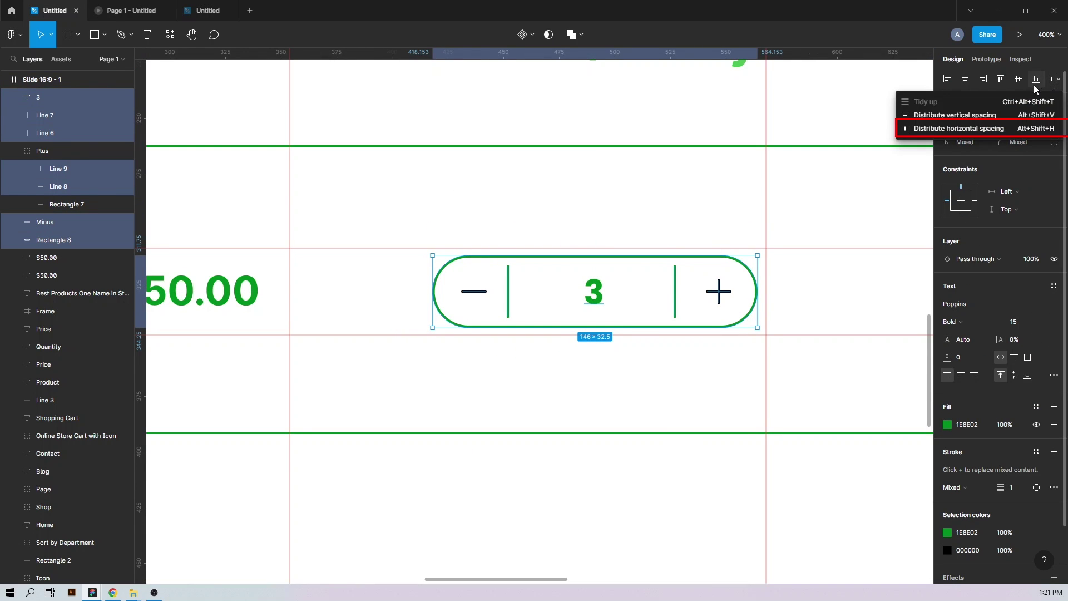
pyautogui.click(956, 128)
pyautogui.hotkey('ctrl', 'z')
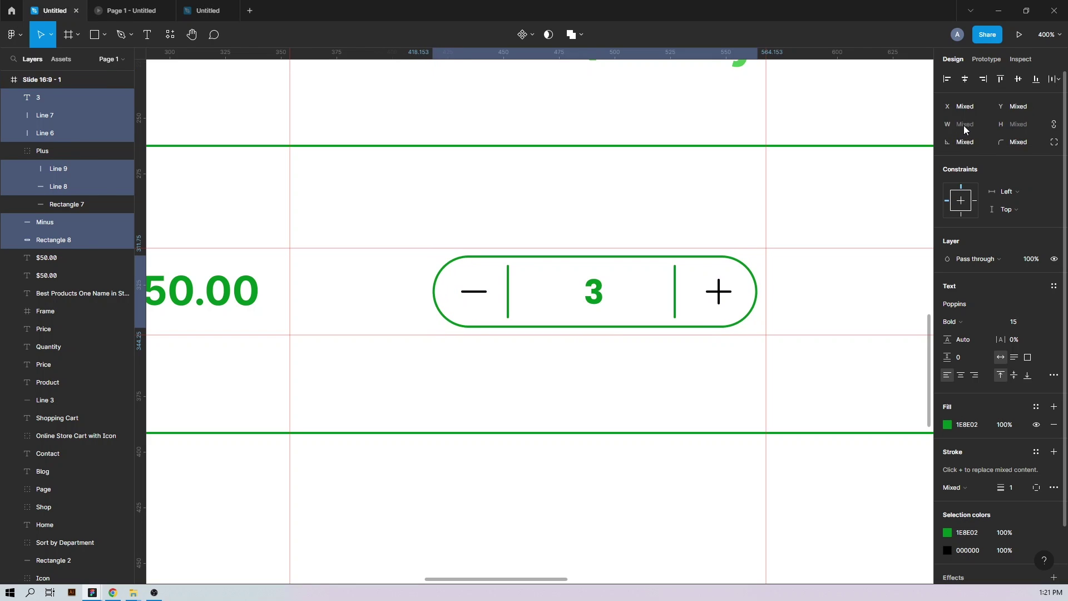
# Step: Move both vertical dividers inward so they sit closer to the "3", at equal distances on either side
pyautogui.click(656, 222)
pyautogui.moveTo(677, 294); pyautogui.dragTo(651, 294)
pyautogui.click(508, 301)
pyautogui.moveTo(510, 303); pyautogui.dragTo(540, 303)
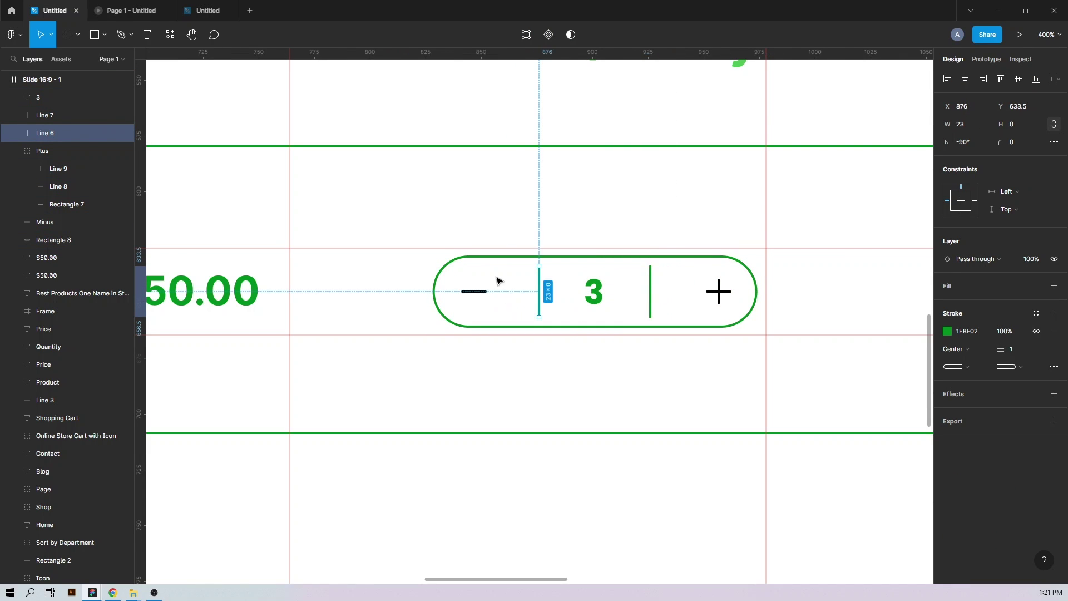
pyautogui.moveTo(396, 266); pyautogui.dragTo(777, 305)
pyautogui.click(1055, 82)
pyautogui.click(813, 306)
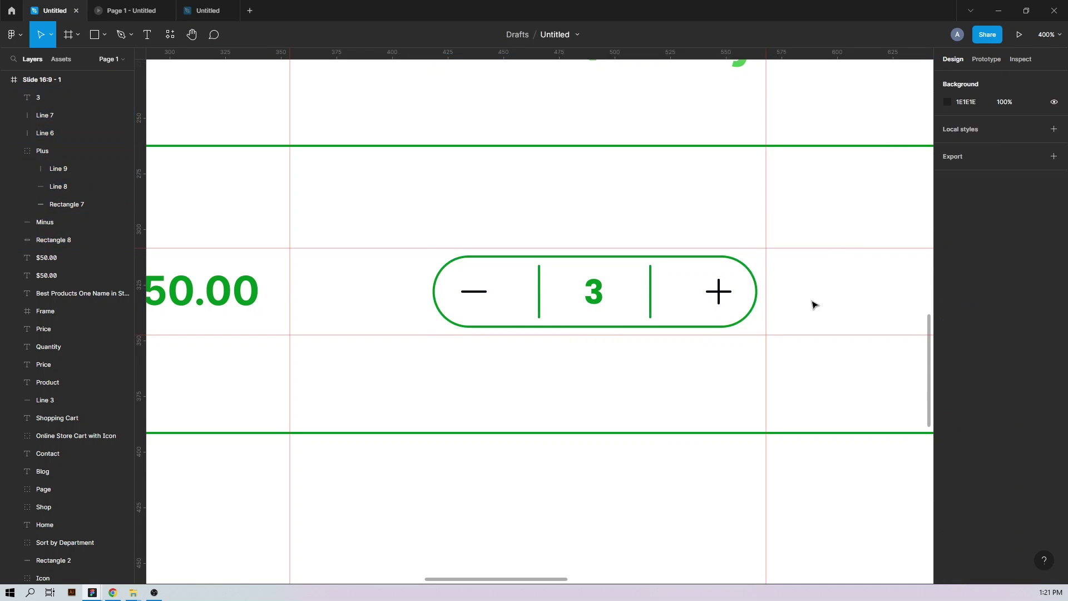
# Step: Shift the plus sign and the minus sign inward so each sits centred in its section of the quantity capsule
pyautogui.click(719, 292)
pyautogui.click(19, 151)
pyautogui.press('Left')
pyautogui.press('Left')
pyautogui.press('Left')
pyautogui.press('Left')
pyautogui.press('Left')
pyautogui.press('Left')
pyautogui.press('Left')
pyautogui.press('Left')
pyautogui.moveTo(471, 296); pyautogui.dragTo(491, 297)
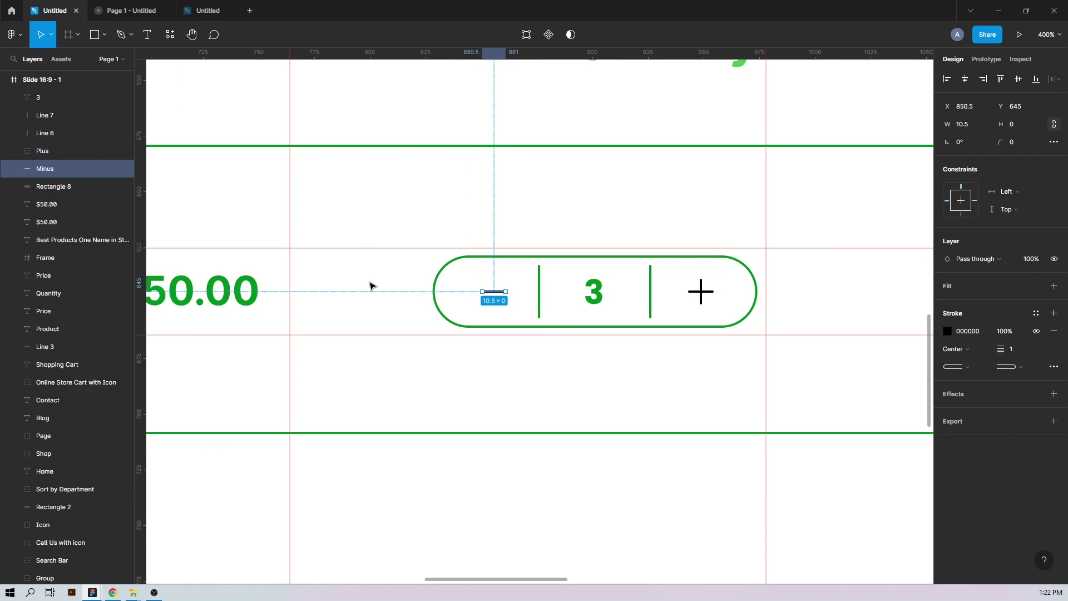
pyautogui.click(369, 284)
# Step: Change the last column's Price label to "Subtotal" and position it above that column's $50.00
pyautogui.hotkey('ctrl', '0')
pyautogui.hotkey('ctrl', '-')
pyautogui.hotkey('ctrl', '=')
pyautogui.hotkey('ctrl', '=')
pyautogui.hscroll(5, 597, 295)
pyautogui.scroll(1, 598, 295)
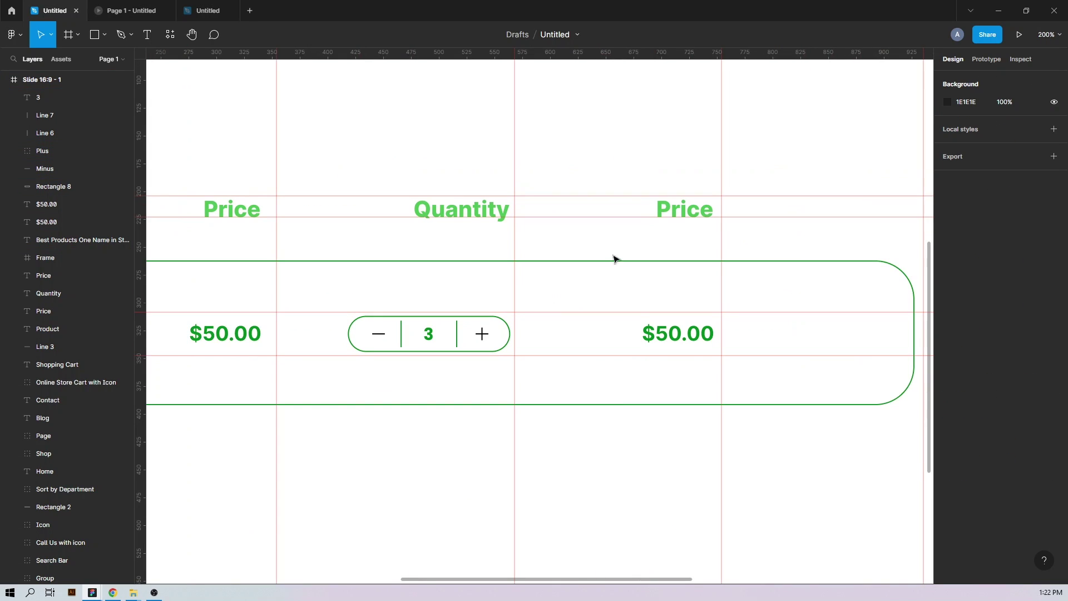
pyautogui.click(675, 214)
pyautogui.moveTo(682, 213); pyautogui.dragTo(652, 213)
pyautogui.click(641, 159)
pyautogui.moveTo(781, 240); pyautogui.dragTo(660, 208)
pyautogui.hscroll(2, 660, 208)
pyautogui.scroll(-1, 659, 209)
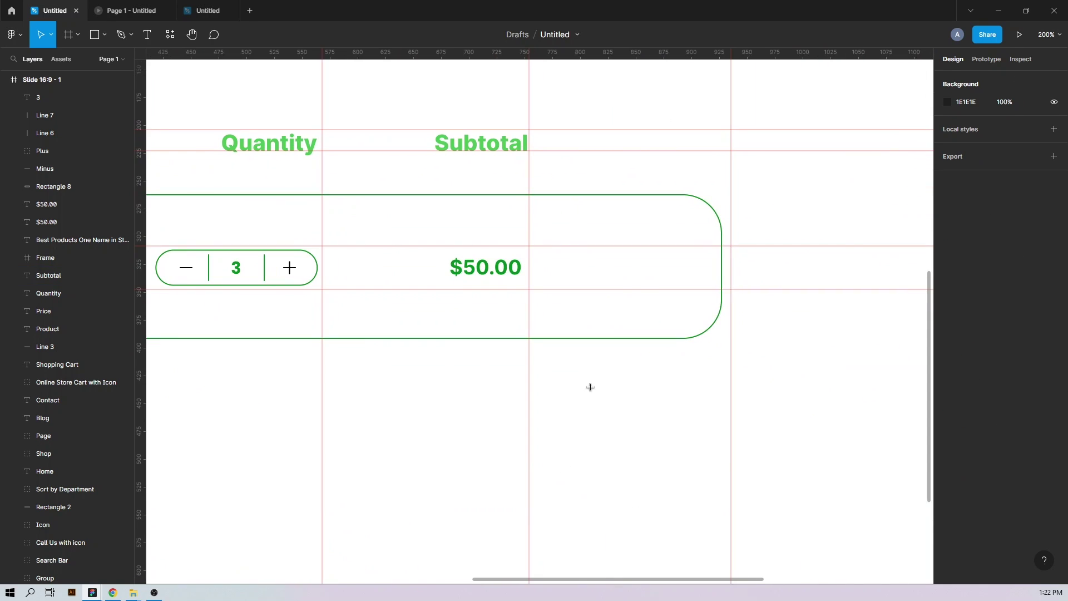
# Step: Draw a vertical line about 24.5 long below the cart row, with round ends and a stroke width of 2
pyautogui.press('l')
pyautogui.moveTo(591, 375); pyautogui.dragTo(591, 402)
pyautogui.click(1021, 365)
pyautogui.click(971, 455)
pyautogui.click(1011, 349)
pyautogui.write('2')
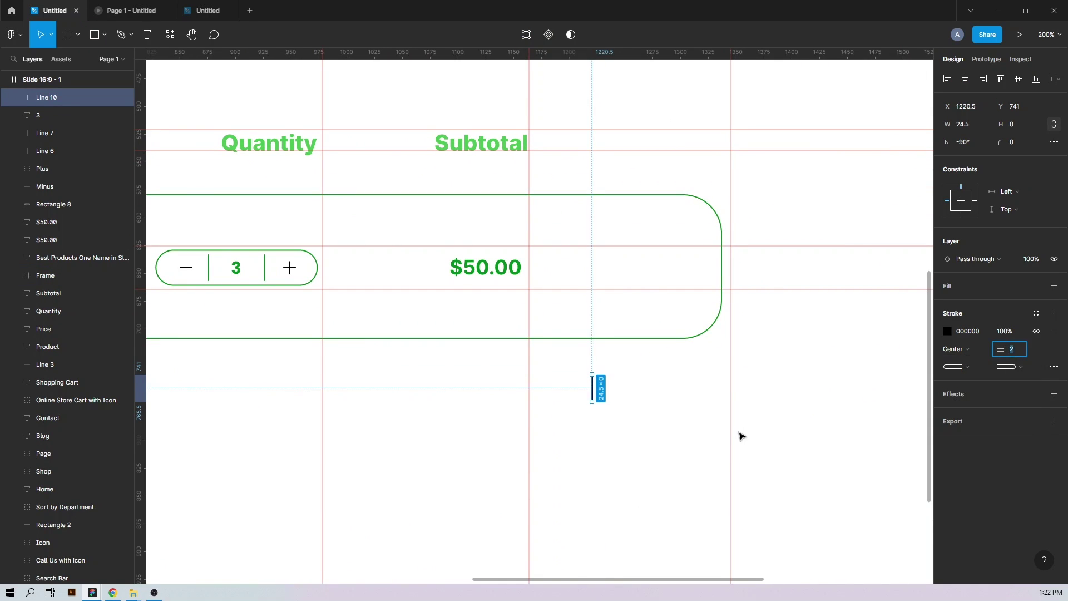
pyautogui.click(739, 436)
# Step: Recolour the short vertical line with the green sampled from the $50.00 subtotal
pyautogui.click(592, 388)
pyautogui.press('i')
pyautogui.click(483, 261)
pyautogui.click(562, 356)
pyautogui.click(592, 389)
# Step: Duplicate the short line, cross the two copies into an X and place it in the cart row after the subtotal
pyautogui.hotkey('ctrl', 'd')
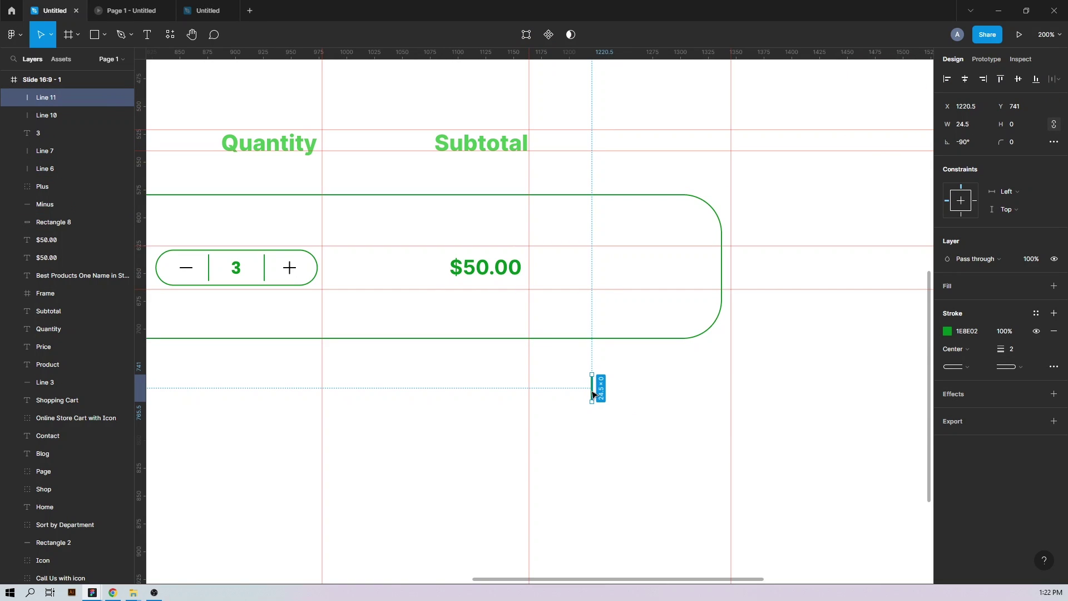
pyautogui.moveTo(595, 370); pyautogui.dragTo(631, 271)
pyautogui.hotkey('ctrl', '-')
pyautogui.hotkey('ctrl', '-')
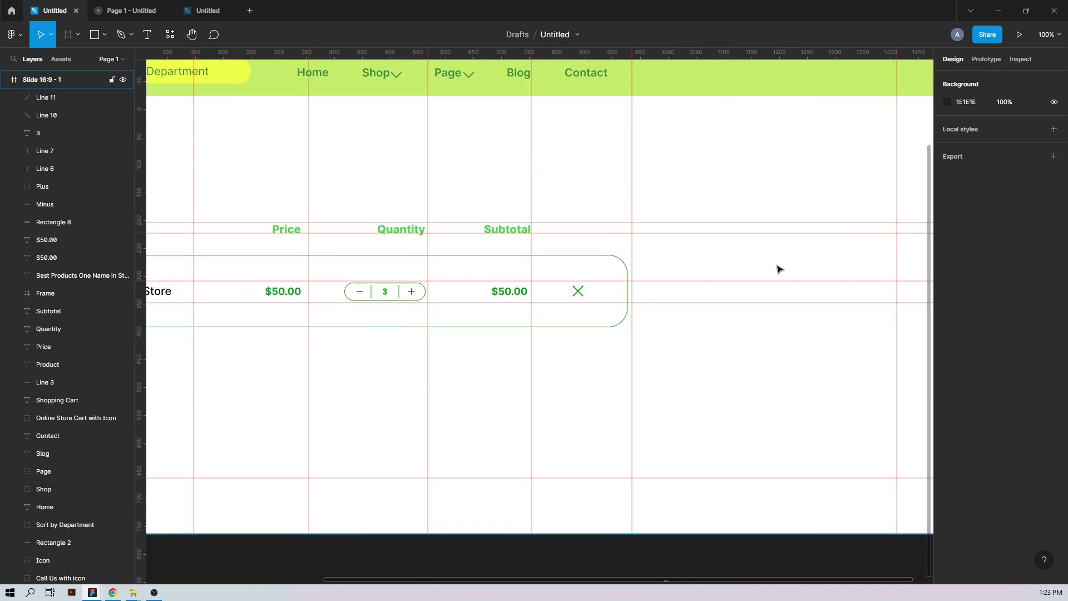
# Step: Group the cart row's elements and place a duplicate row beneath it, checking the page in the prototype preview
pyautogui.keyDown('shift'); pyautogui.click(39, 293); pyautogui.keyUp('shift')
pyautogui.hotkey('ctrl', 'g')
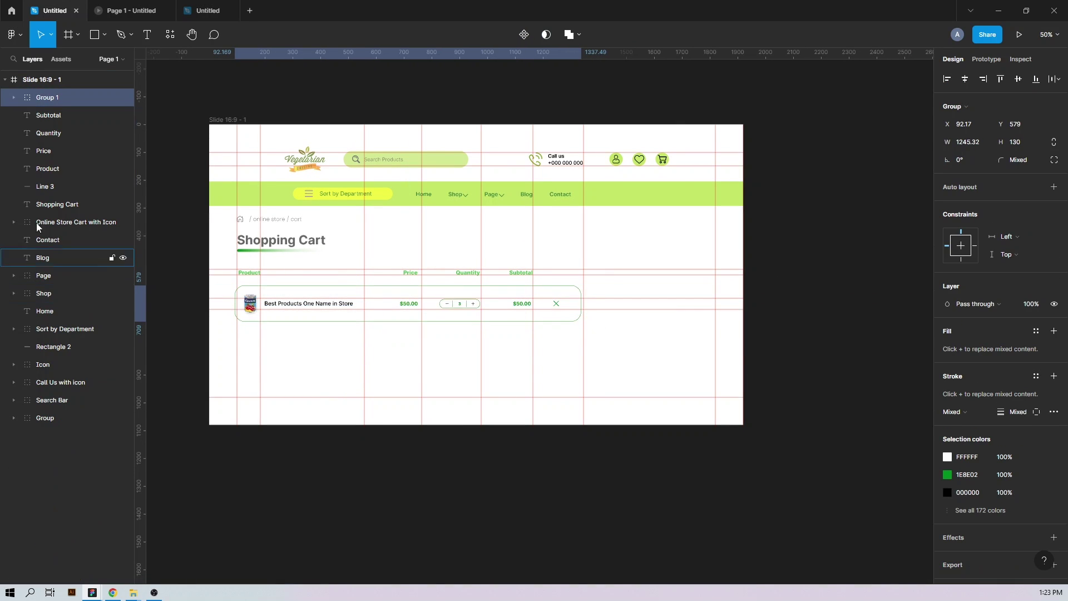
pyautogui.moveTo(454, 305); pyautogui.dragTo(457, 350)
pyautogui.click(639, 362)
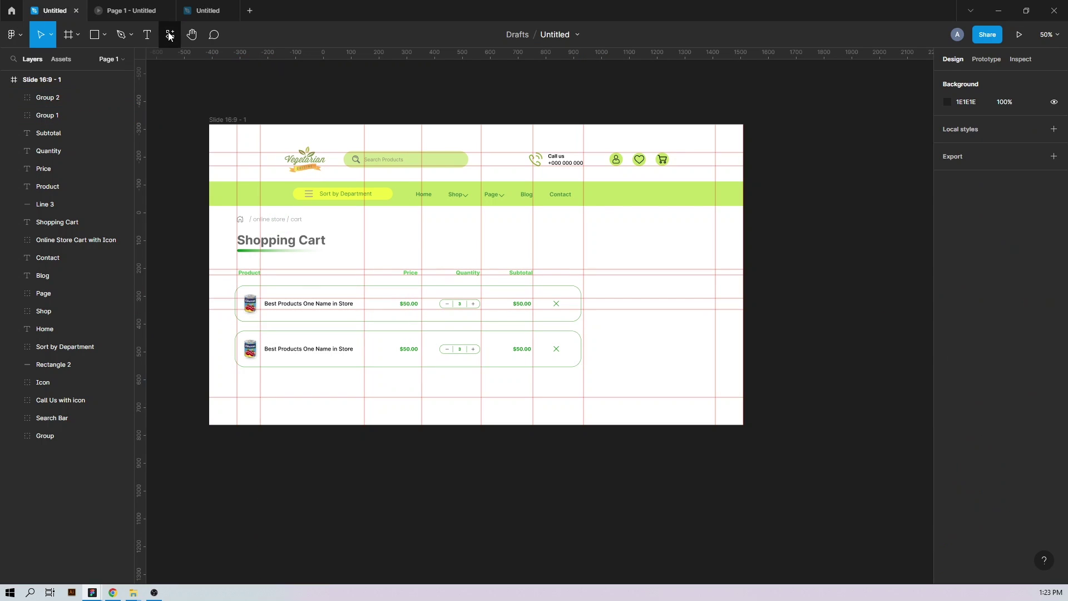
pyautogui.click(132, 7)
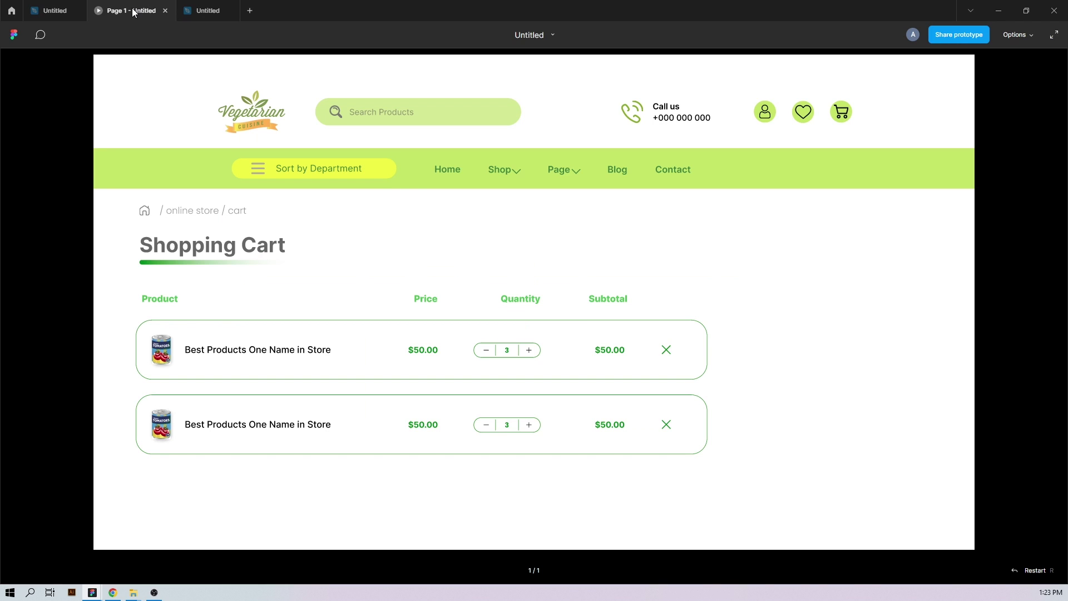
pyautogui.click(62, 15)
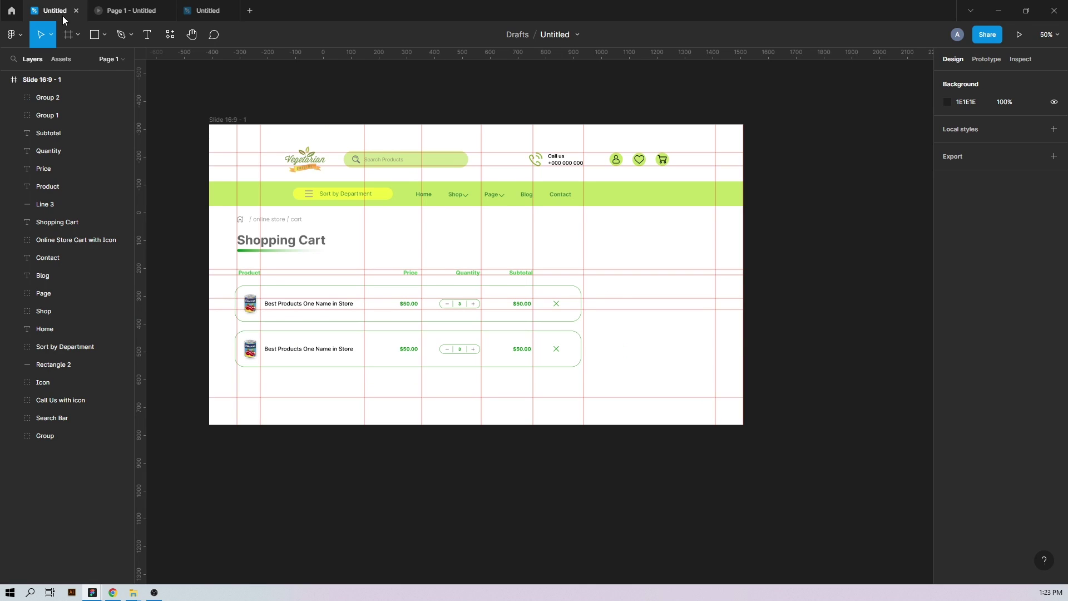
# Step: Draw a button rectangle about 296 × 51 below the second cart row with fill C4E454 and corner radius 20
pyautogui.hotkey('ctrl', '+')
pyautogui.moveTo(317, 339); pyautogui.dragTo(196, 284)
pyautogui.moveTo(348, 396)
pyautogui.mouseDown()
pyautogui.moveTo(410, 369)
pyautogui.moveTo(527, 382)
pyautogui.mouseUp()
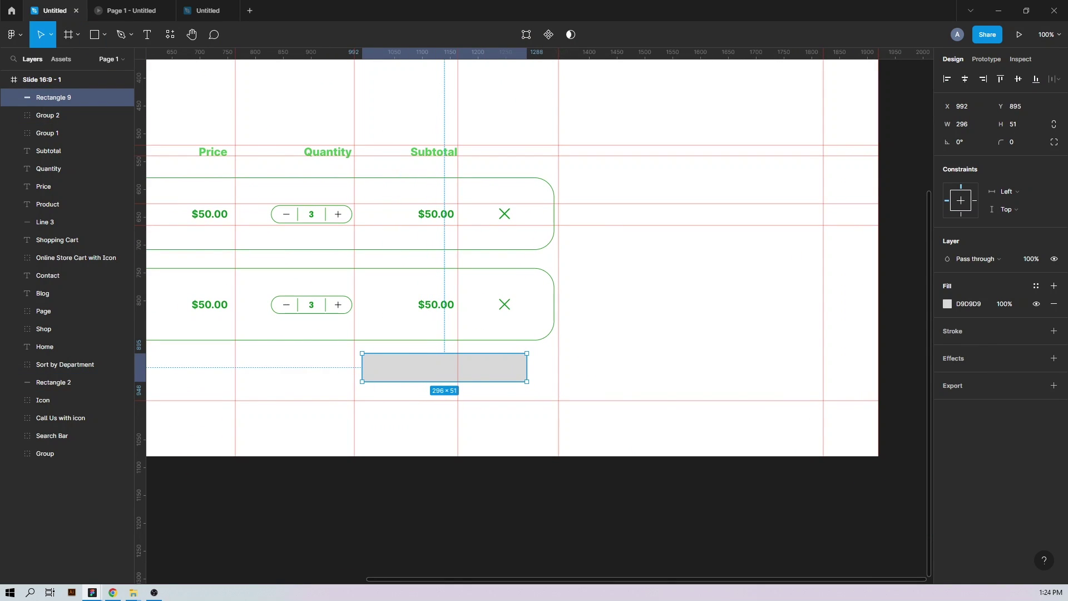
pyautogui.click(972, 302)
pyautogui.hotkey('ctrl', 'v')
pyautogui.press('Return')
pyautogui.write('20')
pyautogui.press('Return')
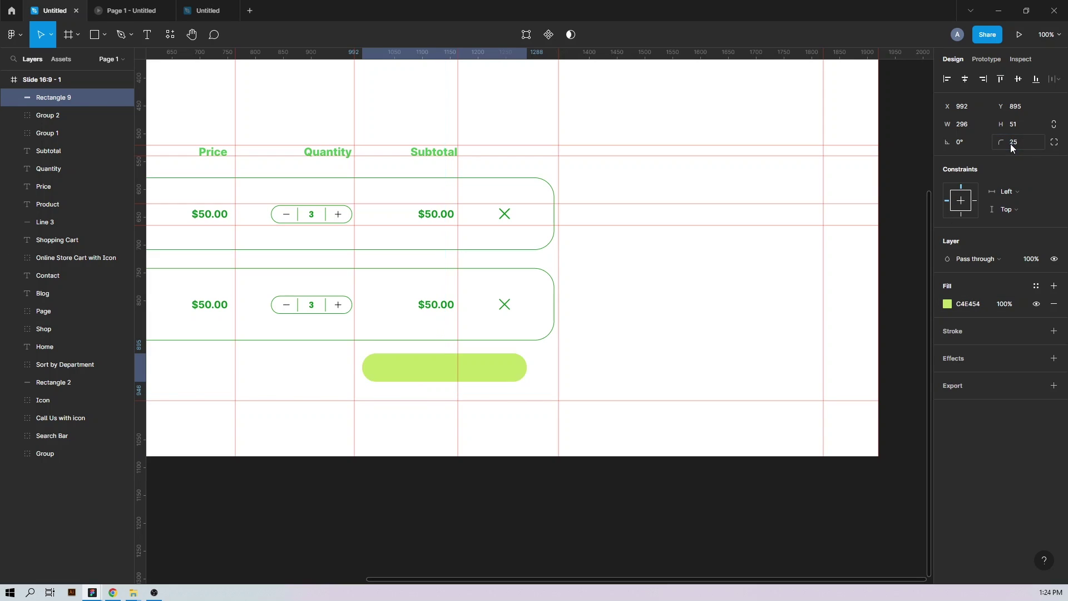
# Step: Move the button near the cart row's right end and resize it to about 264 × 54
pyautogui.moveTo(478, 372); pyautogui.dragTo(509, 367)
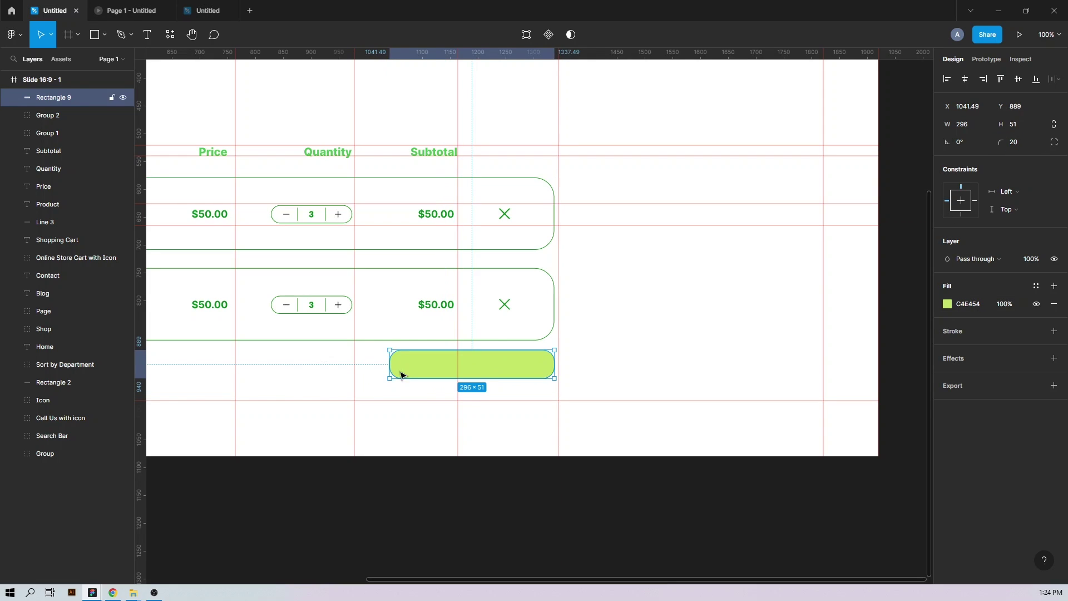
pyautogui.moveTo(389, 372); pyautogui.dragTo(401, 371)
pyautogui.moveTo(466, 379); pyautogui.dragTo(466, 388)
pyautogui.moveTo(554, 370); pyautogui.dragTo(547, 371)
pyautogui.moveTo(511, 388); pyautogui.dragTo(512, 380)
# Step: Add the label "UPDATE CART" in Extra Bold size 25 and centre it on the green button
pyautogui.press('t')
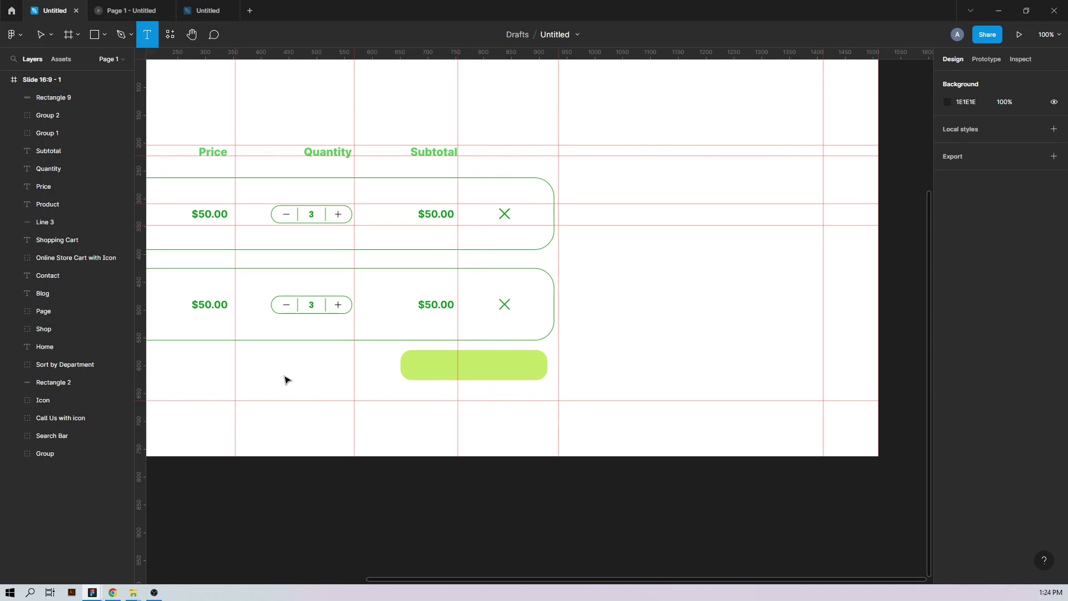
pyautogui.click(284, 378)
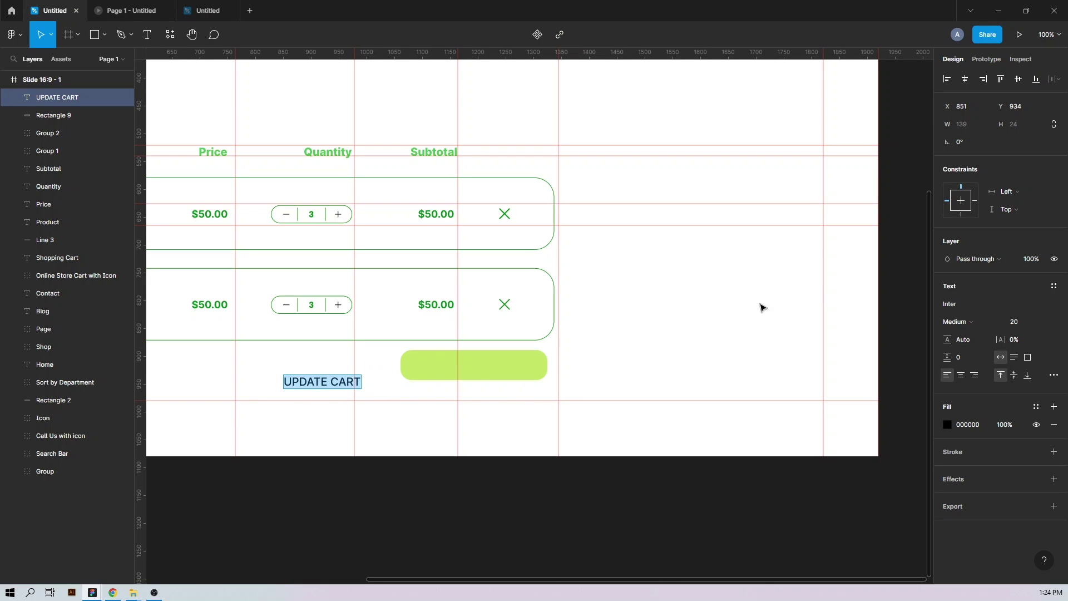
pyautogui.click(963, 322)
pyautogui.click(976, 361)
pyautogui.click(1010, 321)
pyautogui.write('25')
pyautogui.press('Return')
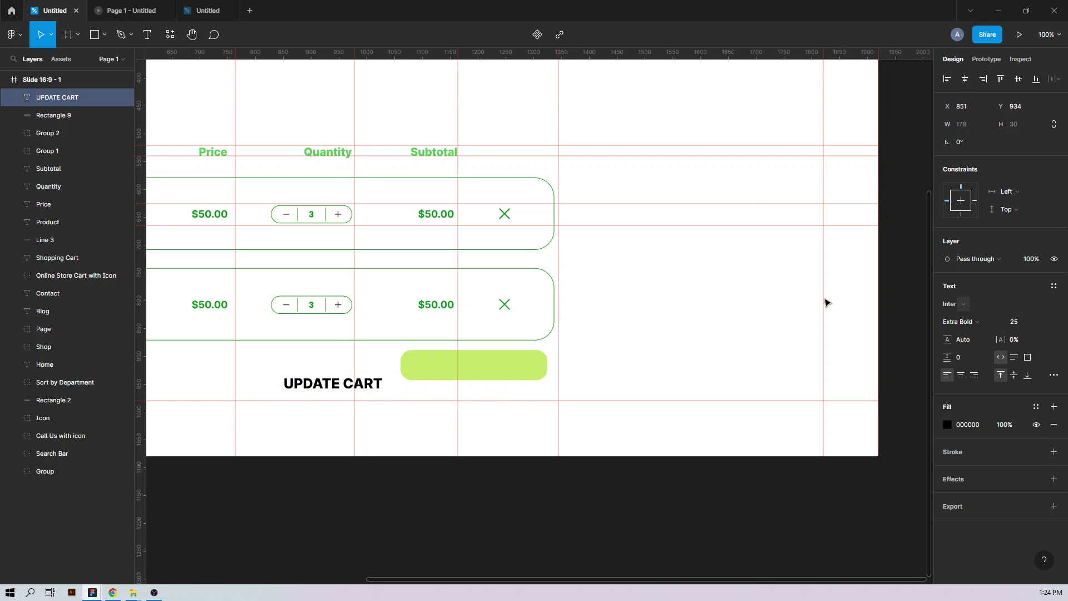
pyautogui.moveTo(320, 385); pyautogui.dragTo(460, 369)
# Step: Give the UPDATE CART button a drop shadow with blur 15 and 30% opacity
pyautogui.click(539, 375)
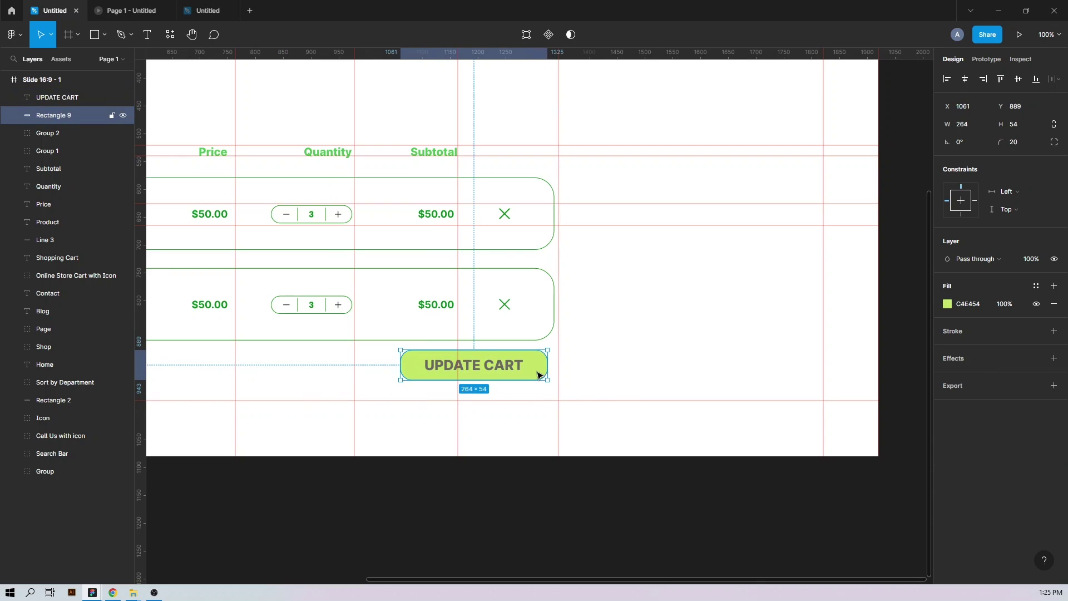
pyautogui.click(956, 361)
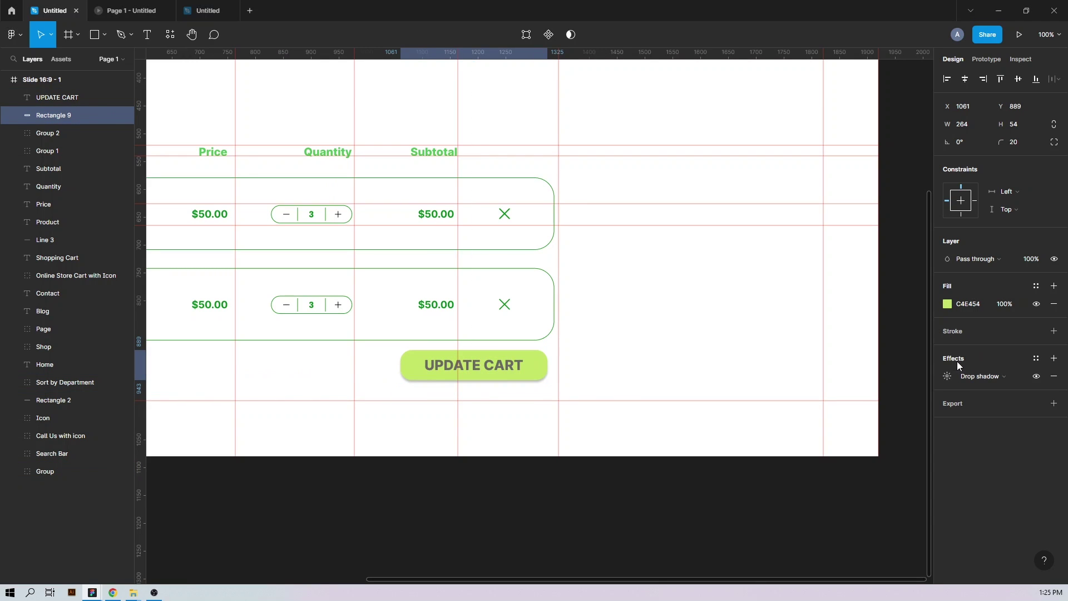
pyautogui.click(946, 376)
pyautogui.click(897, 403)
pyautogui.write('15')
pyautogui.click(868, 438)
pyautogui.press('Return')
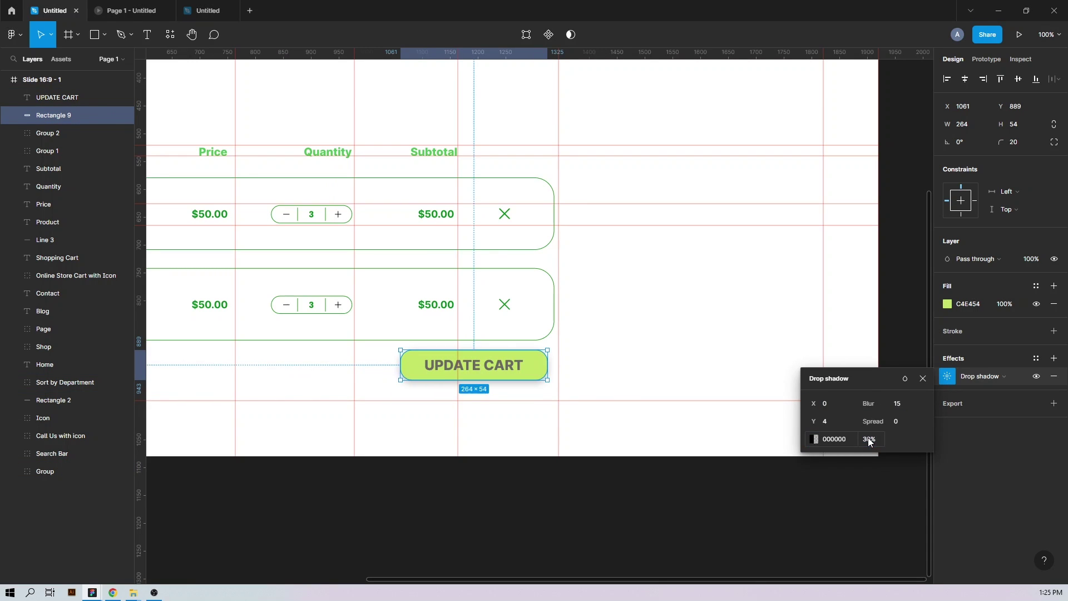
pyautogui.click(695, 411)
# Step: Add a horizontal guide below the navigation bar and draw a panel rectangle about 447 × 587 from it, beside the cart rows
pyautogui.hotkey('ctrl', '-')
pyautogui.moveTo(420, 52); pyautogui.dragTo(423, 186)
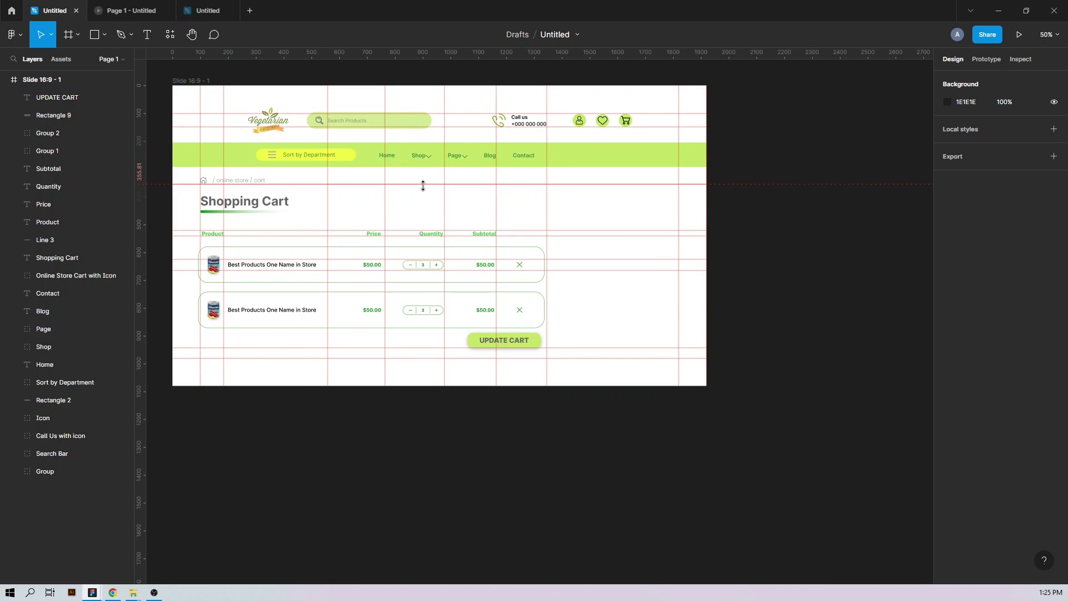
pyautogui.moveTo(546, 173)
pyautogui.mouseDown()
pyautogui.moveTo(582, 256)
pyautogui.moveTo(679, 348)
pyautogui.mouseUp()
pyautogui.press('r')
# Step: Set the panel rectangle's corner radius to 20 and its fill to C4E454
pyautogui.click(1013, 142)
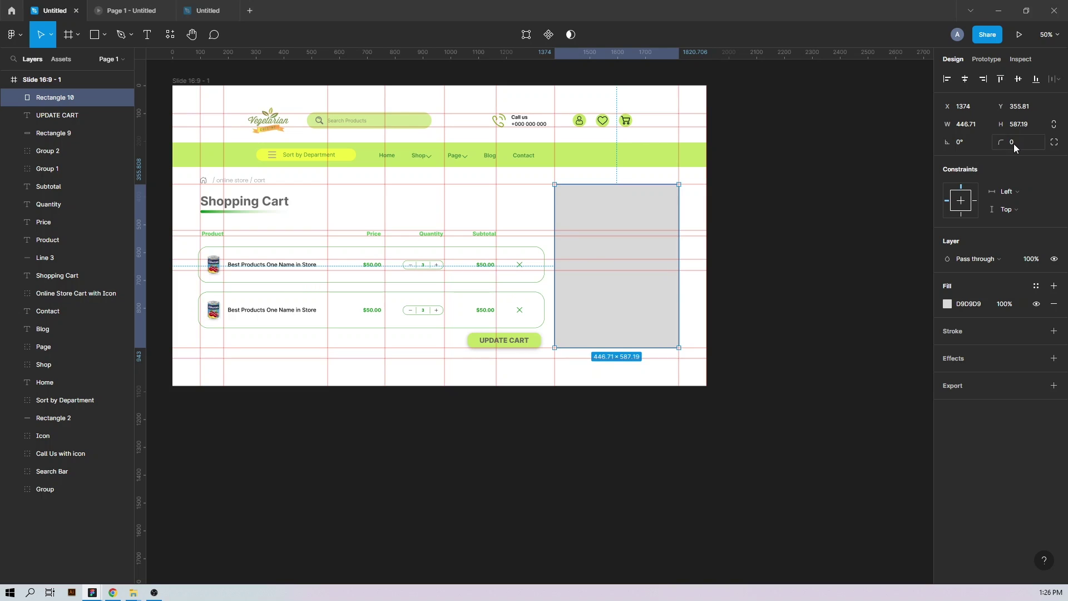
pyautogui.write('20')
pyautogui.press('Return')
pyautogui.click(963, 303)
pyautogui.write('C4E454')
pyautogui.press('Return')
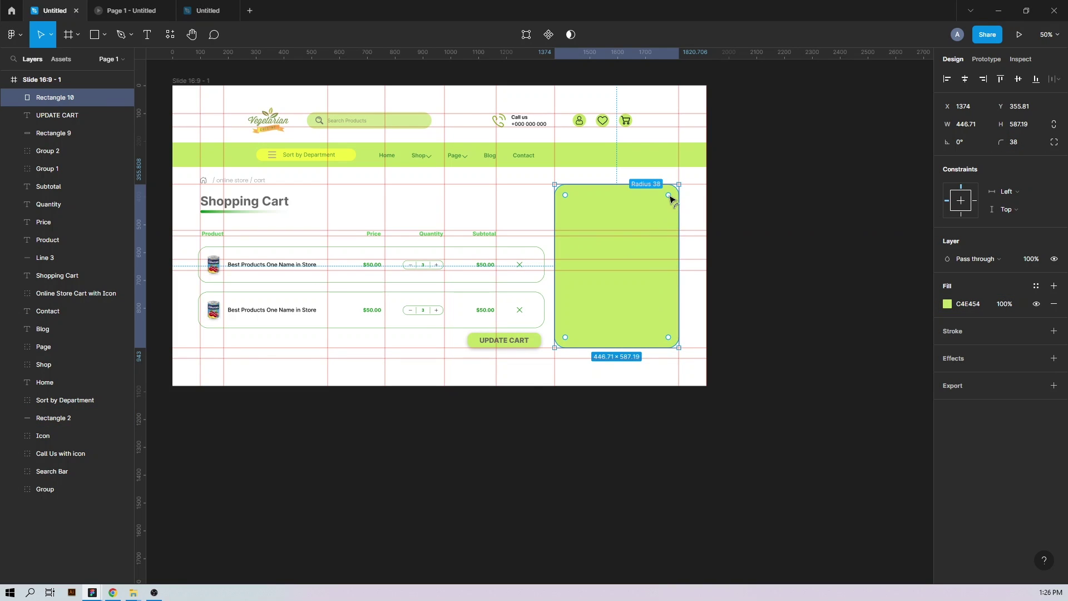
# Step: Adjust the green panel's corner radius to 24 and reposition the panel so its top edge meets the horizontal guide
pyautogui.moveTo(651, 214)
pyautogui.mouseDown()
pyautogui.moveTo(674, 189)
pyautogui.moveTo(637, 210)
pyautogui.mouseUp()
pyautogui.click(689, 210)
pyautogui.click(692, 213)
pyautogui.click(603, 312)
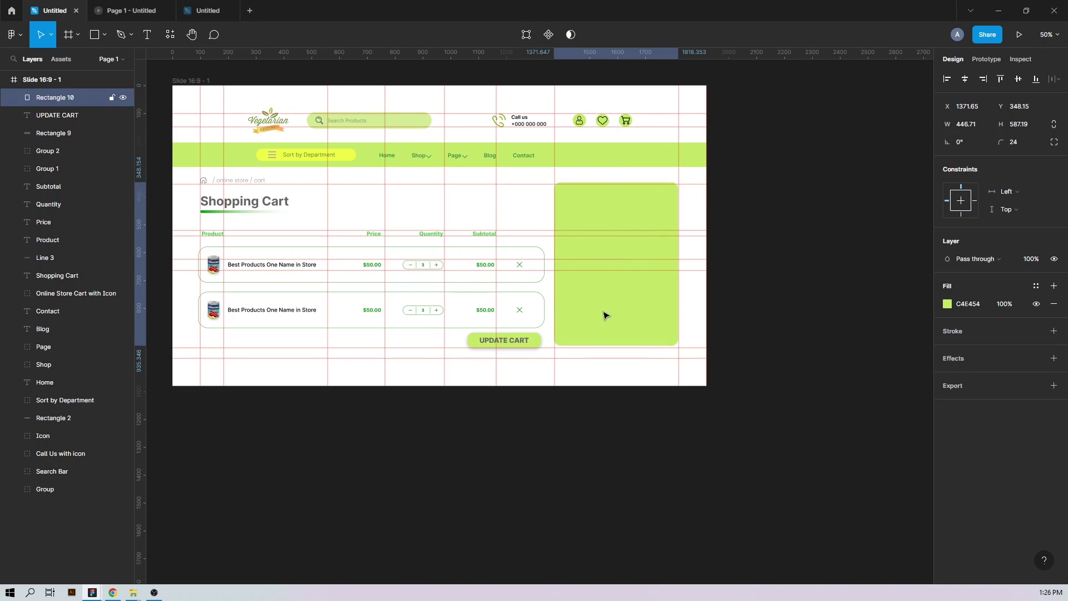
pyautogui.moveTo(603, 312); pyautogui.dragTo(603, 313)
pyautogui.click(709, 300)
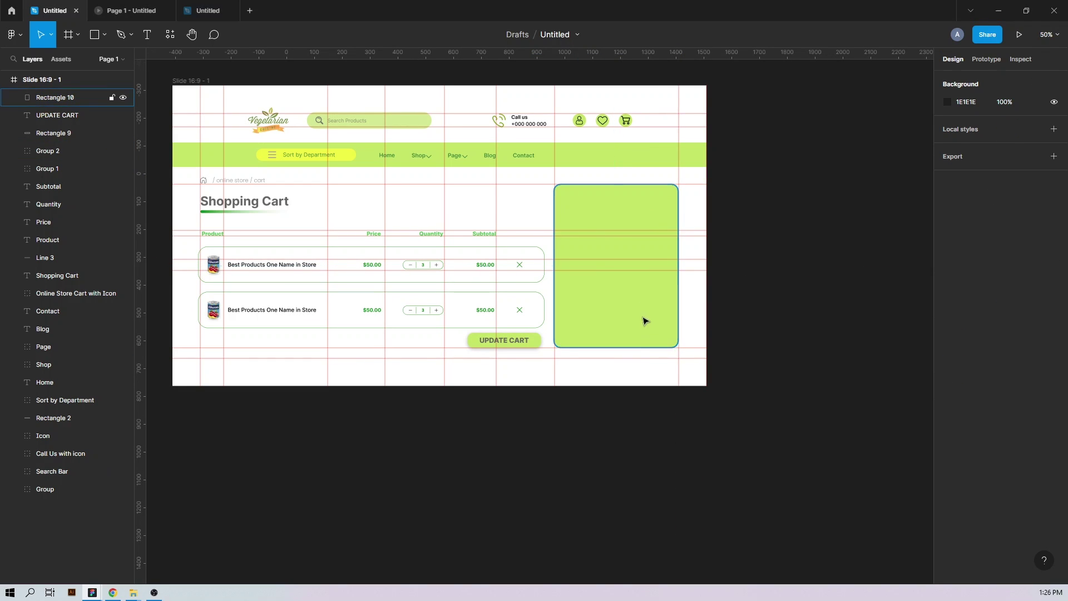
# Step: Apply a drop shadow with blur 15 and 30% opacity to the green panel
pyautogui.click(645, 320)
pyautogui.click(947, 377)
pyautogui.click(872, 439)
pyautogui.write('30')
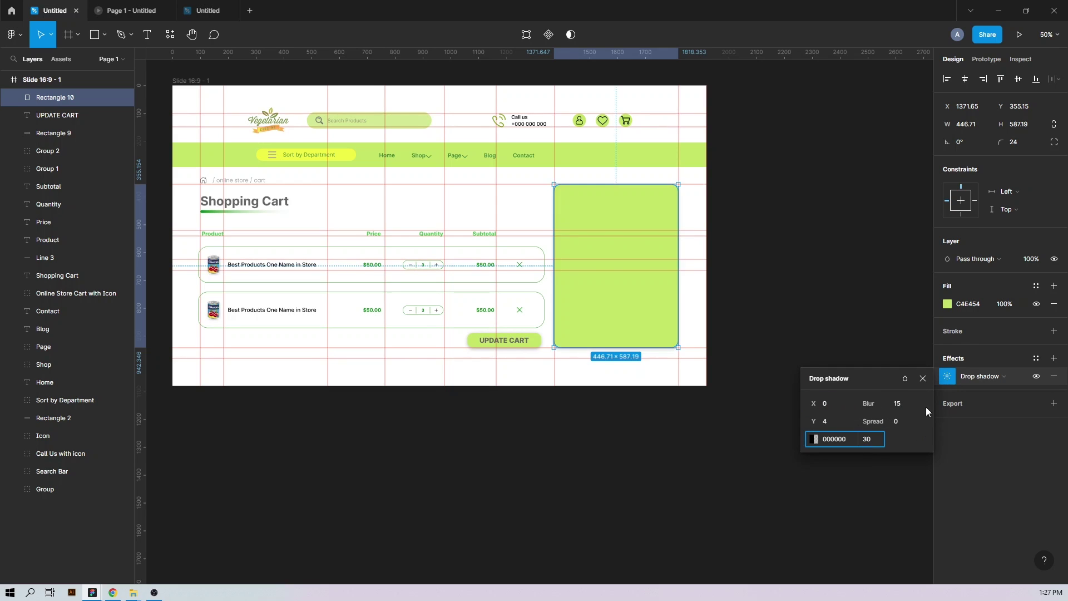
# Step: Add the heading "SUMMARY" in Extra Bold size 35 at the green panel's upper-left corner and set its opacity to 60%
pyautogui.write('t')
pyautogui.click(410, 206)
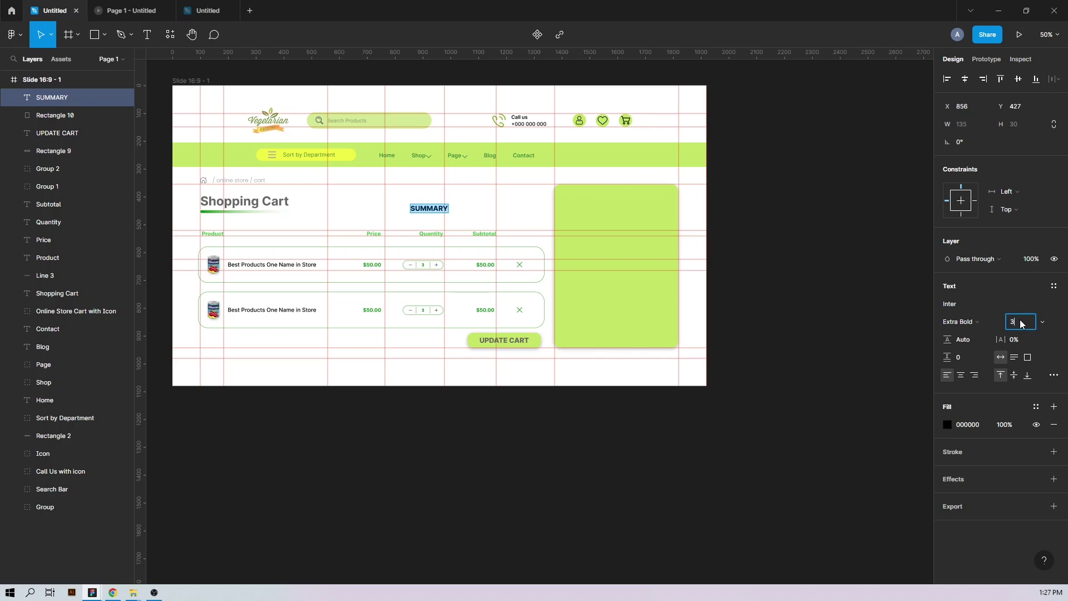
pyautogui.press('Escape')
pyautogui.moveTo(430, 214); pyautogui.dragTo(581, 196)
pyautogui.moveTo(577, 195); pyautogui.dragTo(585, 200)
pyautogui.write('60')
pyautogui.press('Return')
pyautogui.click(755, 287)
# Step: Place vertical guides at the SUMMARY heading's left edge and just inside the green panel's right edge
pyautogui.hotkey('shift', 'Up')
pyautogui.click(627, 178)
pyautogui.press('+')
pyautogui.moveTo(608, 109); pyautogui.dragTo(515, 345)
pyautogui.moveTo(141, 317); pyautogui.dragTo(480, 268)
pyautogui.moveTo(140, 364); pyautogui.dragTo(714, 368)
pyautogui.scroll(-1, 714, 369)
pyautogui.hscroll(1, 714, 369)
# Step: Draw a horizontal line about 389 long under SUMMARY between the guides, with stroke width 13 and round ends
pyautogui.press('l')
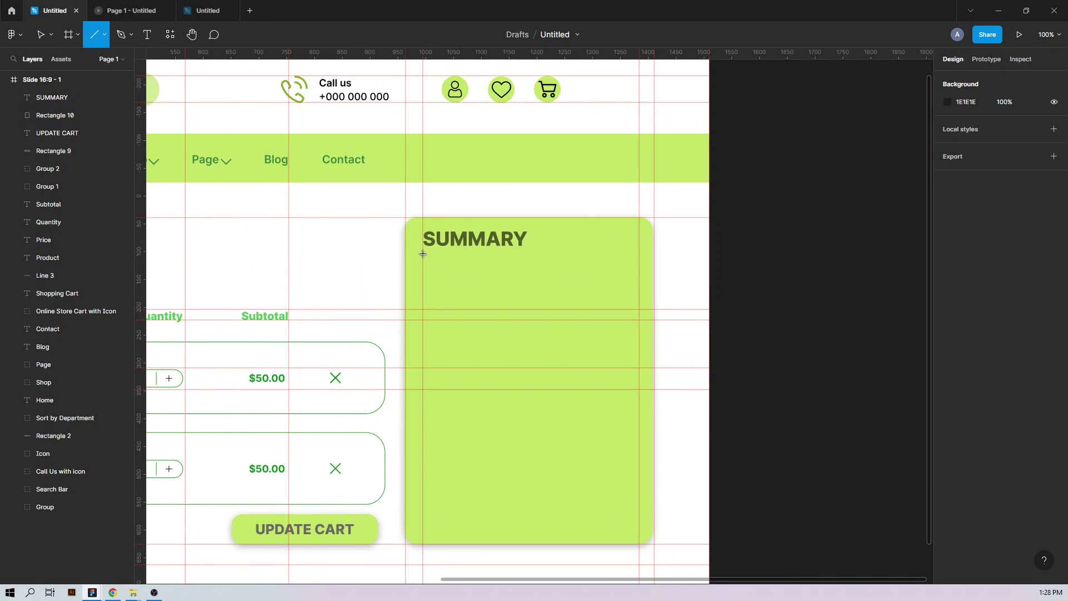
pyautogui.moveTo(423, 253); pyautogui.dragTo(639, 259)
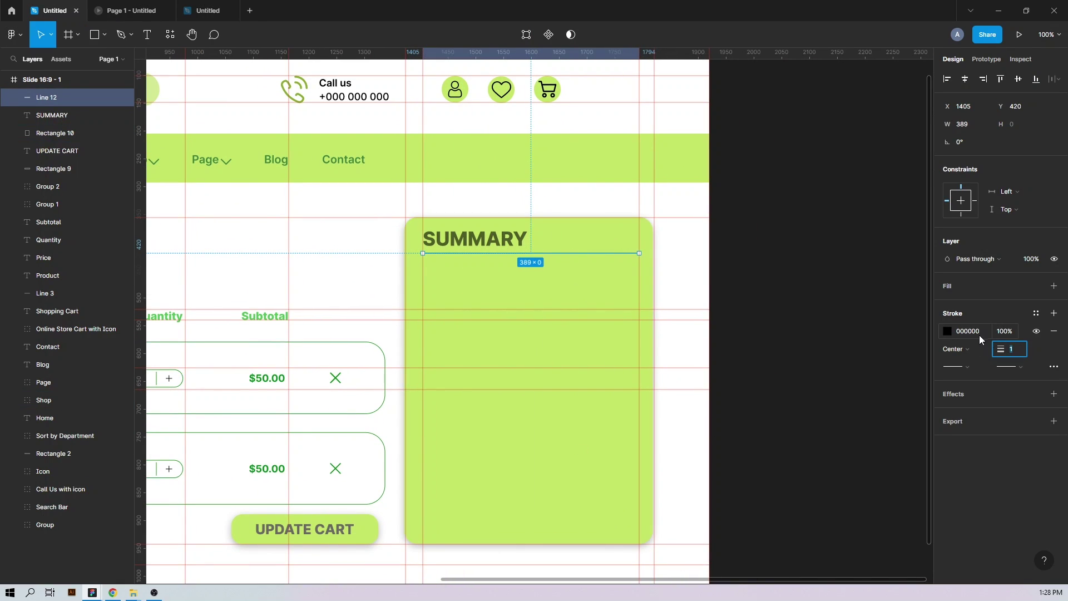
pyautogui.write('13')
pyautogui.click(966, 368)
pyautogui.click(974, 382)
pyautogui.click(1015, 367)
pyautogui.click(995, 382)
pyautogui.moveTo(540, 247); pyautogui.dragTo(422, 255)
# Step: Give the SUMMARY underline a linear gradient from 1E8E02 to fading white and extend it past the panel's right edge
pyautogui.click(947, 331)
pyautogui.click(817, 294)
pyautogui.click(822, 307)
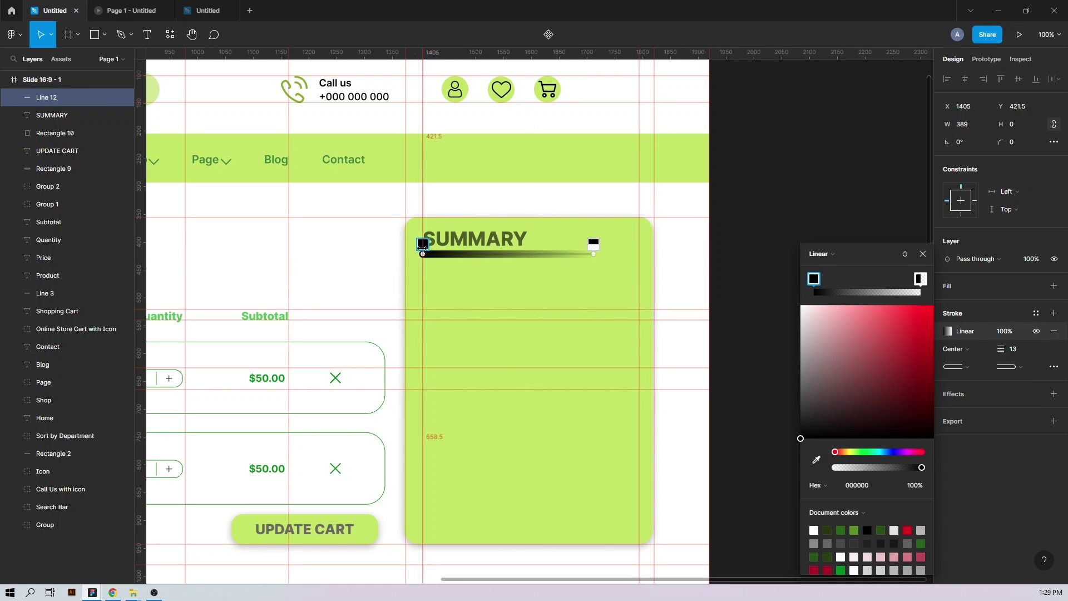
pyautogui.click(867, 490)
pyautogui.hotkey('ctrl', 'v')
pyautogui.press('Return')
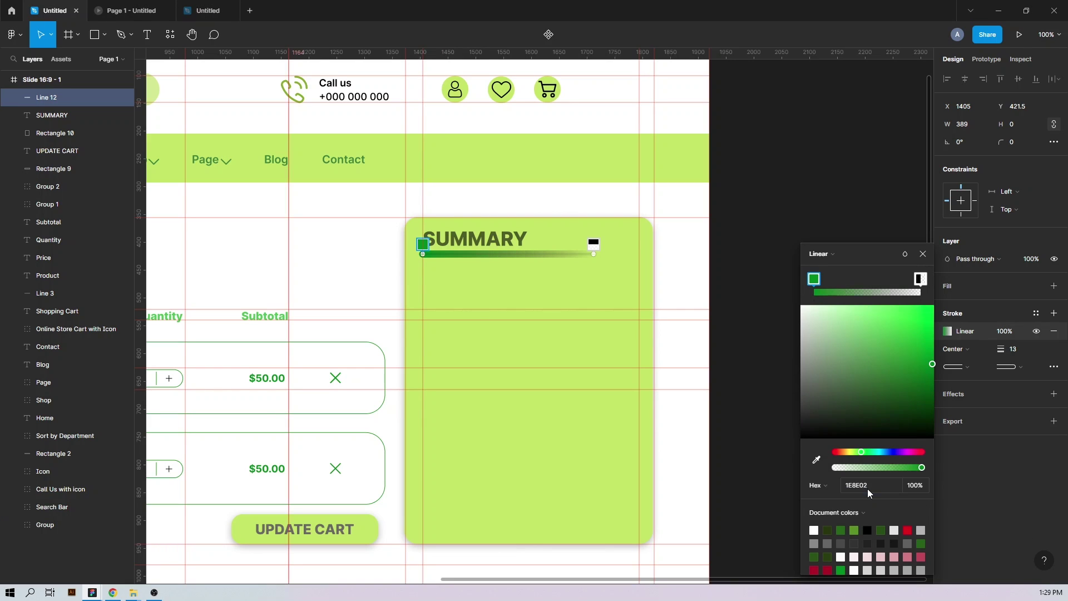
pyautogui.click(594, 244)
pyautogui.moveTo(808, 312); pyautogui.dragTo(782, 305)
pyautogui.click(921, 254)
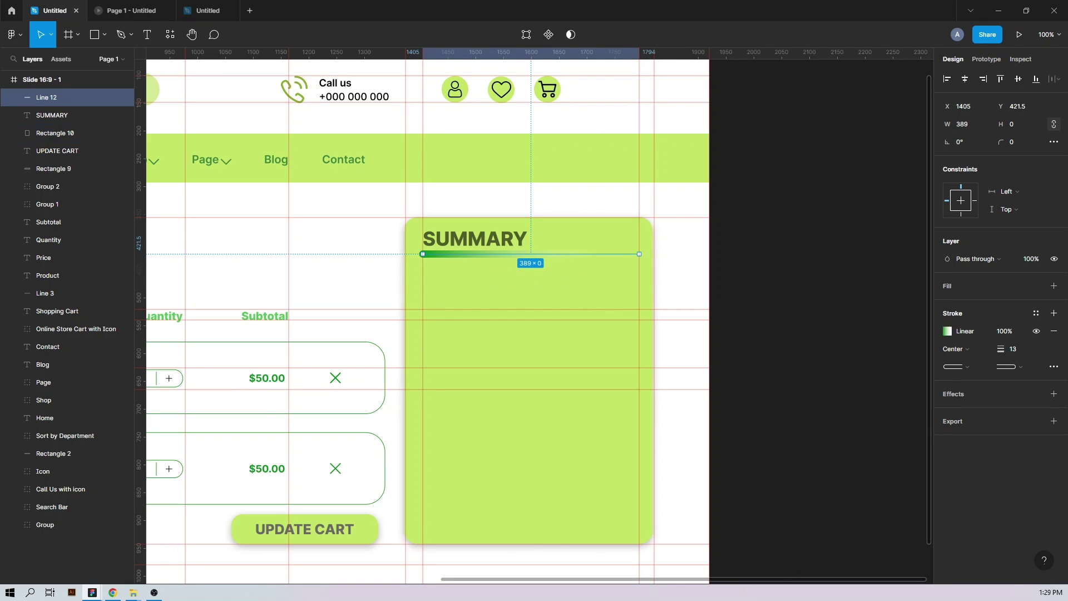
pyautogui.moveTo(639, 253); pyautogui.dragTo(716, 258)
pyautogui.click(541, 286)
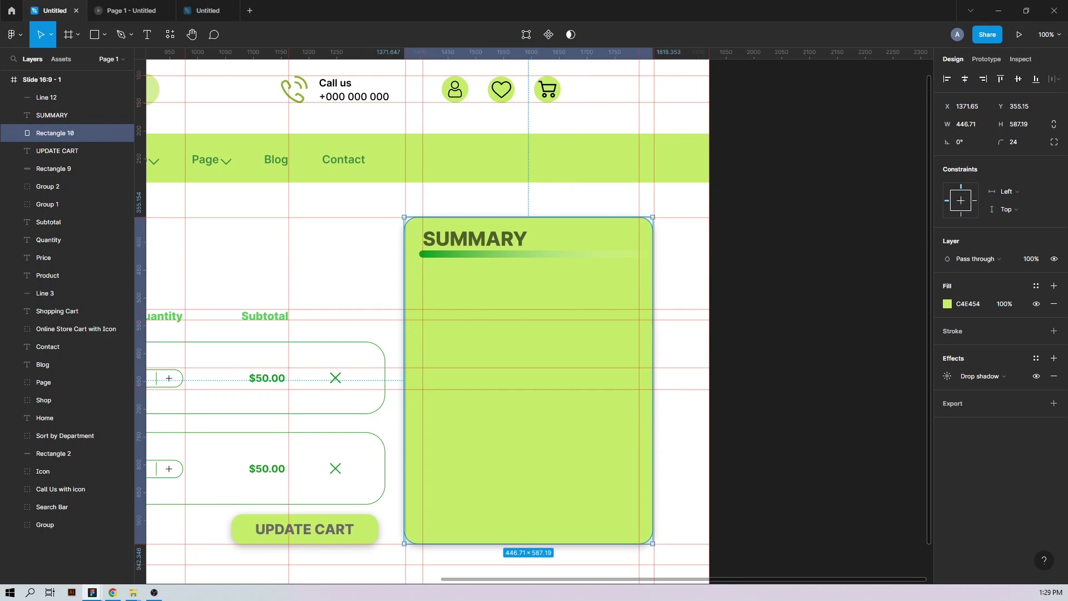
# Step: Add the text "Estimating Shopping and Tax" in Semi Bold size 18 beneath the underline, aligned with SUMMARY's left edge
pyautogui.press('t')
pyautogui.click(449, 282)
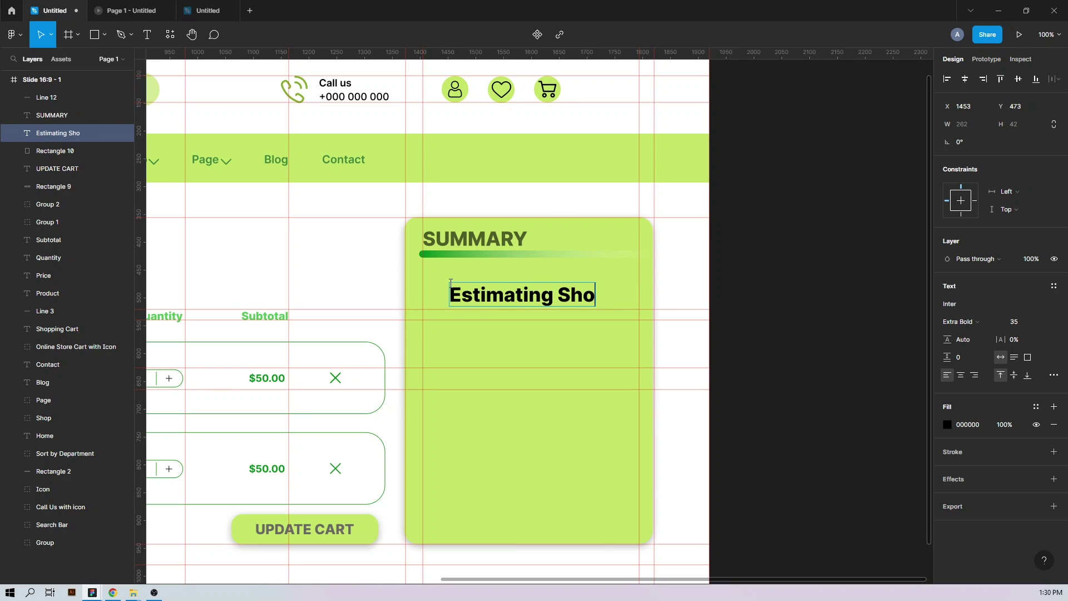
pyautogui.write('Estimating Shopping and')
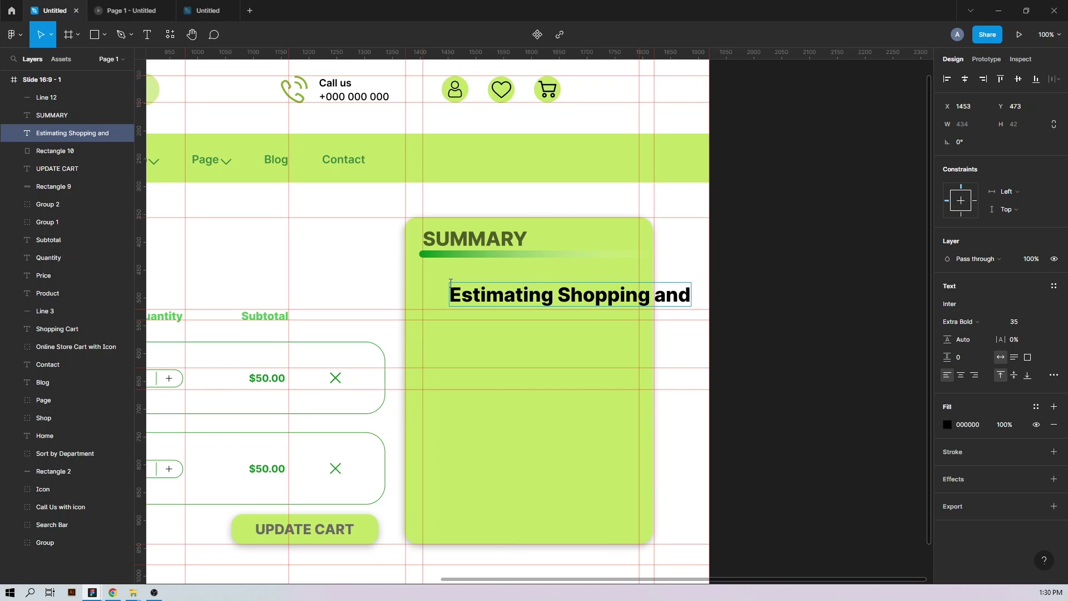
pyautogui.write(' Tax')
pyautogui.hotkey('ctrl', 'a')
pyautogui.click(958, 321)
pyautogui.click(986, 293)
pyautogui.click(1015, 322)
pyautogui.write('18')
pyautogui.press('Return')
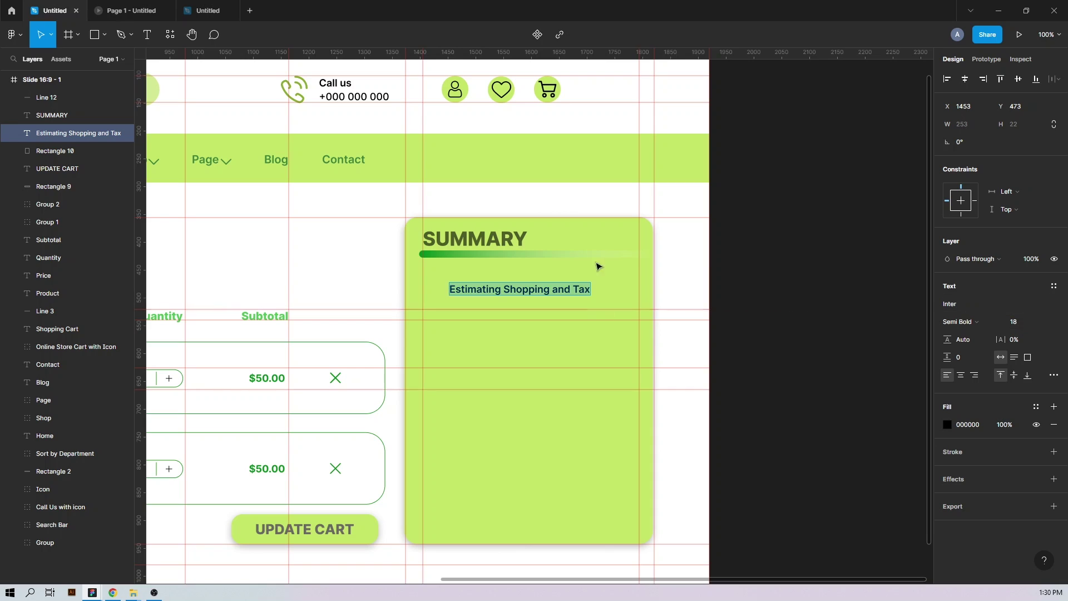
pyautogui.press('Escape')
pyautogui.moveTo(518, 295); pyautogui.dragTo(491, 280)
# Step: Shorten the SUMMARY underline to about 494 and move its gradient stops inward so the green fades out sooner
pyautogui.click(428, 254)
pyautogui.moveTo(716, 253)
pyautogui.mouseDown()
pyautogui.moveTo(616, 254)
pyautogui.moveTo(702, 254)
pyautogui.mouseUp()
pyautogui.click(947, 331)
pyautogui.hotkey('ctrl', 'c')
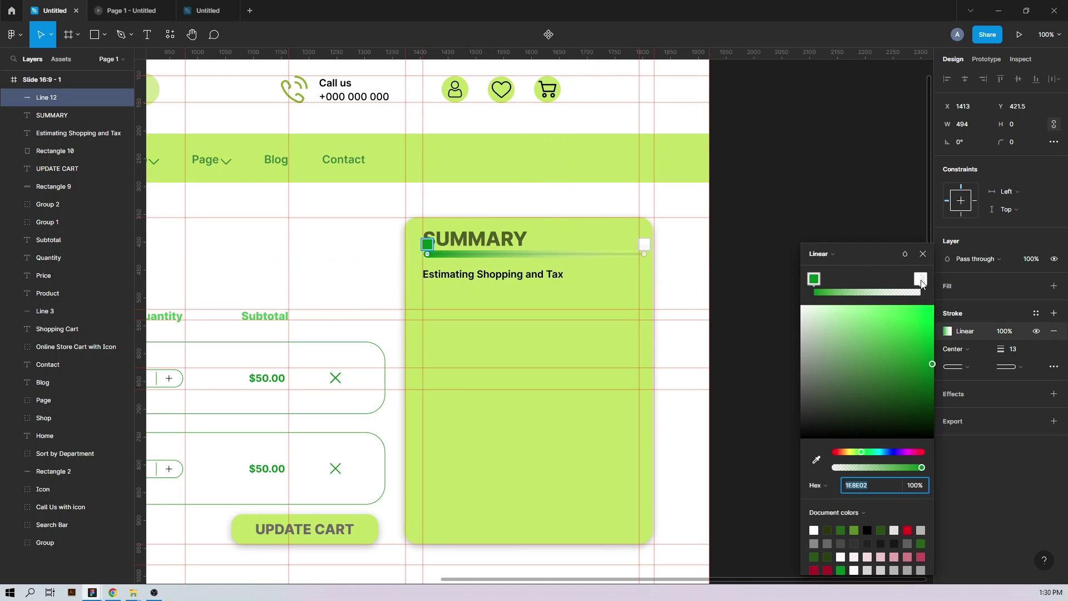
pyautogui.moveTo(815, 281); pyautogui.dragTo(826, 279)
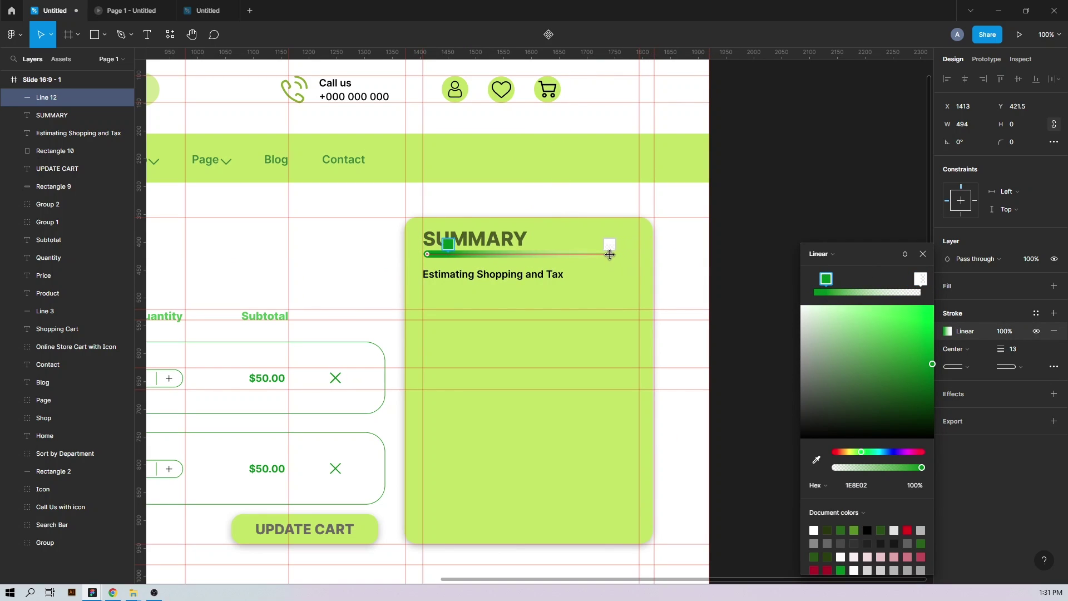
pyautogui.click(738, 278)
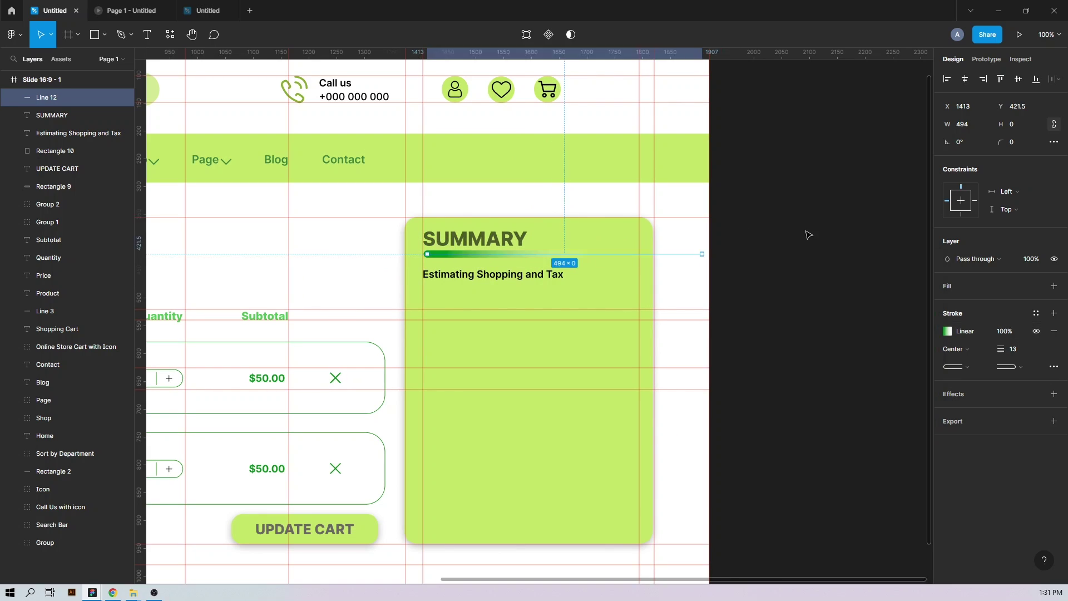
# Step: Shorten the SUMMARY underline to about 262, align it with the heading's left edge, and raise "Estimating Shopping and Tax" slightly to Y 444
pyautogui.moveTo(702, 254); pyautogui.dragTo(574, 255)
pyautogui.click(947, 331)
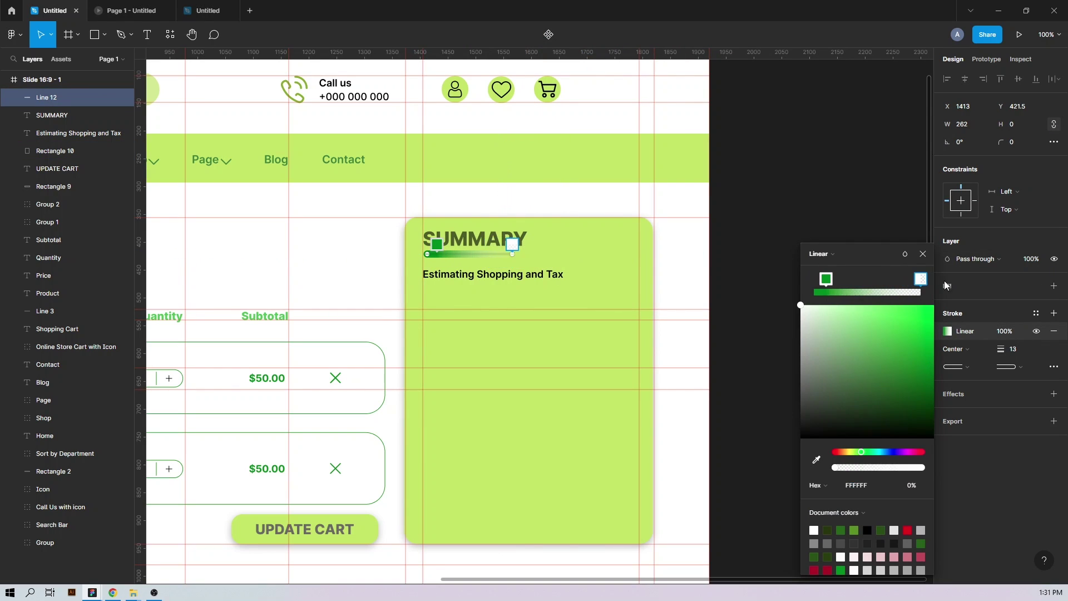
pyautogui.click(755, 252)
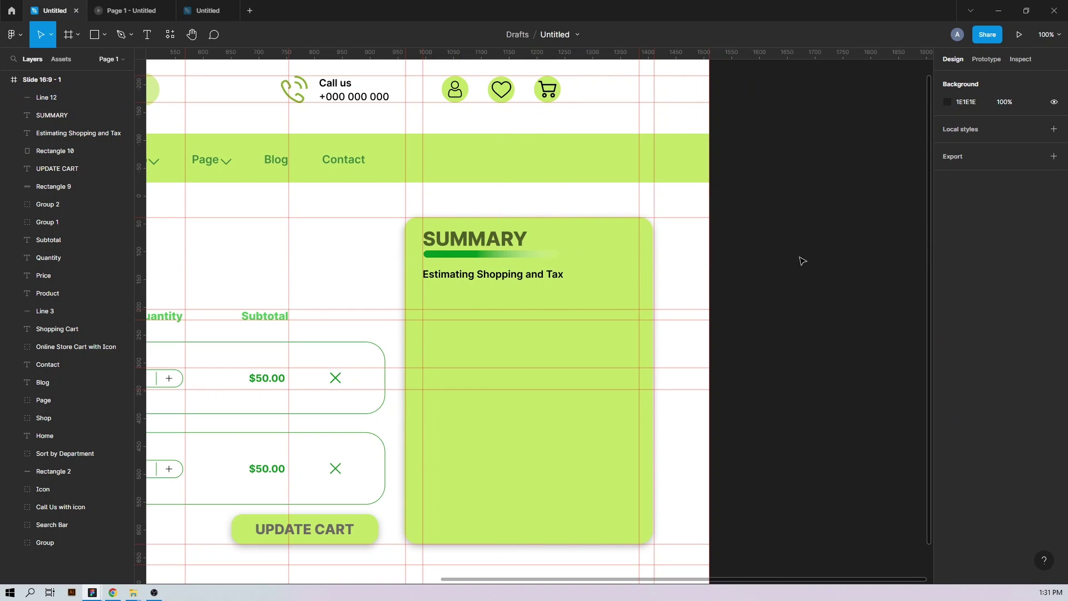
pyautogui.hotkey('ctrl', '=')
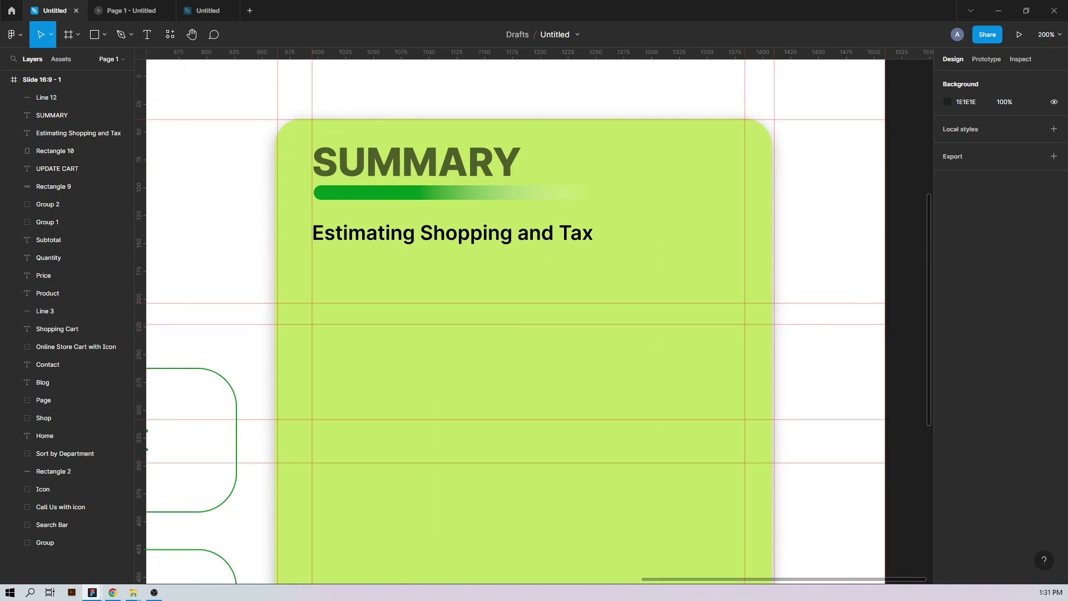
pyautogui.click(406, 199)
pyautogui.click(350, 232)
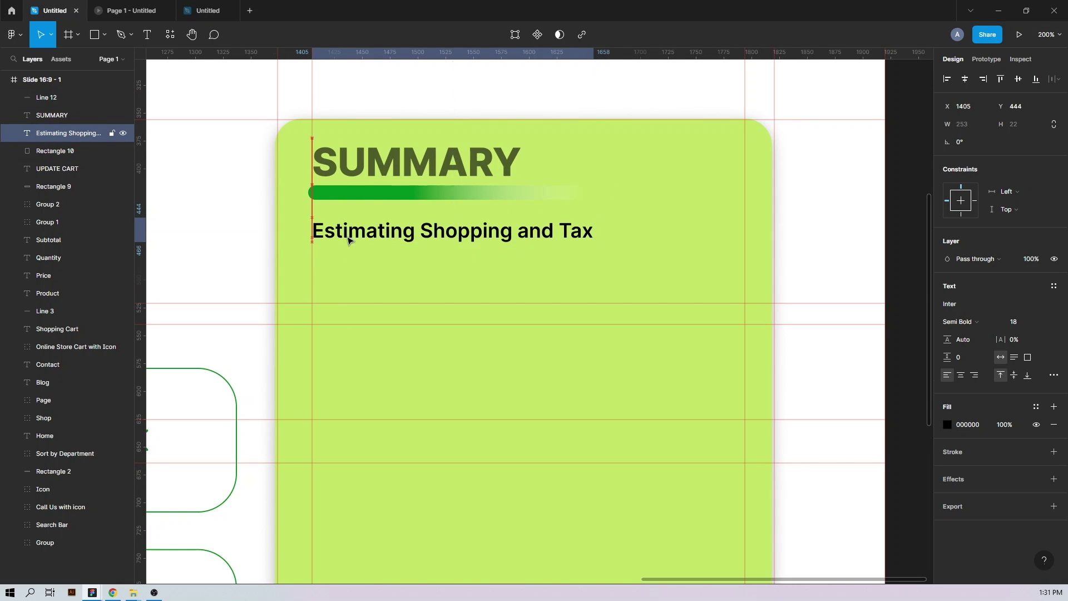
# Step: Draw a horizontal line about 321.5 long beneath "Estimating Shopping and Tax" with stroke 1E8E02, stroke width 2 and round ends
pyautogui.press('l')
pyautogui.moveTo(312, 249); pyautogui.dragTo(670, 249)
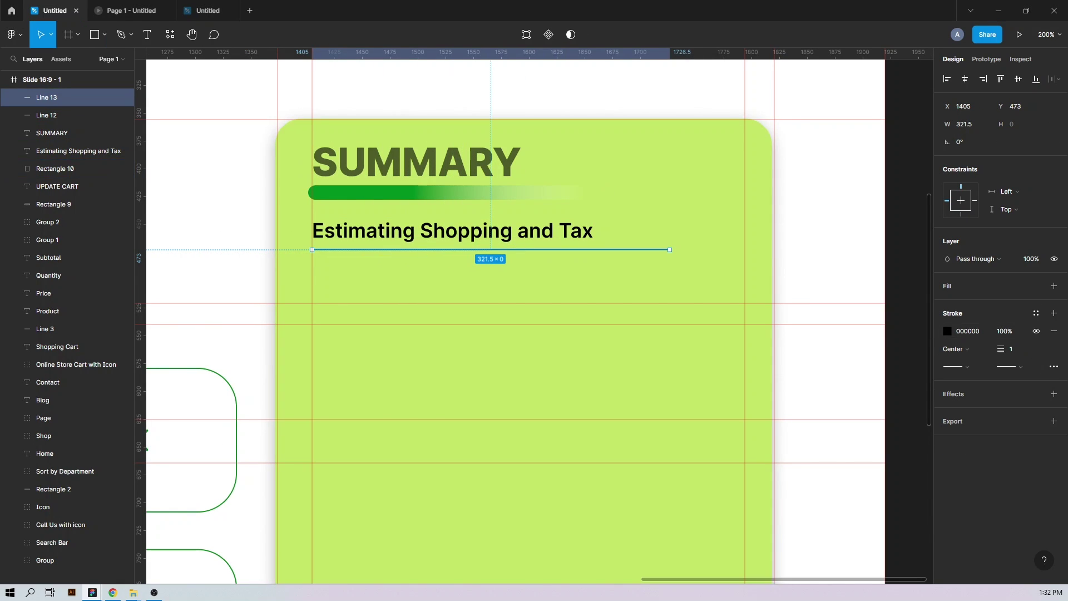
pyautogui.click(969, 333)
pyautogui.hotkey('ctrl', 'v')
pyautogui.click(964, 366)
pyautogui.click(979, 456)
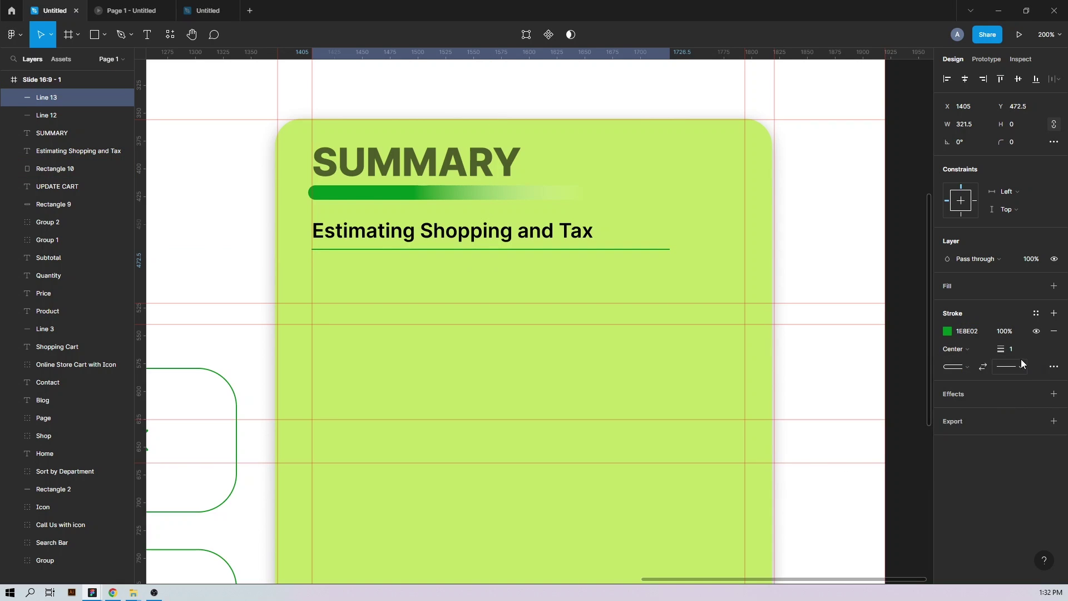
pyautogui.click(1010, 350)
pyautogui.write('2')
pyautogui.press('Return')
pyautogui.press('Escape')
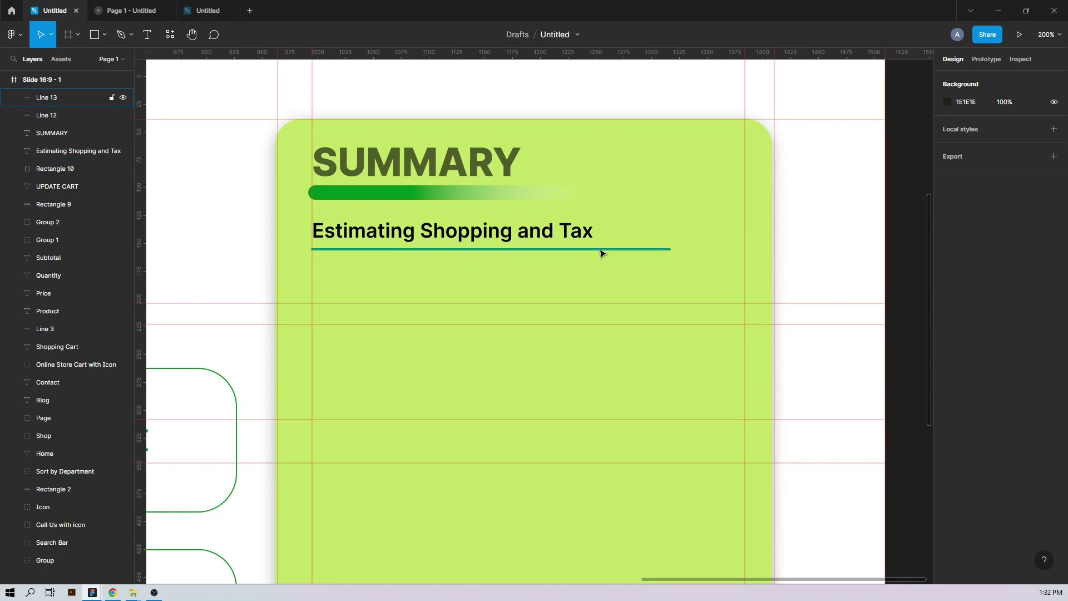
# Step: Nudge the thin green line up slightly, closer to the "Estimating Shopping and Tax" text
pyautogui.click(601, 250)
pyautogui.press('Up')
pyautogui.press('Up')
pyautogui.click(357, 247)
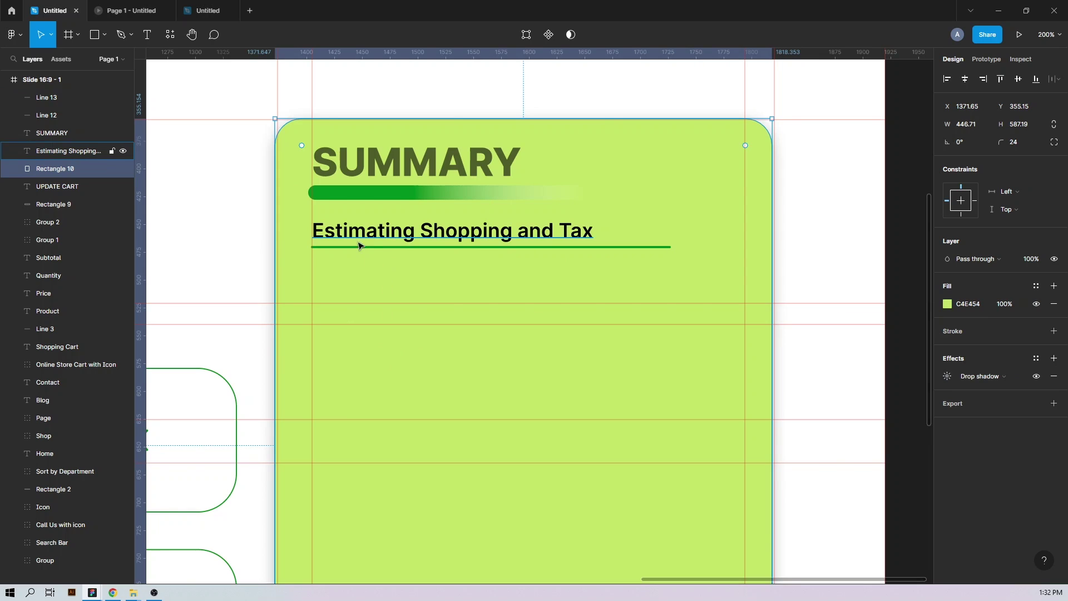
pyautogui.click(228, 261)
# Step: Duplicate "Estimating Shopping and Tax" below the thin line, change the copy to "Subtotal" and set it in Regular weight
pyautogui.click(389, 234)
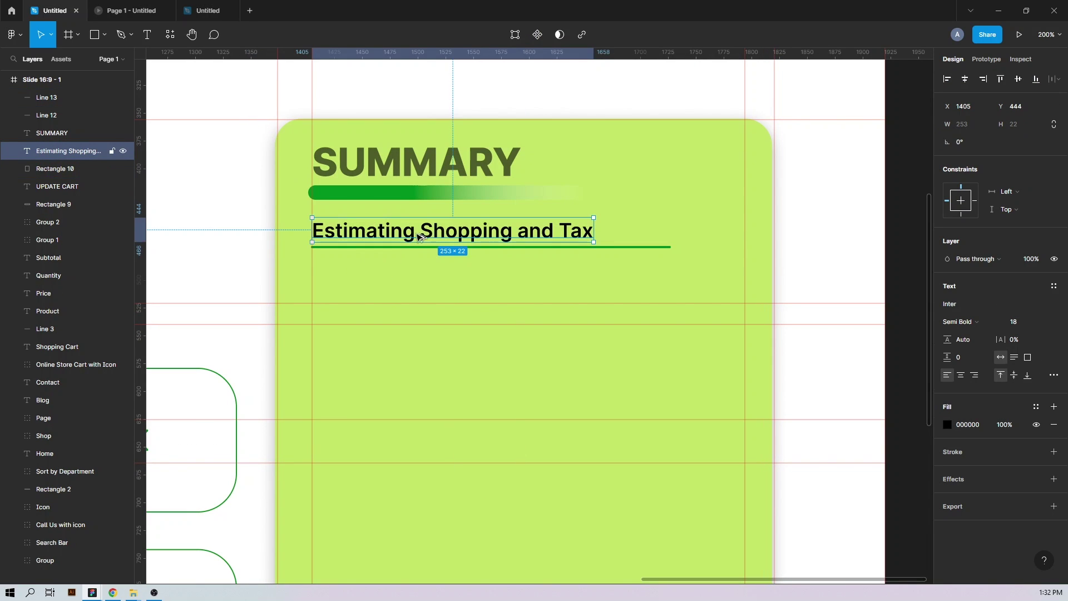
pyautogui.moveTo(436, 228); pyautogui.dragTo(418, 281)
pyautogui.doubleClick(418, 281)
pyautogui.write('Subtotal')
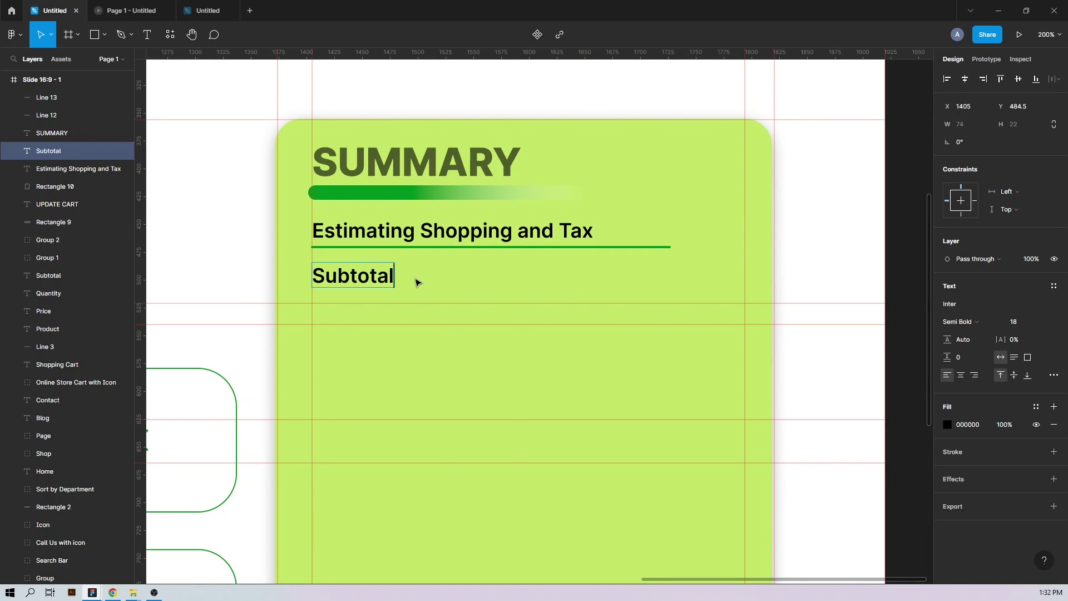
pyautogui.hotkey('ctrl', 'a')
pyautogui.click(969, 322)
pyautogui.click(968, 299)
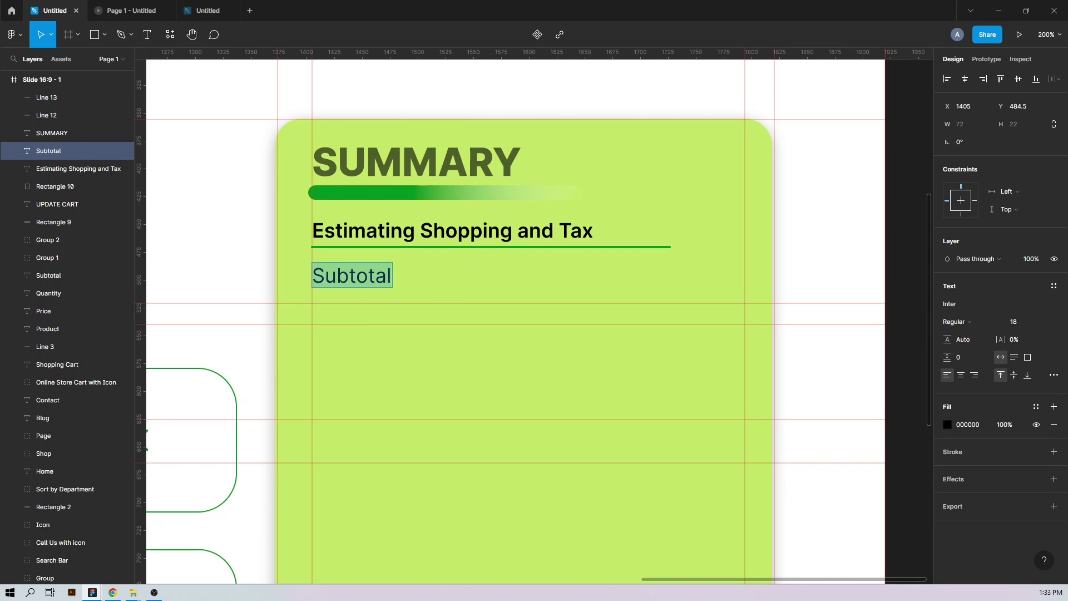
pyautogui.press('Escape')
# Step: Copy "Subtotal" across to the far end of its row as "$100.00", and lengthen the thin line above to about 343
pyautogui.moveTo(355, 279); pyautogui.dragTo(654, 279)
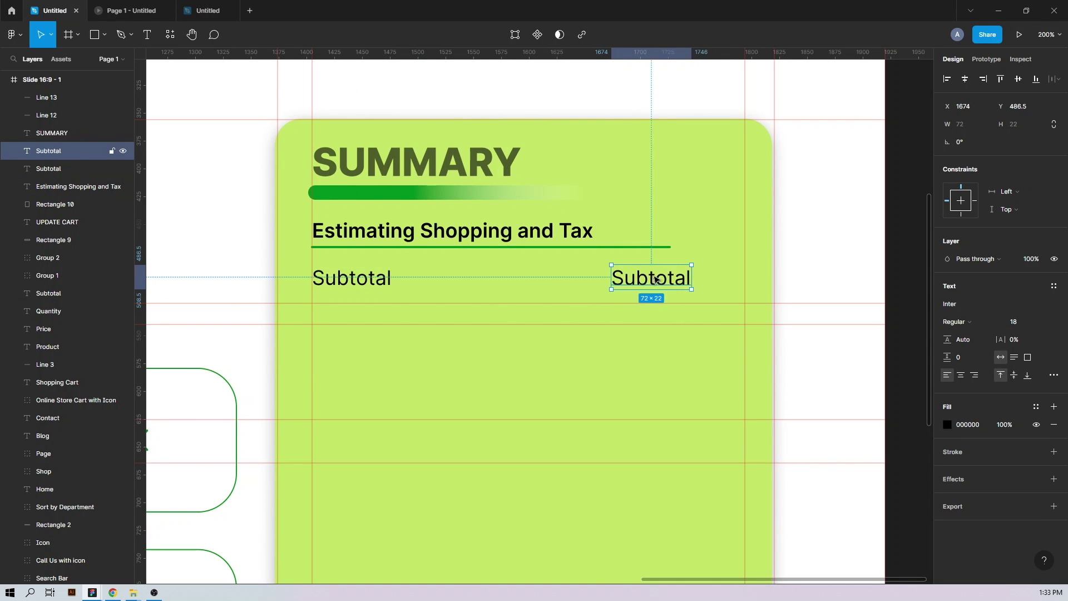
pyautogui.click(658, 248)
pyautogui.click(649, 278)
pyautogui.hotkey('ctrl', '-')
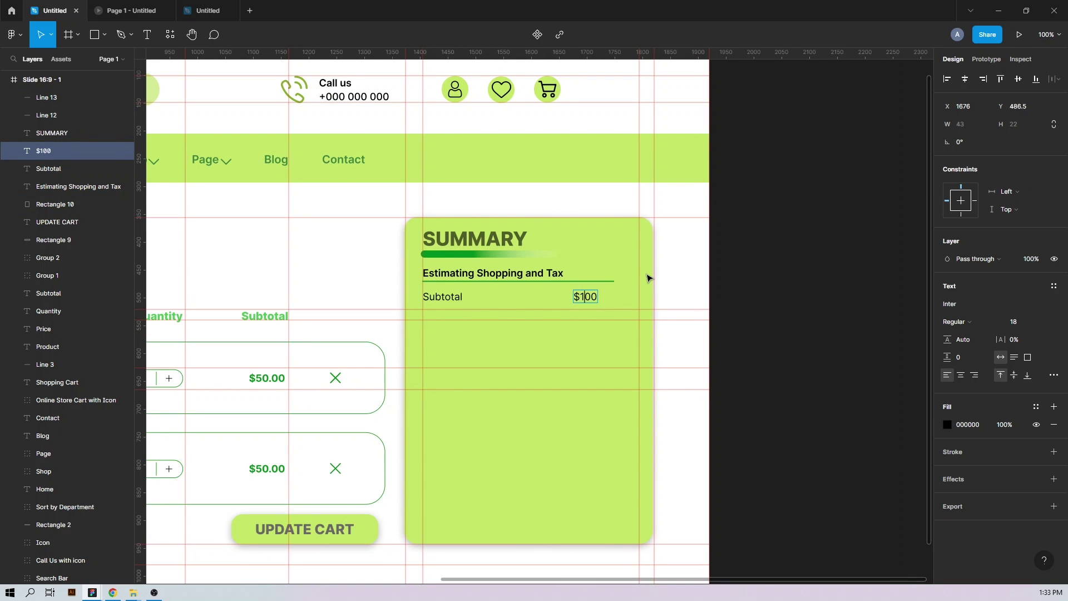
pyautogui.hotkey('ctrl', '+')
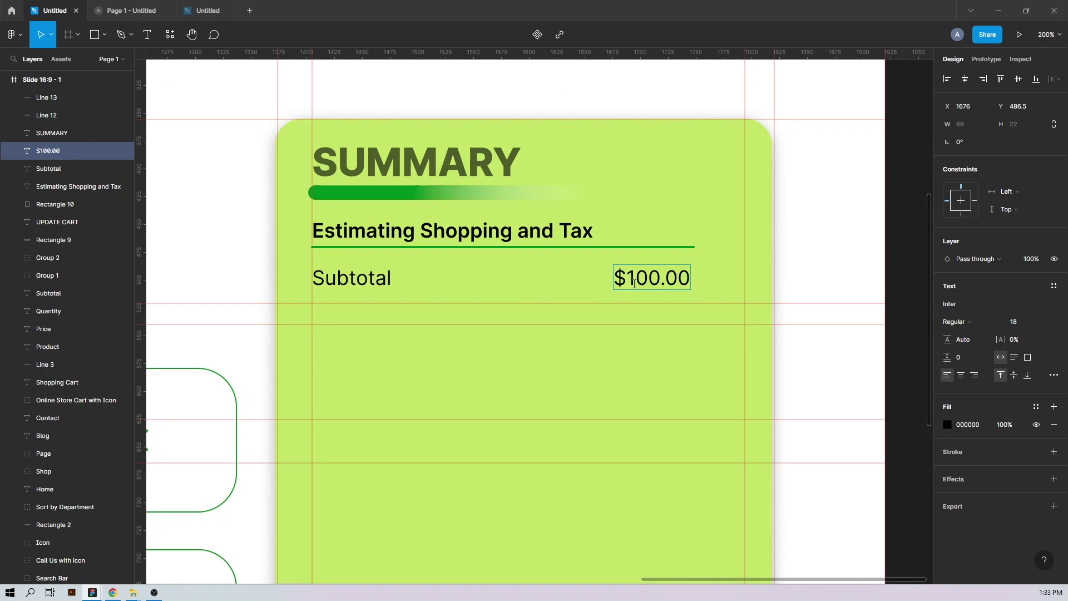
# Step: Make the "$100.00" amount Bold with fill colour 1E8E02
pyautogui.hotkey('ctrl', 'a')
pyautogui.click(954, 322)
pyautogui.click(958, 363)
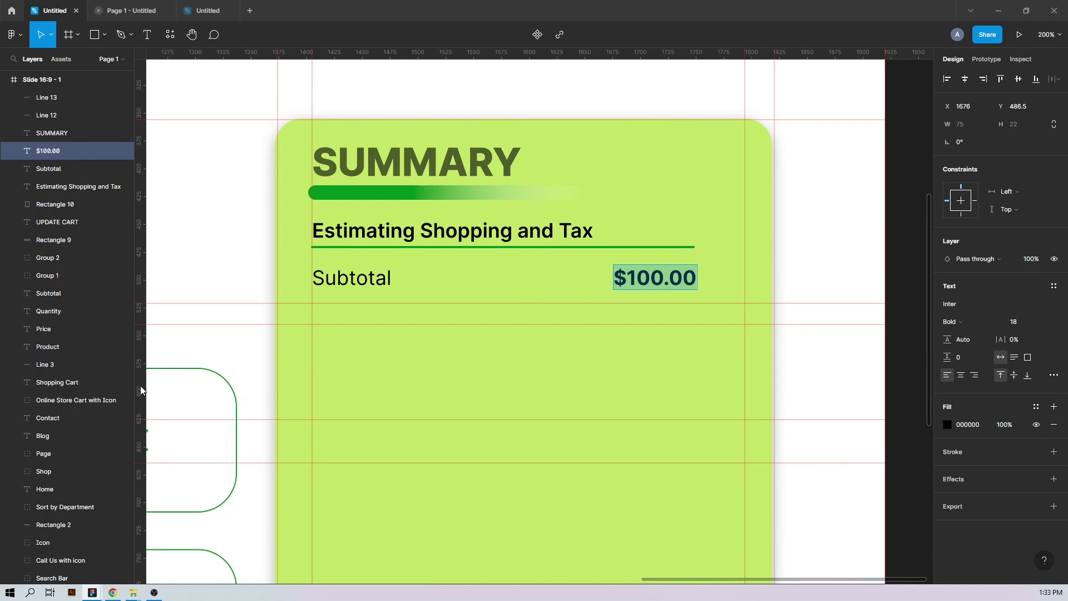
pyautogui.click(968, 424)
pyautogui.write('1E8E02')
pyautogui.press('Escape')
pyautogui.press('Escape')
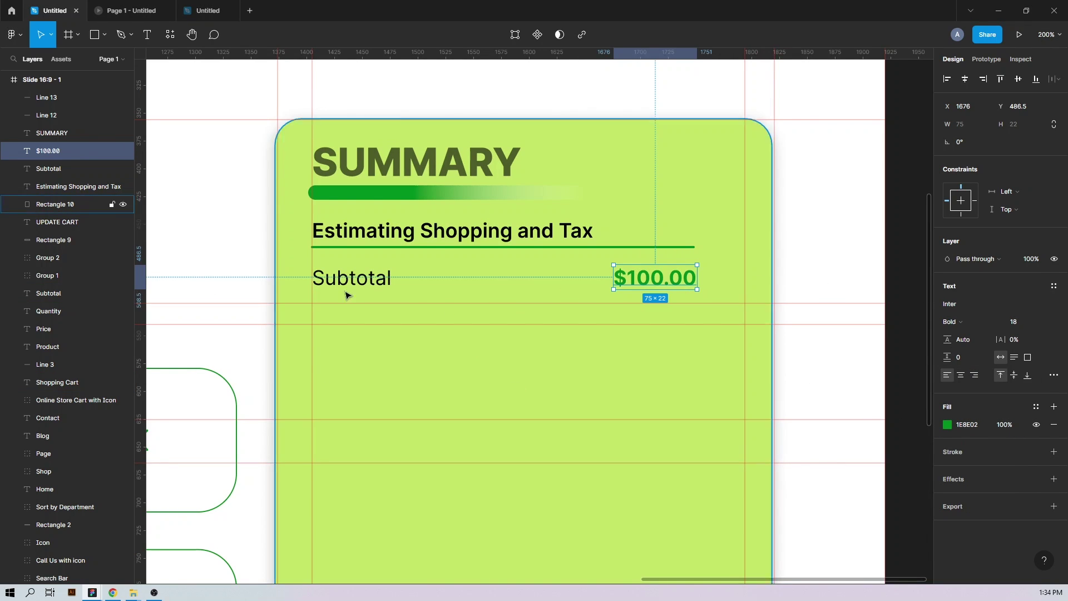
# Step: Duplicate the Subtotal row below itself and change the copy to "Tax" with the amount "$50.00"
pyautogui.keyDown('shift'); pyautogui.click(349, 281); pyautogui.keyUp('shift')
pyautogui.moveTo(350, 280); pyautogui.dragTo(351, 324)
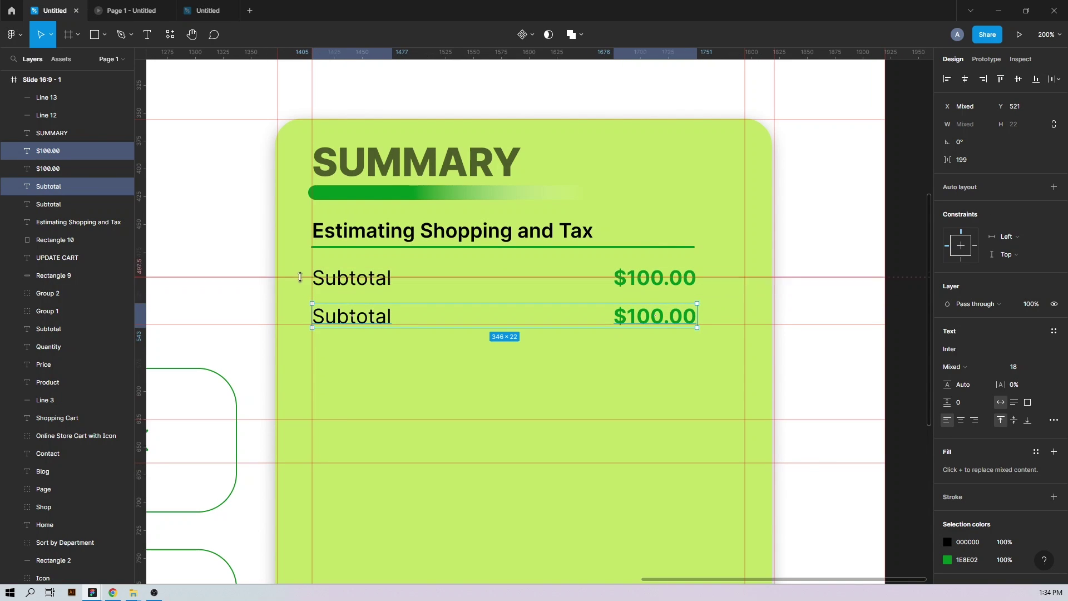
pyautogui.click(343, 324)
pyautogui.doubleClick(343, 325)
pyautogui.write('Tax')
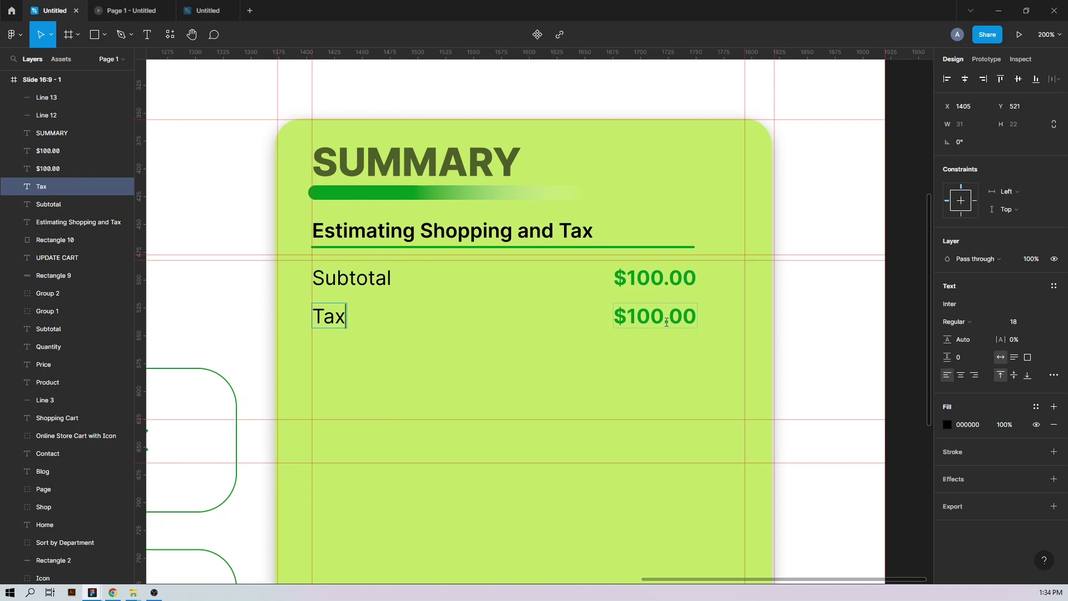
pyautogui.moveTo(650, 320); pyautogui.dragTo(619, 317)
pyautogui.write('$')
pyautogui.press('Escape')
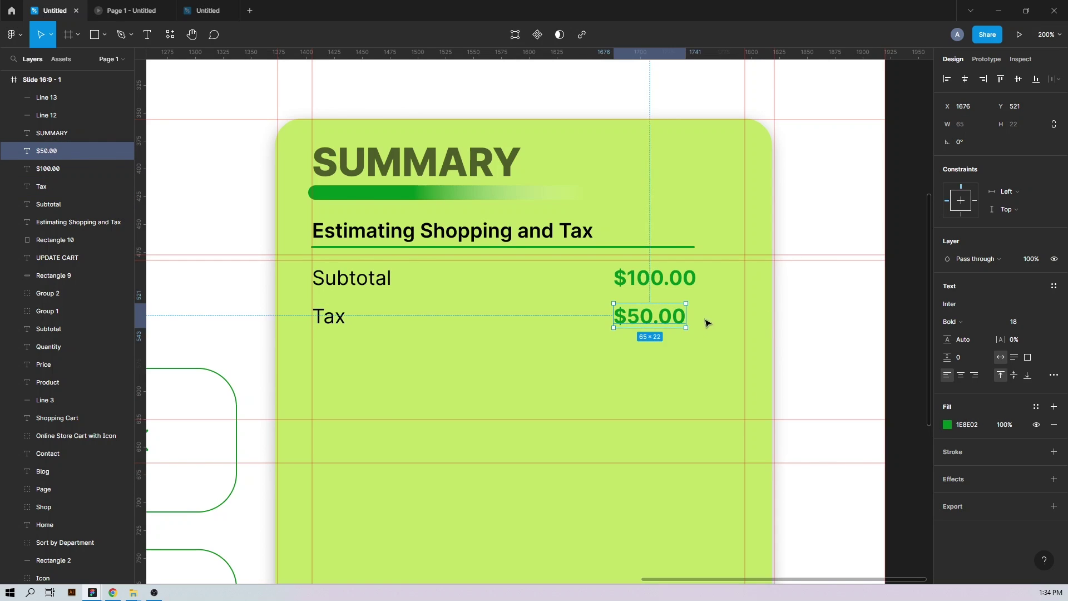
# Step: Shift the Tax amount toward the line's end, then duplicate the Tax row below with its label changed to "Shipping"
pyautogui.click(336, 317)
pyautogui.keyDown('shift'); pyautogui.click(660, 322); pyautogui.keyUp('shift')
pyautogui.moveTo(660, 321); pyautogui.dragTo(660, 359)
pyautogui.doubleClick(333, 355)
pyautogui.write('Shipping')
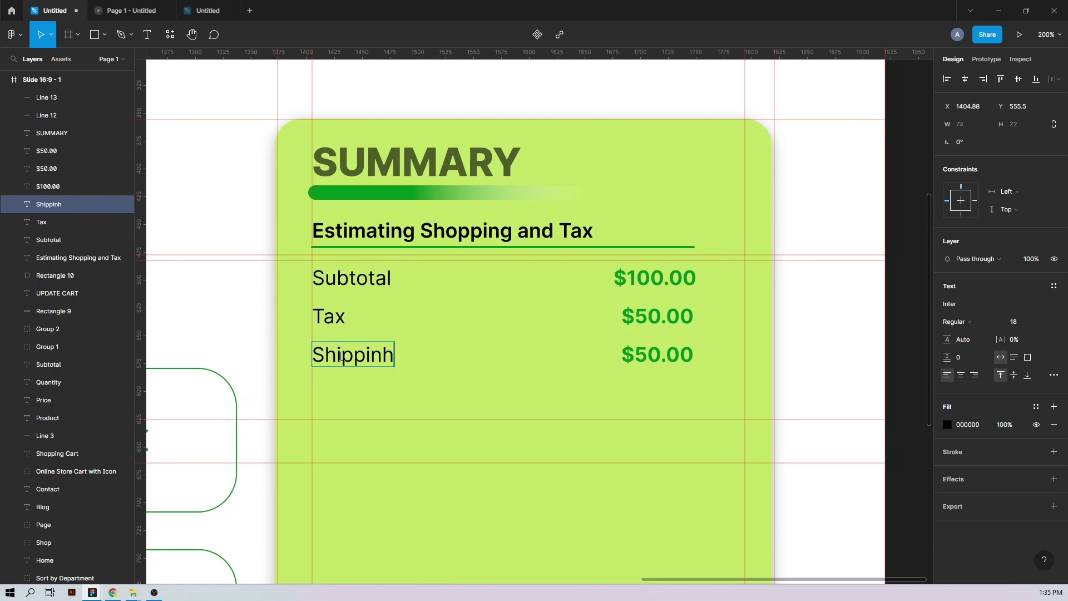
# Step: Place a second thin green line, matching the first at 343 long, beneath the Shipping row at Y 593
pyautogui.click(665, 248)
pyautogui.click(660, 250)
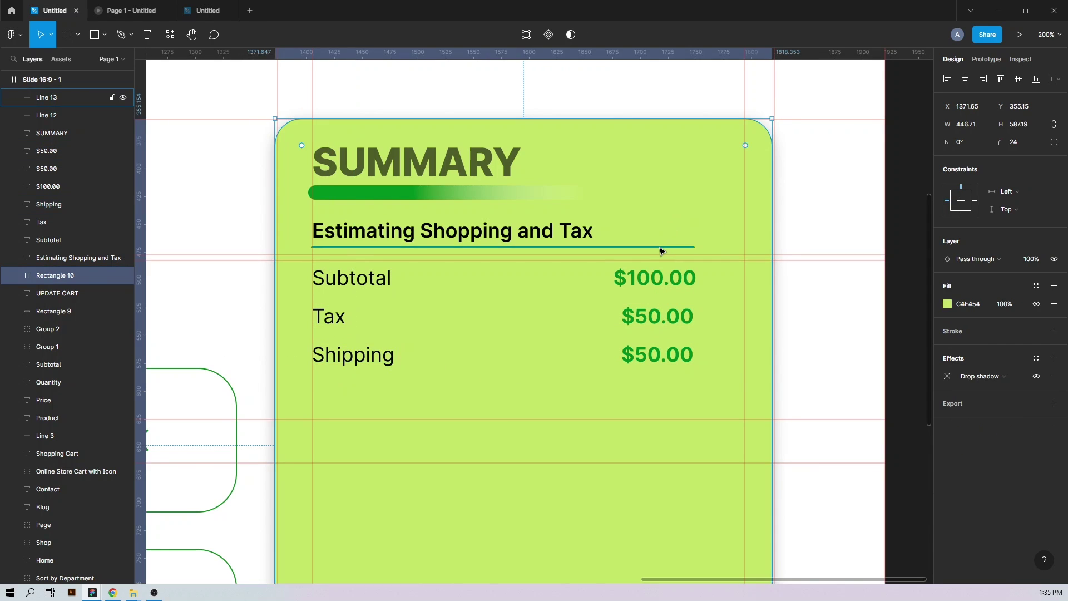
pyautogui.moveTo(661, 250); pyautogui.dragTo(627, 386)
pyautogui.press('Delete')
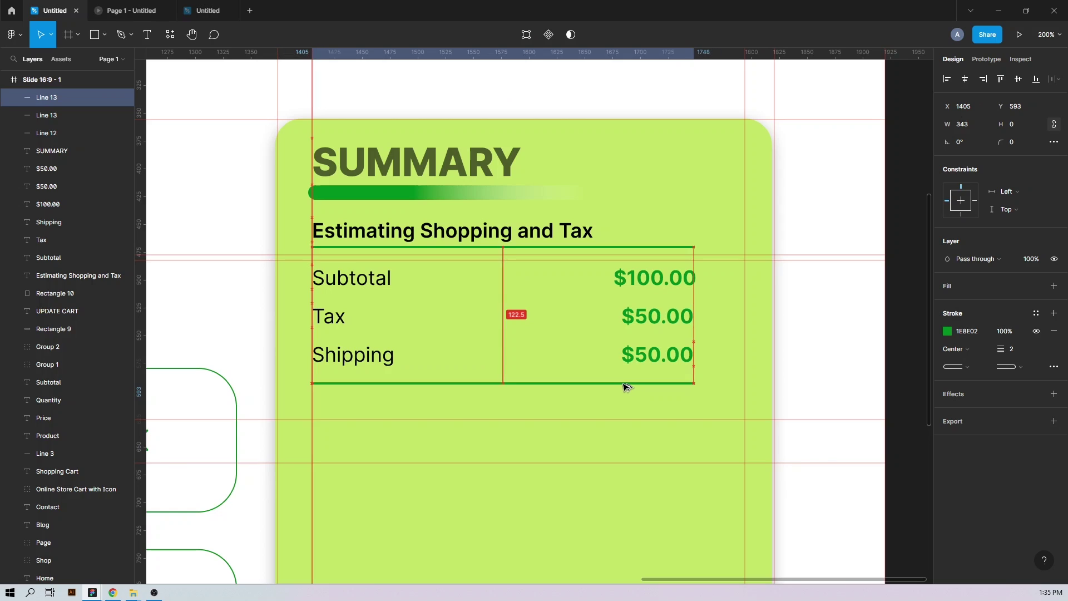
pyautogui.click(542, 400)
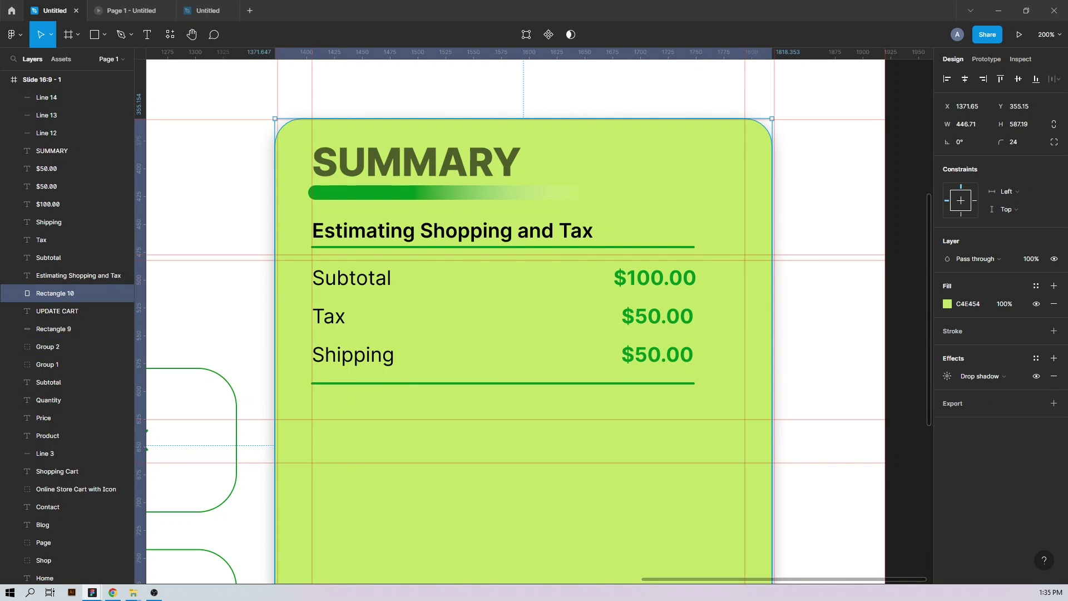
# Step: Add the text "Order Total" in Bold with 70% fill opacity beneath the second line, aligned with the other labels' left edge
pyautogui.press('t')
pyautogui.click(348, 401)
pyautogui.write('Order Total')
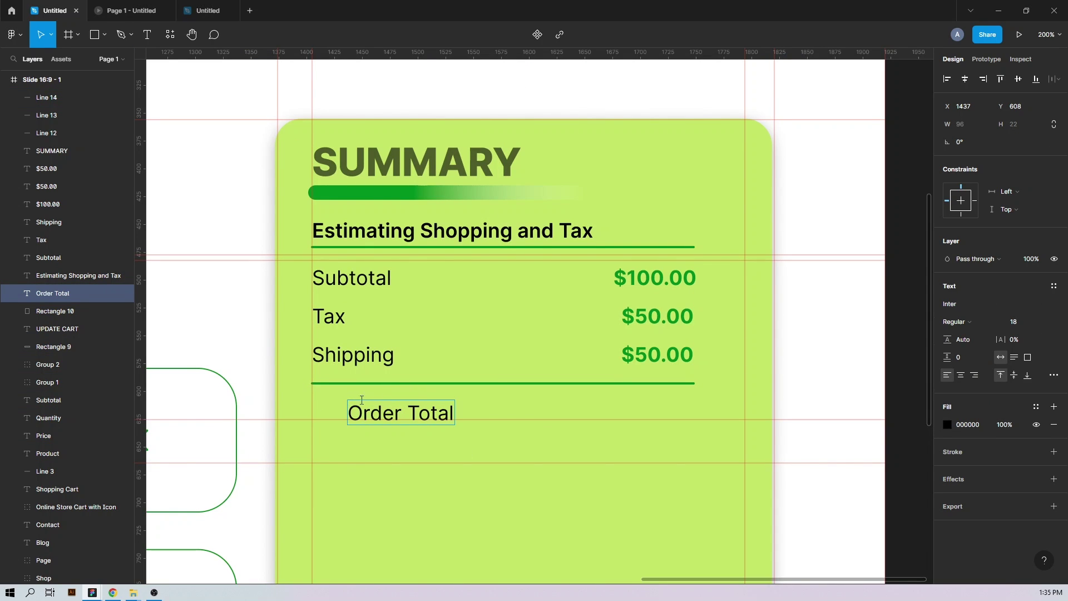
pyautogui.hotkey('ctrl', 'a')
pyautogui.click(973, 319)
pyautogui.click(968, 362)
pyautogui.click(1002, 426)
pyautogui.write('70')
pyautogui.press('Return')
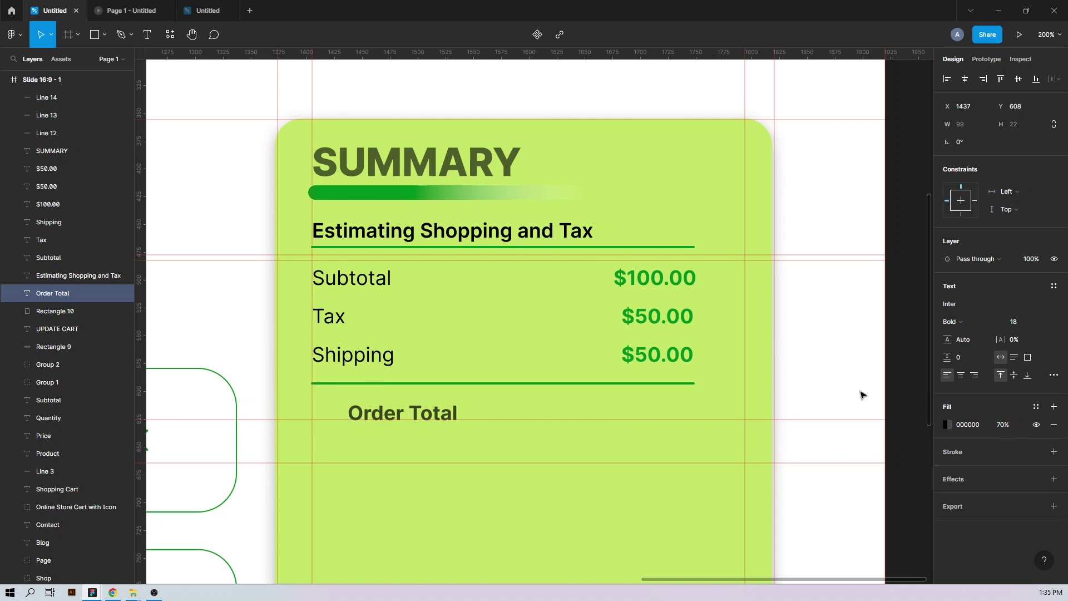
pyautogui.moveTo(389, 412); pyautogui.dragTo(353, 401)
# Step: Copy the Shipping amount down to the Order Total row and change it to "$200.00"
pyautogui.click(665, 360)
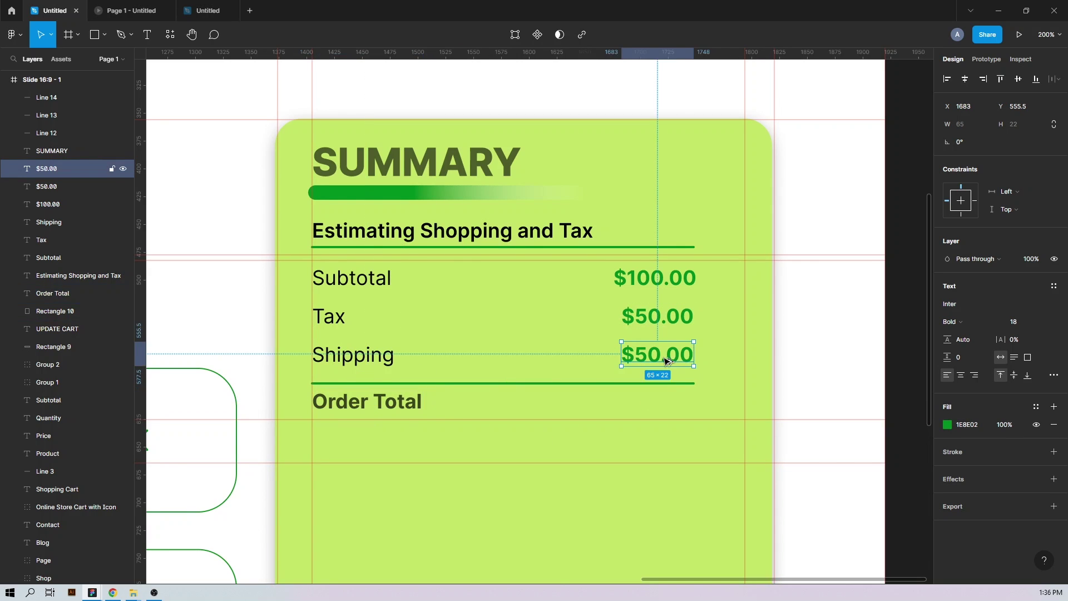
pyautogui.keyDown('alt'); pyautogui.moveTo(666, 361); pyautogui.dragTo(662, 408); pyautogui.keyUp('alt')
pyautogui.press('Return')
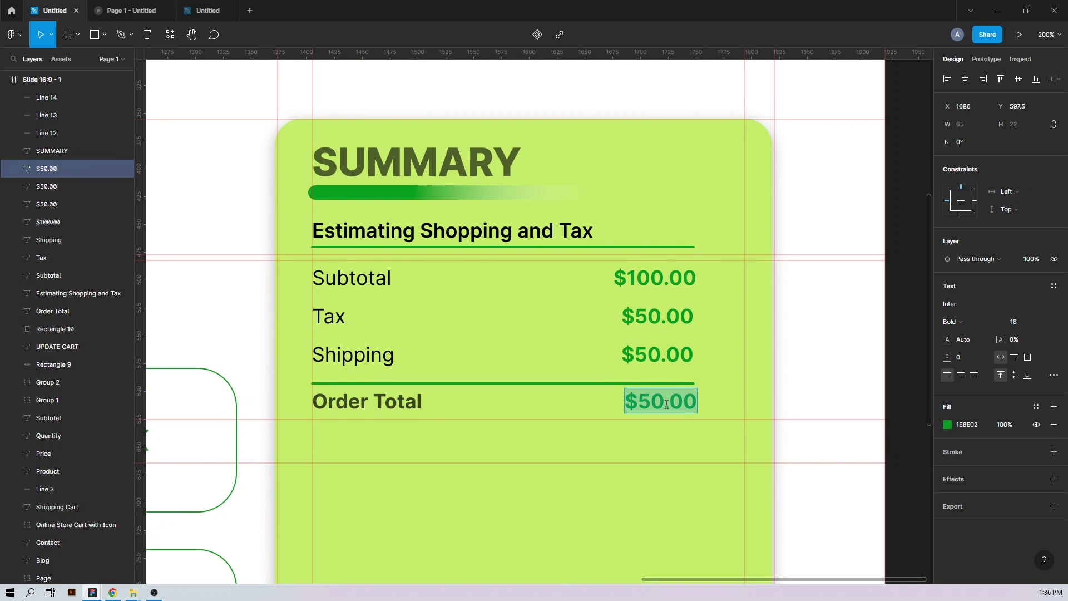
pyautogui.write('200.00')
pyautogui.press('Escape')
pyautogui.press('Escape')
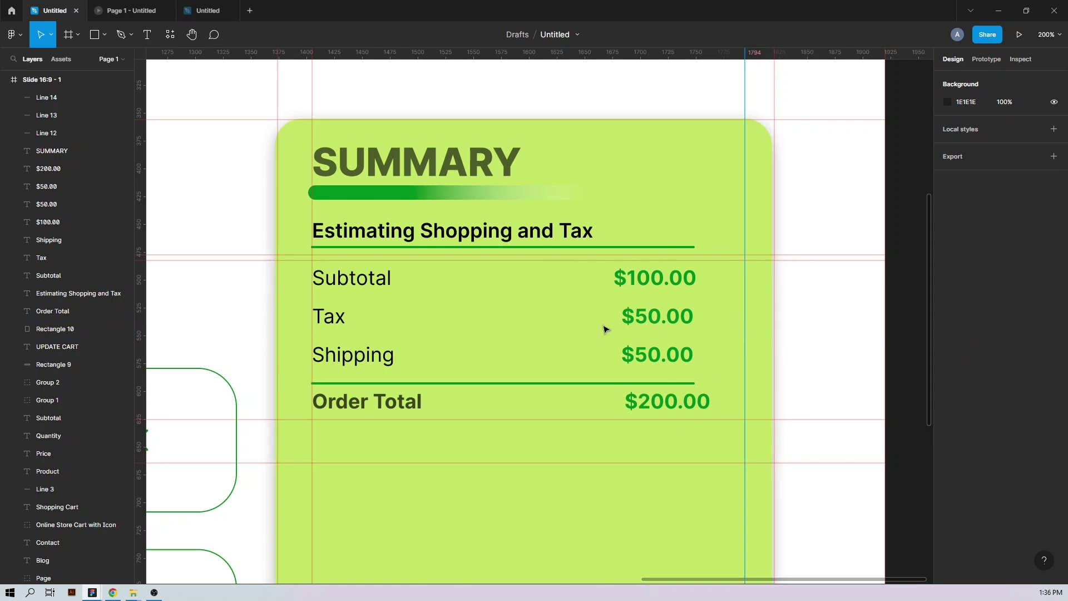
# Step: Move a vertical guide to the "$100.00" amount's right edge and align the Tax, Shipping and Order Total amounts to it
pyautogui.click(676, 319)
pyautogui.click(683, 337)
pyautogui.moveTo(674, 317); pyautogui.dragTo(667, 360)
pyautogui.moveTo(670, 400); pyautogui.dragTo(659, 400)
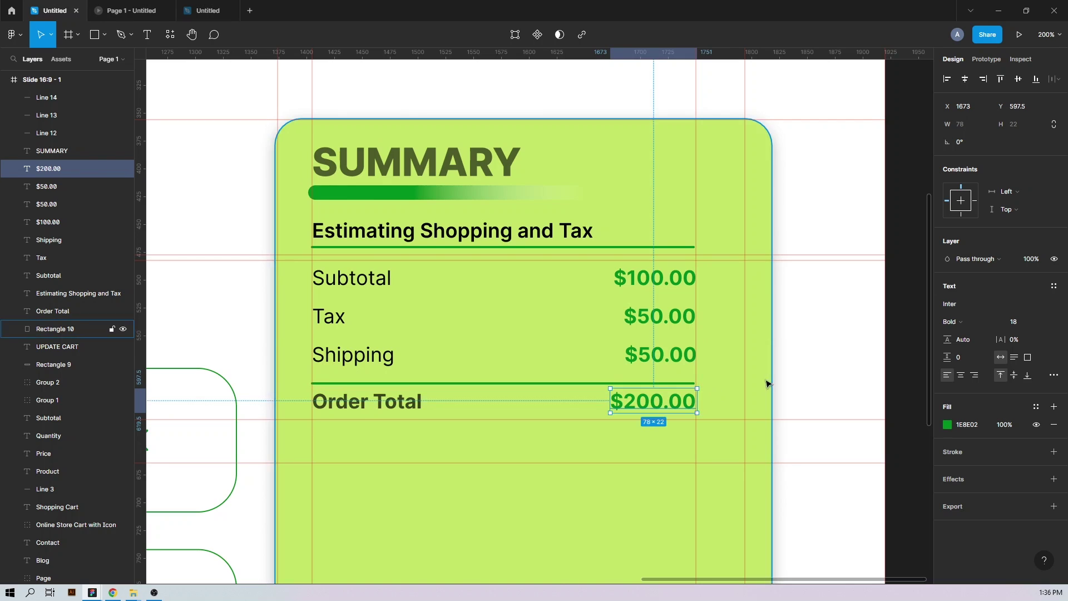
# Step: Duplicate "Order Total" below itself, change the copy to "Apply Discount Code" and set it in Semi Bold
pyautogui.click(529, 495)
pyautogui.hotkey('ctrl', '-')
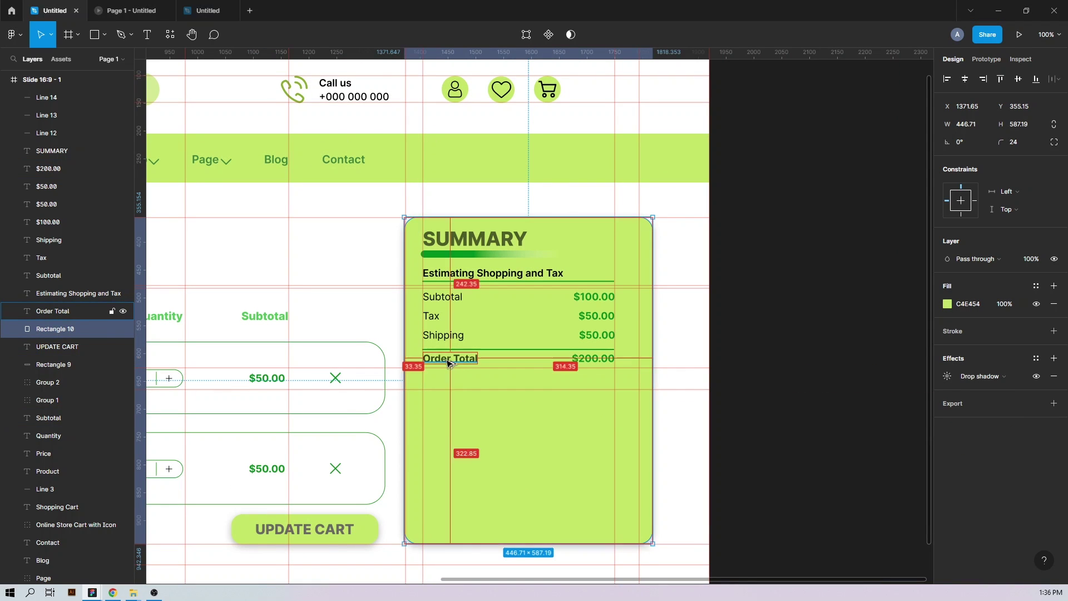
pyautogui.press('Escape')
pyautogui.moveTo(436, 361); pyautogui.dragTo(431, 388)
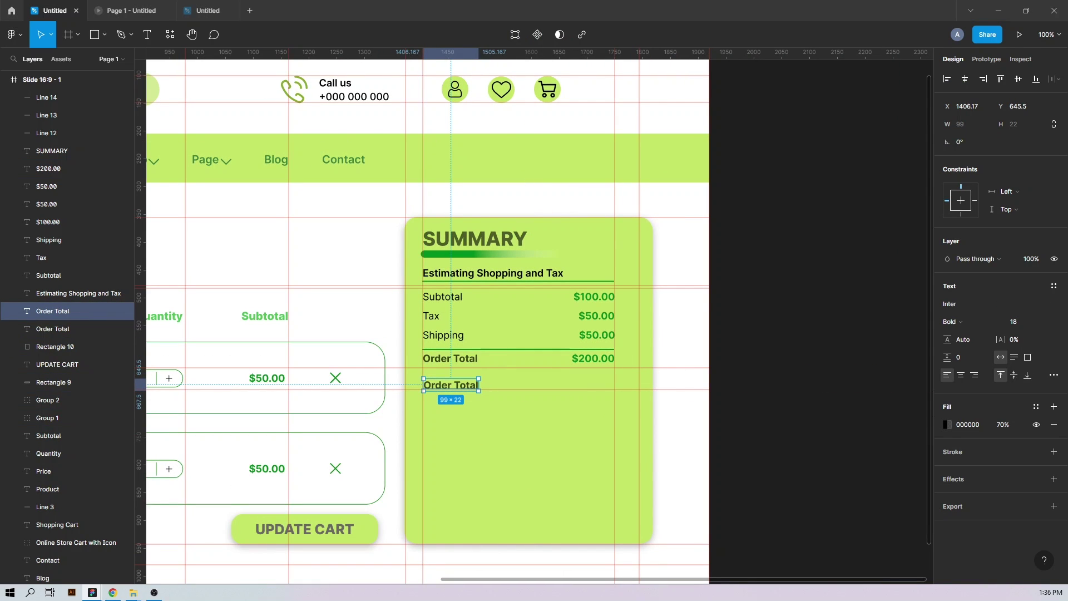
pyautogui.doubleClick(447, 384)
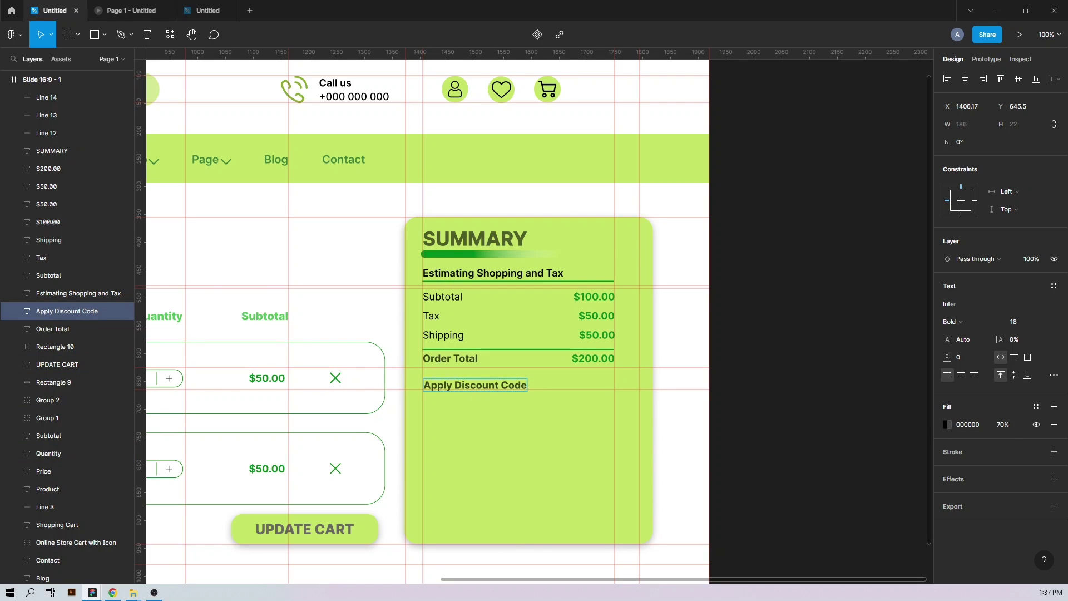
pyautogui.hotkey('ctrl', 'a')
pyautogui.click(972, 319)
pyautogui.click(976, 309)
pyautogui.press('Escape')
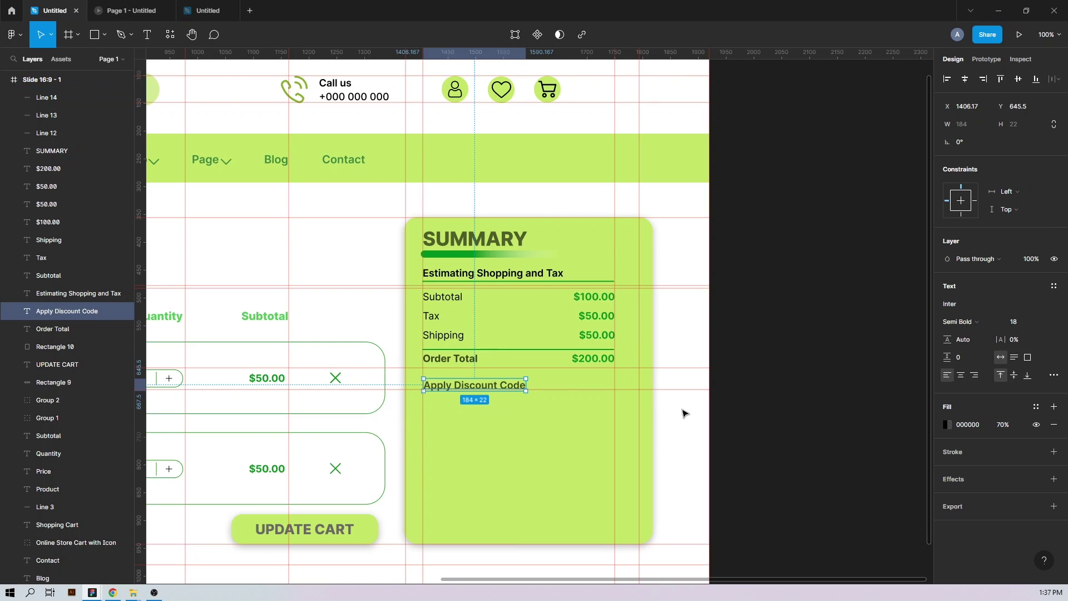
# Step: Draw a 346 × 44 rectangle beneath "Apply Discount Code", spanning from the labels' left edge to the amounts' right edge
pyautogui.click(446, 429)
pyautogui.scroll(5, 445, 429)
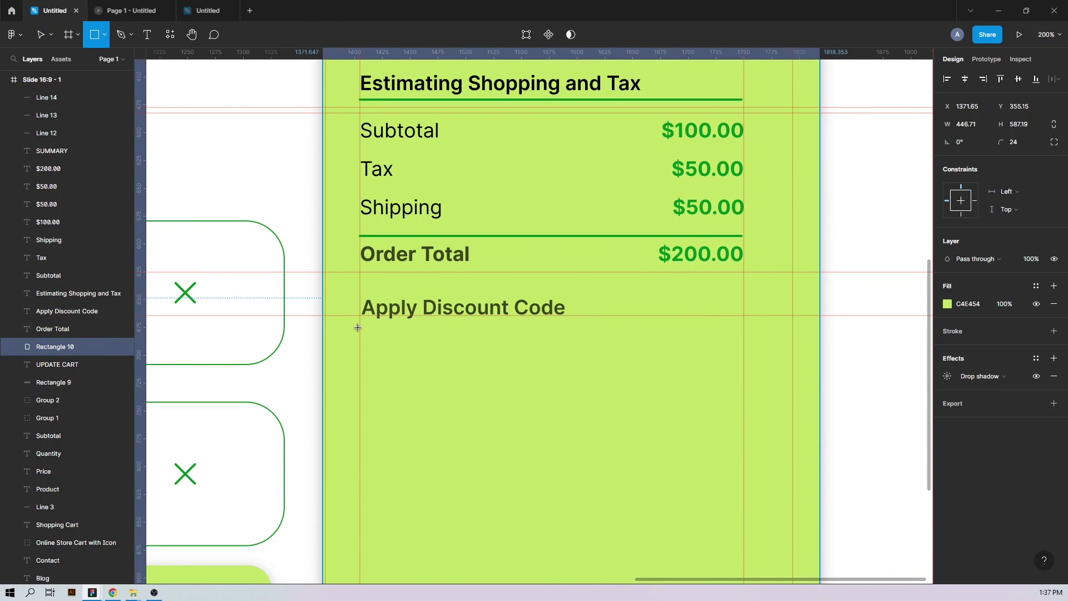
pyautogui.moveTo(360, 321)
pyautogui.mouseDown()
pyautogui.moveTo(450, 346)
pyautogui.moveTo(754, 368)
pyautogui.moveTo(745, 370)
pyautogui.mouseUp()
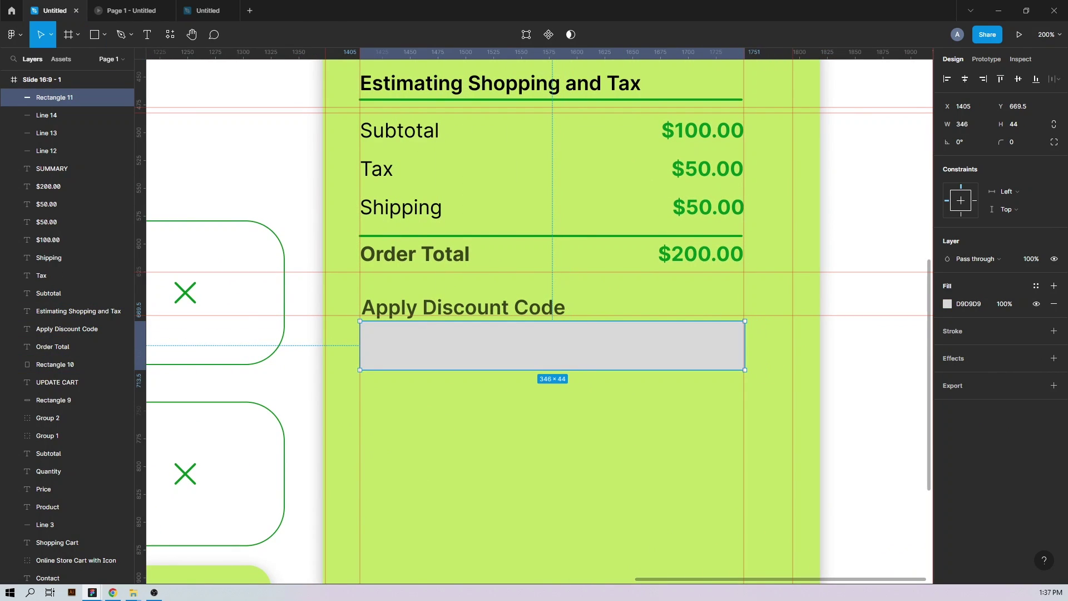
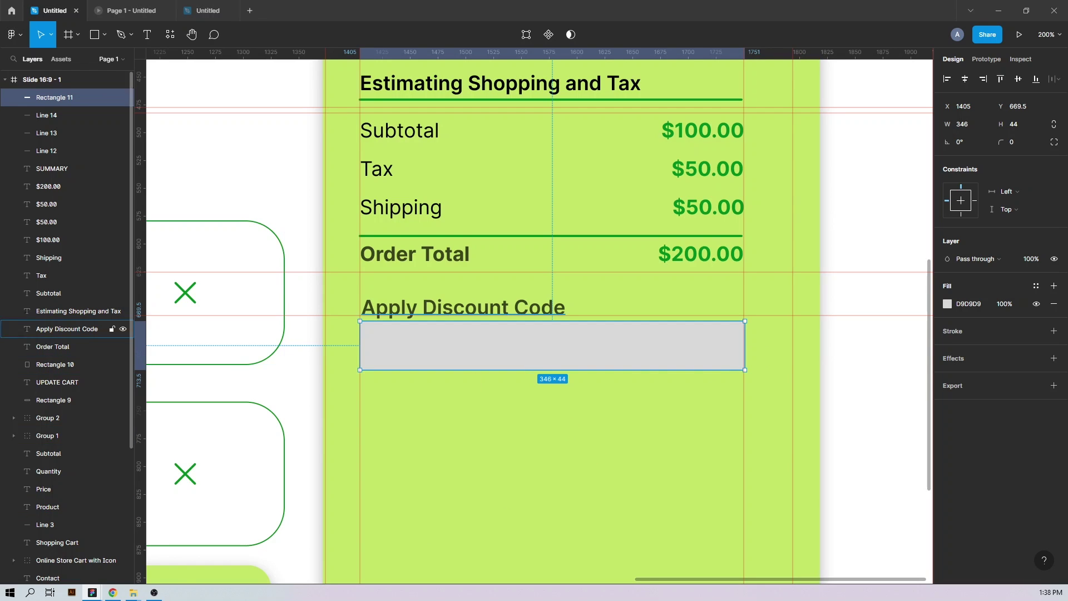
# Step: Replace the grey fill of the rectangle below "Apply Discount Code" with a 1E8E02 green stroke
pyautogui.hotkey('shift', '0')
pyautogui.click(672, 364)
pyautogui.moveTo(678, 376); pyautogui.dragTo(663, 375)
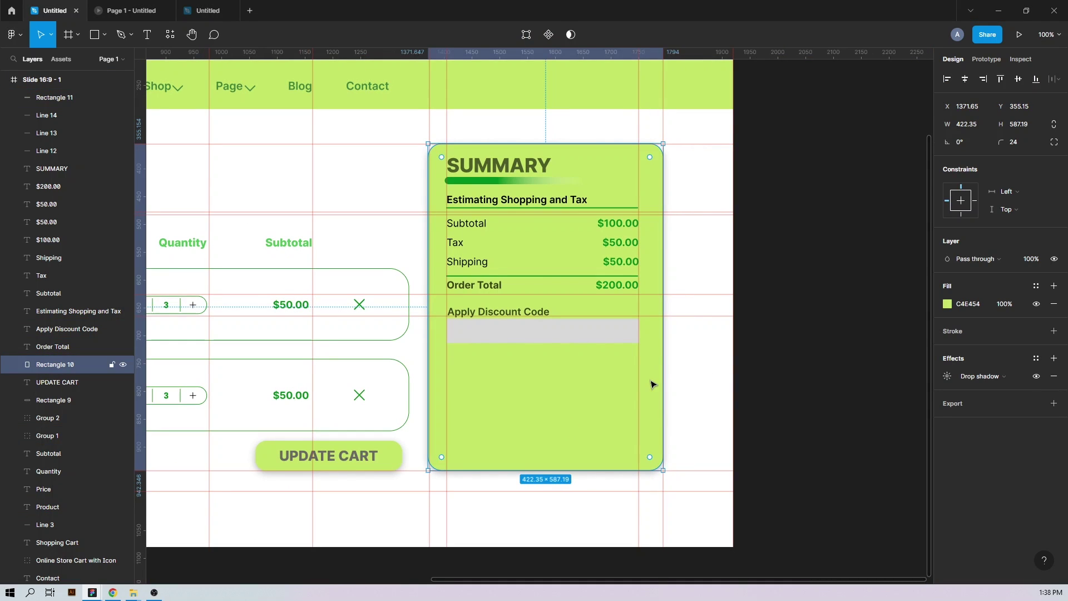
pyautogui.click(572, 331)
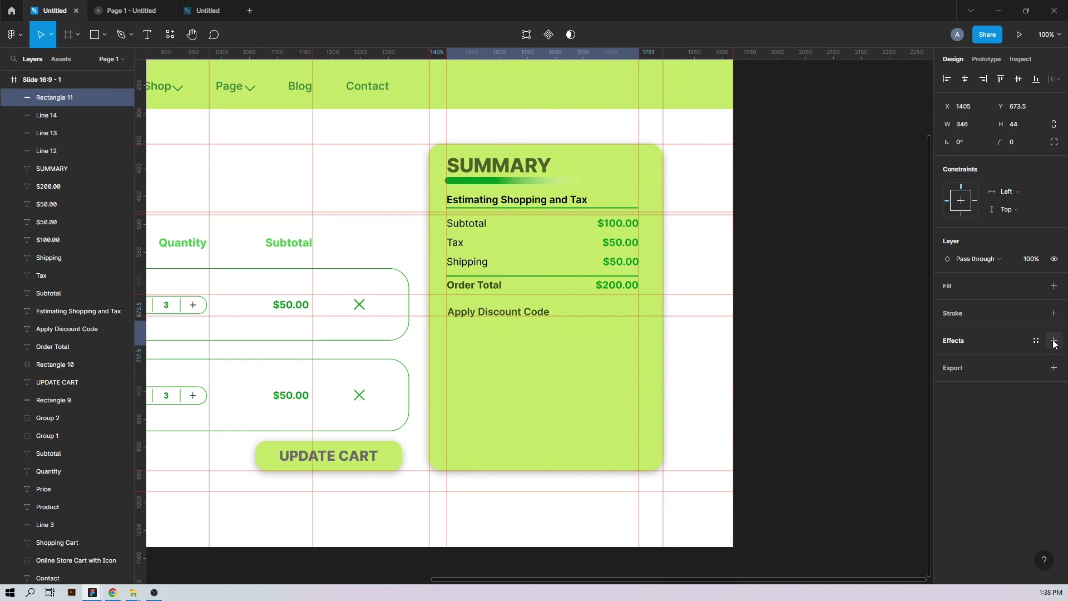
pyautogui.click(1053, 303)
pyautogui.click(1053, 313)
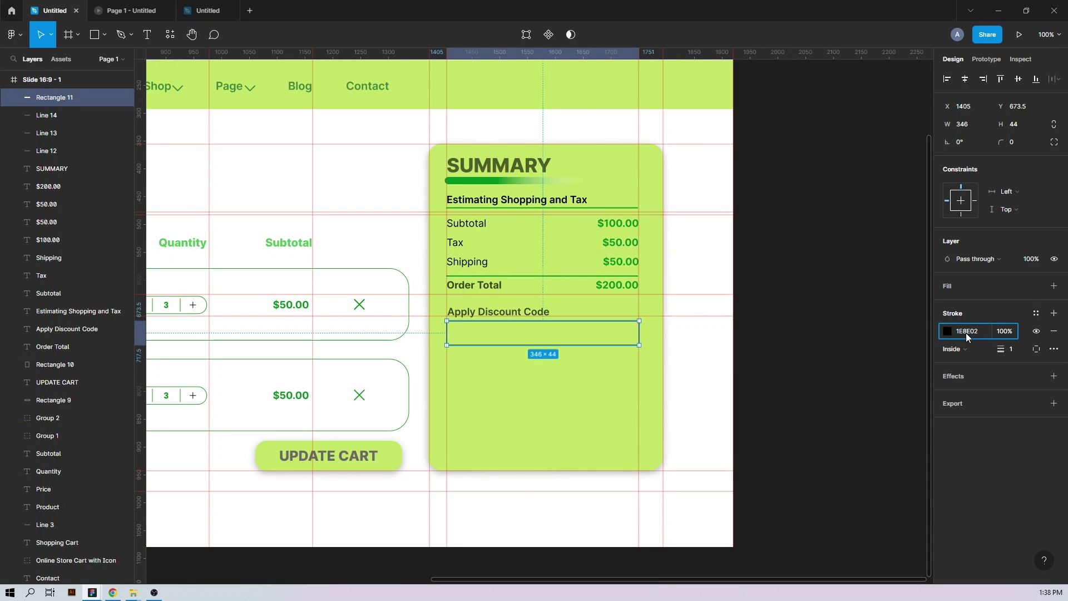
# Step: Round the discount-code rectangle's corners to 30 and nudge it 3 px down
pyautogui.write('30')
pyautogui.press('Return')
pyautogui.press('Down')
pyautogui.press('Down')
pyautogui.press('Down')
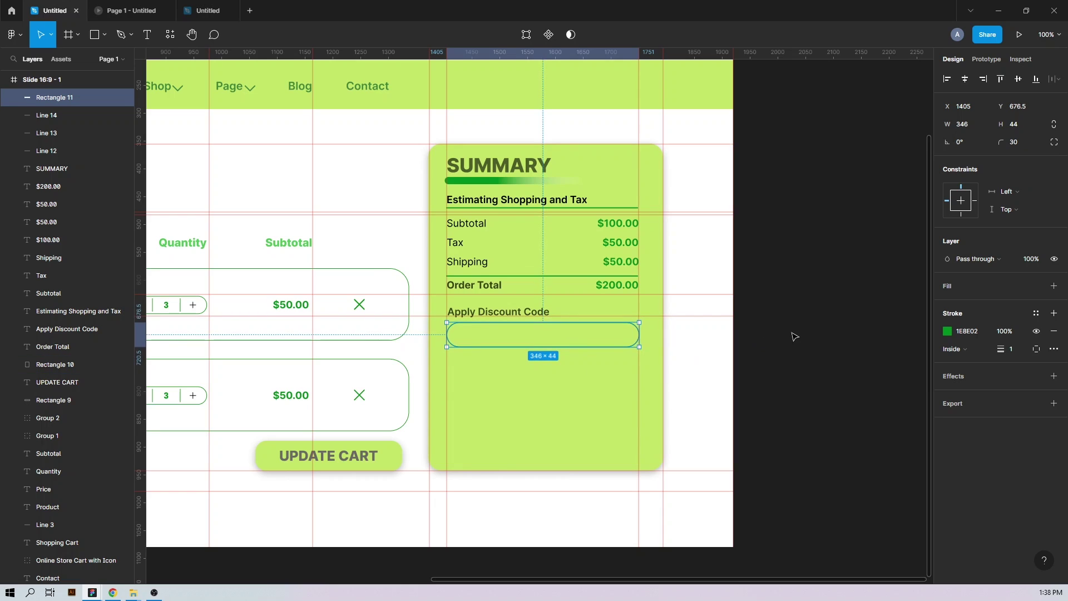
pyautogui.click(793, 335)
# Step: Duplicate the discount-code field, narrow the copy to about 118 px at its right end and swap its stroke for a 59C349 fill
pyautogui.click(609, 348)
pyautogui.hotkey('ctrl', 'd')
pyautogui.moveTo(447, 335); pyautogui.dragTo(592, 337)
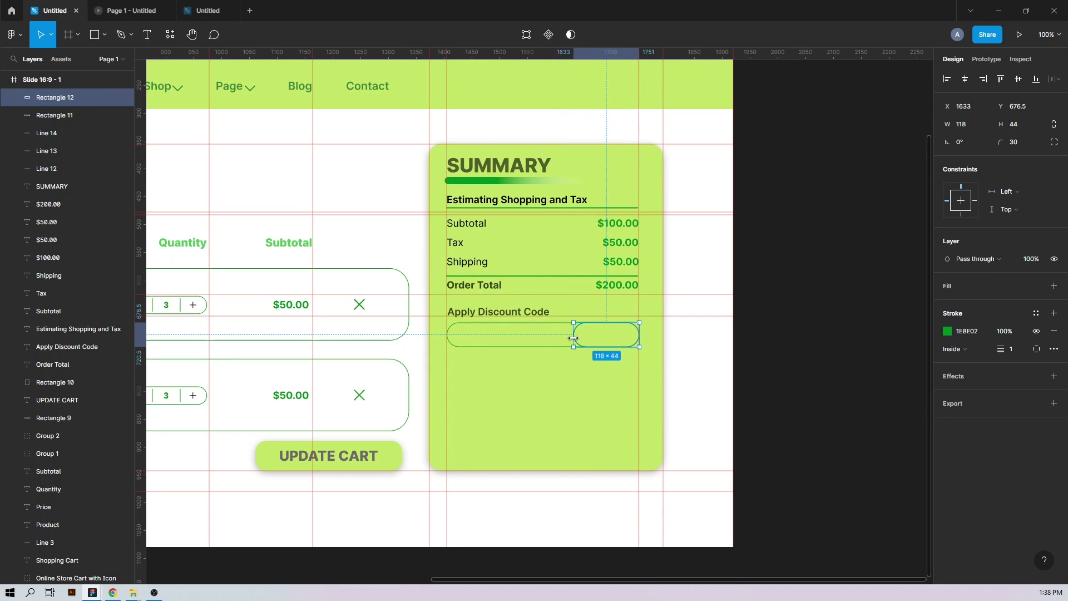
pyautogui.click(1053, 331)
pyautogui.click(1053, 285)
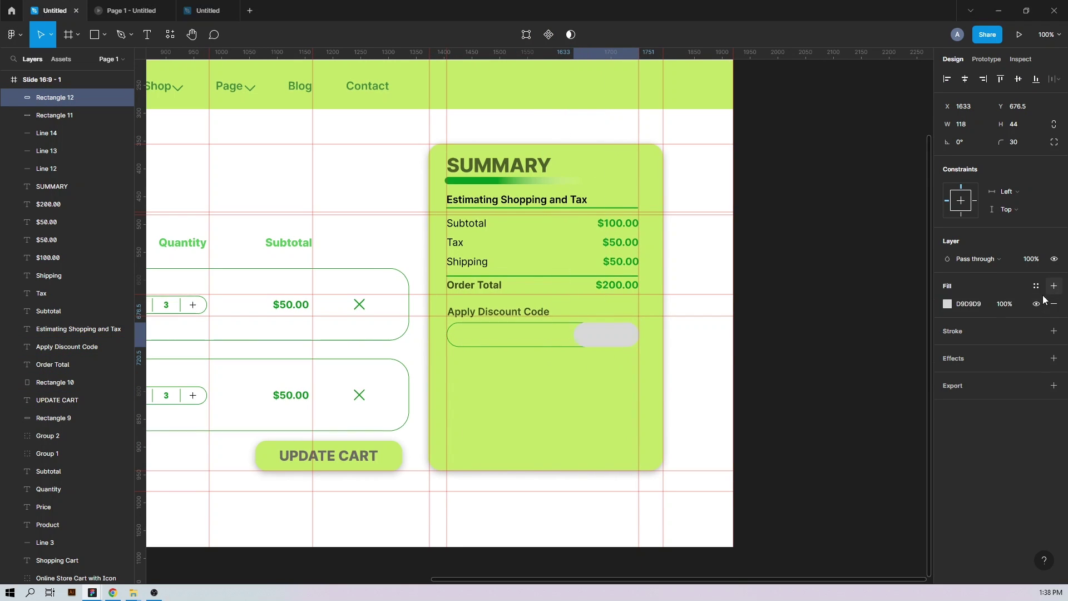
pyautogui.click(962, 305)
pyautogui.hotkey('ctrl', 'v')
# Step: Add Semi Bold 18 pt text "Apply" below the discount field and colour it white
pyautogui.click(496, 398)
pyautogui.hotkey('ctrl', '=')
pyautogui.press('t')
pyautogui.click(449, 409)
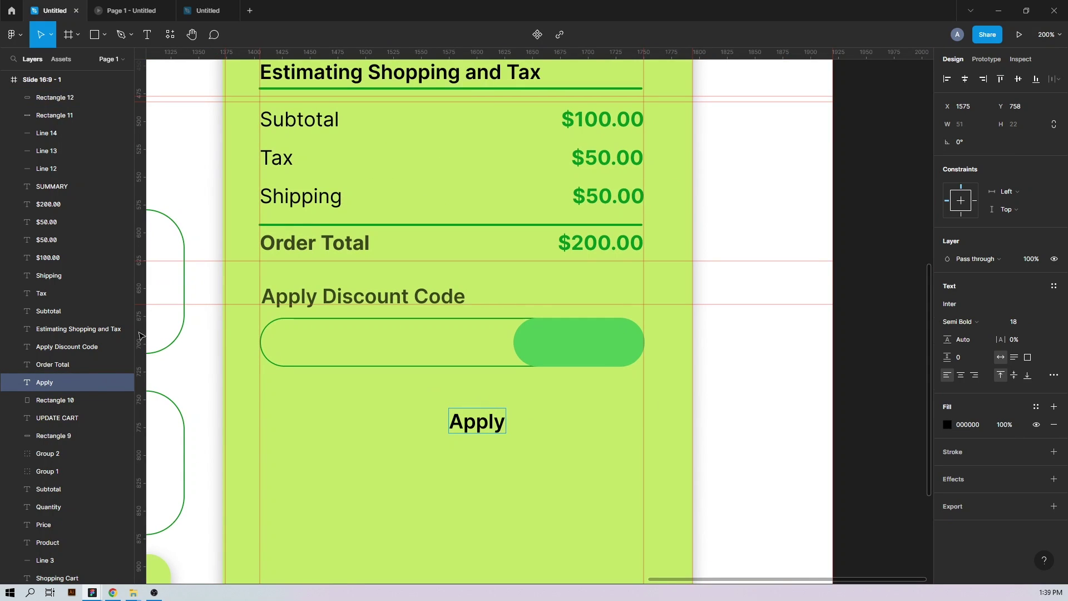
pyautogui.hotkey('ctrl', 'a')
pyautogui.click(947, 424)
pyautogui.click(802, 313)
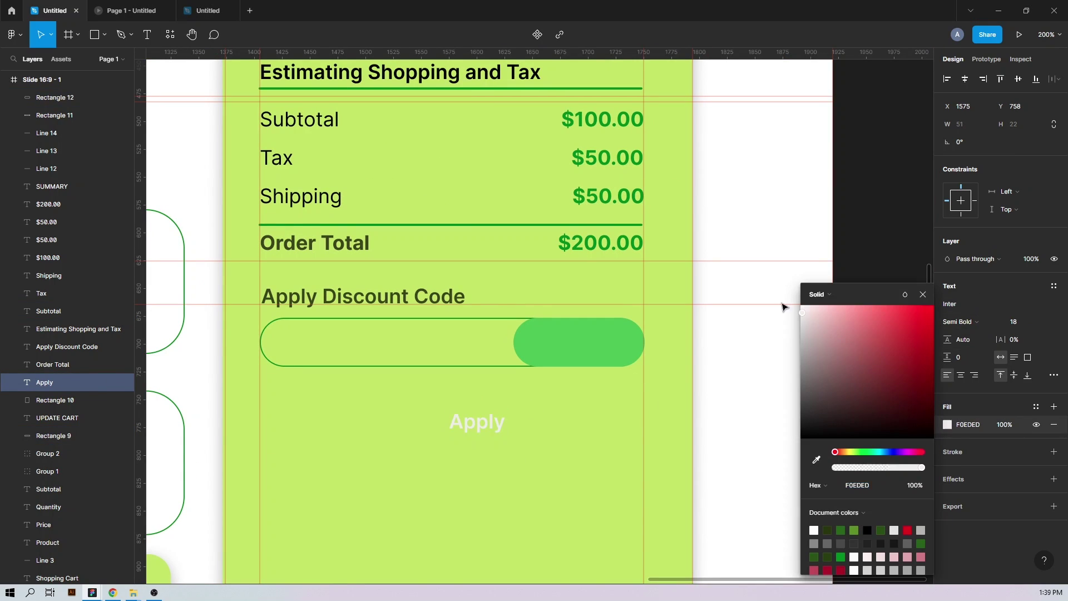
pyautogui.moveTo(782, 307); pyautogui.dragTo(776, 300)
# Step: Place "Apply" above the green button in the layer order and centre it on the button
pyautogui.moveTo(481, 430); pyautogui.dragTo(579, 351)
pyautogui.click(622, 349)
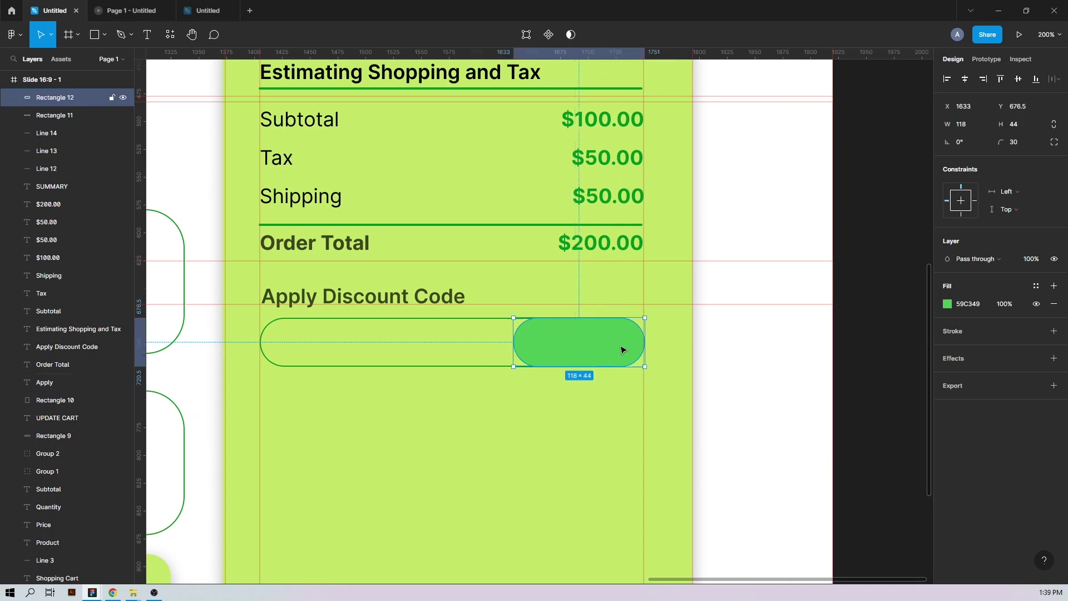
pyautogui.moveTo(70, 383); pyautogui.dragTo(76, 90)
pyautogui.keyDown('shift'); pyautogui.click(622, 334); pyautogui.keyUp('shift')
pyautogui.click(965, 78)
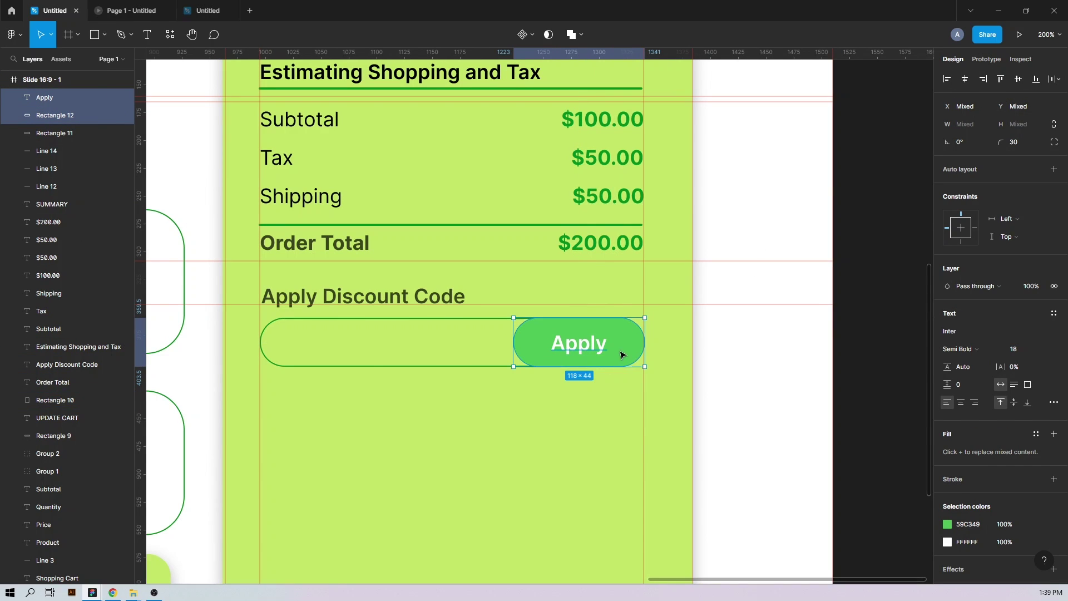
# Step: Give the green Apply button a drop shadow with X 1, Y 1 and blur 10
pyautogui.doubleClick(630, 347)
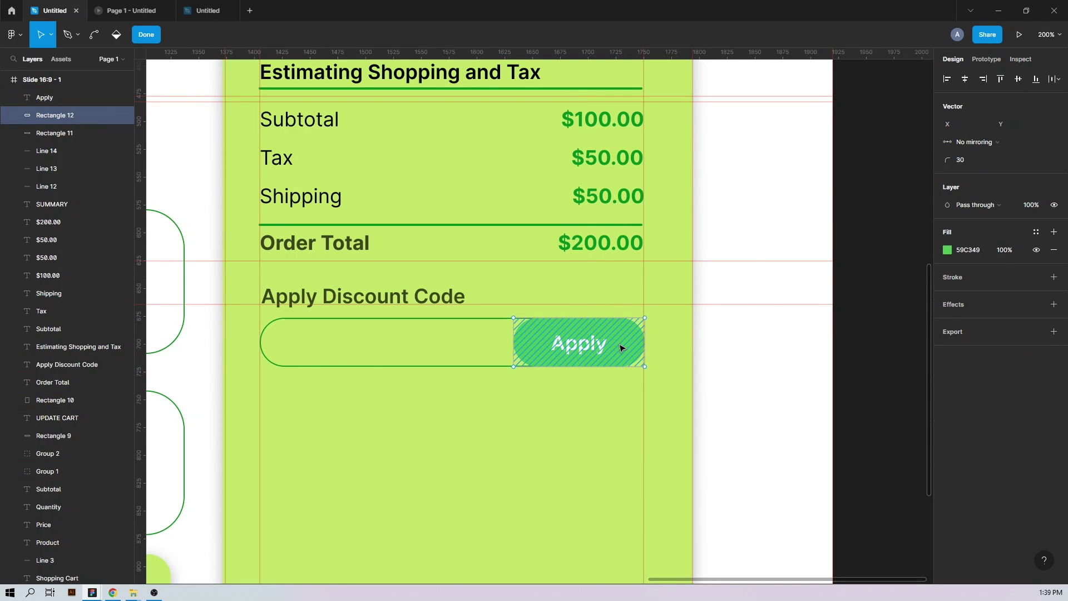
pyautogui.click(1053, 305)
pyautogui.click(946, 376)
pyautogui.click(824, 404)
pyautogui.write('1')
pyautogui.press('Tab')
pyautogui.write('1')
pyautogui.press('Tab')
pyautogui.write('10')
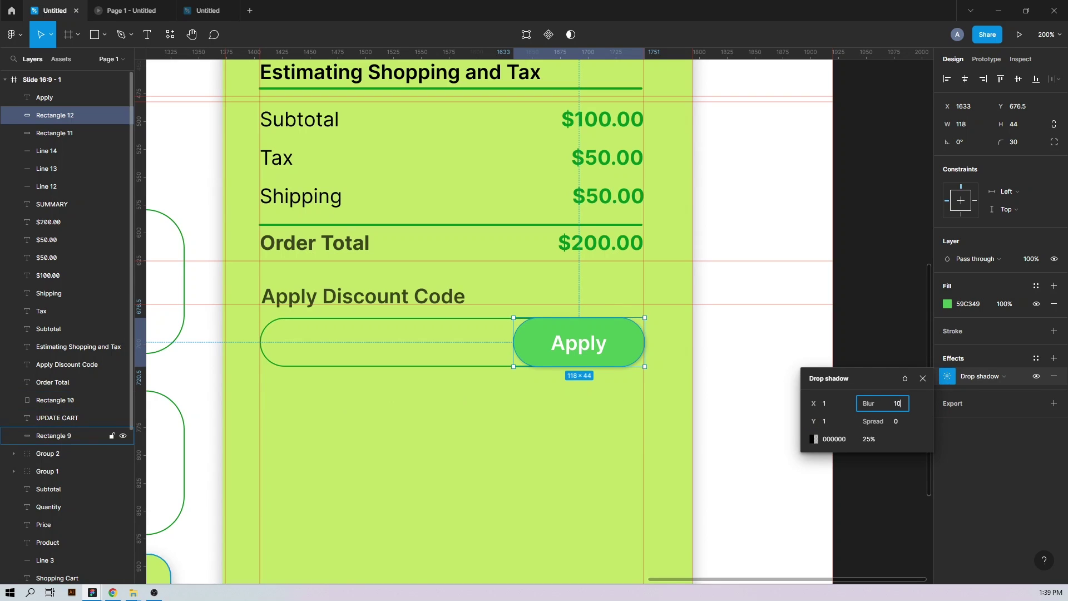
pyautogui.press('Return')
pyautogui.click(978, 453)
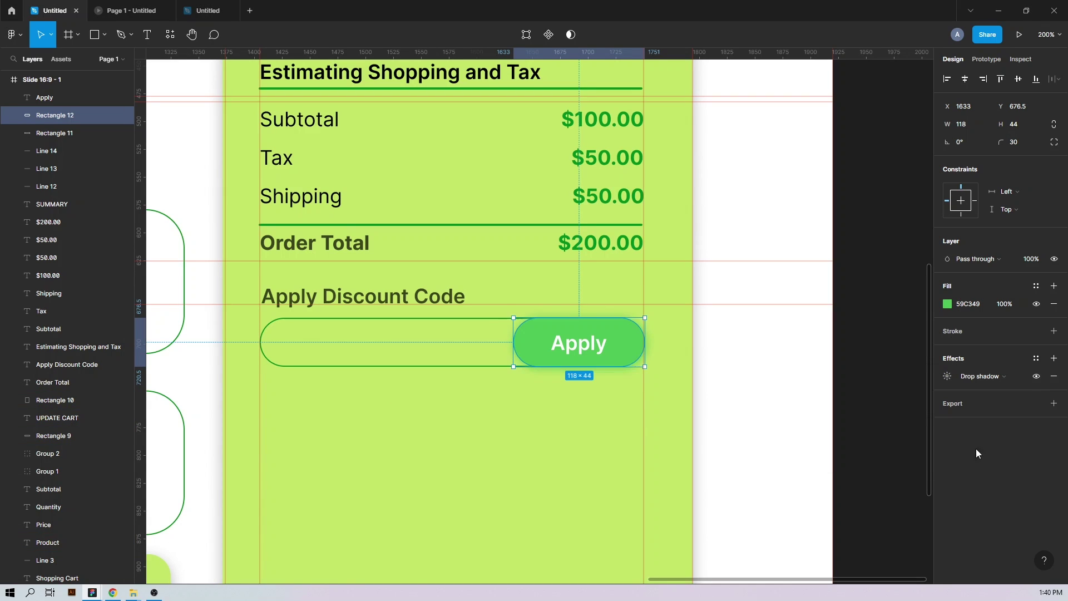
# Step: Add the text "Coupon Code" below the discount field and set it in Regular weight
pyautogui.press('t')
pyautogui.click(343, 428)
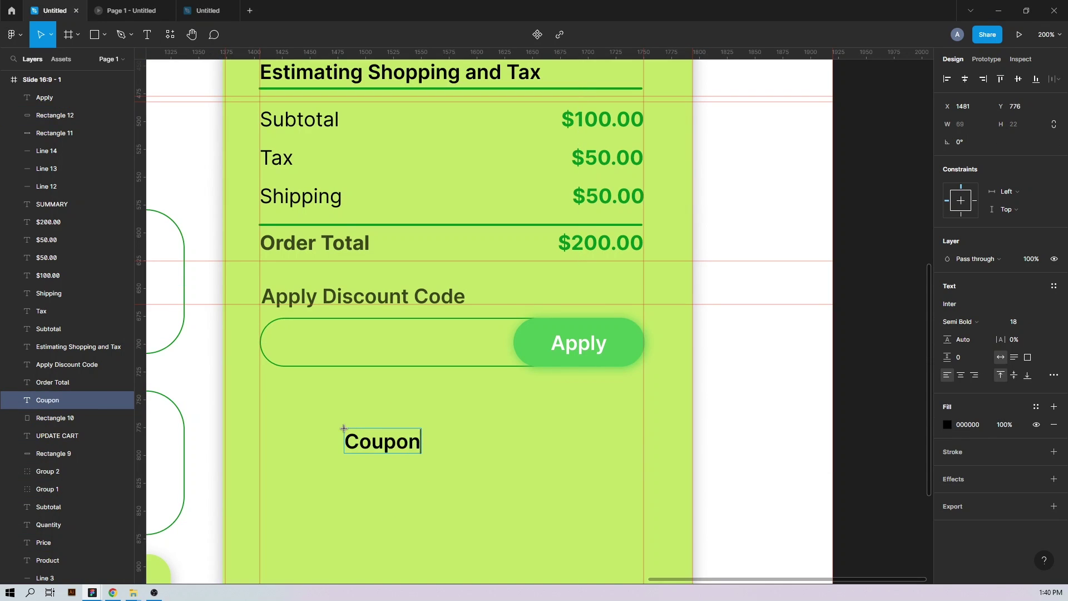
pyautogui.hotkey('ctrl', 'a')
pyautogui.click(967, 322)
pyautogui.click(965, 293)
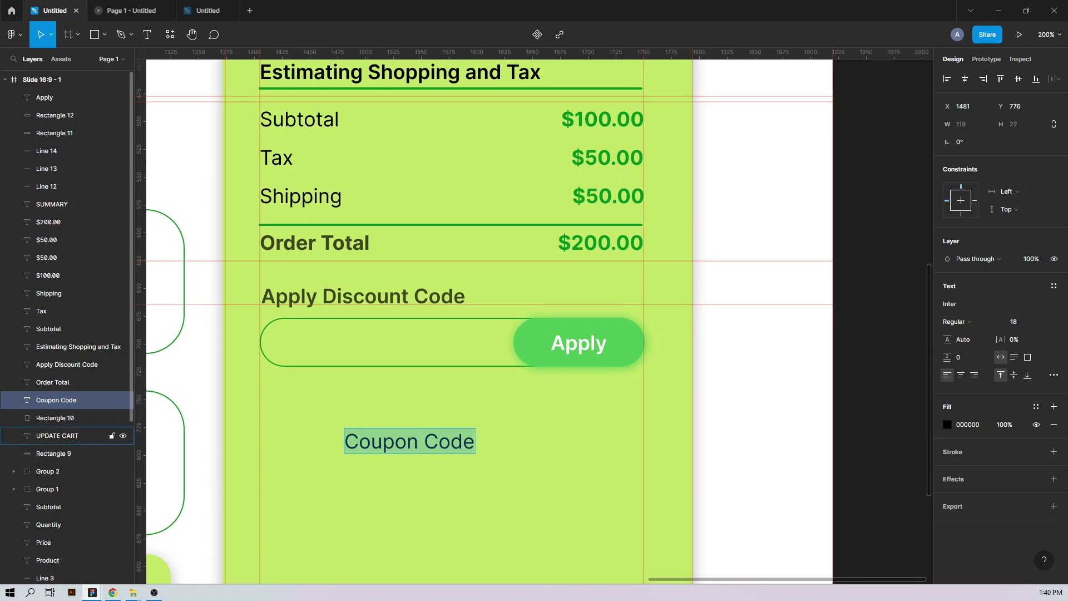
# Step: Set the "Coupon Code" fill to 4B614899 and move the text inside the discount field as its placeholder
pyautogui.click(968, 424)
pyautogui.write('4B614899')
pyautogui.press('Return')
pyautogui.press('Escape')
pyautogui.moveTo(388, 449); pyautogui.dragTo(328, 352)
pyautogui.click(325, 457)
pyautogui.moveTo(321, 461); pyautogui.dragTo(403, 358)
# Step: Copy the "Apply Discount Code" heading below the discount field and change its text to "Payment Method:"
pyautogui.keyDown('alt'); pyautogui.moveTo(415, 191); pyautogui.dragTo(415, 302); pyautogui.keyUp('alt')
pyautogui.doubleClick(411, 306)
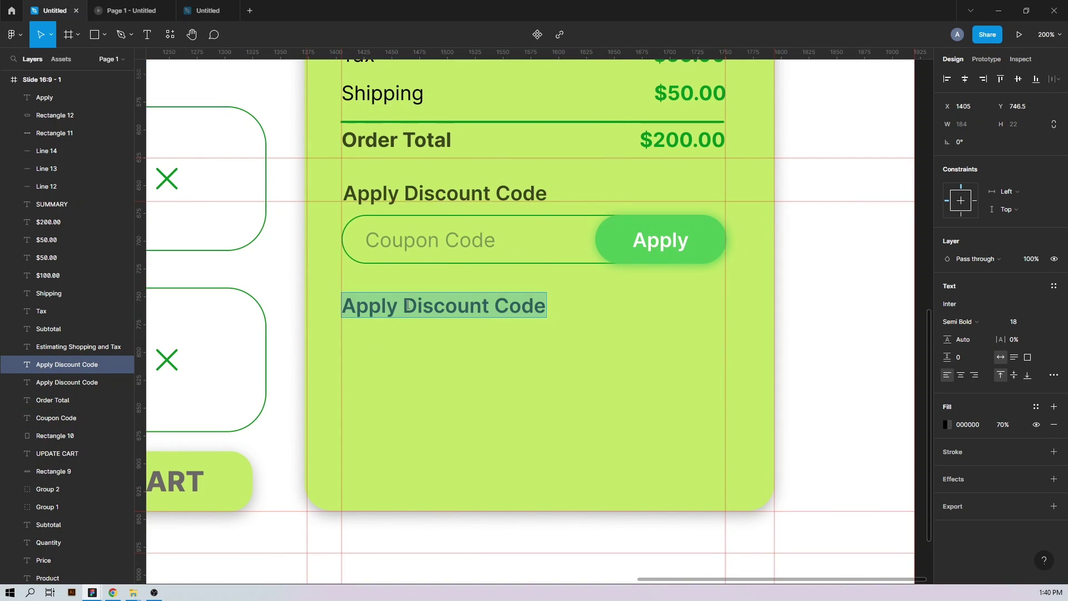
pyautogui.write('Payment Method:')
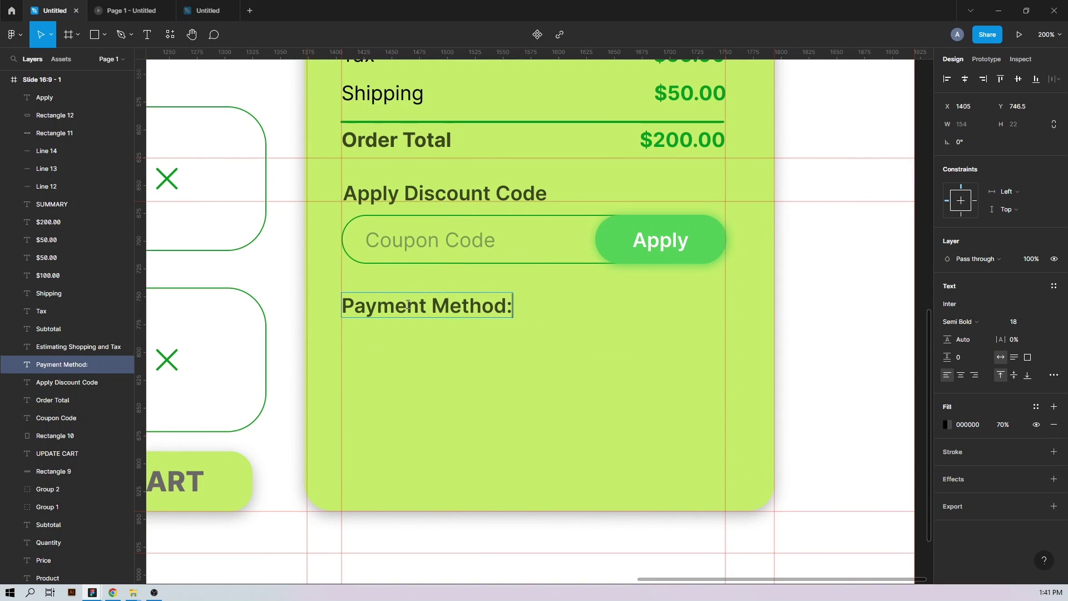
pyautogui.hotkey('alt', 'Tab')
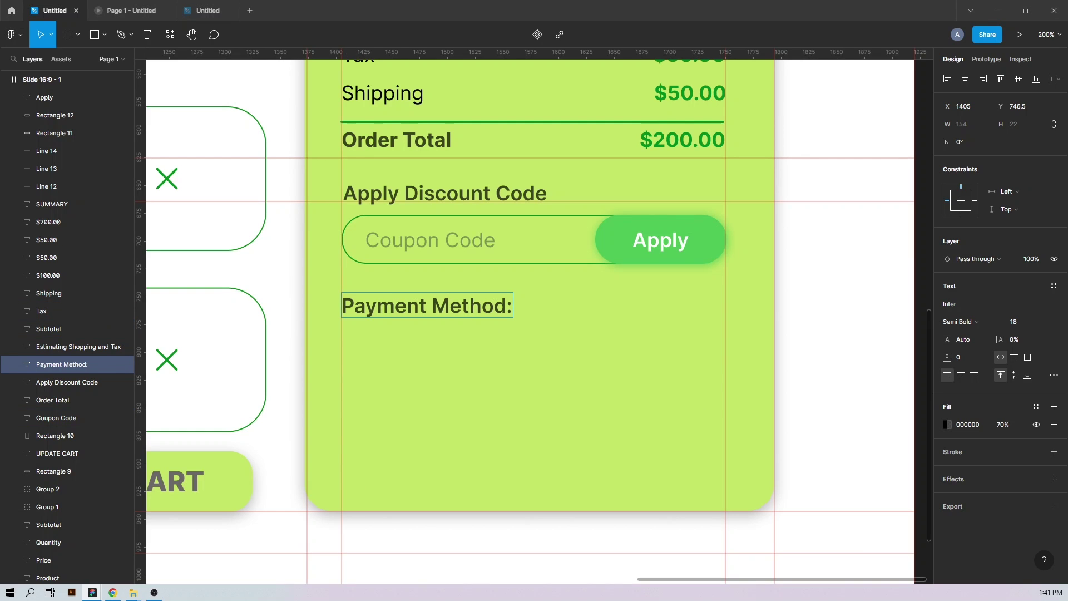
pyautogui.hotkey('alt', 'Tab')
# Step: Draw a 32 × 32 circle below "Payment Method:" and replace its fill with a 1 px black stroke
pyautogui.click(401, 345)
pyautogui.press('o')
pyautogui.keyDown('alt'); pyautogui.keyDown('shift'); pyautogui.moveTo(367, 363); pyautogui.dragTo(380, 382); pyautogui.keyUp('shift'); pyautogui.keyUp('alt')
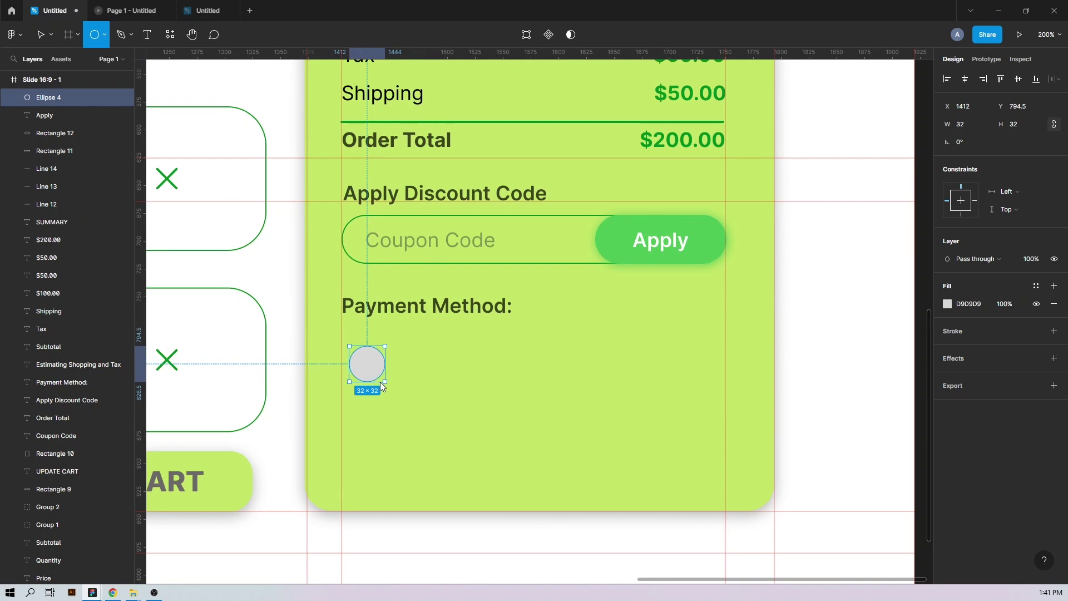
pyautogui.click(1053, 303)
pyautogui.click(1053, 340)
pyautogui.click(1053, 341)
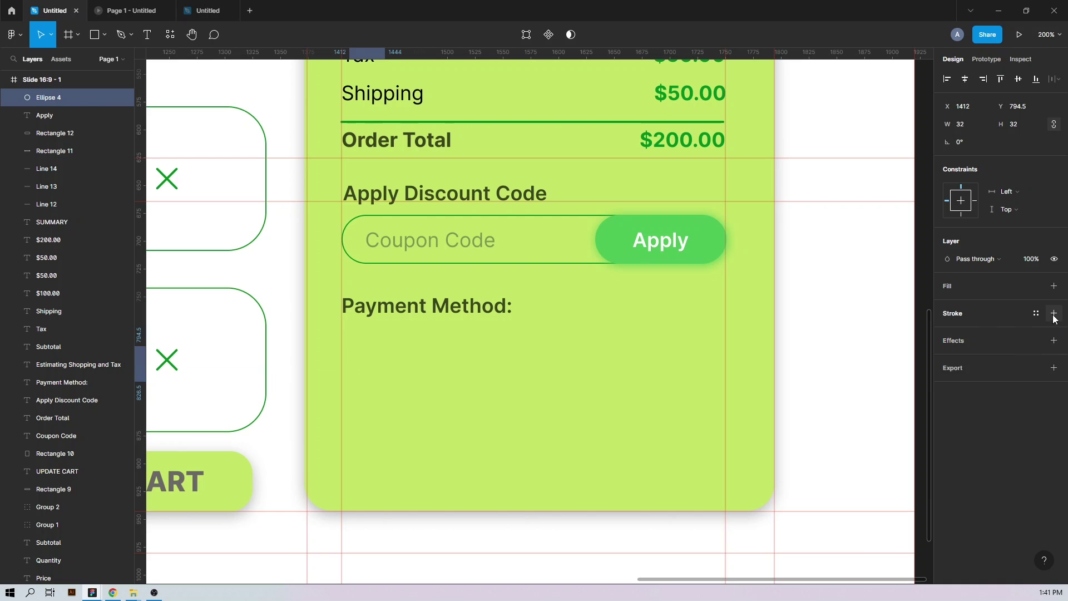
pyautogui.press('Escape')
# Step: Duplicate the circle, shrink the copy concentrically to 23 × 23 and replace its stroke with a 59C349 fill
pyautogui.click(364, 382)
pyautogui.hotkey('ctrl', 'd')
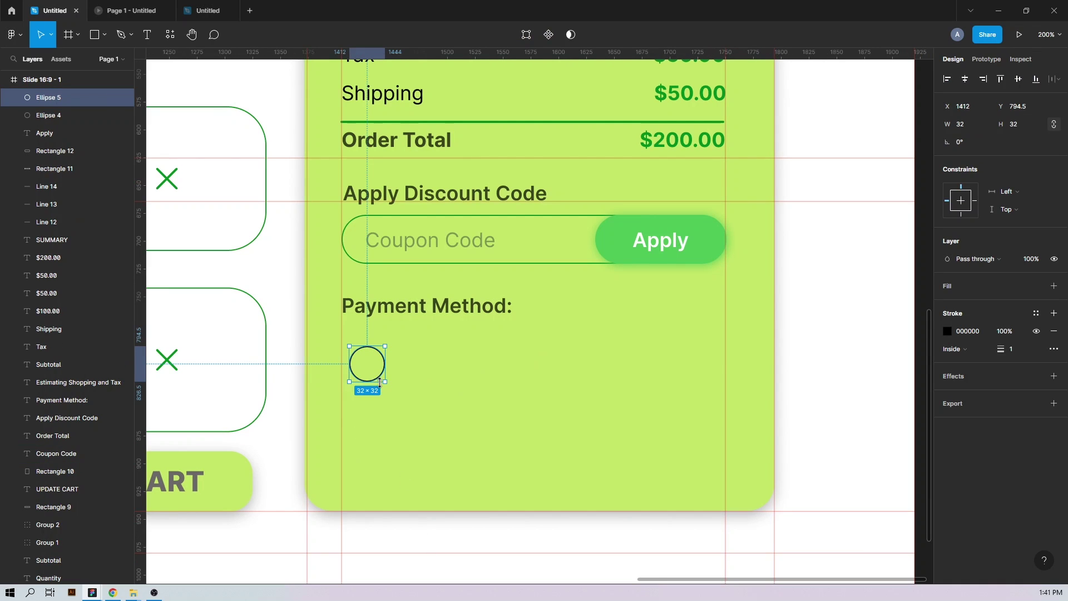
pyautogui.keyDown('alt'); pyautogui.keyDown('shift'); pyautogui.moveTo(384, 381); pyautogui.dragTo(380, 377); pyautogui.keyUp('shift'); pyautogui.keyUp('alt')
pyautogui.click(1053, 331)
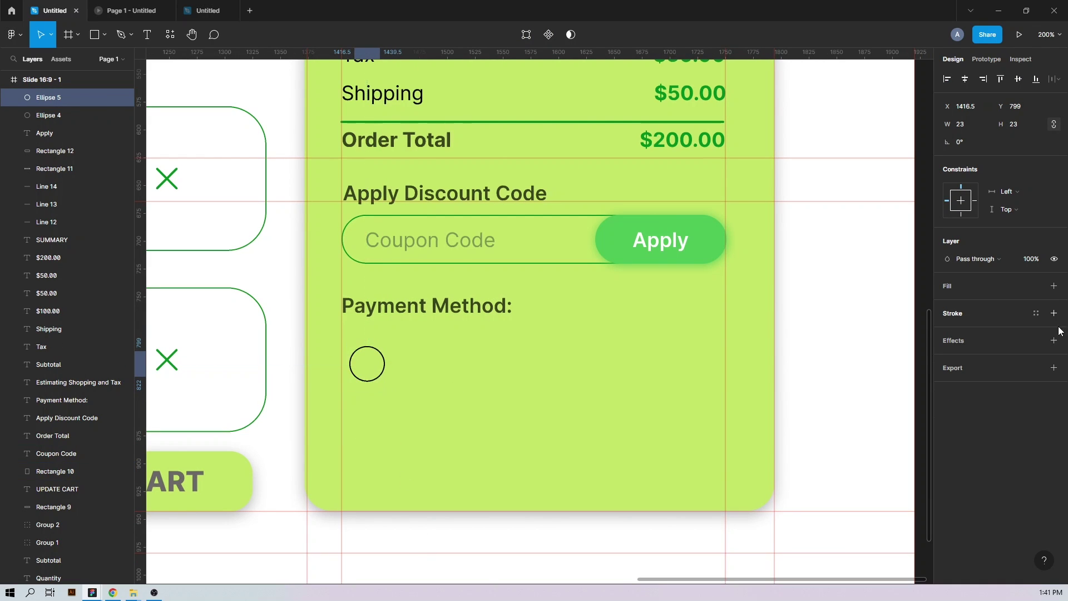
pyautogui.click(1051, 286)
pyautogui.click(970, 303)
pyautogui.write('59C349')
pyautogui.press('Return')
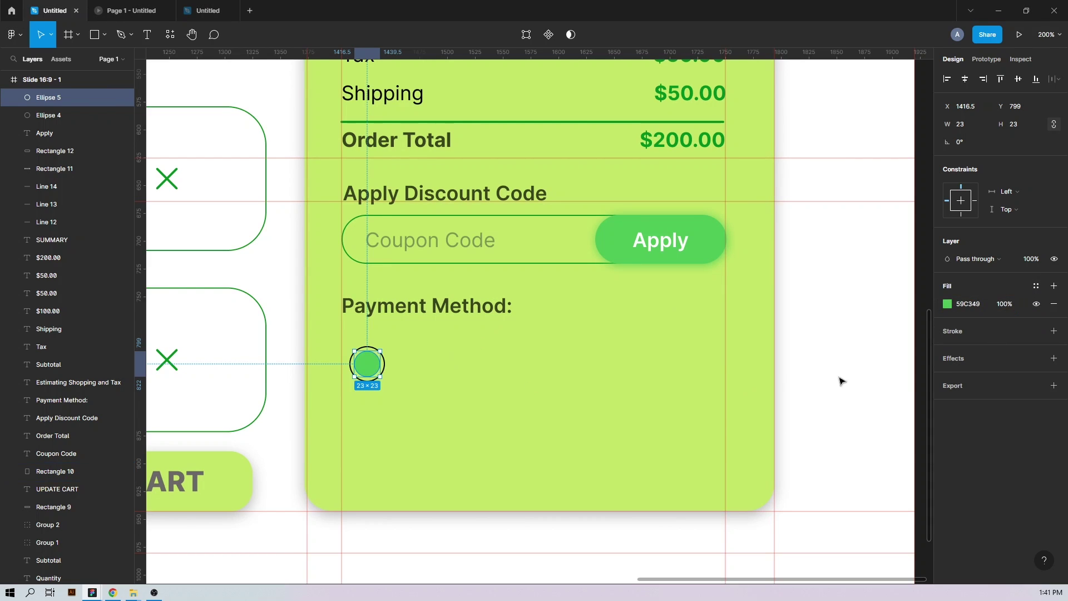
pyautogui.click(839, 381)
# Step: Shrink the green inner dot to 18 × 18 and group it with the outer ring
pyautogui.click(367, 365)
pyautogui.keyDown('shift'); pyautogui.click(365, 382); pyautogui.keyUp('shift')
pyautogui.click(371, 371)
pyautogui.moveTo(380, 376); pyautogui.dragTo(377, 374)
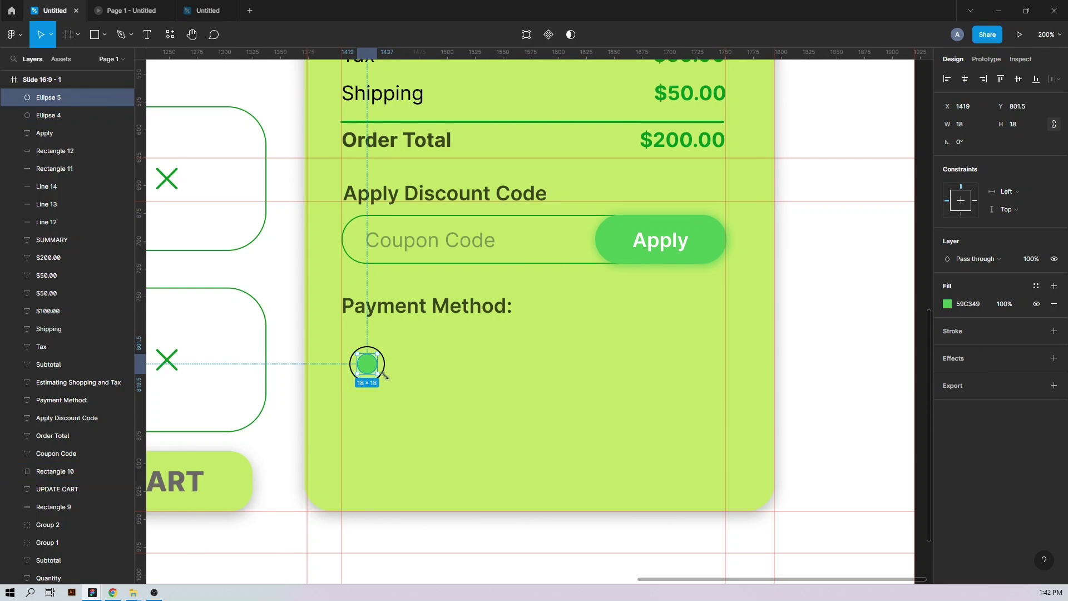
pyautogui.keyDown('shift'); pyautogui.click(382, 371); pyautogui.keyUp('shift')
pyautogui.keyDown('shift'); pyautogui.click(383, 371); pyautogui.keyUp('shift')
pyautogui.keyDown('shift'); pyautogui.click(385, 366); pyautogui.keyUp('shift')
pyautogui.hotkey('ctrl', 'g')
pyautogui.click(405, 369)
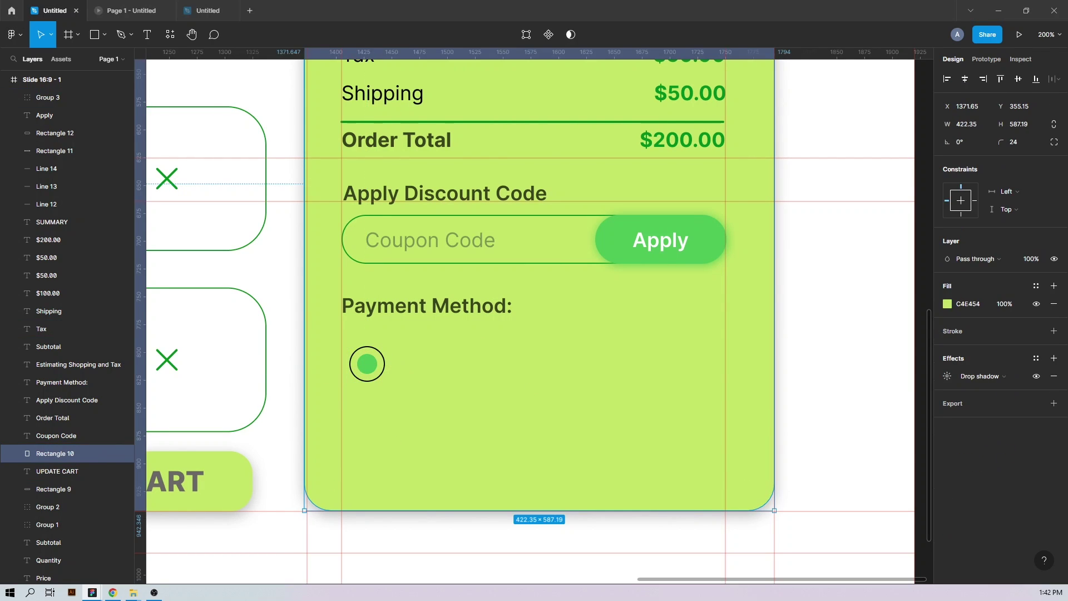
# Step: Add the text "Cash on Delivery" near the radio circle in Regular weight at size 15
pyautogui.press('t')
pyautogui.click(436, 391)
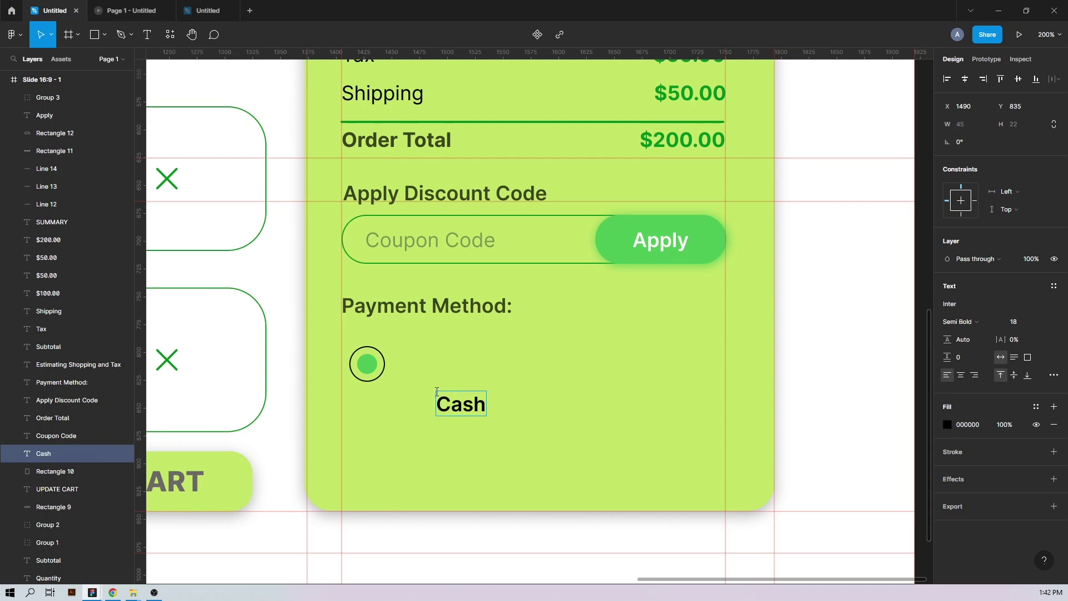
pyautogui.write('Cash on Delivery')
pyautogui.hotkey('ctrl', 'a')
pyautogui.click(960, 322)
pyautogui.click(973, 299)
pyautogui.click(1012, 321)
pyautogui.write('15')
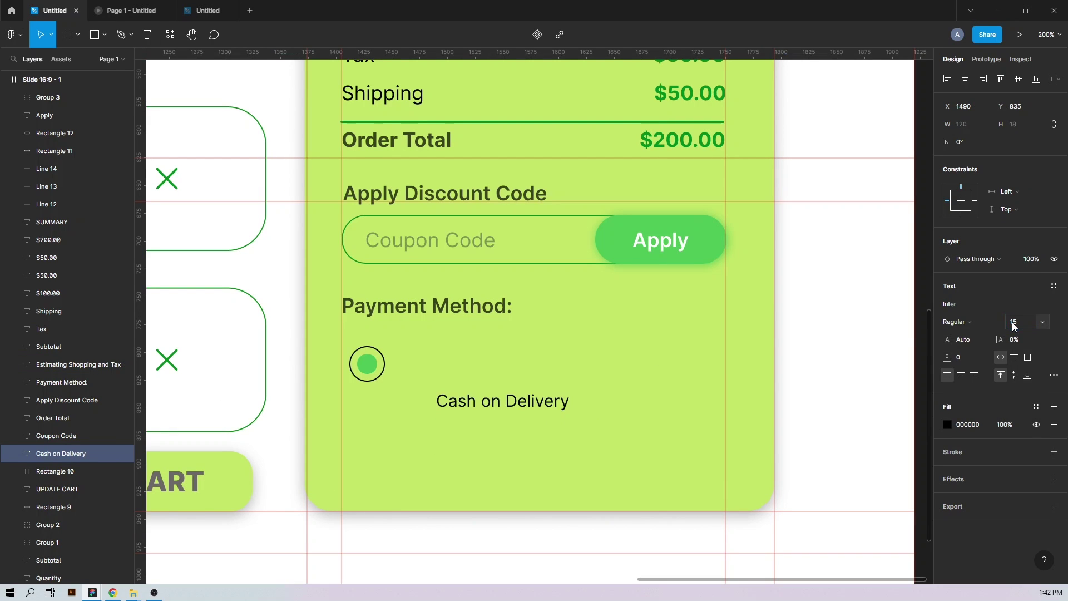
# Step: Position "Cash on Delivery" beside the radio circle and duplicate the pair to its right in the same row
pyautogui.moveTo(490, 407); pyautogui.dragTo(455, 373)
pyautogui.keyDown('shift'); pyautogui.click(367, 364); pyautogui.keyUp('shift')
pyautogui.moveTo(369, 366); pyautogui.dragTo(566, 367)
# Step: Change the copied label to "Visa / Master" and shift that option right until it ends at the panel's right content guide
pyautogui.doubleClick(563, 367)
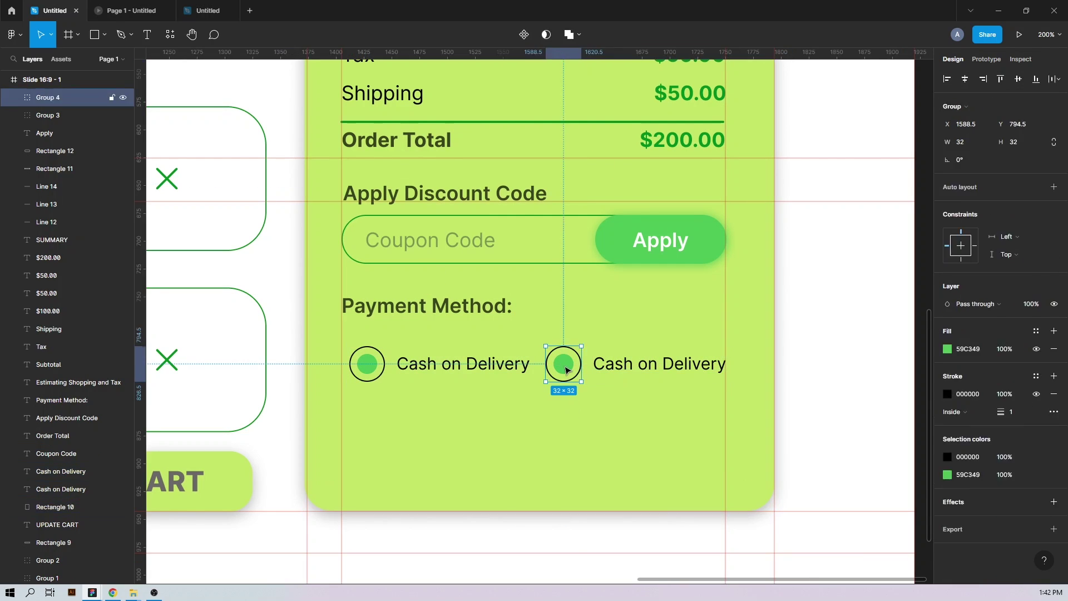
pyautogui.doubleClick(607, 364)
pyautogui.write('Visa / Master')
pyautogui.press('Escape')
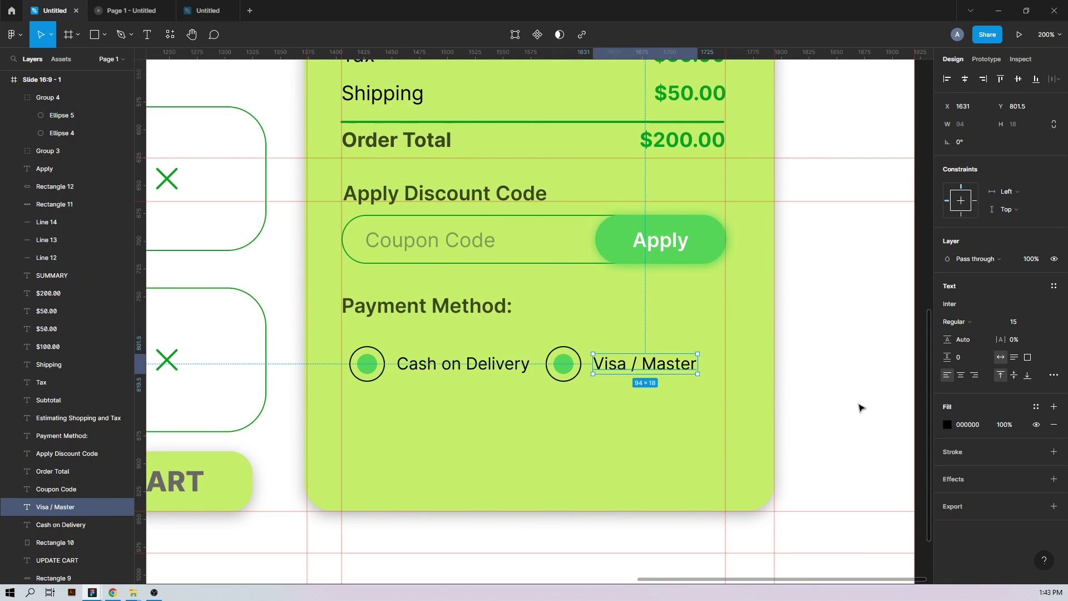
pyautogui.keyDown('shift'); pyautogui.click(563, 364); pyautogui.keyUp('shift')
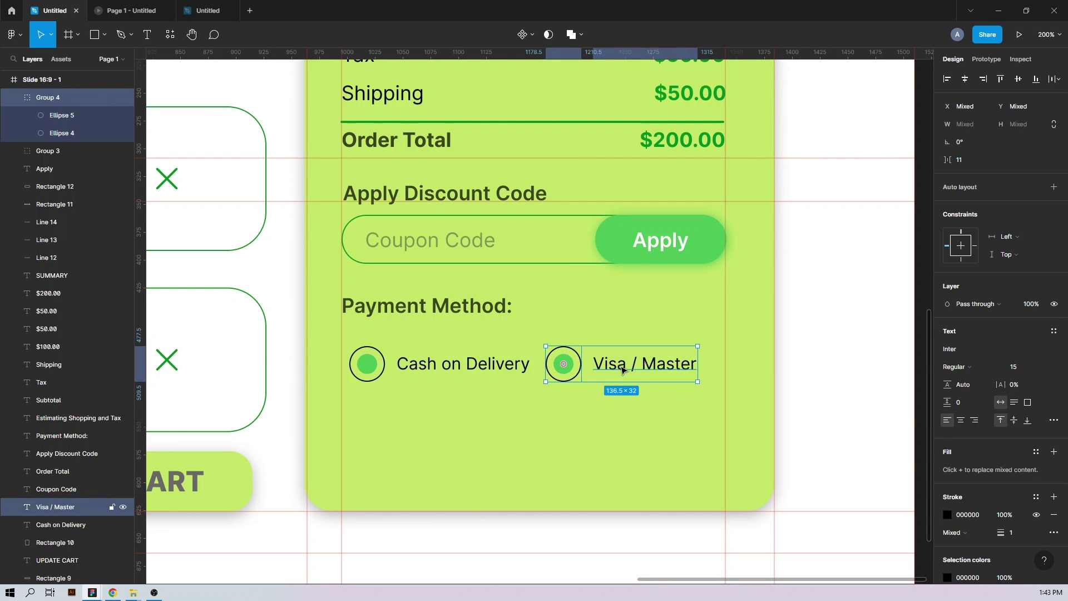
pyautogui.moveTo(623, 367); pyautogui.dragTo(653, 367)
pyautogui.press('Escape')
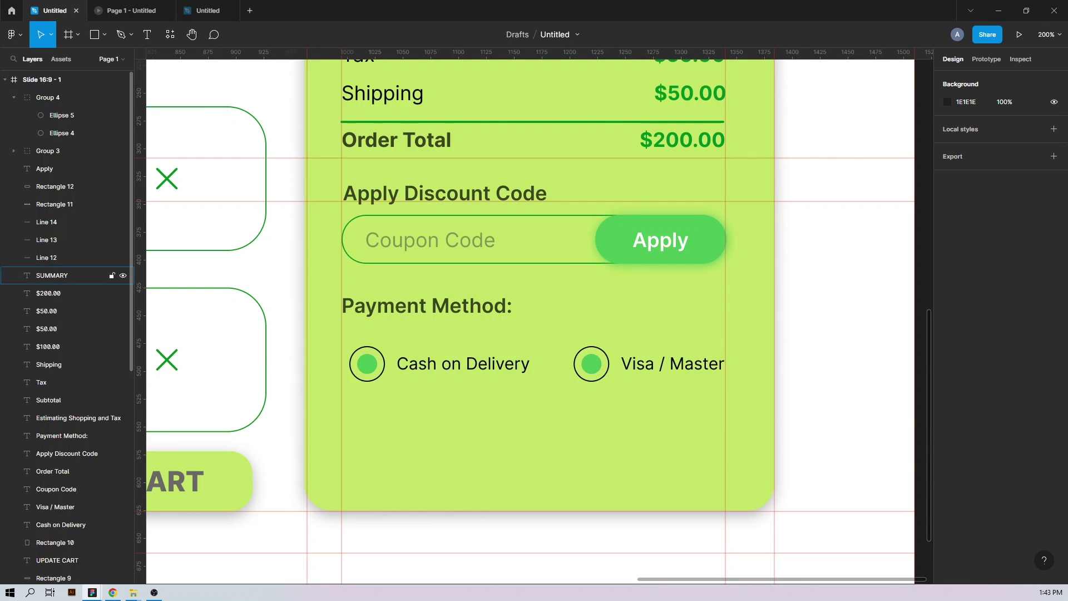
# Step: Change the Visa / Master dot to a muted green and copy the option below "Cash on Delivery", labelled "Mobile Banking"
pyautogui.keyDown('ctrl'); pyautogui.click(591, 363); pyautogui.keyUp('ctrl')
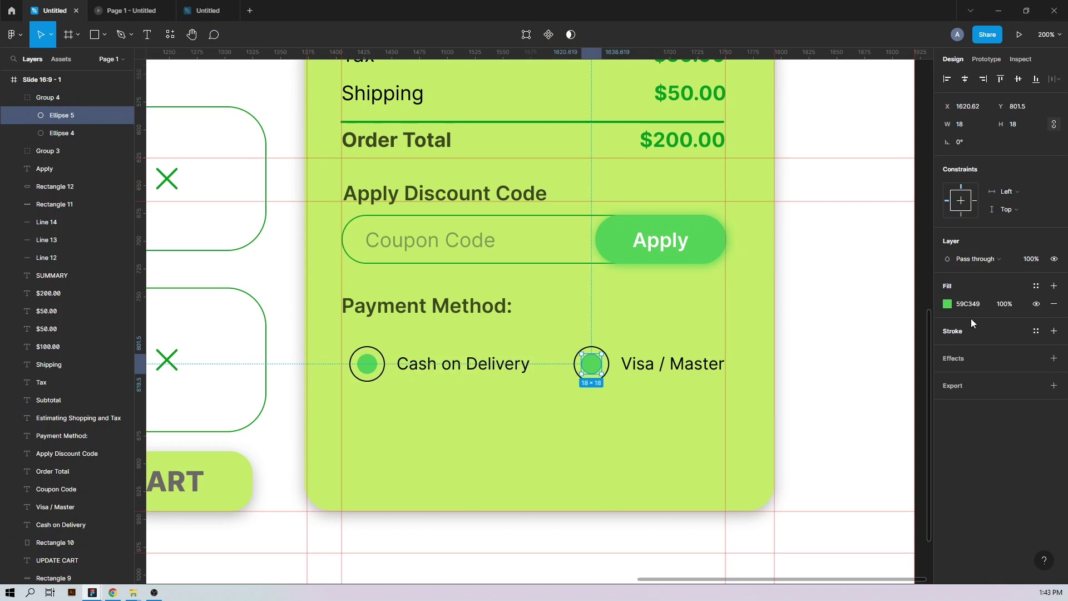
pyautogui.click(595, 371)
pyautogui.keyDown('shift'); pyautogui.click(655, 365); pyautogui.keyUp('shift')
pyautogui.moveTo(655, 365); pyautogui.dragTo(431, 426)
pyautogui.doubleClick(431, 426)
pyautogui.write('Mobile Banking')
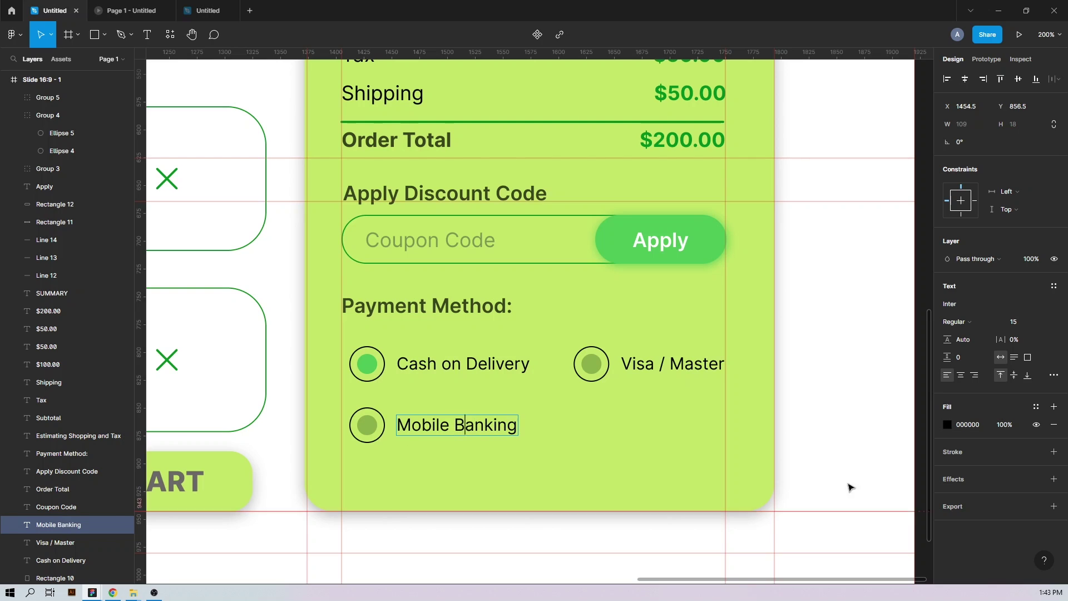
pyautogui.click(849, 487)
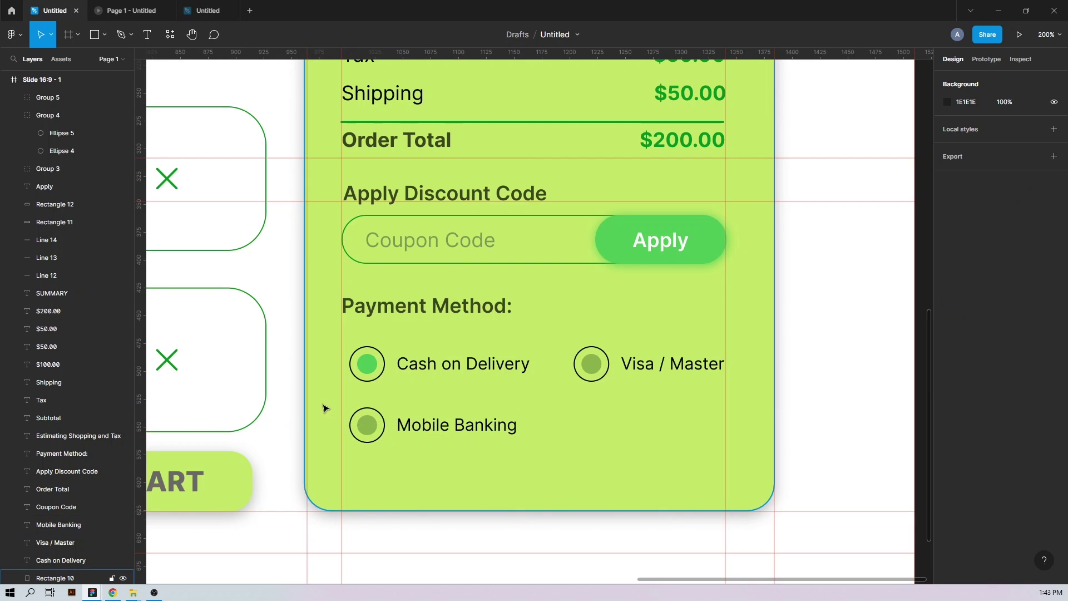
# Step: Group the "Mobile Banking" label with its radio circle and name the group "Mobile banking"
pyautogui.click(453, 424)
pyautogui.keyDown('shift'); pyautogui.click(370, 425); pyautogui.keyUp('shift')
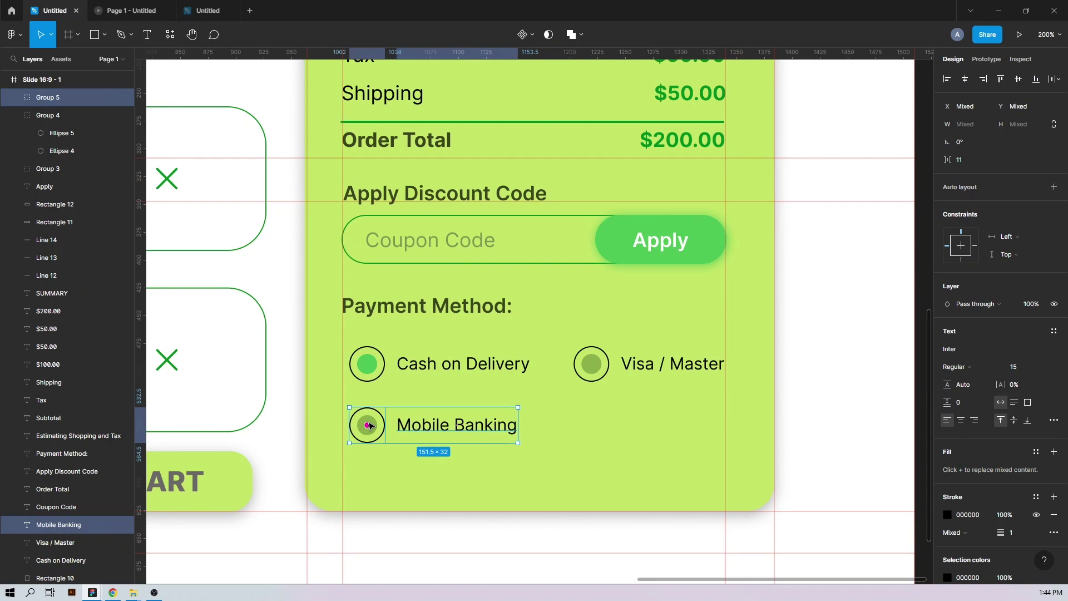
pyautogui.hotkey('ctrl', 'g')
pyautogui.doubleClick(53, 100)
pyautogui.write('Mobile')
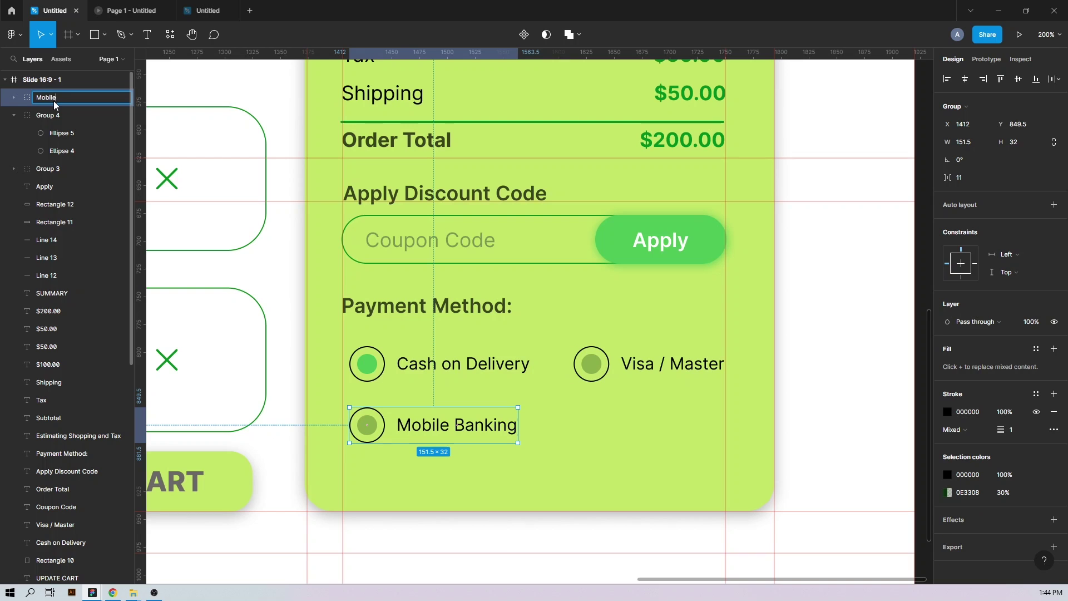
pyautogui.write(' banking')
pyautogui.press('Return')
# Step: Nudge the Mobile banking group up 16 px, closer beneath the Cash on Delivery option
pyautogui.press('Up')
pyautogui.press('Up')
pyautogui.press('Up')
pyautogui.press('Up')
pyautogui.press('Up')
pyautogui.press('Up')
pyautogui.press('Up')
pyautogui.press('Up')
pyautogui.press('Up')
pyautogui.press('Up')
pyautogui.press('Up')
pyautogui.press('Up')
pyautogui.press('Up')
pyautogui.press('Up')
pyautogui.press('Up')
pyautogui.press('Up')
# Step: Group the "Cash on Delivery" label with its radio circle and name the group "Cash On Delivery"
pyautogui.click(426, 361)
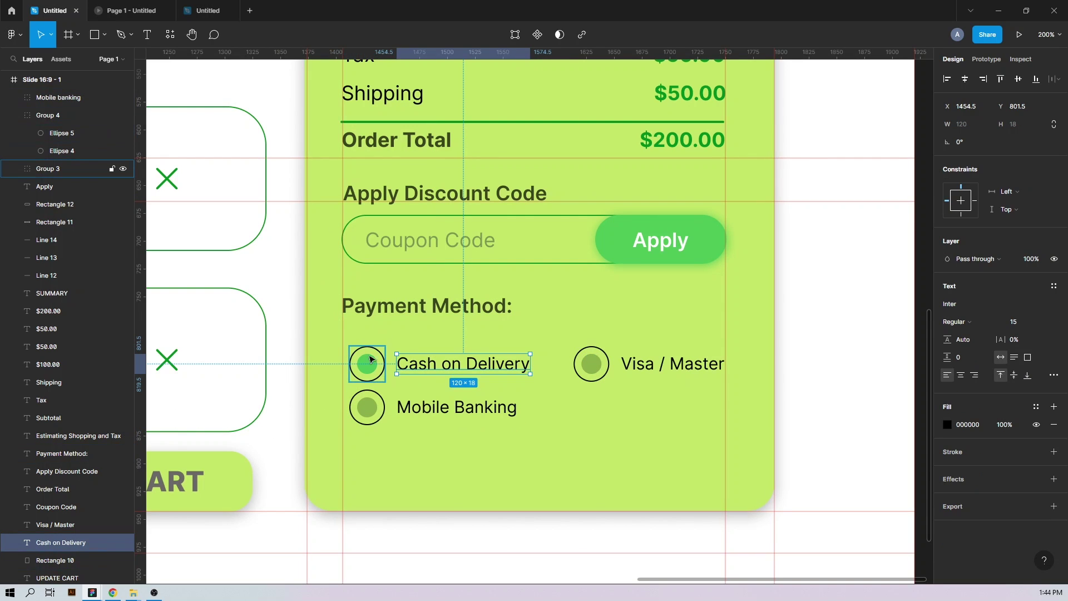
pyautogui.doubleClick(369, 359)
pyautogui.click(17, 169)
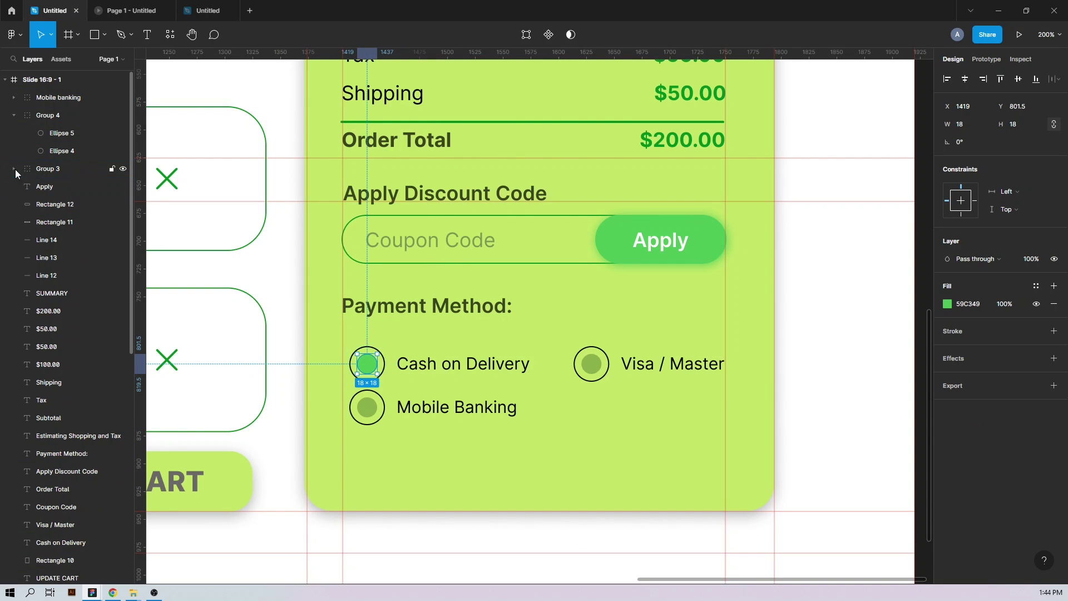
pyautogui.click(445, 368)
pyautogui.keyDown('shift'); pyautogui.click(363, 366); pyautogui.keyUp('shift')
pyautogui.hotkey('ctrl', 'g')
pyautogui.doubleClick(50, 170)
pyautogui.write('Cash On Deliv')
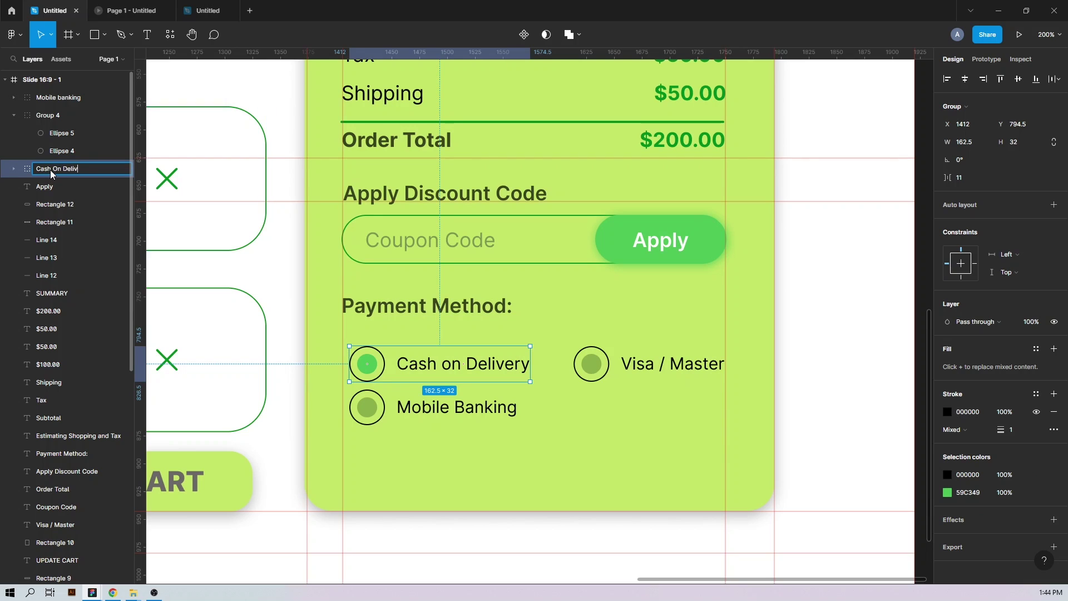
pyautogui.write('ery')
pyautogui.press('BackSpace')
pyautogui.write('ry')
pyautogui.press('Return')
# Step: Group the "Visa / Master" label with its radio circle and name the group "Visa / Master Card"
pyautogui.click(656, 364)
pyautogui.keyDown('shift'); pyautogui.click(594, 368); pyautogui.keyUp('shift')
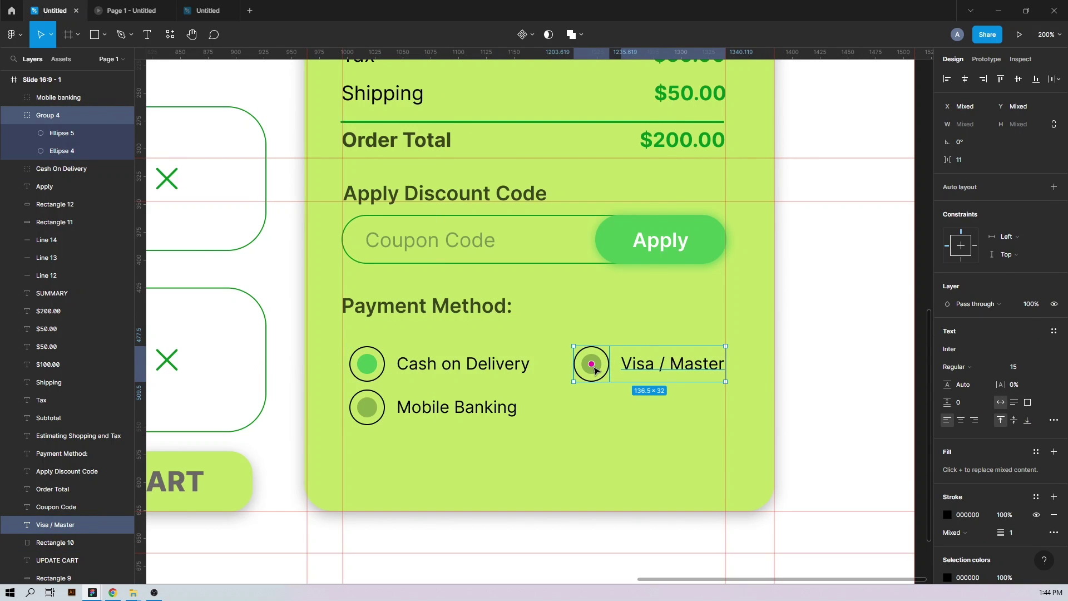
pyautogui.hotkey('ctrl', 'g')
pyautogui.doubleClick(48, 119)
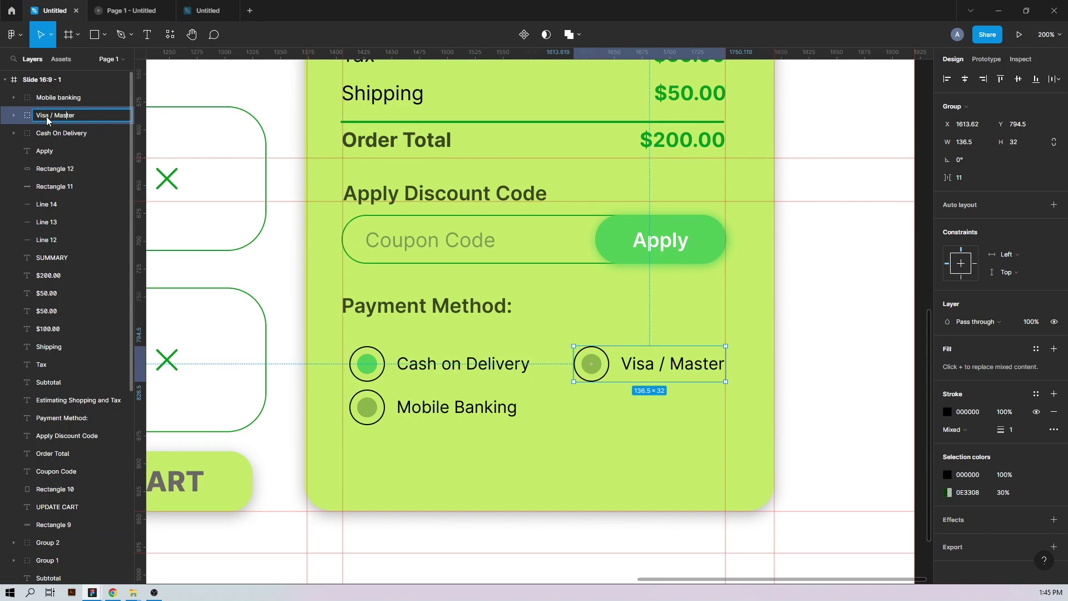
pyautogui.press('Return')
pyautogui.press('3')
pyautogui.press('Escape')
pyautogui.click(692, 365)
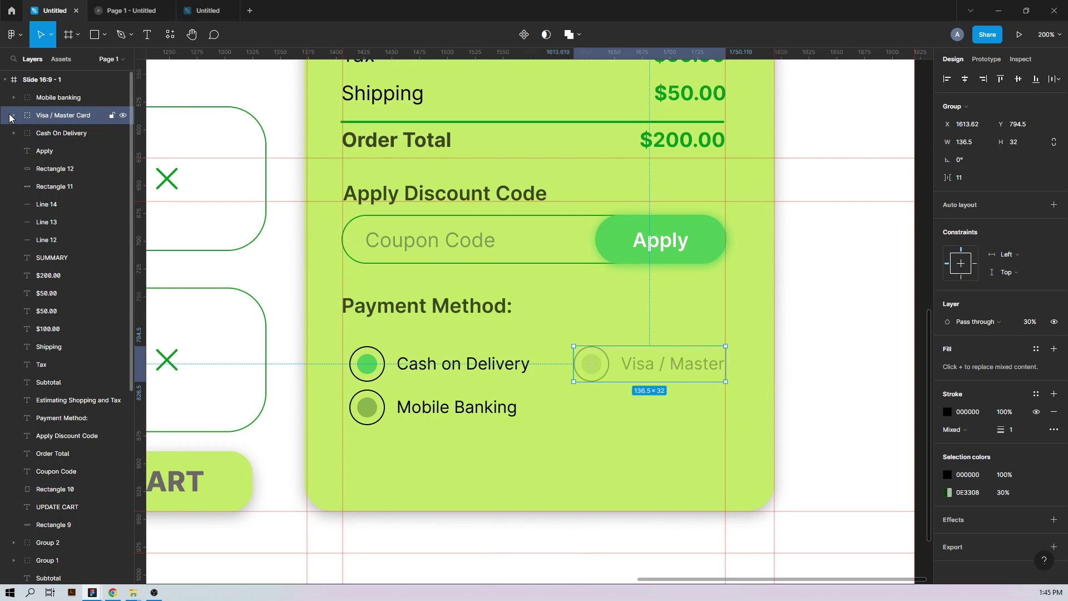
pyautogui.click(13, 116)
pyautogui.click(67, 187)
pyautogui.hotkey('ctrl', 'z')
pyautogui.hotkey('ctrl', 'z')
pyautogui.hotkey('ctrl', 'z')
pyautogui.hotkey('ctrl', 'z')
pyautogui.click(13, 115)
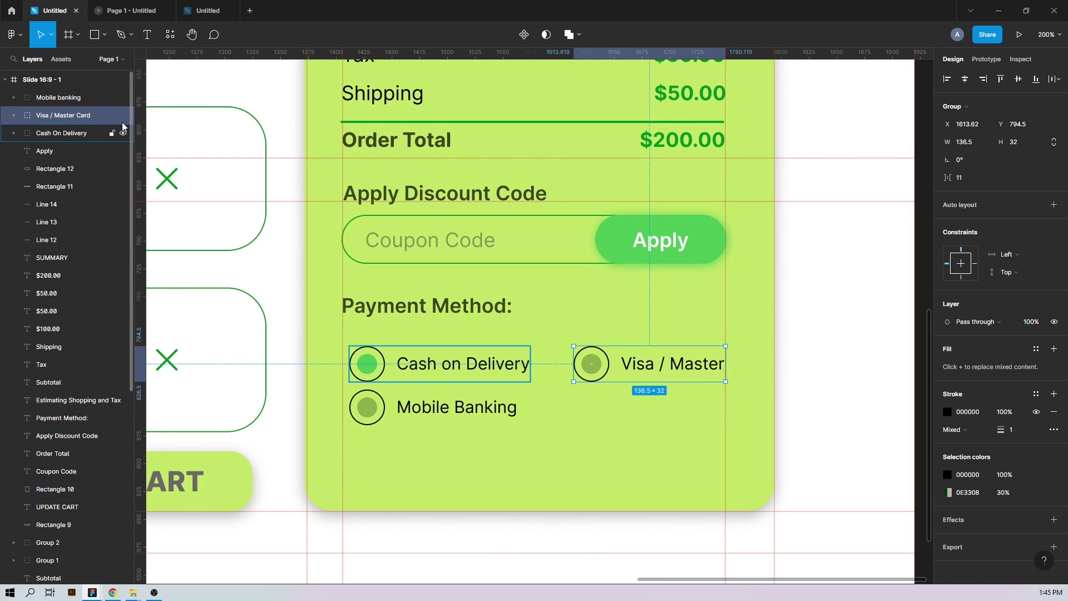
# Step: Move the three payment option groups together 20 px up and 3 px left, closer to the Payment Method heading
pyautogui.click(825, 281)
pyautogui.click(442, 369)
pyautogui.keyDown('shift'); pyautogui.click(439, 398); pyautogui.keyUp('shift')
pyautogui.keyDown('shift'); pyautogui.click(627, 366); pyautogui.keyUp('shift')
pyautogui.hotkey('shift', 'Up')
pyautogui.hotkey('shift', 'Up')
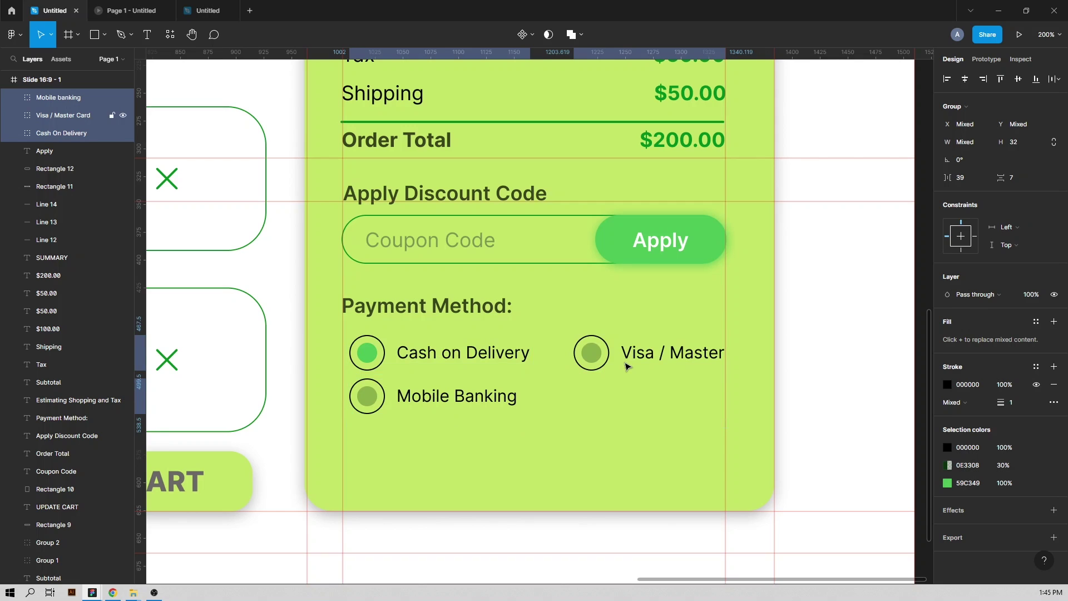
pyautogui.press('Left')
pyautogui.press('Left')
pyautogui.press('Left')
# Step: Group the Payment Method heading with the three payment options and name the group "Payment Method"
pyautogui.keyDown('shift'); pyautogui.click(472, 306); pyautogui.keyUp('shift')
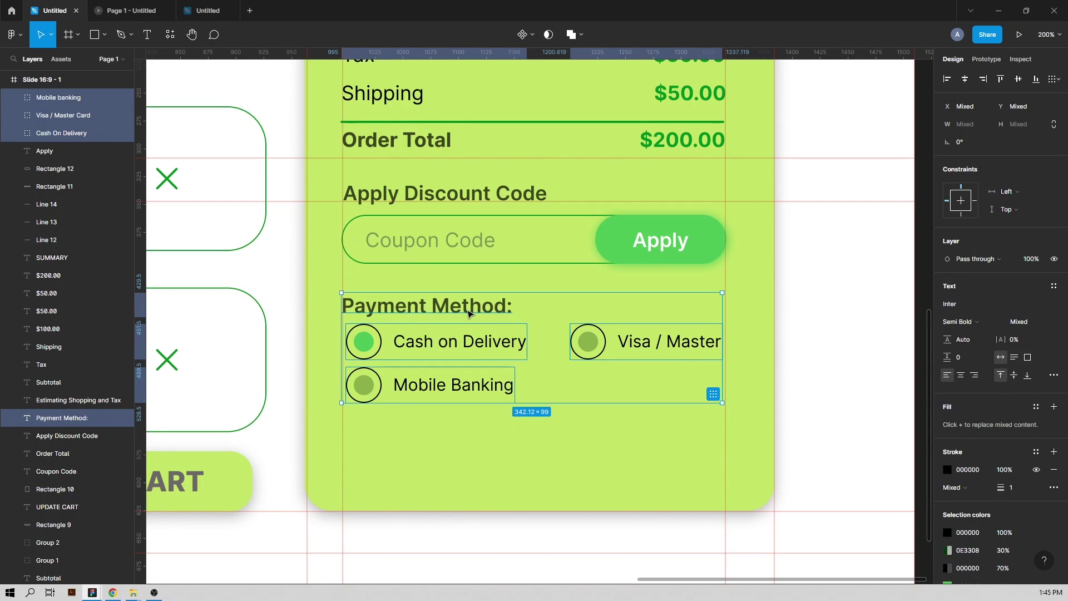
pyautogui.hotkey('ctrl', 'g')
pyautogui.hotkey('ctrl', 'r')
pyautogui.write('Payment MEthod')
pyautogui.press('Return')
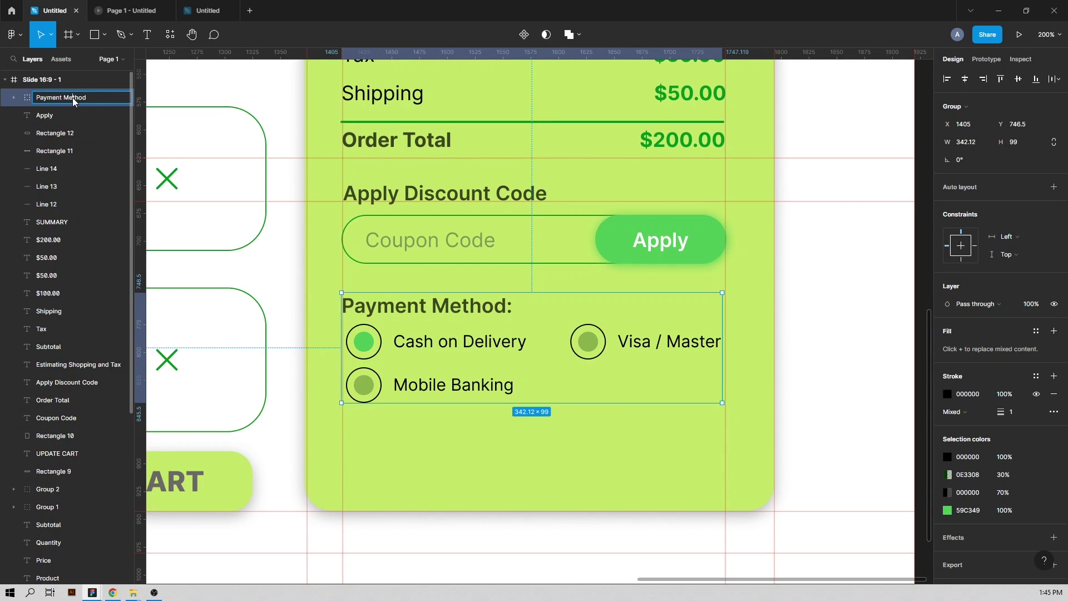
pyautogui.press('Escape')
pyautogui.press('t')
pyautogui.moveTo(343, 427); pyautogui.dragTo(724, 481)
pyautogui.press('Escape')
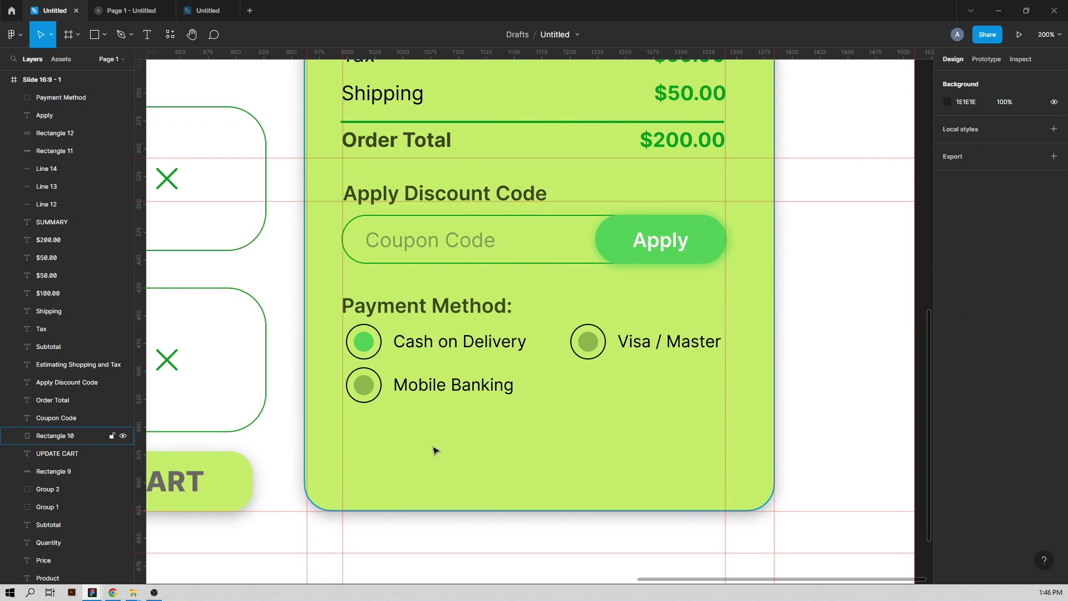
# Step: Draw a rectangle about 342 × 50 between the content guides below the payment options, with corner radius 75
pyautogui.press('r')
pyautogui.moveTo(343, 426)
pyautogui.mouseDown()
pyautogui.moveTo(500, 462)
pyautogui.moveTo(724, 481)
pyautogui.mouseUp()
pyautogui.click(1014, 142)
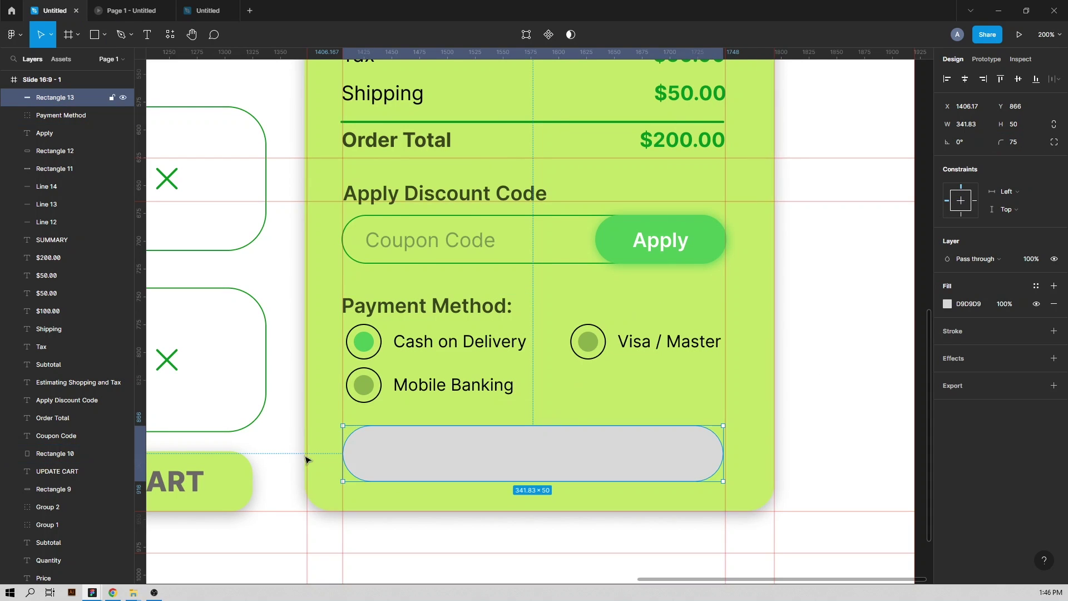
# Step: Fill the new rounded rectangle with 59C349 and move it up about 5 px
pyautogui.click(966, 303)
pyautogui.write('59C349')
pyautogui.press('Return')
pyautogui.moveTo(614, 447); pyautogui.dragTo(615, 442)
# Step: Add a drop shadow effect to the green rounded rectangle below the payment options
pyautogui.click(962, 361)
pyautogui.click(946, 376)
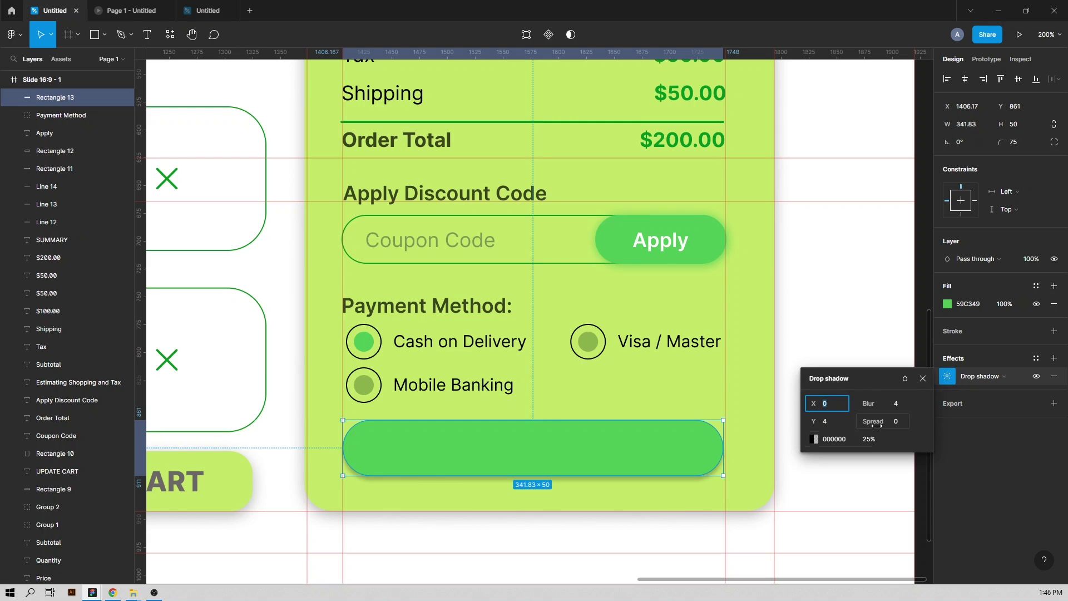
pyautogui.click(922, 378)
pyautogui.click(792, 448)
# Step: Add the text "PROCEED TO CHECKOUT" on the green button
pyautogui.press('t')
pyautogui.click(396, 445)
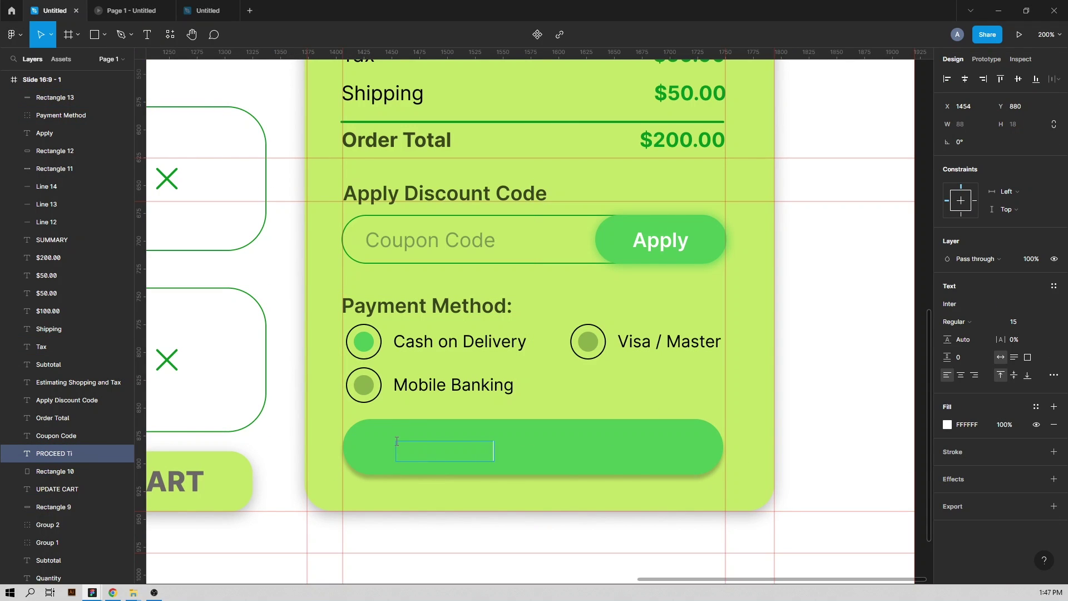
pyautogui.write('PROCEED Ti CHECKOUT')
pyautogui.hotkey('ctrl', 'a')
pyautogui.moveTo(94, 96); pyautogui.dragTo(94, 93)
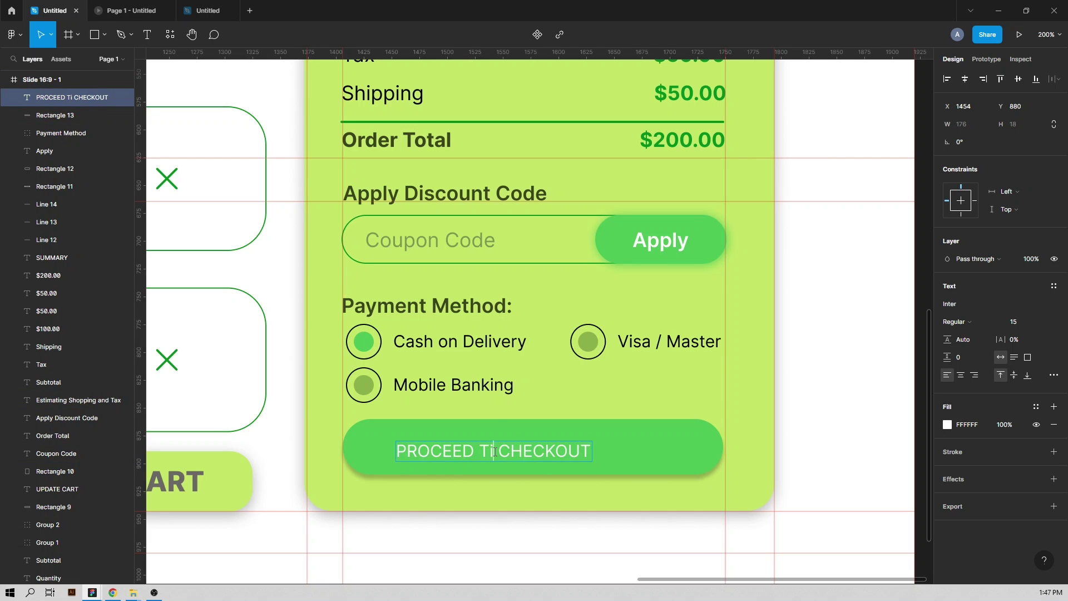
pyautogui.write('O')
# Step: Set the "PROCEED TO CHECKOUT" text to Semi Bold at size 18
pyautogui.hotkey('ctrl', 'a')
pyautogui.click(956, 321)
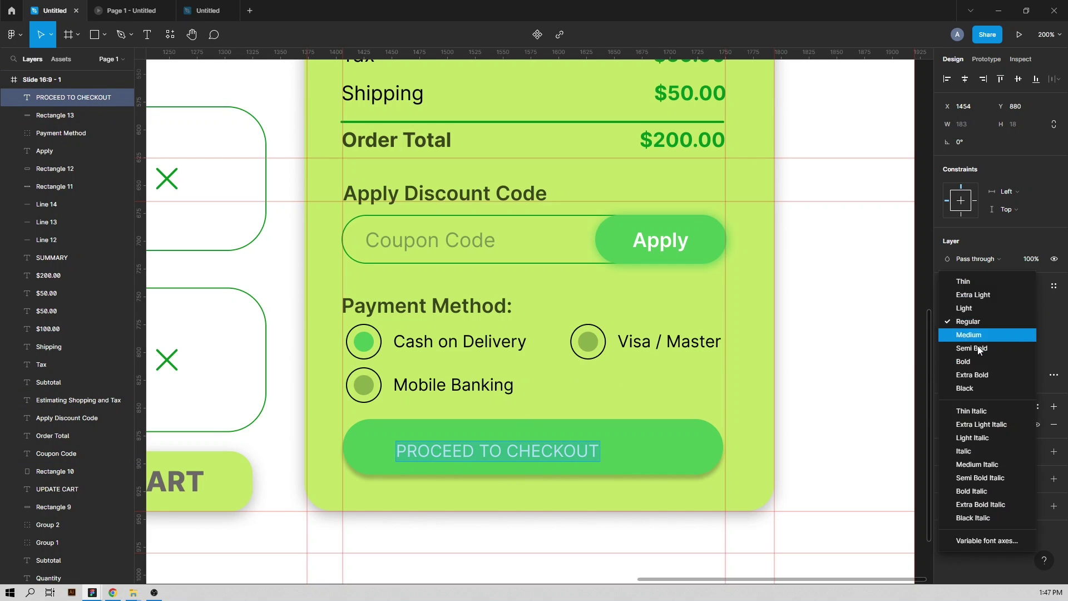
pyautogui.click(979, 349)
pyautogui.click(1014, 325)
pyautogui.click(1017, 333)
pyautogui.click(1015, 322)
pyautogui.write('18')
pyautogui.press('Return')
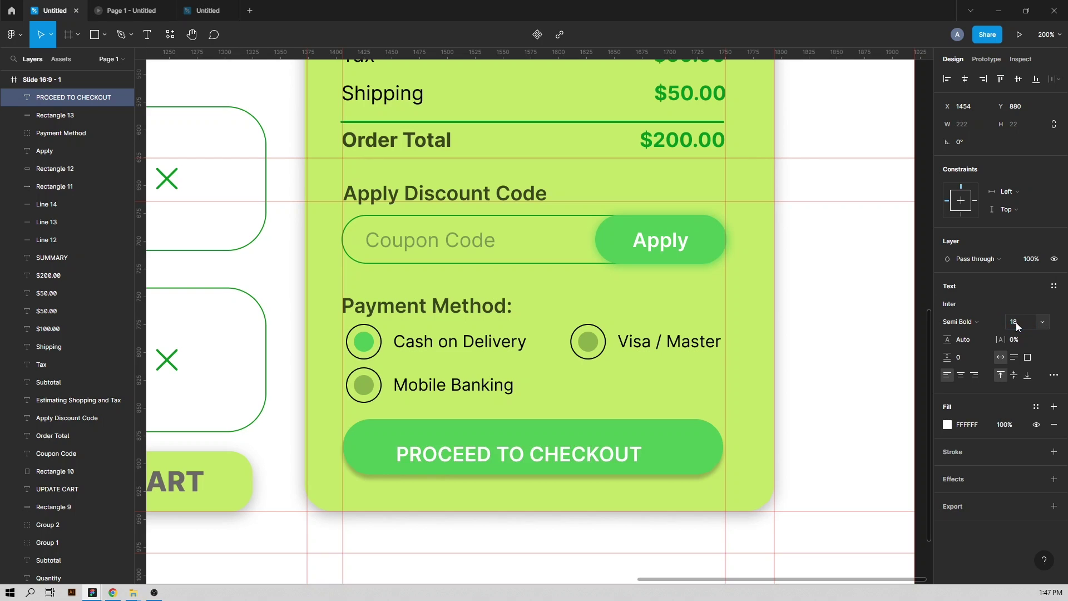
# Step: Center the "PROCEED TO CHECKOUT" text on its green button
pyautogui.click(683, 425)
pyautogui.click(685, 437)
pyautogui.keyDown('shift'); pyautogui.click(596, 445); pyautogui.keyUp('shift')
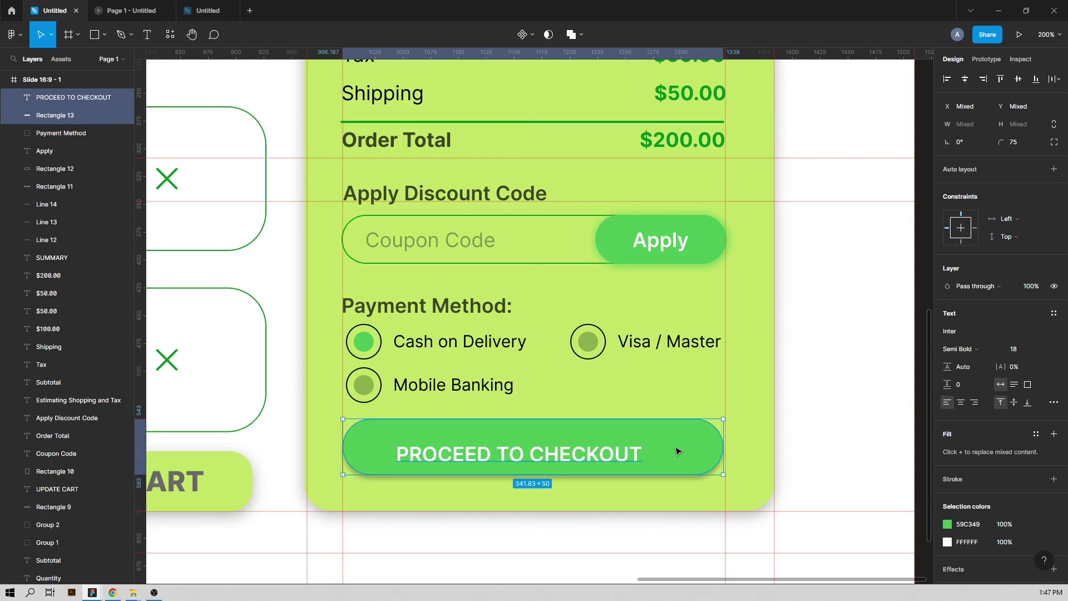
pyautogui.click(965, 79)
pyautogui.click(834, 388)
# Step: Group the checkout text with its green button and name the group "PROCEED TO CHECKOUT", reusing the text layer's name
pyautogui.click(62, 97)
pyautogui.doubleClick(68, 99)
pyautogui.hotkey('ctrl', 'c')
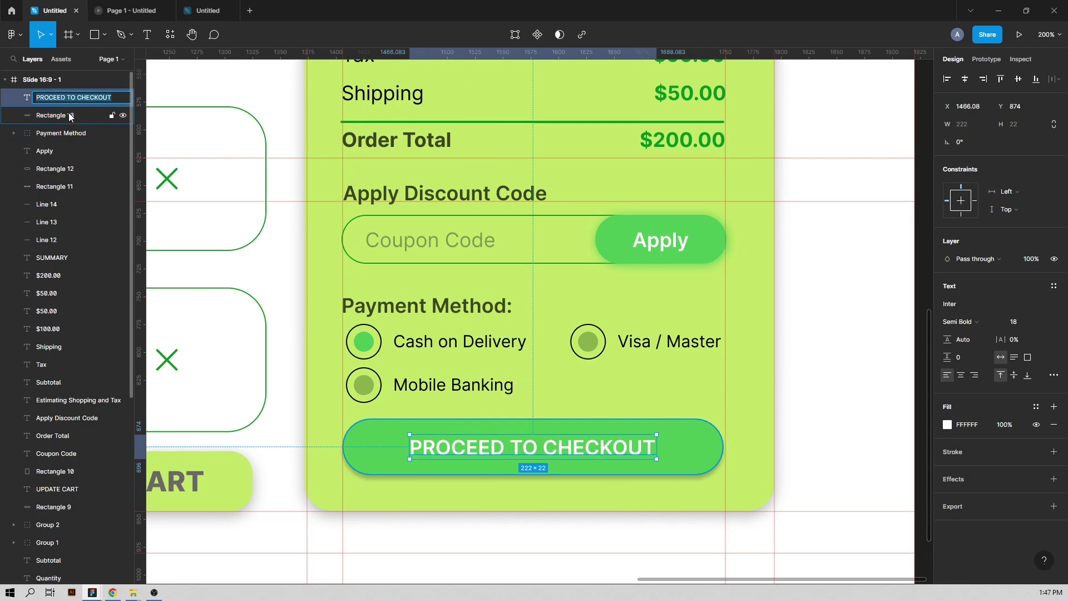
pyautogui.keyDown('shift'); pyautogui.click(69, 115); pyautogui.keyUp('shift')
pyautogui.hotkey('ctrl', 'v')
pyautogui.click(60, 98)
pyautogui.keyDown('shift'); pyautogui.click(56, 115); pyautogui.keyUp('shift')
pyautogui.hotkey('ctrl', 'g')
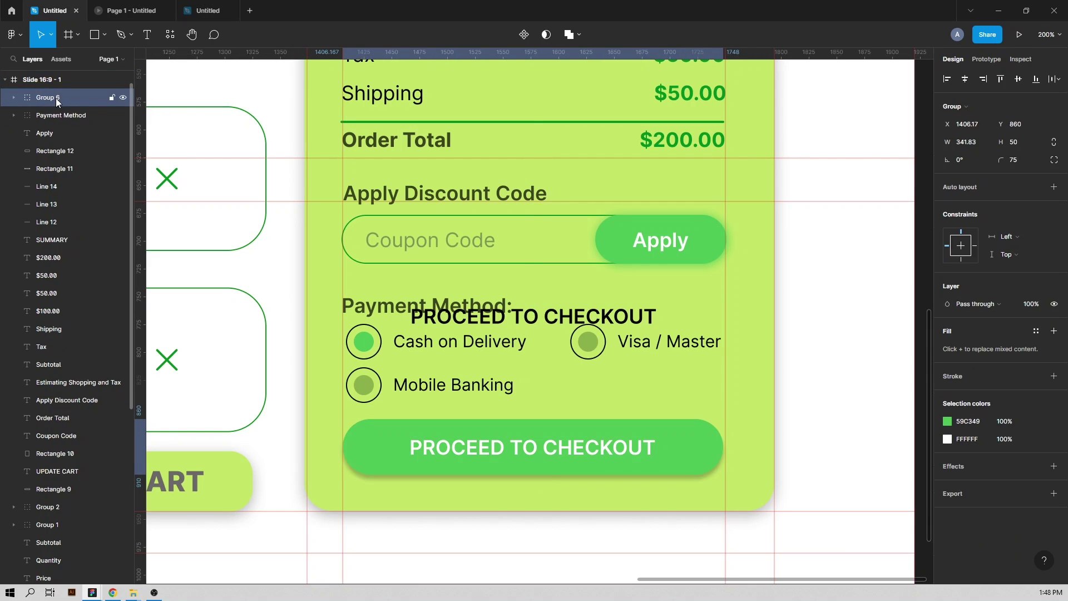
pyautogui.doubleClick(101, 97)
pyautogui.hotkey('ctrl', 'v')
# Step: Delete the stray black "PROCEED TO CHECKOUT" text overlapping the Payment Method heading
pyautogui.click(809, 389)
pyautogui.click(611, 317)
pyautogui.press('Delete')
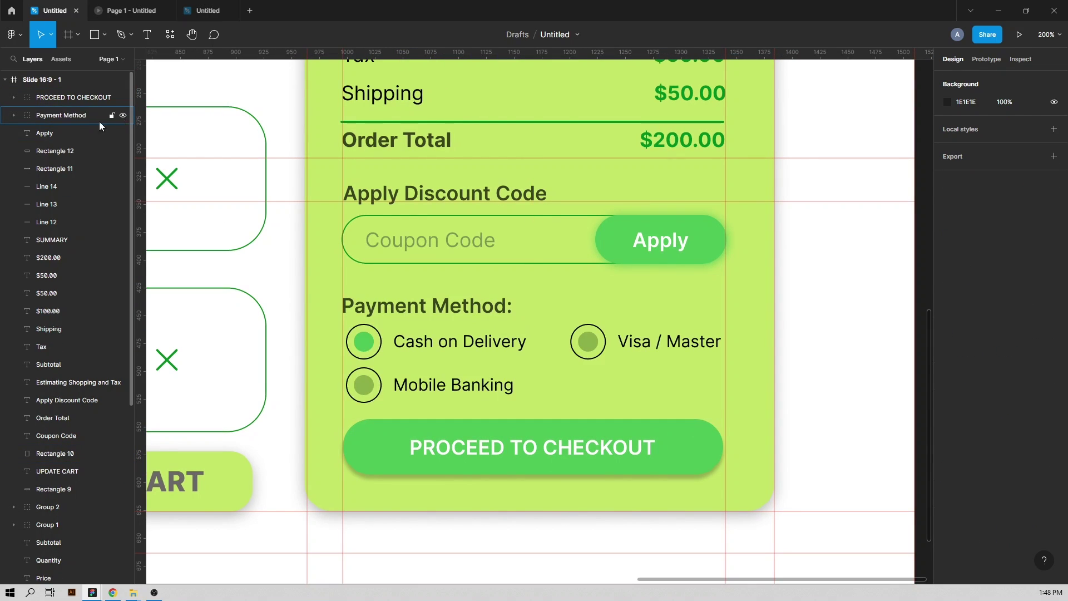
# Step: Group the Apply Discount Code heading, coupon field and Apply button, naming the group "aPPLY dISCOUNT"
pyautogui.click(69, 133)
pyautogui.keyDown('shift'); pyautogui.click(67, 168); pyautogui.keyUp('shift')
pyautogui.keyDown('ctrl'); pyautogui.click(62, 436); pyautogui.keyUp('ctrl')
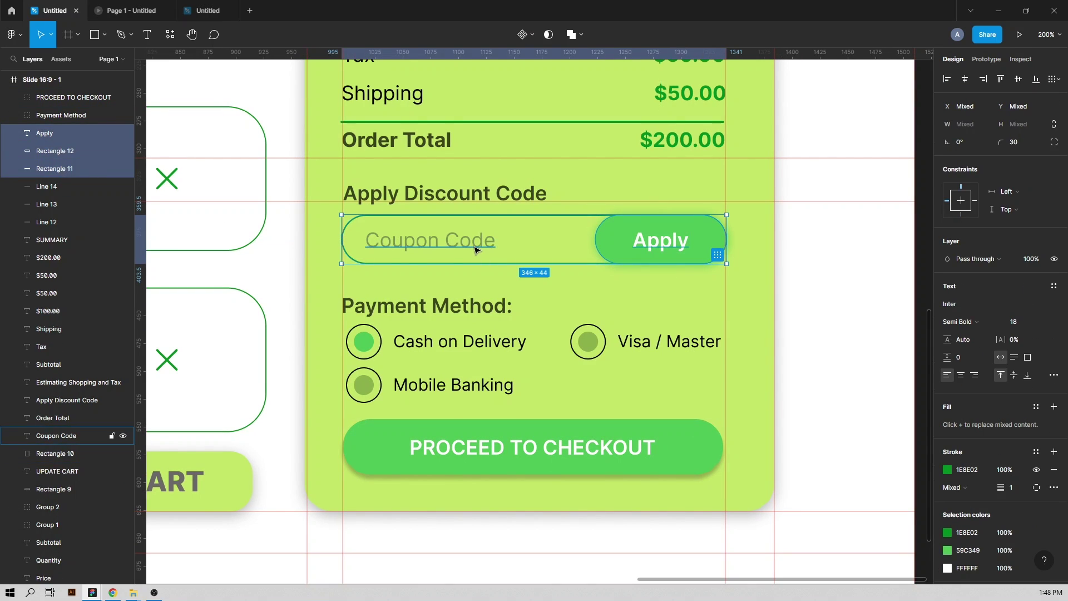
pyautogui.keyDown('shift'); pyautogui.click(428, 196); pyautogui.keyUp('shift')
pyautogui.hotkey('ctrl', 'g')
pyautogui.click(39, 135)
pyautogui.write('aPPLY dISCOUNT')
pyautogui.press('Return')
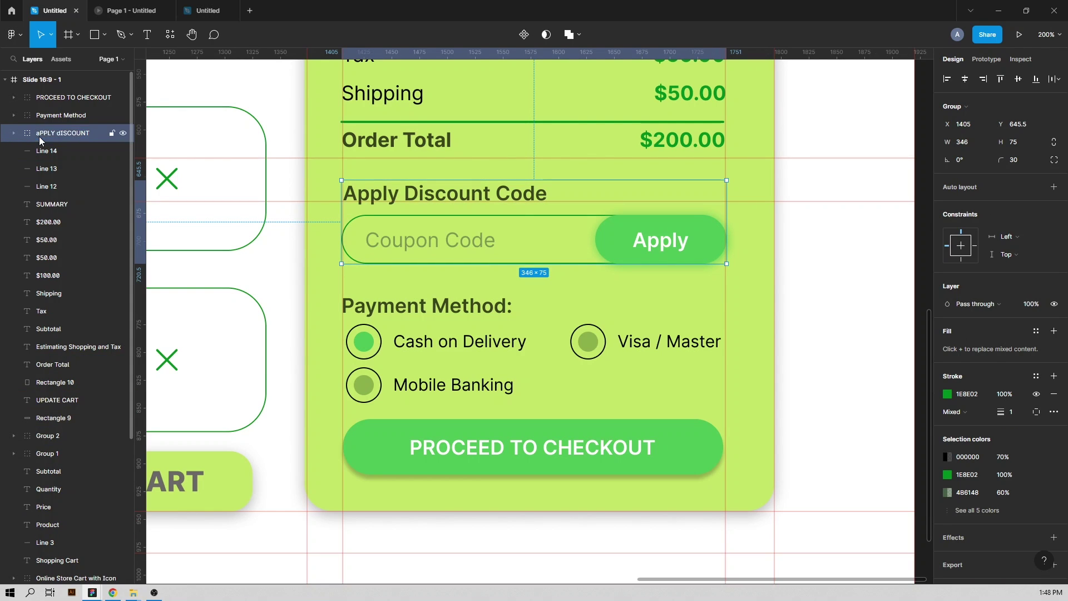
# Step: Check which lines in the SUMMARY panel the Line 14, Line 13 and Line 12 layers belong to
pyautogui.click(50, 151)
pyautogui.keyDown('shift'); pyautogui.click(58, 169); pyautogui.keyUp('shift')
pyautogui.scroll(2, 410, 303)
pyautogui.click(75, 171)
pyautogui.click(53, 185)
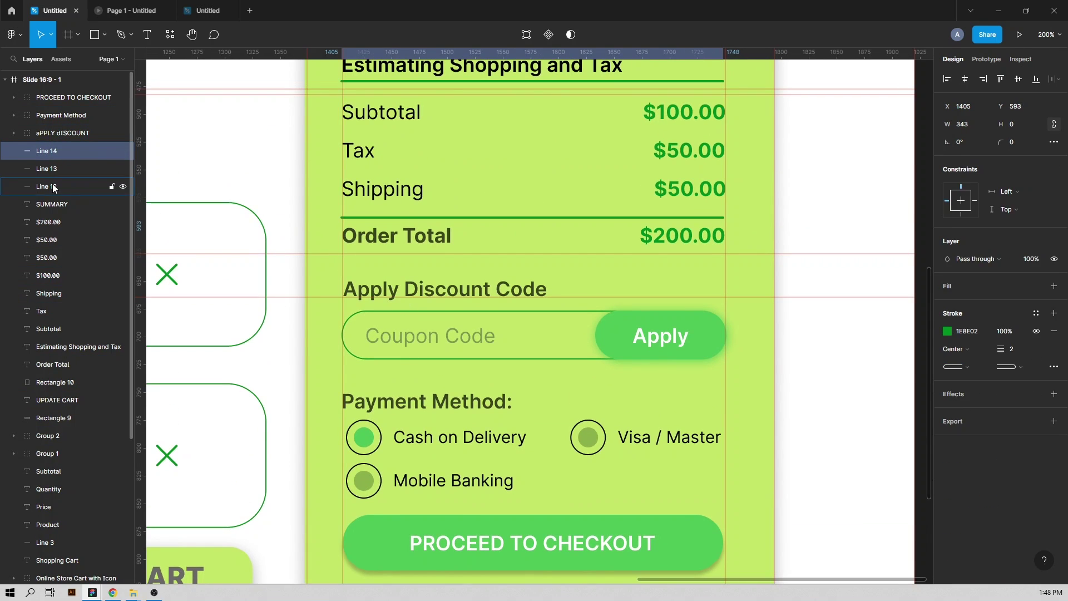
pyautogui.keyDown('ctrl'); pyautogui.click(100, 151); pyautogui.keyUp('ctrl')
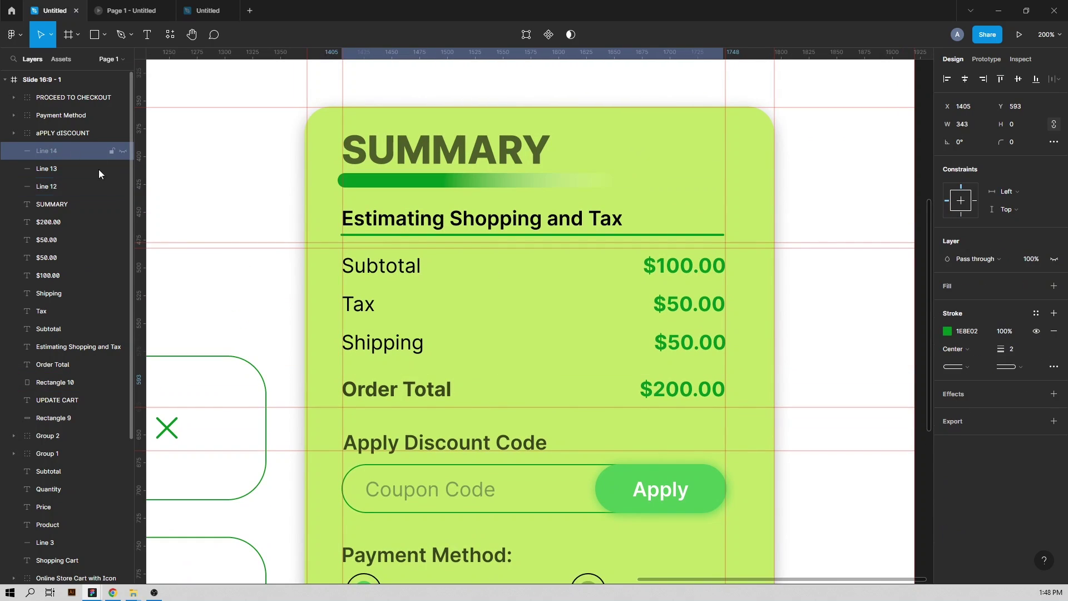
# Step: Group the SUMMARY title with its gradient underline and name the group "Summery"
pyautogui.click(66, 188)
pyautogui.keyDown('shift'); pyautogui.click(65, 204); pyautogui.keyUp('shift')
pyautogui.hotkey('ctrl', 'g')
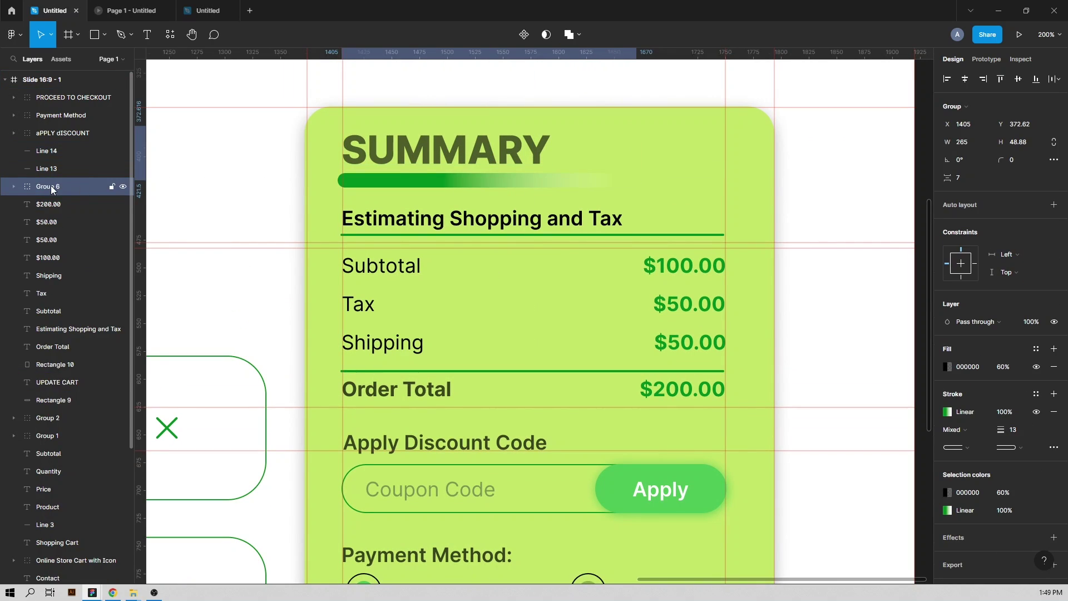
pyautogui.doubleClick(51, 186)
pyautogui.write('sUMMERY')
pyautogui.press('Return')
pyautogui.doubleClick(47, 184)
pyautogui.write('ummery')
pyautogui.press('Return')
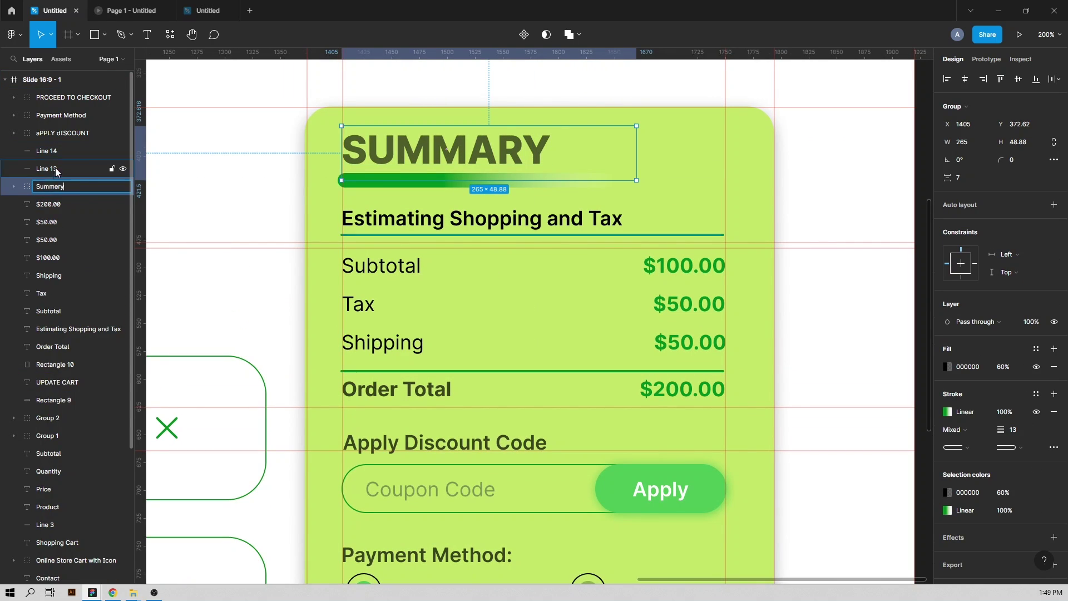
# Step: Rename the discount code group to "Apply Discount"
pyautogui.doubleClick(53, 133)
pyautogui.write('Apply Discount')
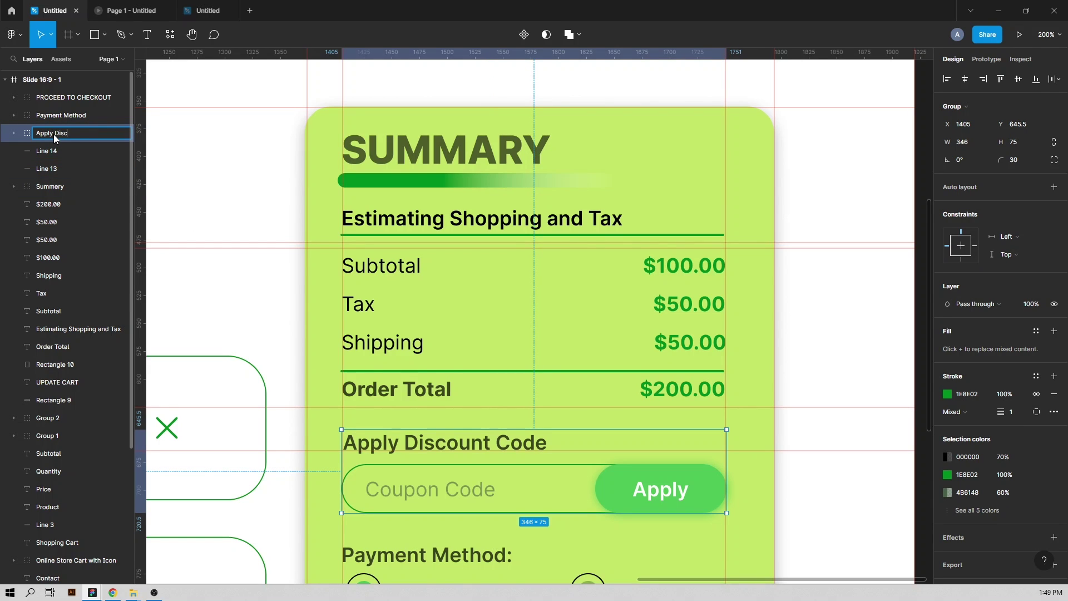
pyautogui.press('Return')
pyautogui.click(56, 168)
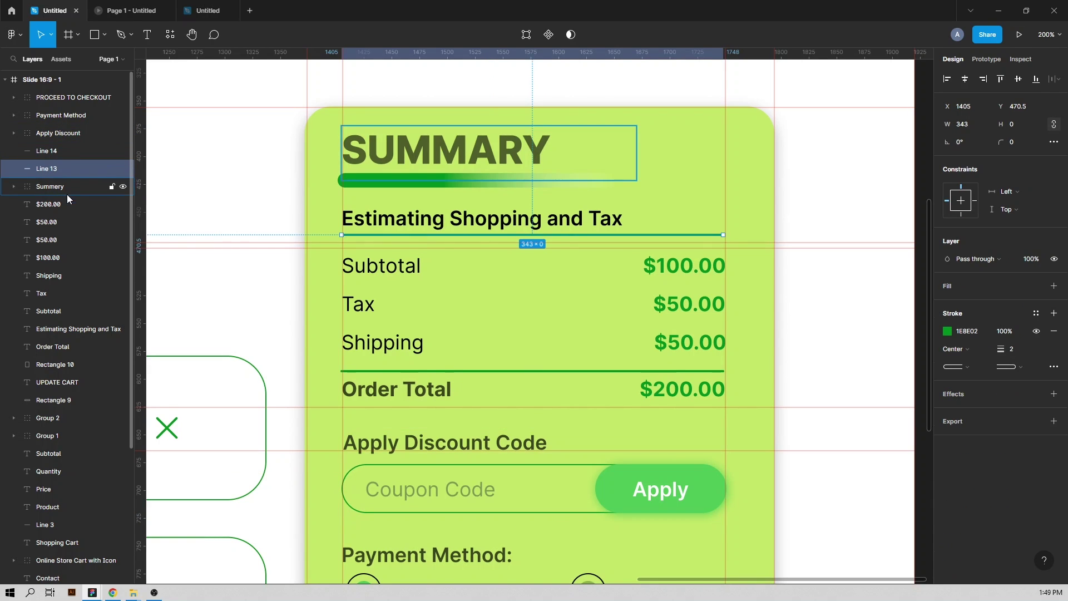
pyautogui.hotkey('ctrl', '-')
pyautogui.hotkey('ctrl', '-')
pyautogui.moveTo(338, 458); pyautogui.dragTo(545, 445)
pyautogui.click(131, 11)
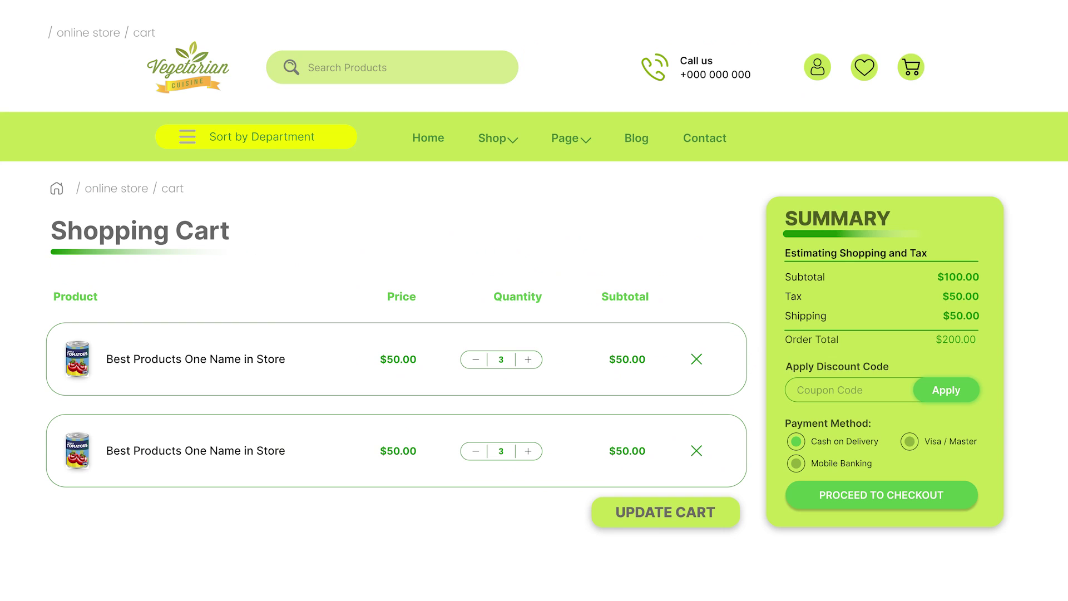